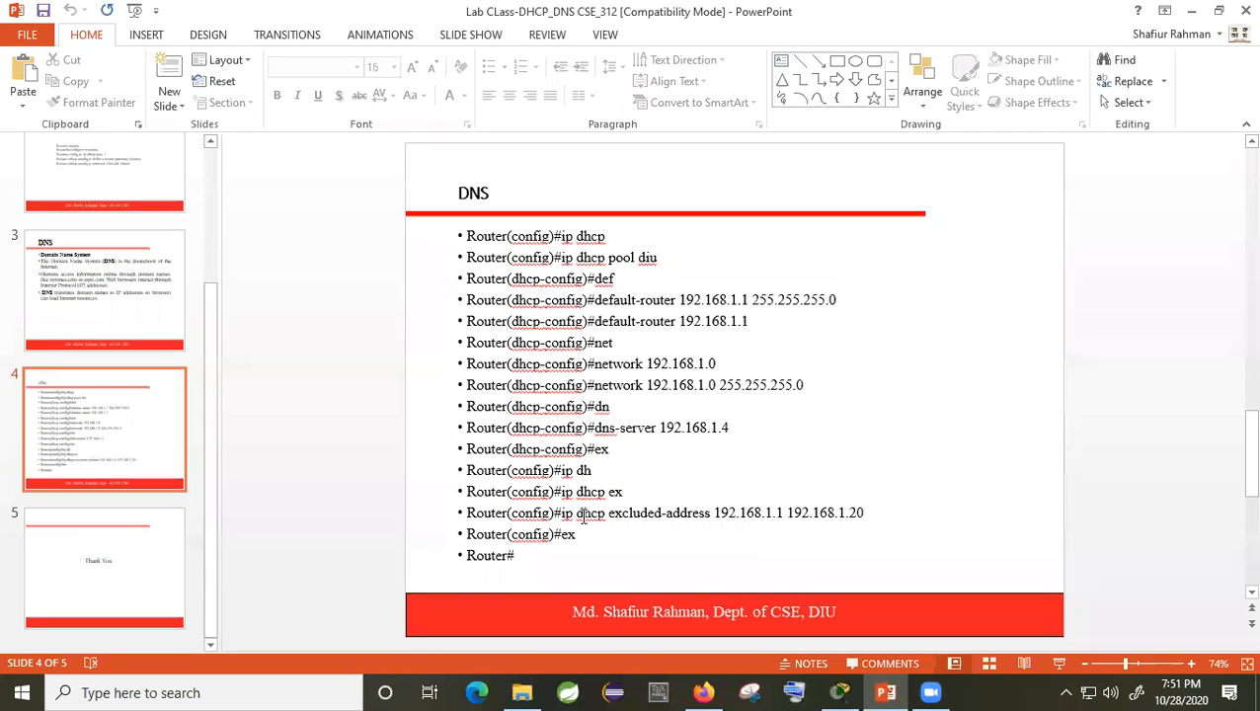
# Step: Nudge the DNS slide's command list up and left, then bring Cisco Packet Tracer to the front
pyautogui.moveTo(874, 515); pyautogui.dragTo(863, 512)
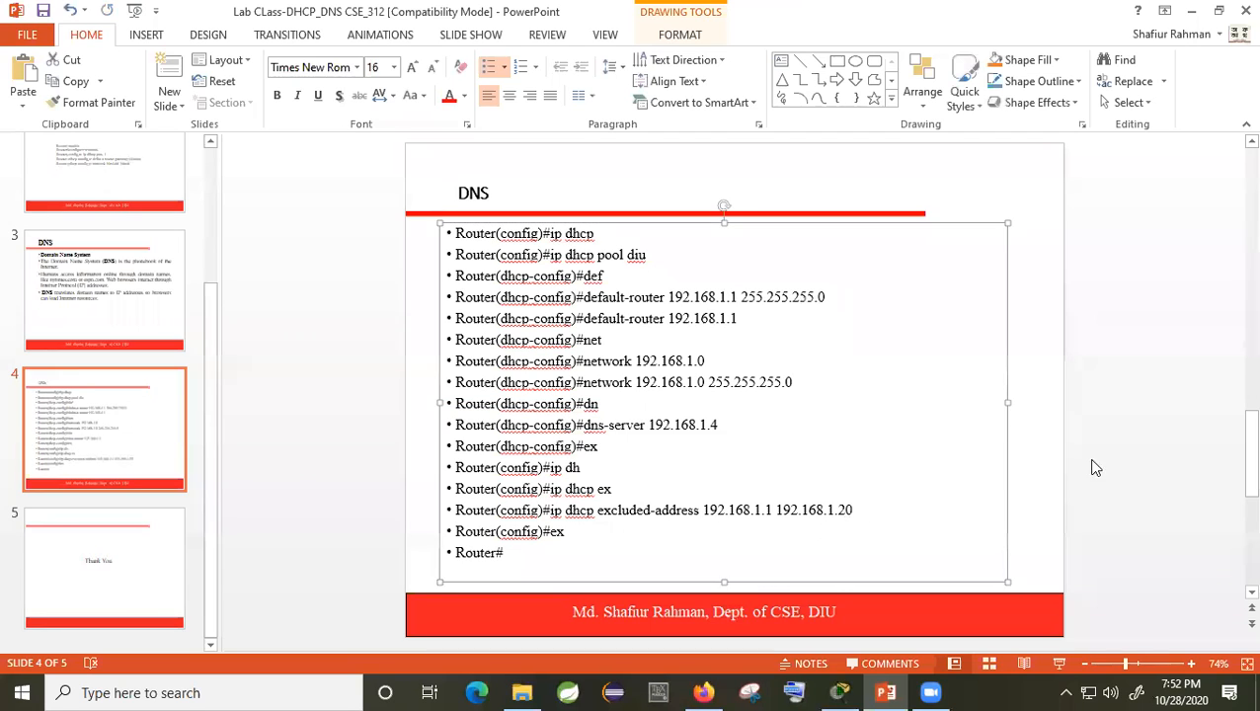
pyautogui.click(1111, 434)
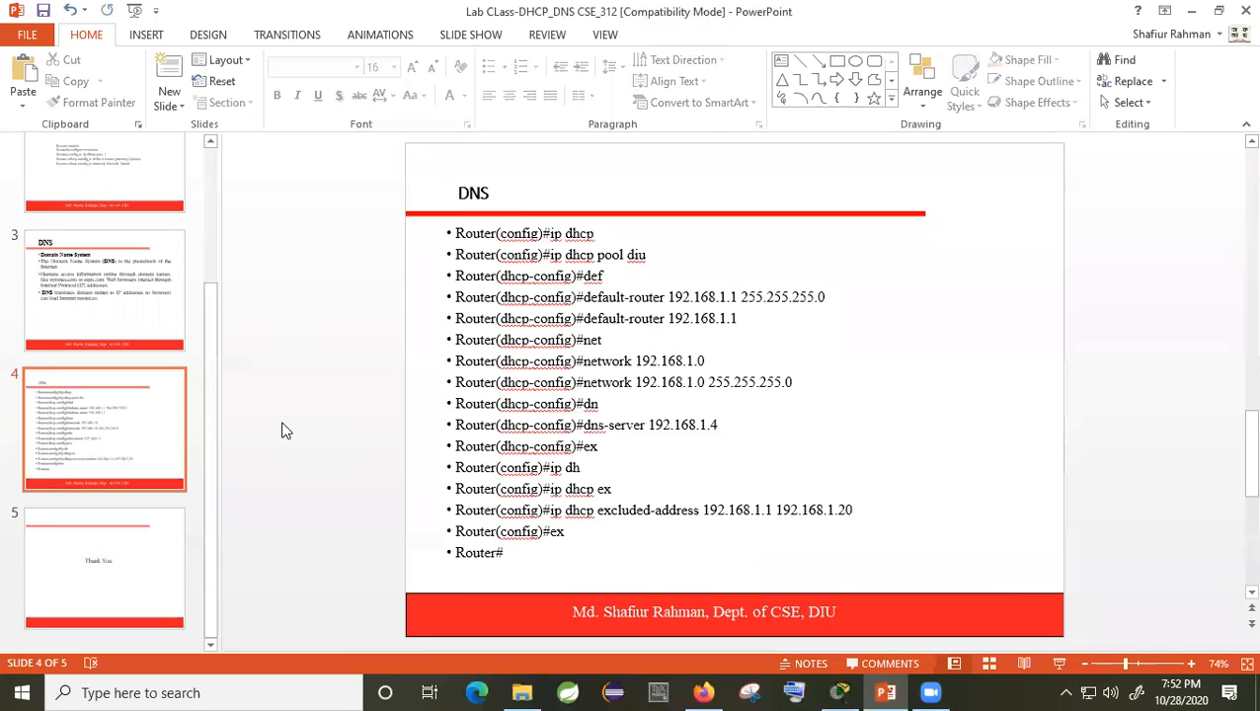
pyautogui.scroll(-1, 284, 432)
pyautogui.click(839, 692)
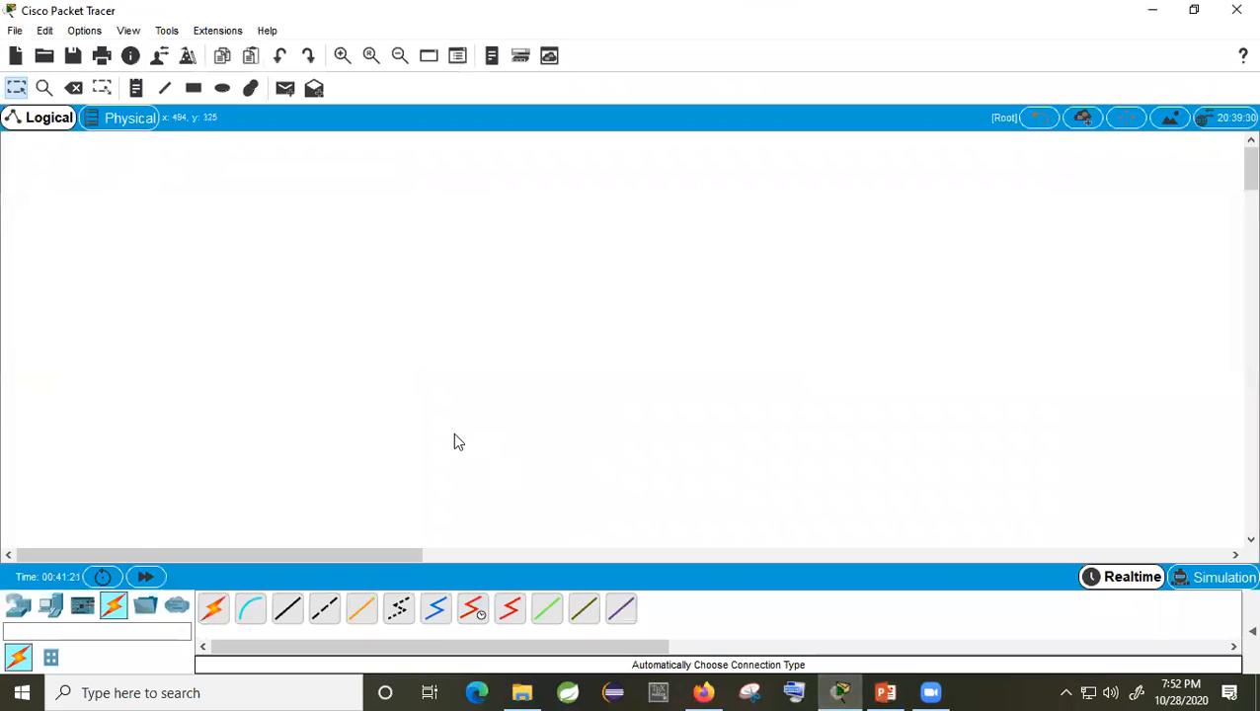
# Step: Place a 2811 router with a 2950-24 switch below it
pyautogui.click(19, 605)
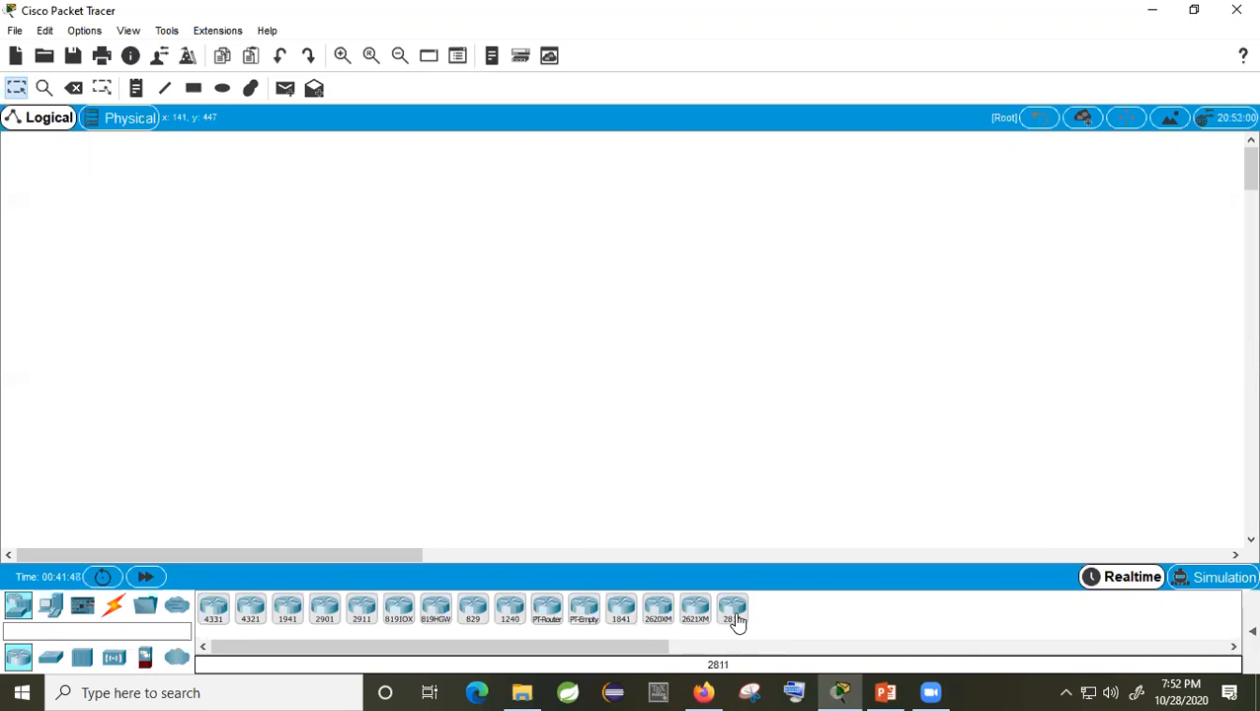
pyautogui.moveTo(737, 620); pyautogui.dragTo(470, 284)
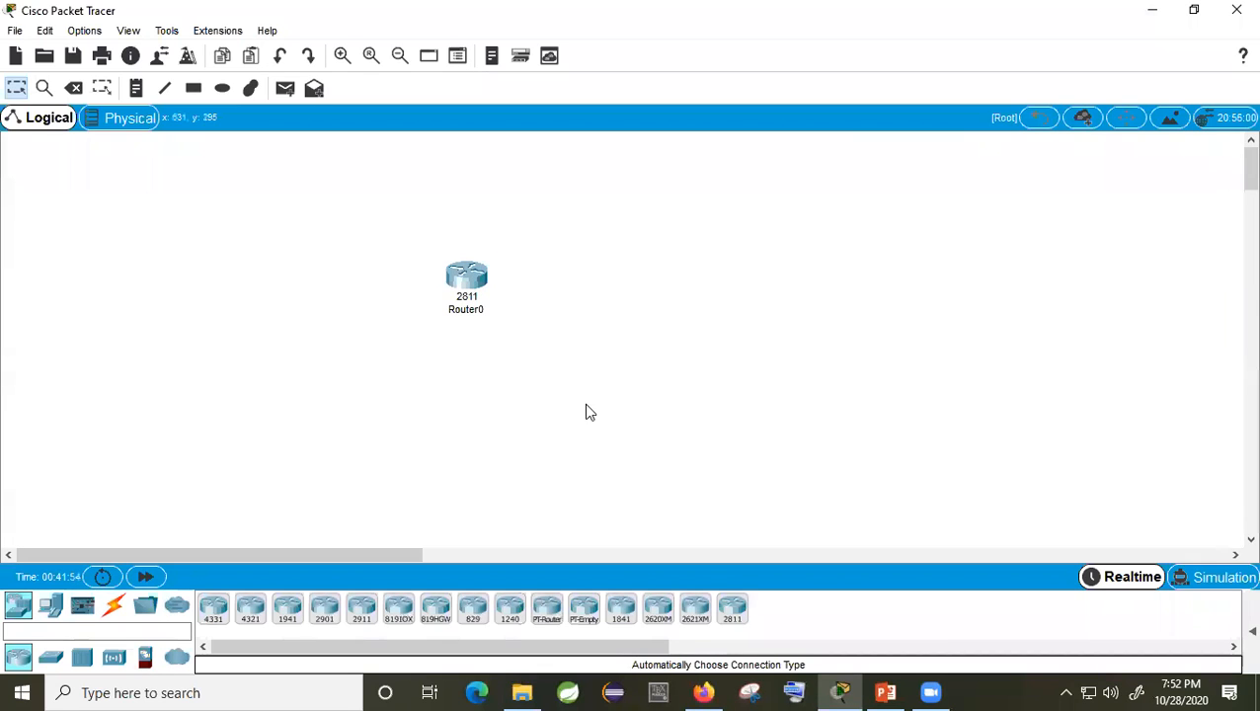
pyautogui.click(51, 657)
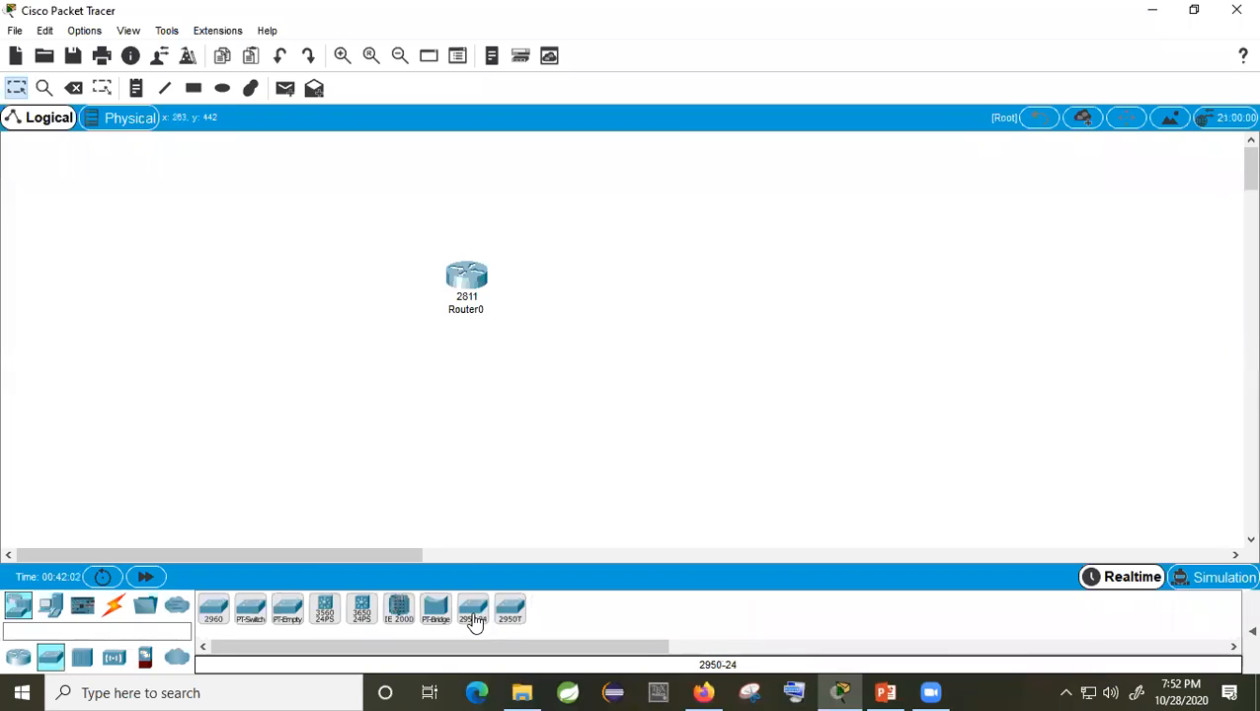
pyautogui.moveTo(473, 622); pyautogui.dragTo(445, 444)
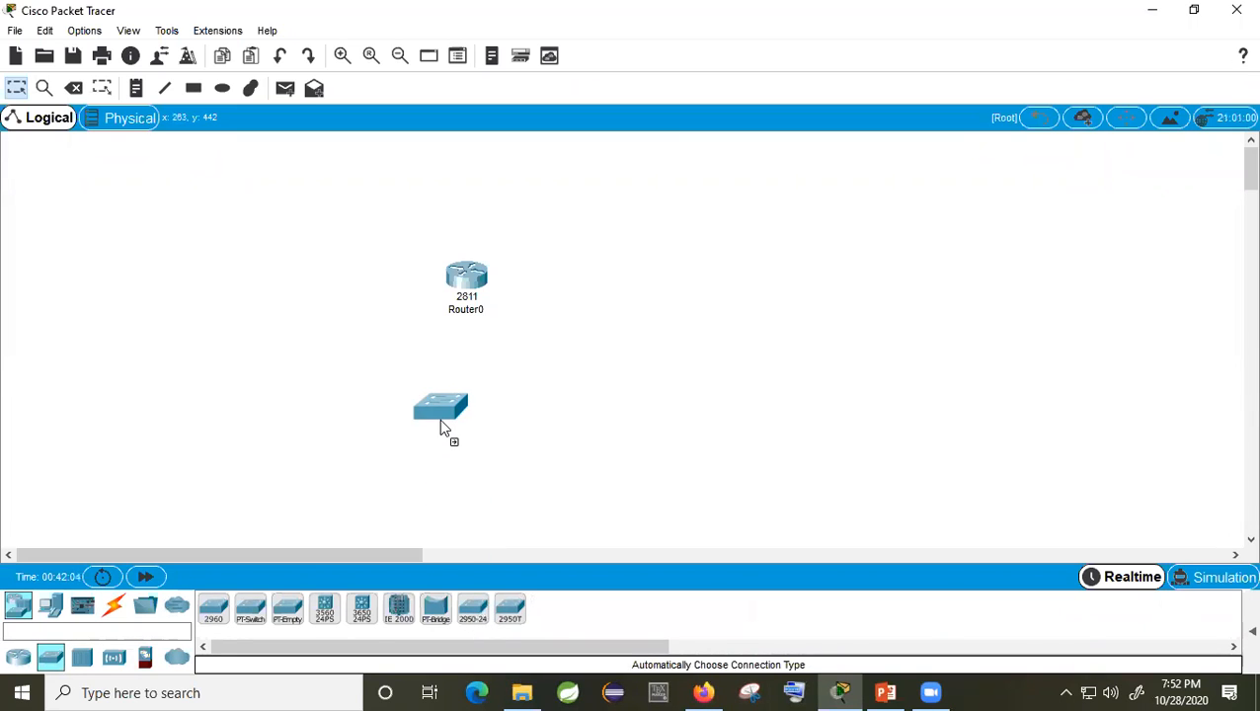
pyautogui.click(442, 426)
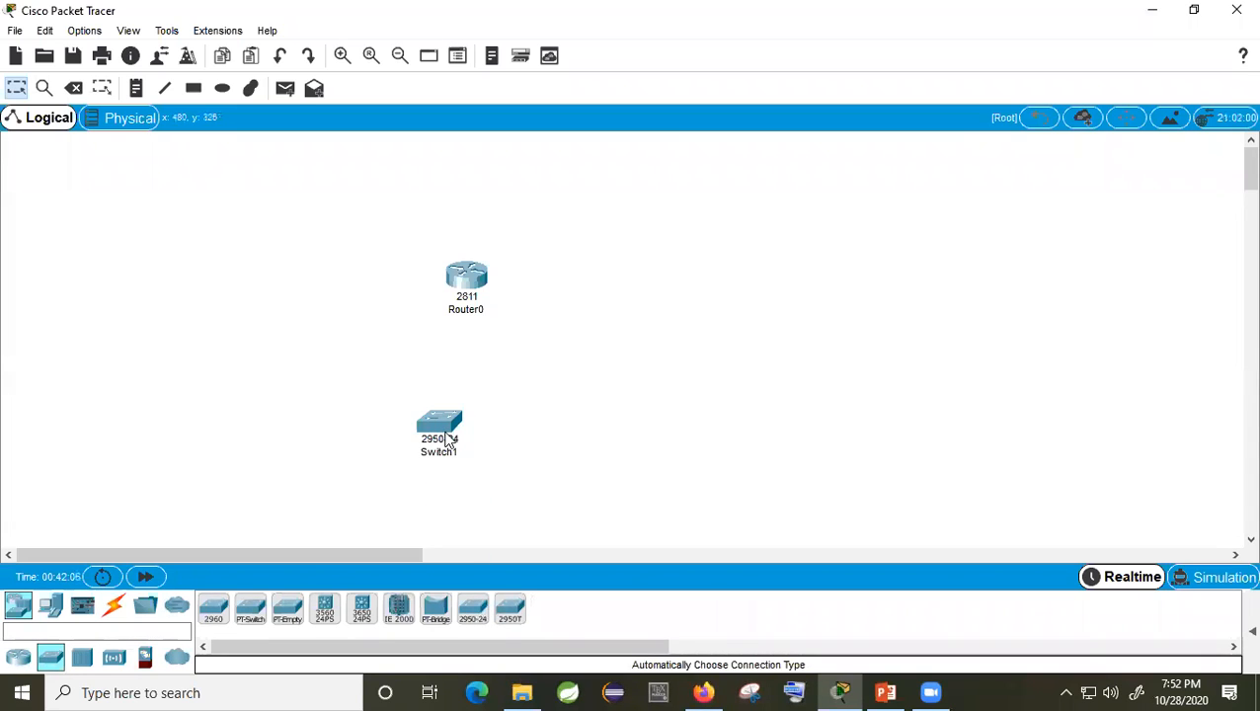
pyautogui.moveTo(446, 440)
pyautogui.moveTo(444, 442); pyautogui.dragTo(447, 402)
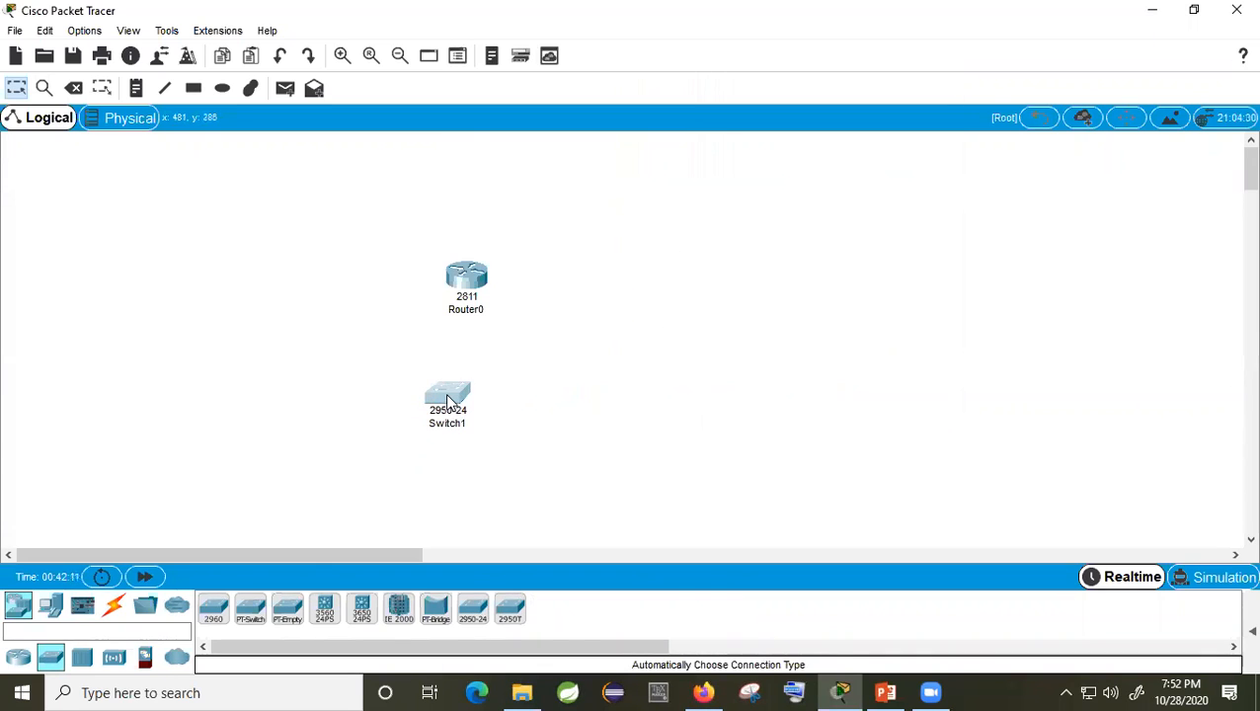
# Step: Add a server left of the router and two PCs below the switch
pyautogui.click(50, 605)
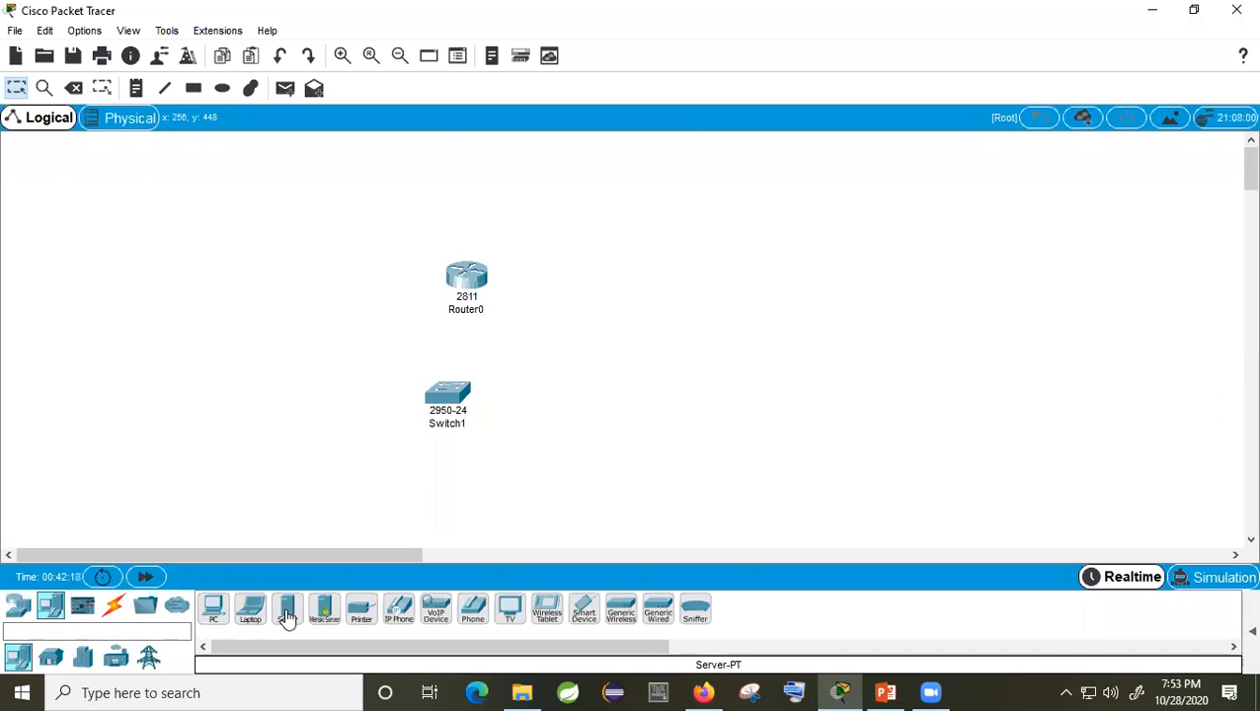
pyautogui.moveTo(286, 620); pyautogui.dragTo(194, 347)
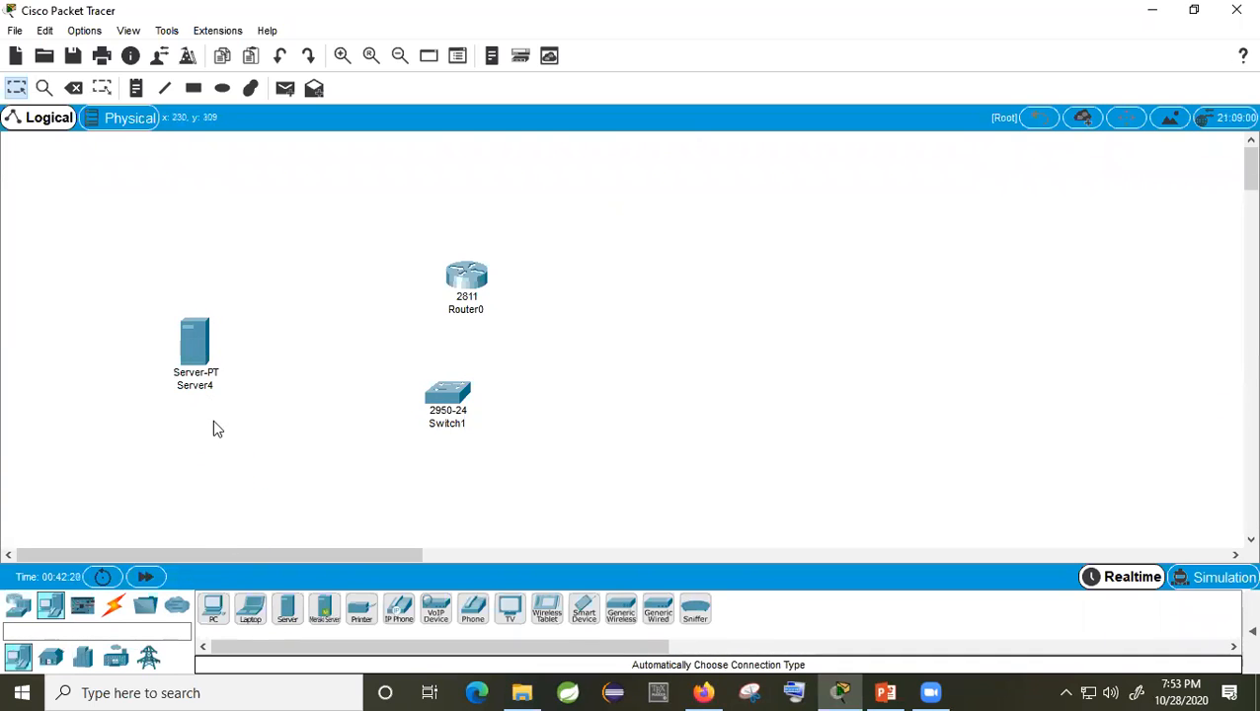
pyautogui.moveTo(218, 616); pyautogui.dragTo(255, 480)
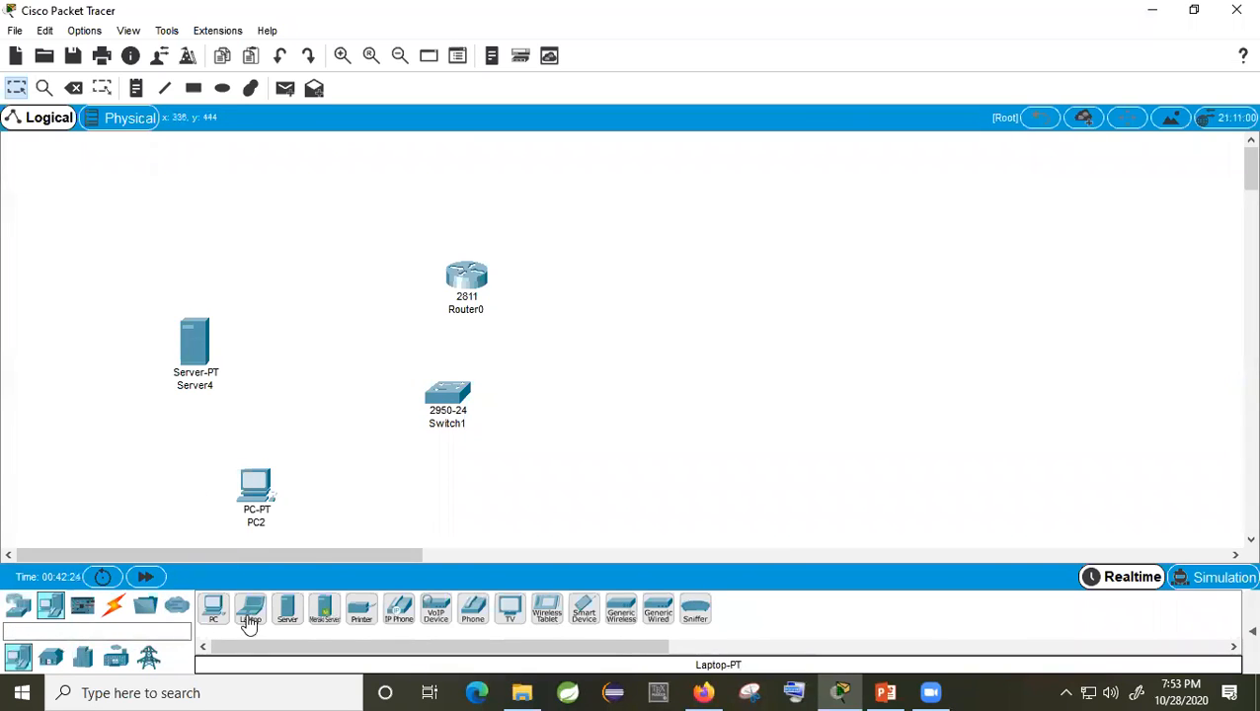
pyautogui.moveTo(214, 612); pyautogui.dragTo(503, 505)
# Step: Rearrange Router0, Switch1, Server4, PC2 and PC3 into a tidy layout around the switch
pyautogui.moveTo(452, 397); pyautogui.dragTo(434, 376)
pyautogui.moveTo(200, 347); pyautogui.dragTo(231, 308)
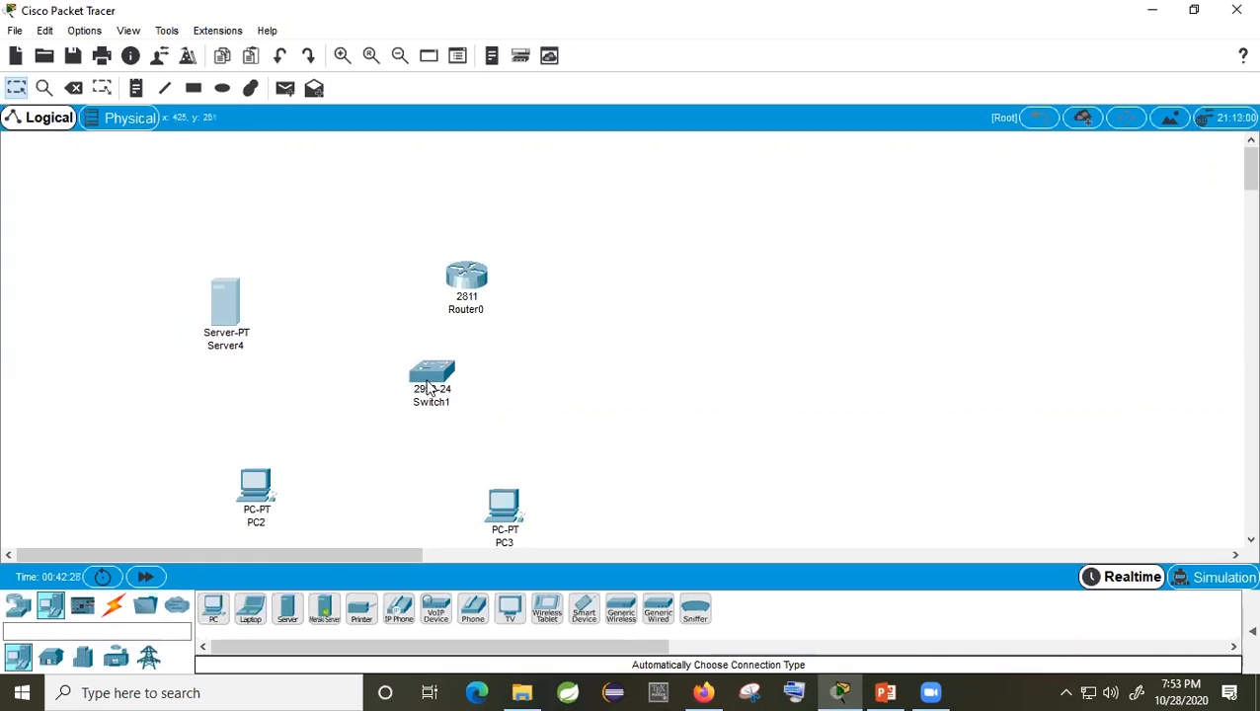
pyautogui.moveTo(473, 288); pyautogui.dragTo(455, 229)
pyautogui.moveTo(441, 367); pyautogui.dragTo(455, 338)
pyautogui.moveTo(269, 494); pyautogui.dragTo(288, 467)
pyautogui.moveTo(503, 508); pyautogui.dragTo(491, 479)
# Step: Link Router0, PC2, PC3 and Server4 to Switch1 with automatic-type cables
pyautogui.click(113, 607)
pyautogui.click(213, 608)
pyautogui.click(448, 235)
pyautogui.click(441, 328)
pyautogui.click(444, 340)
pyautogui.click(286, 469)
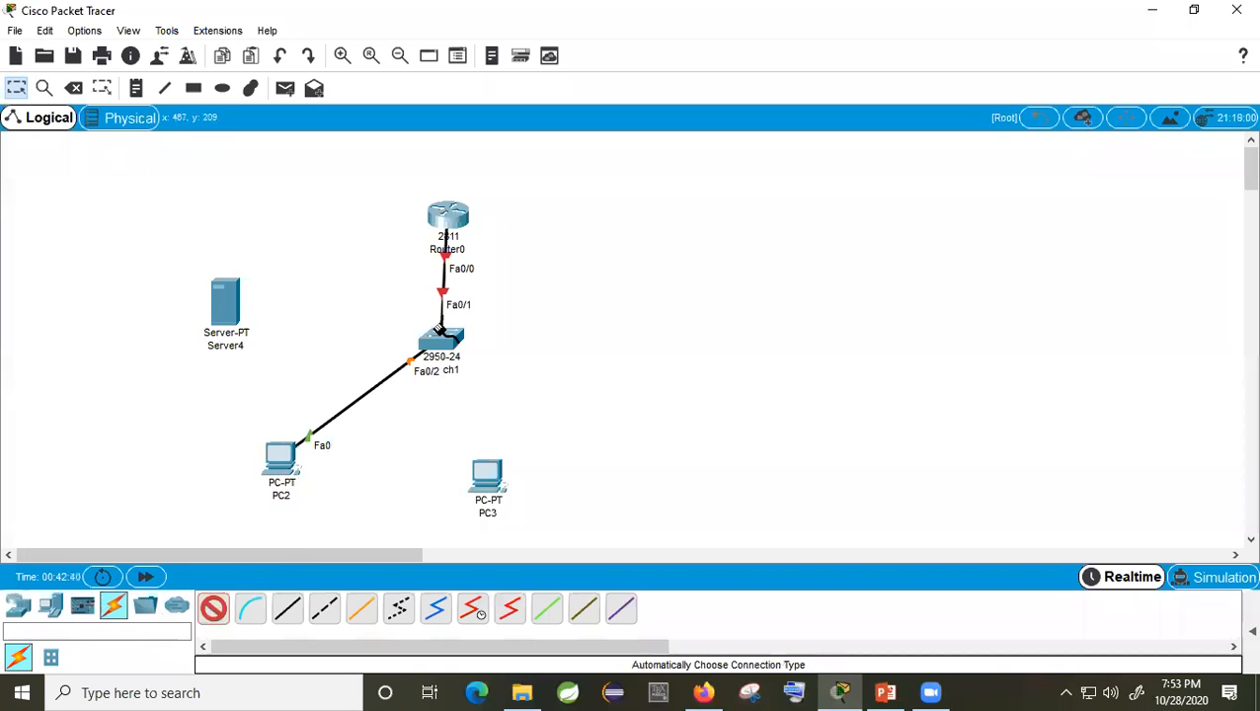
pyautogui.click(445, 343)
pyautogui.click(486, 474)
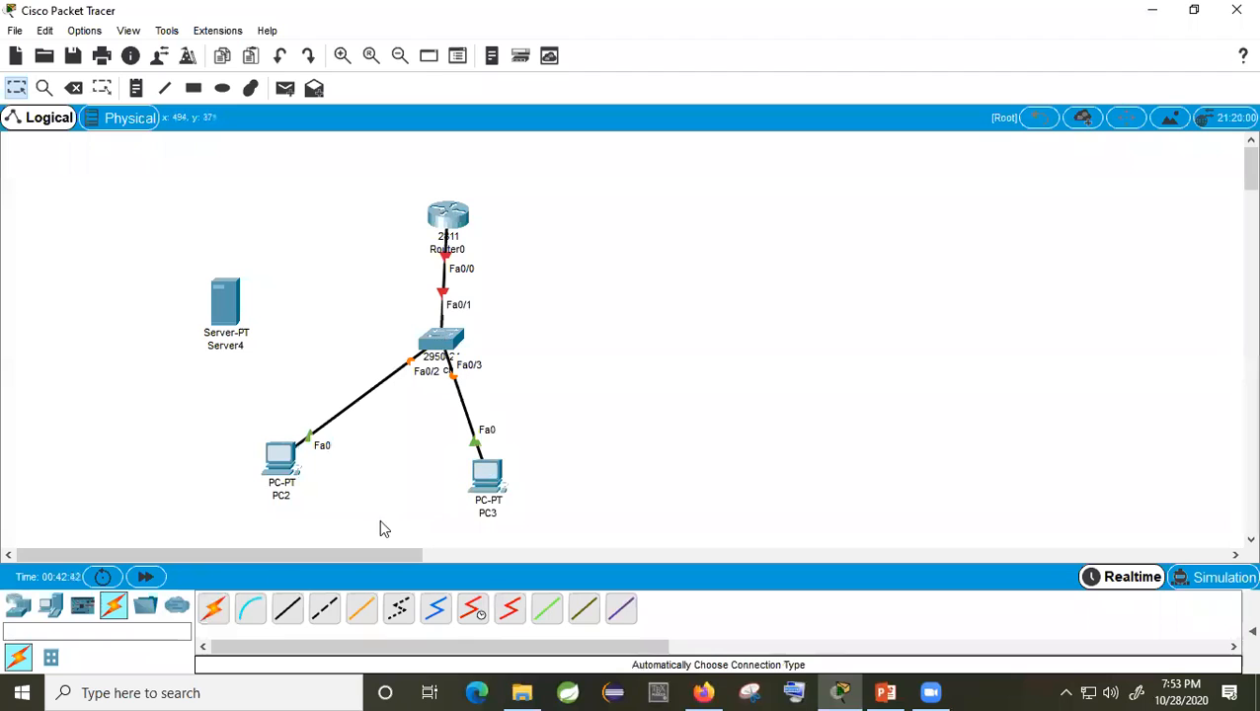
pyautogui.click(214, 608)
pyautogui.click(444, 341)
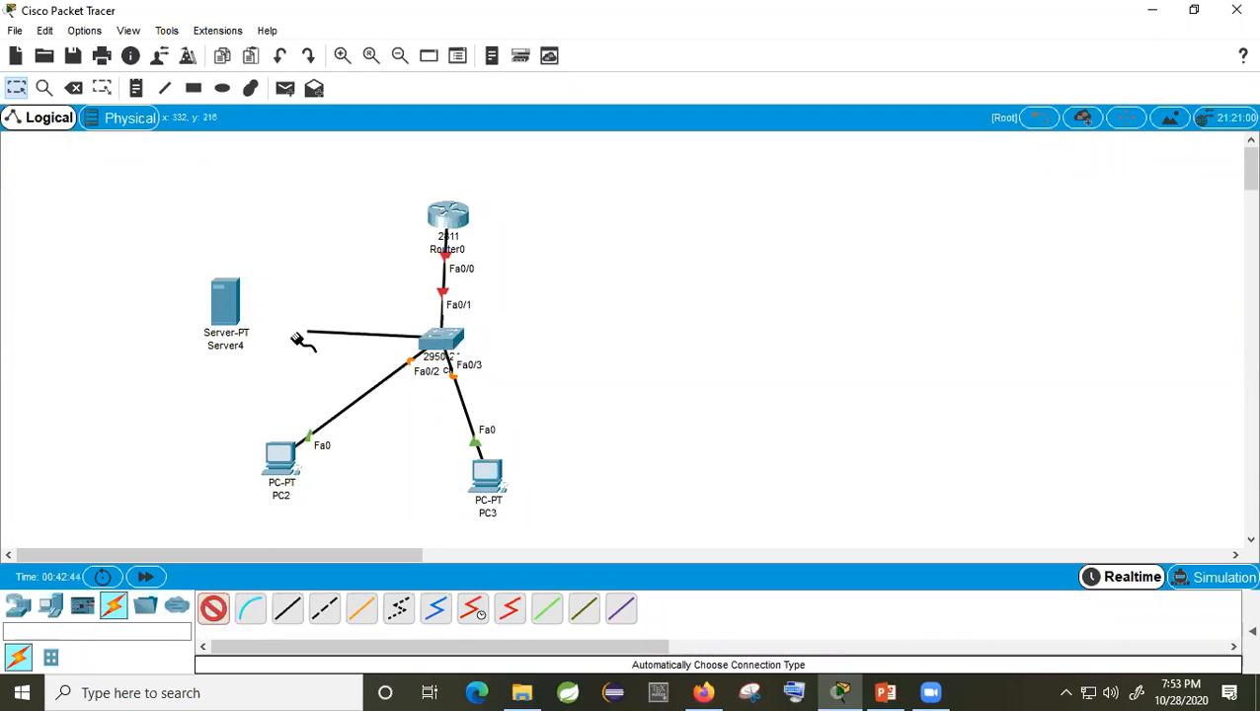
pyautogui.click(229, 314)
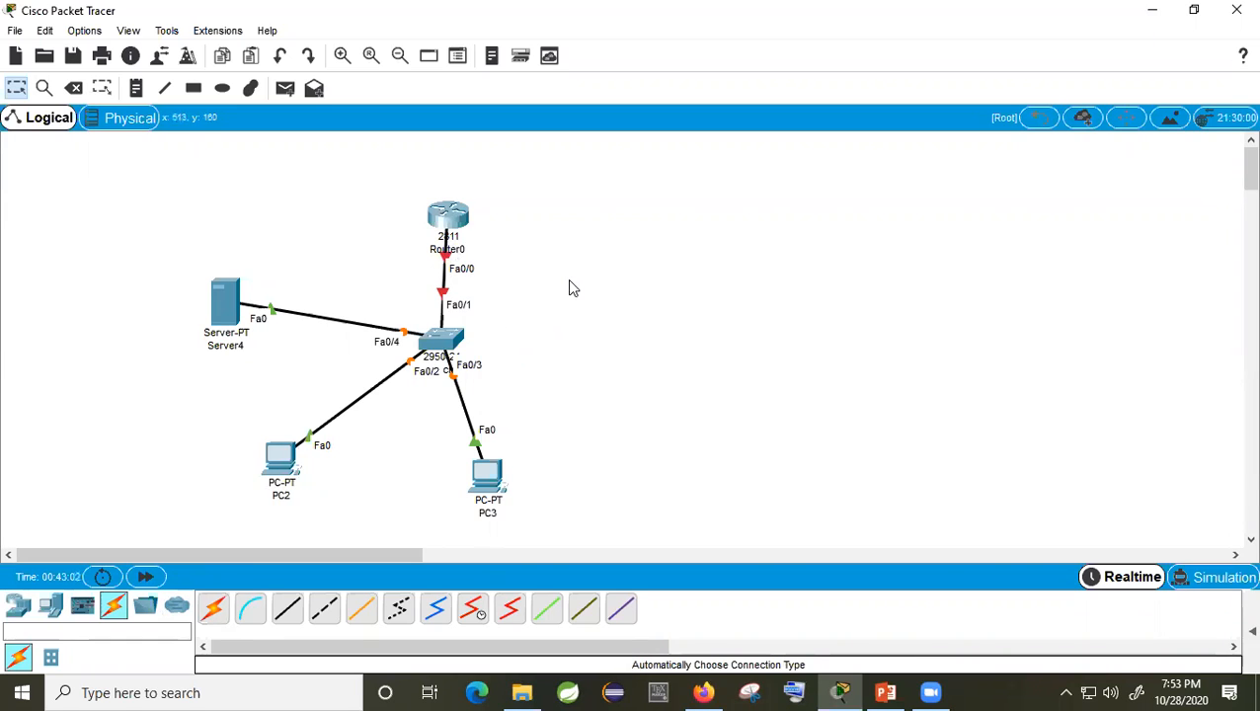
pyautogui.click(449, 219)
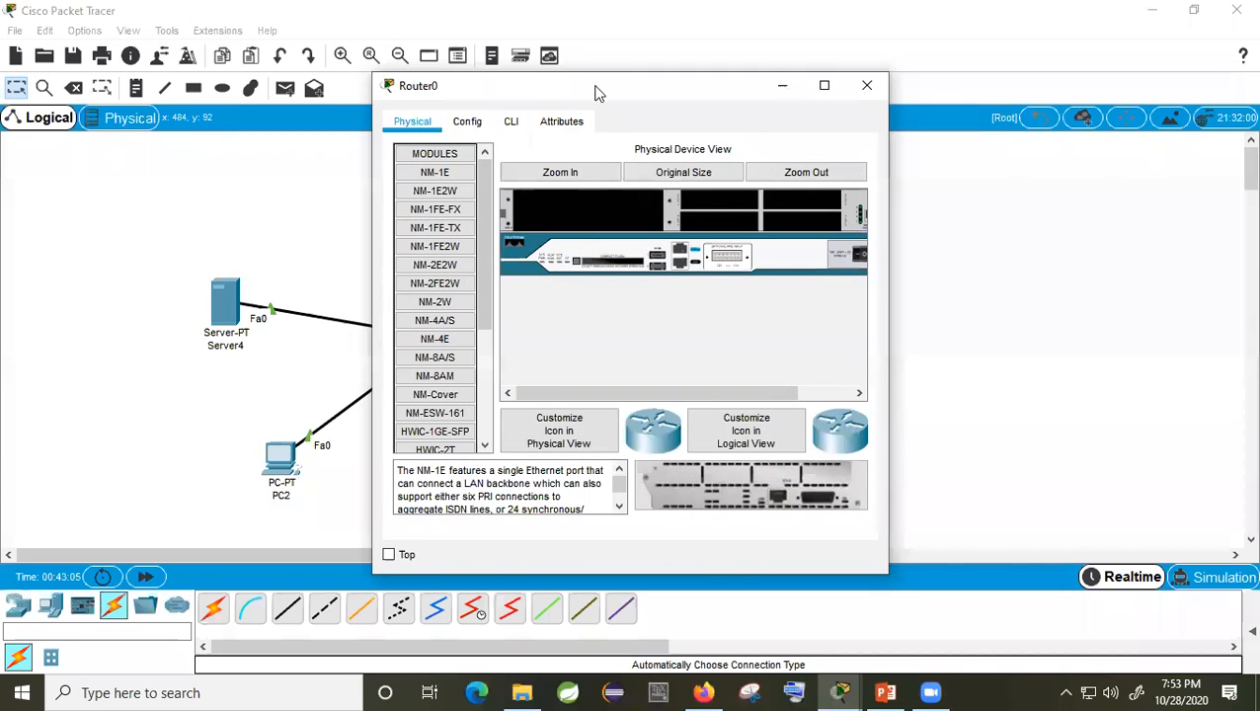
# Step: Turn on Router0's FastEthernet0/0 port in its Config settings
pyautogui.moveTo(594, 92); pyautogui.dragTo(785, 104)
pyautogui.click(657, 133)
pyautogui.click(701, 133)
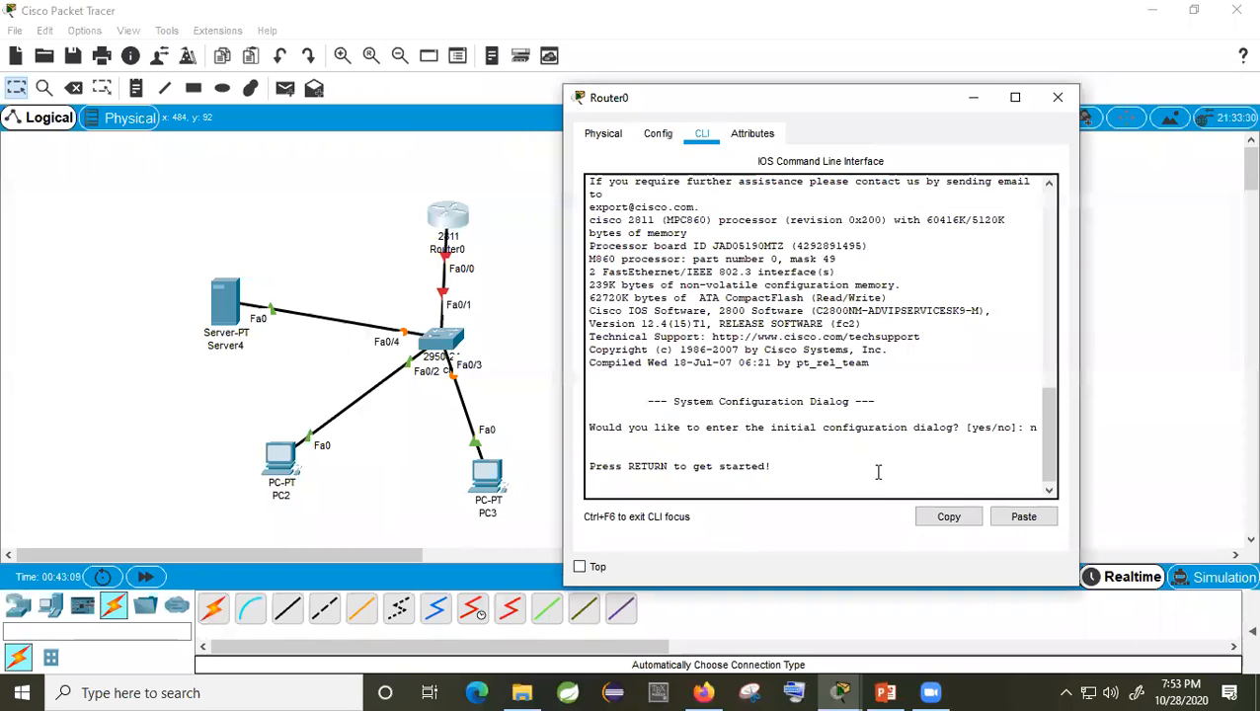
pyautogui.click(658, 133)
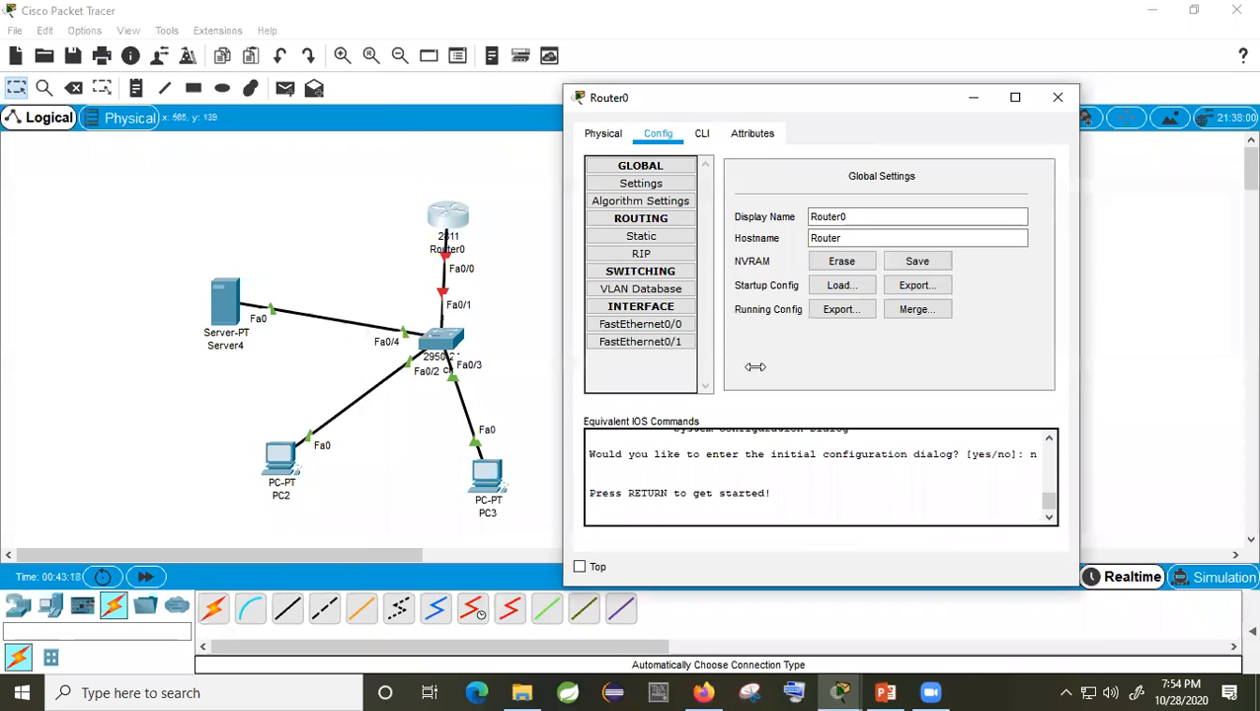
pyautogui.click(657, 324)
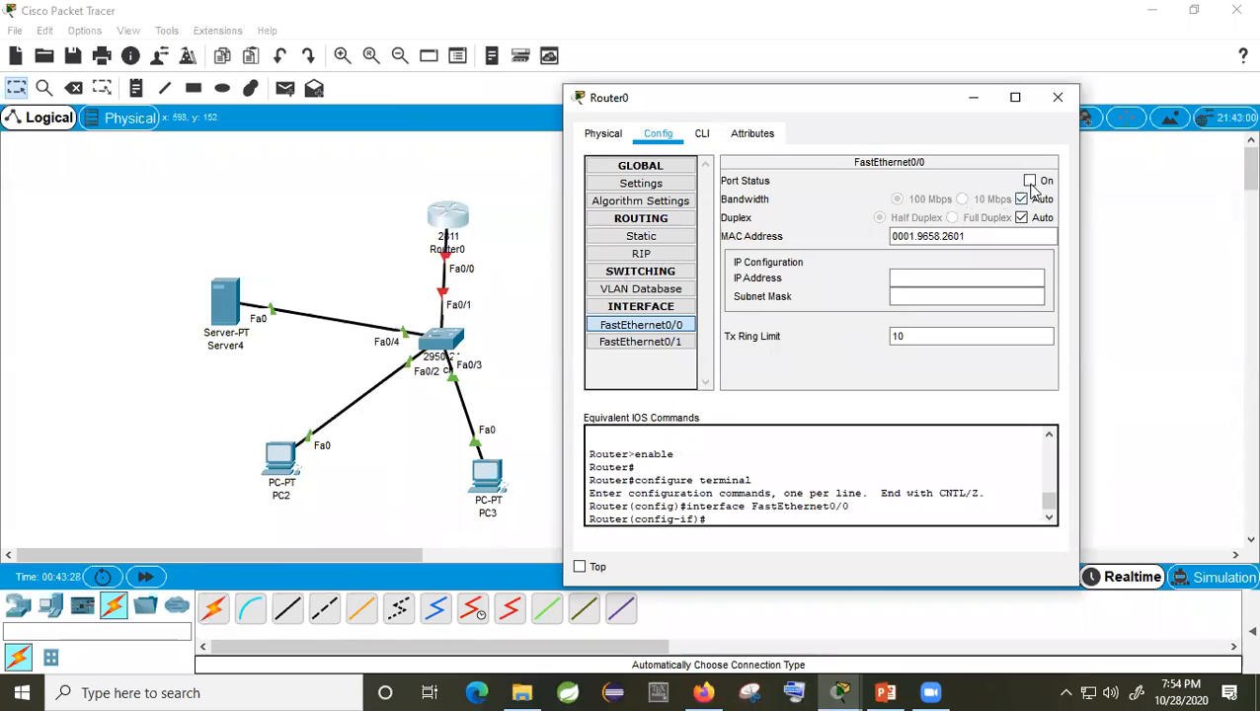
pyautogui.click(983, 281)
pyautogui.click(1029, 180)
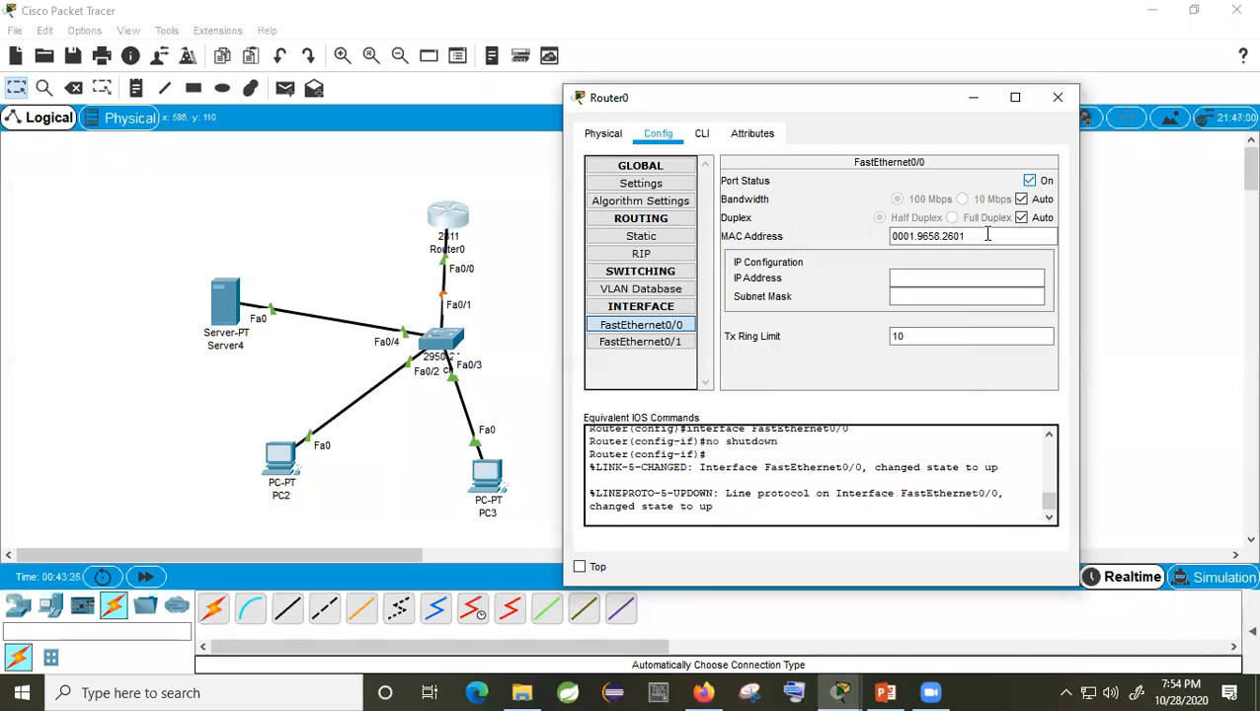
pyautogui.click(959, 279)
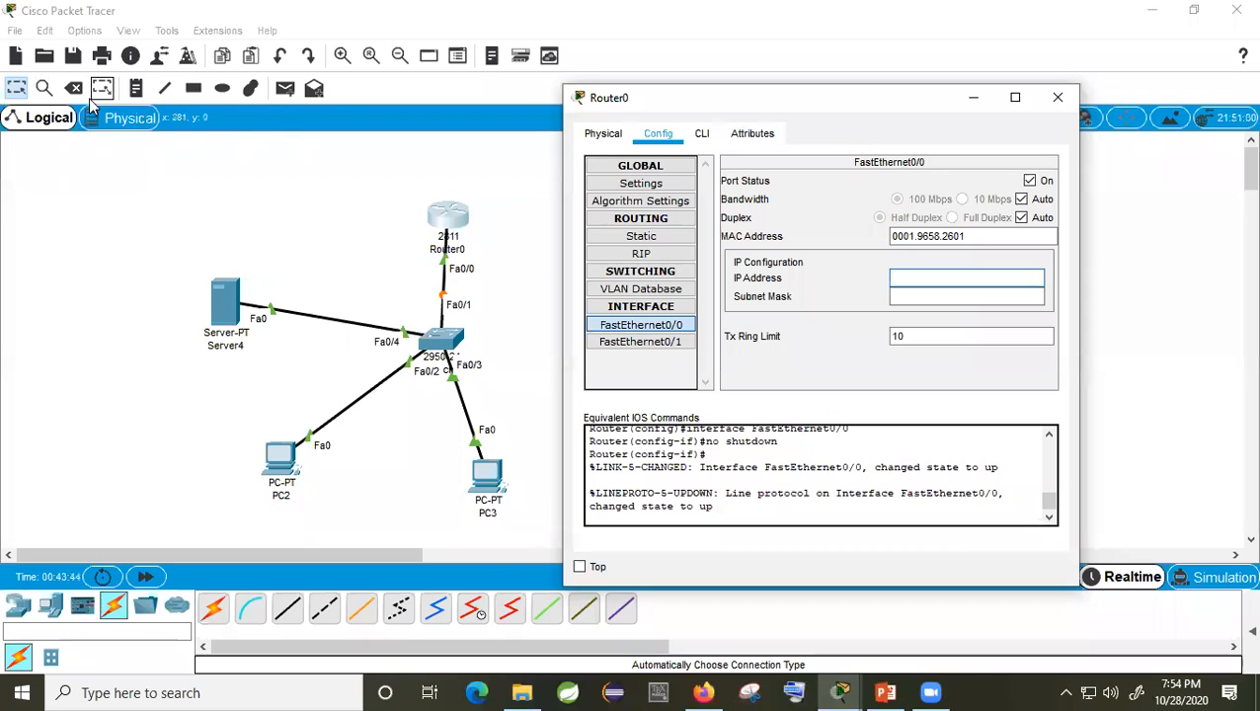
pyautogui.click(136, 88)
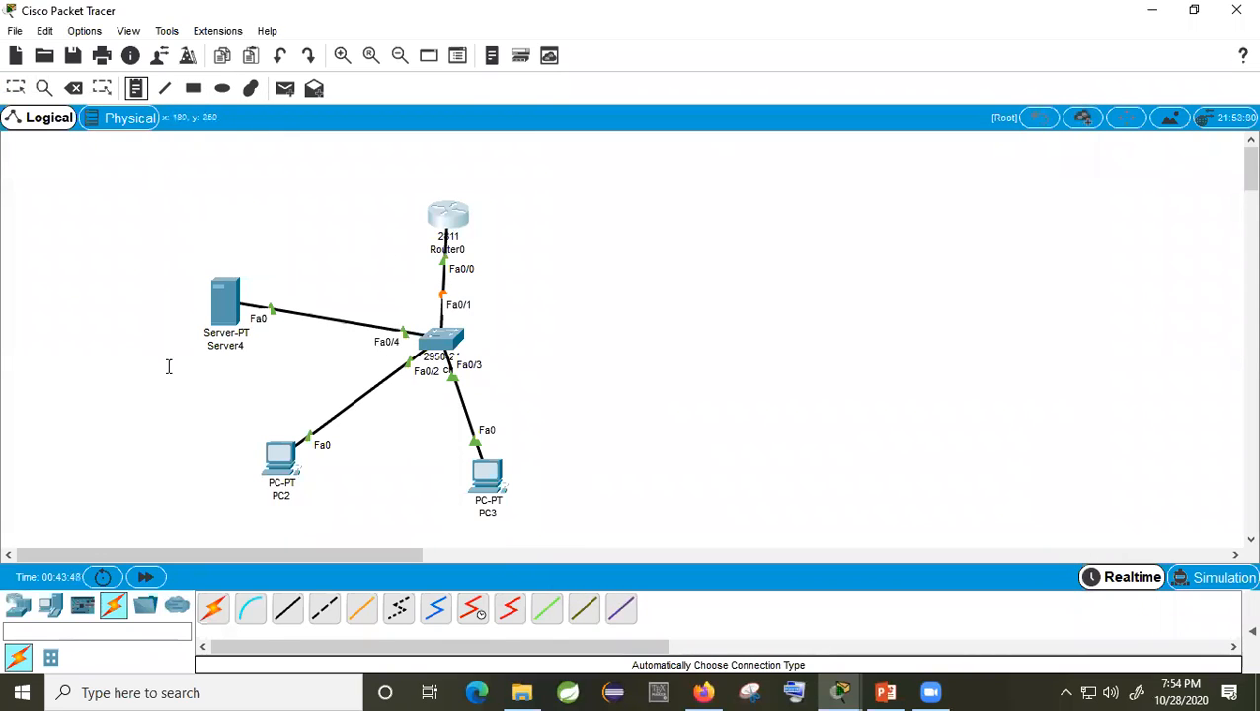
# Step: Add a 192.168.10.0 network note left of Router0 and reopen Router0's settings
pyautogui.click(260, 246)
pyautogui.write('192.168')
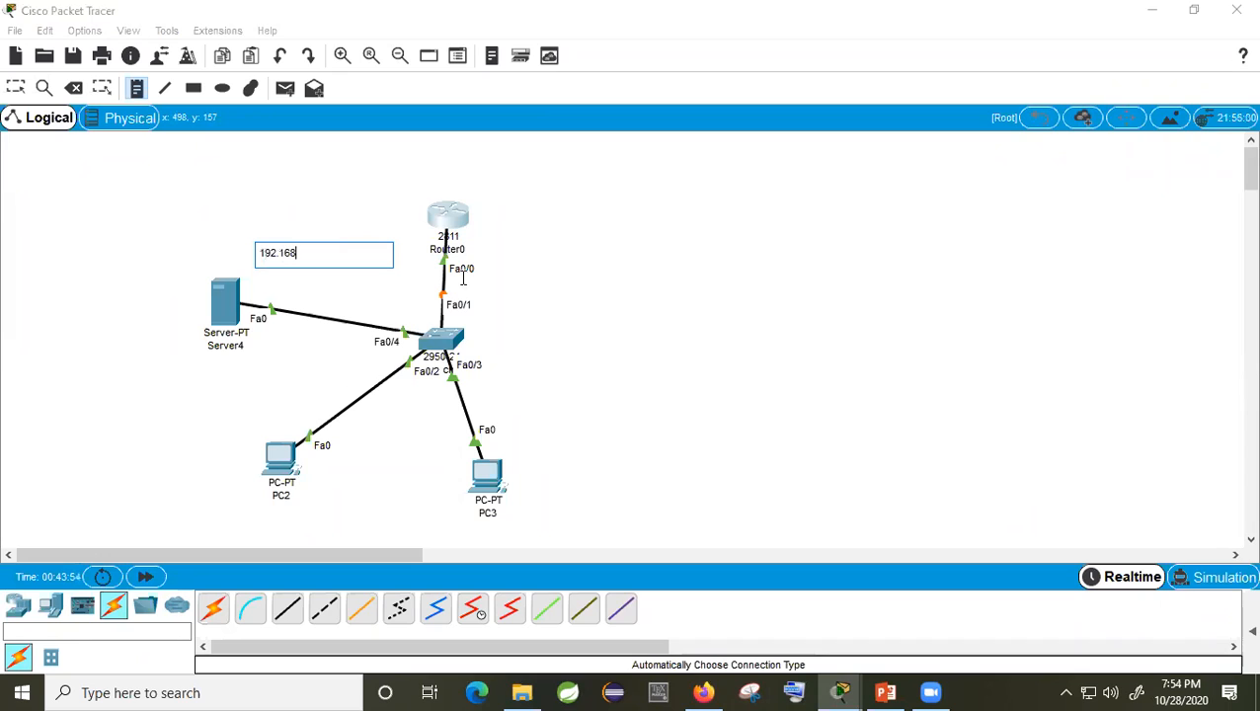
pyautogui.write('.10.0')
pyautogui.click(15, 89)
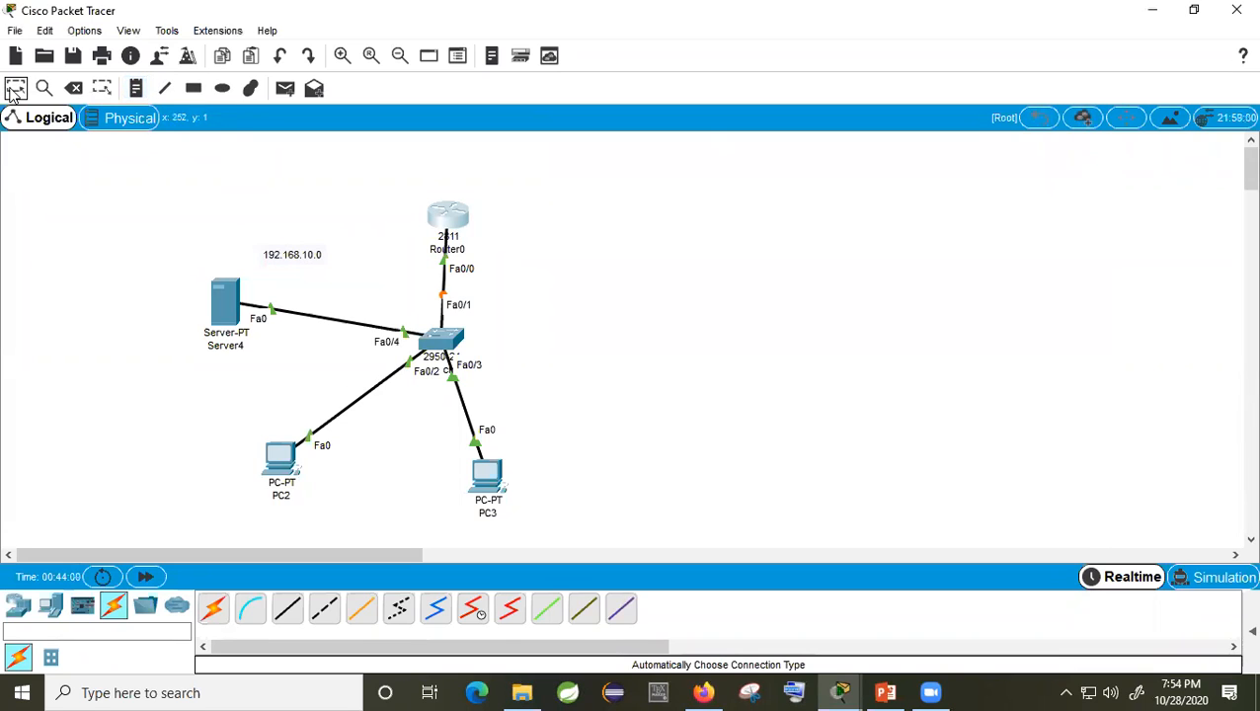
pyautogui.click(456, 217)
# Step: Give Router0's FastEthernet0/0 address 192.168.10.1 with mask 255.255.255.0
pyautogui.click(907, 278)
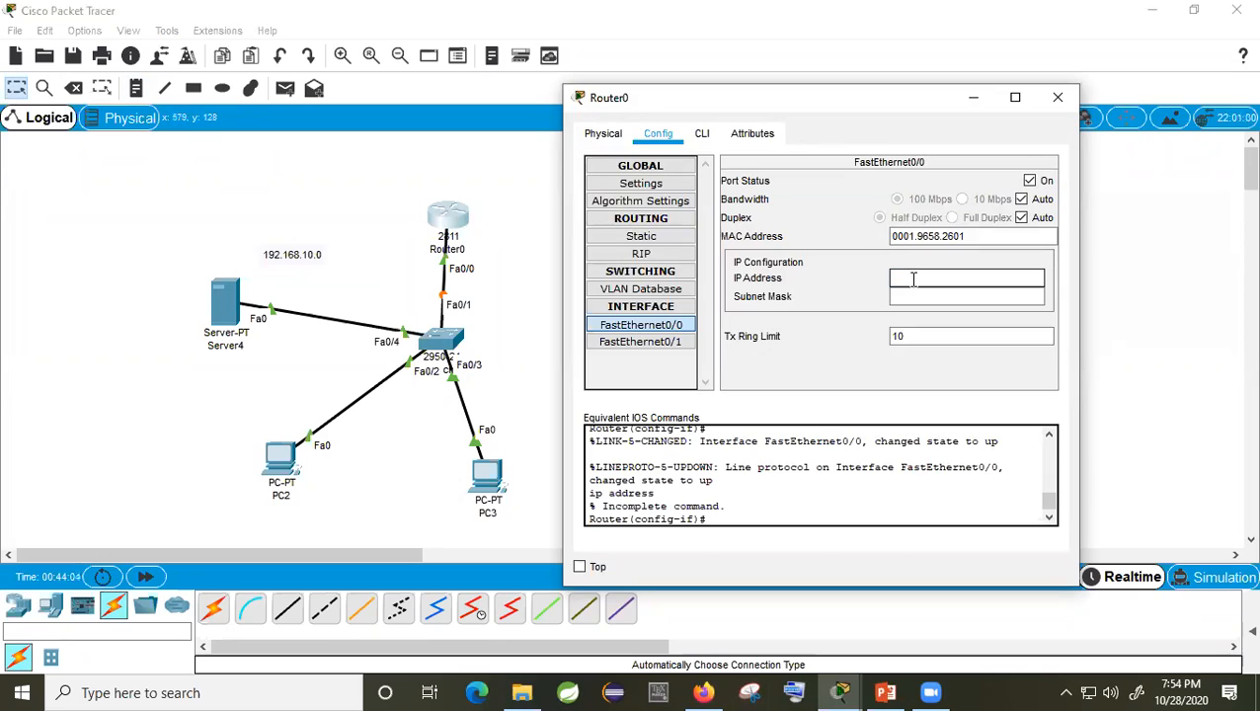
pyautogui.write('192.168.10.1')
pyautogui.click(917, 298)
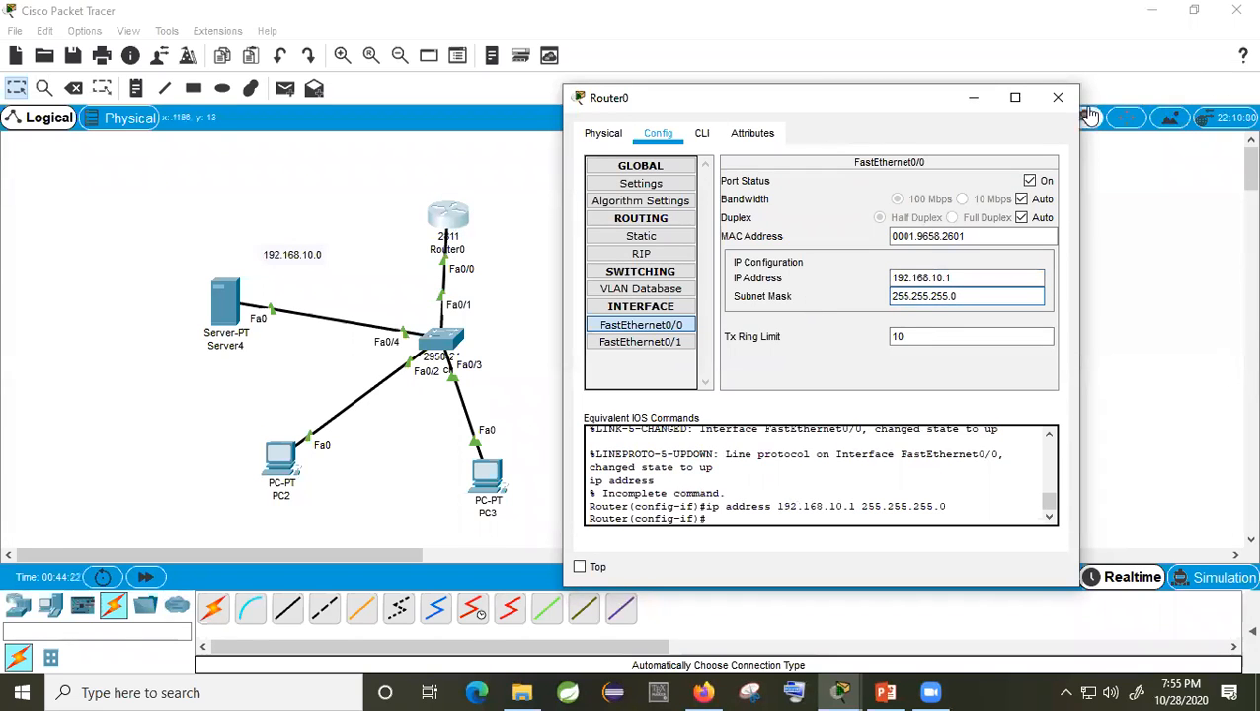
pyautogui.click(1057, 97)
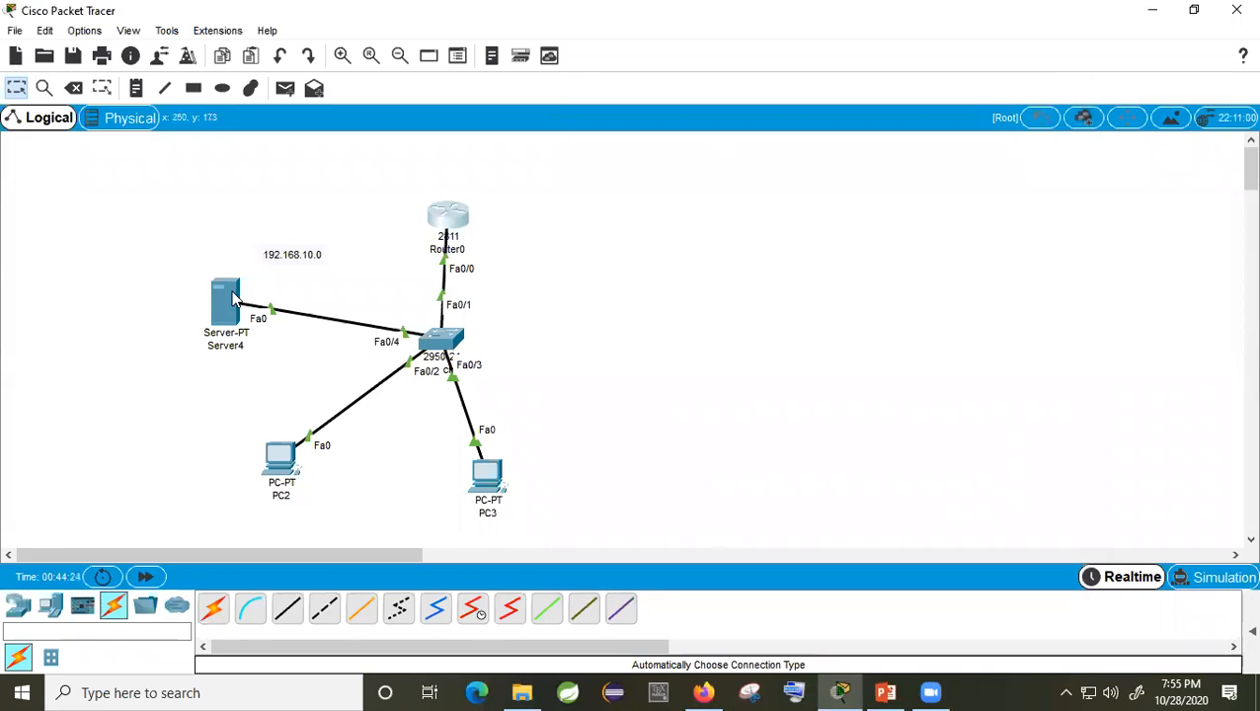
# Step: Rename Server4 to DHCP
pyautogui.click(234, 352)
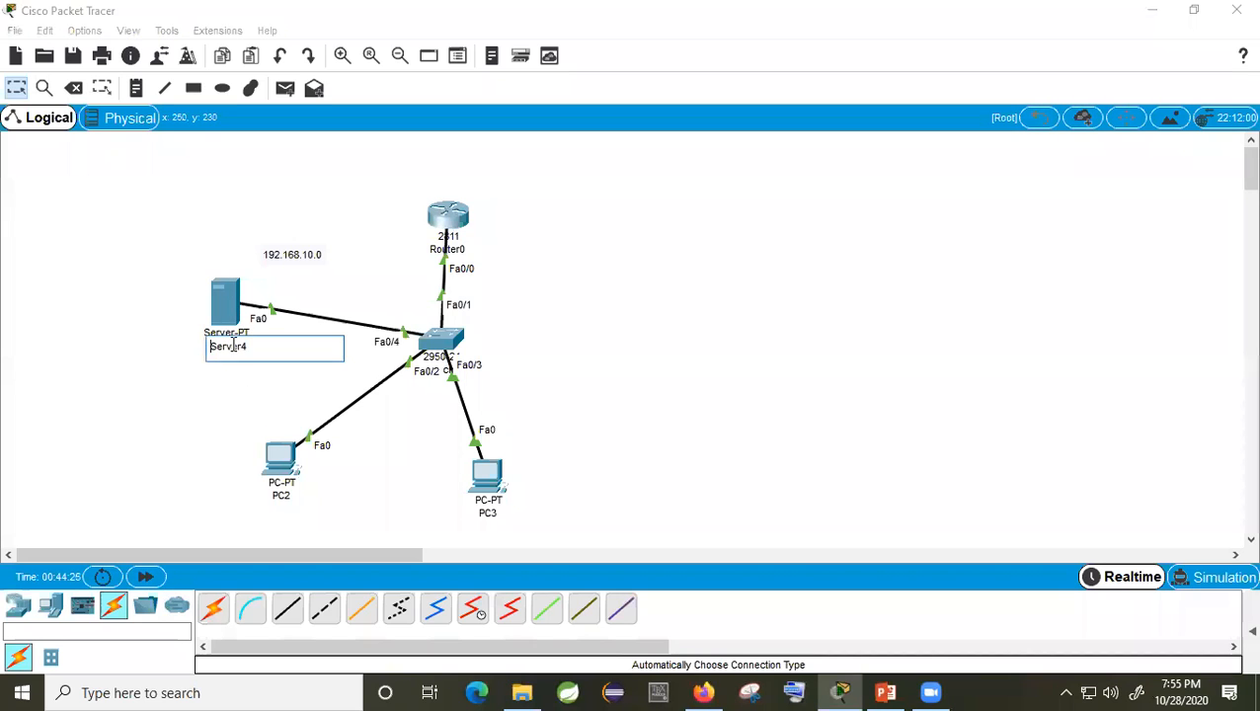
pyautogui.moveTo(246, 347); pyautogui.dragTo(209, 349)
pyautogui.write('D')
pyautogui.click(504, 328)
# Step: Give the DHCP server static IP 192.168.10.2 with mask 255.255.255.0
pyautogui.click(237, 324)
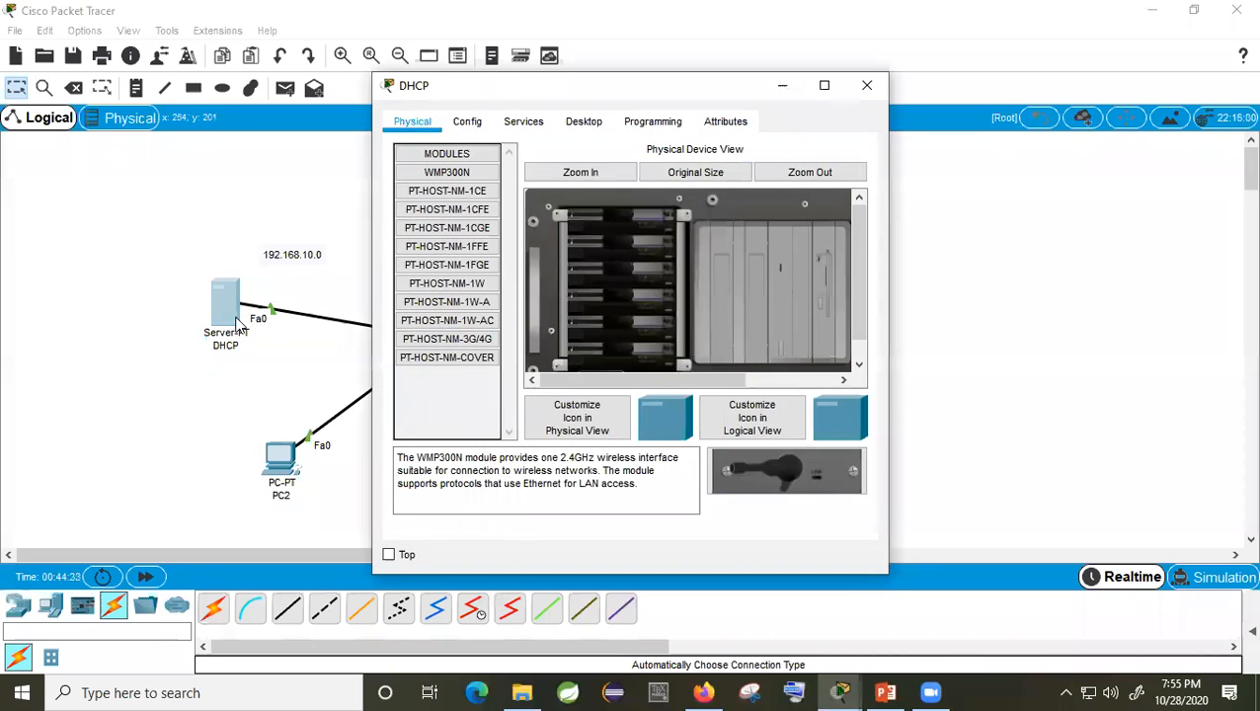
pyautogui.click(583, 120)
pyautogui.moveTo(619, 92); pyautogui.dragTo(866, 108)
pyautogui.click(705, 214)
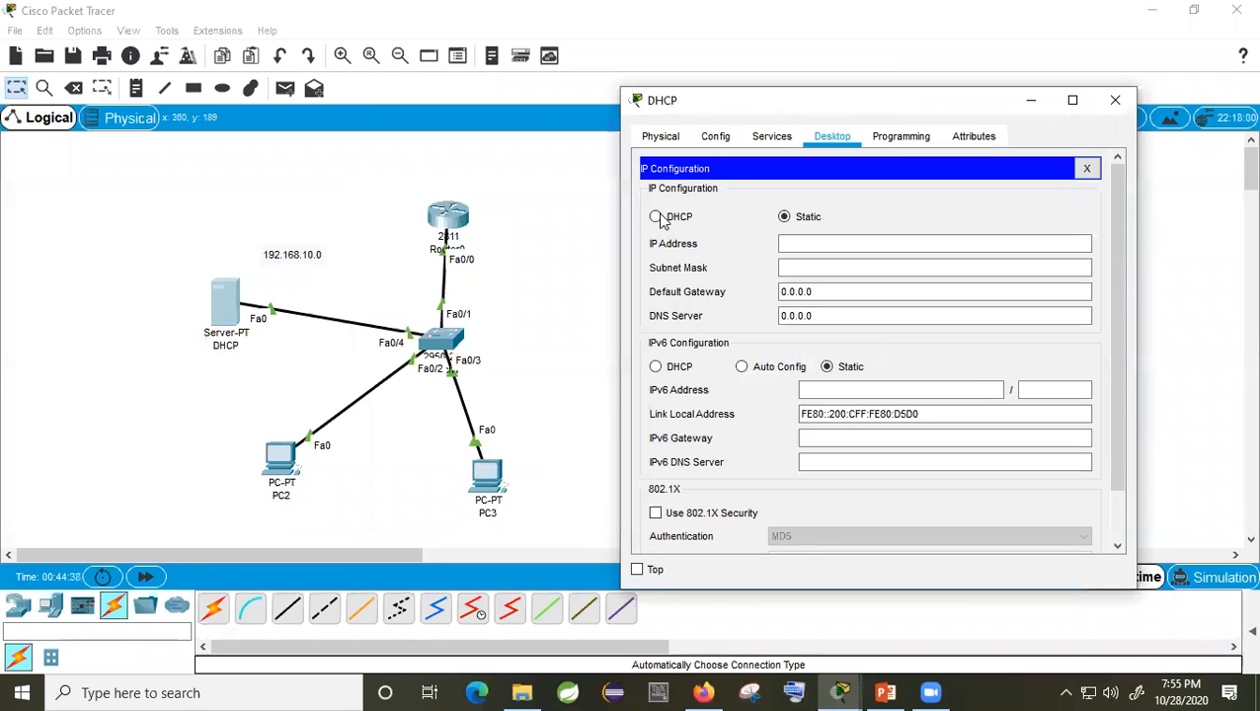
pyautogui.click(806, 246)
pyautogui.write('192.')
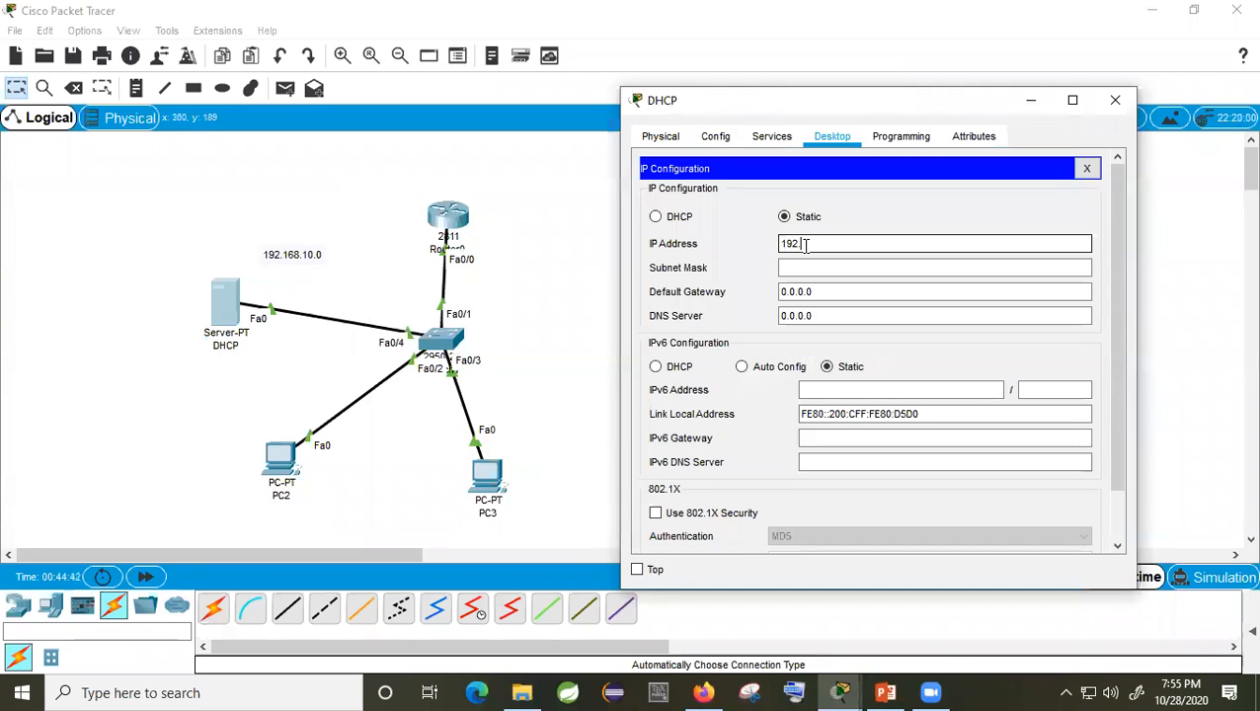
pyautogui.write('168.10.')
pyautogui.write('2')
pyautogui.click(795, 268)
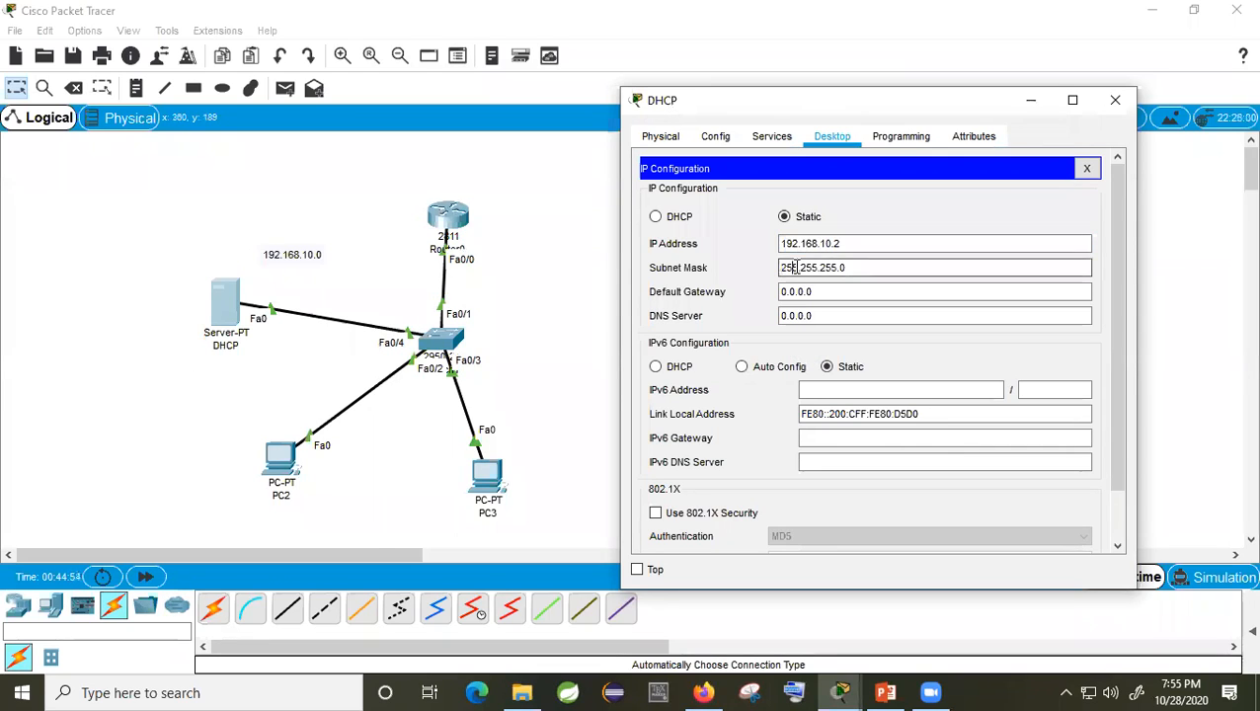
# Step: Set the server's default gateway to 192.168.10.1 and close its window
pyautogui.click(817, 293)
pyautogui.click(812, 313)
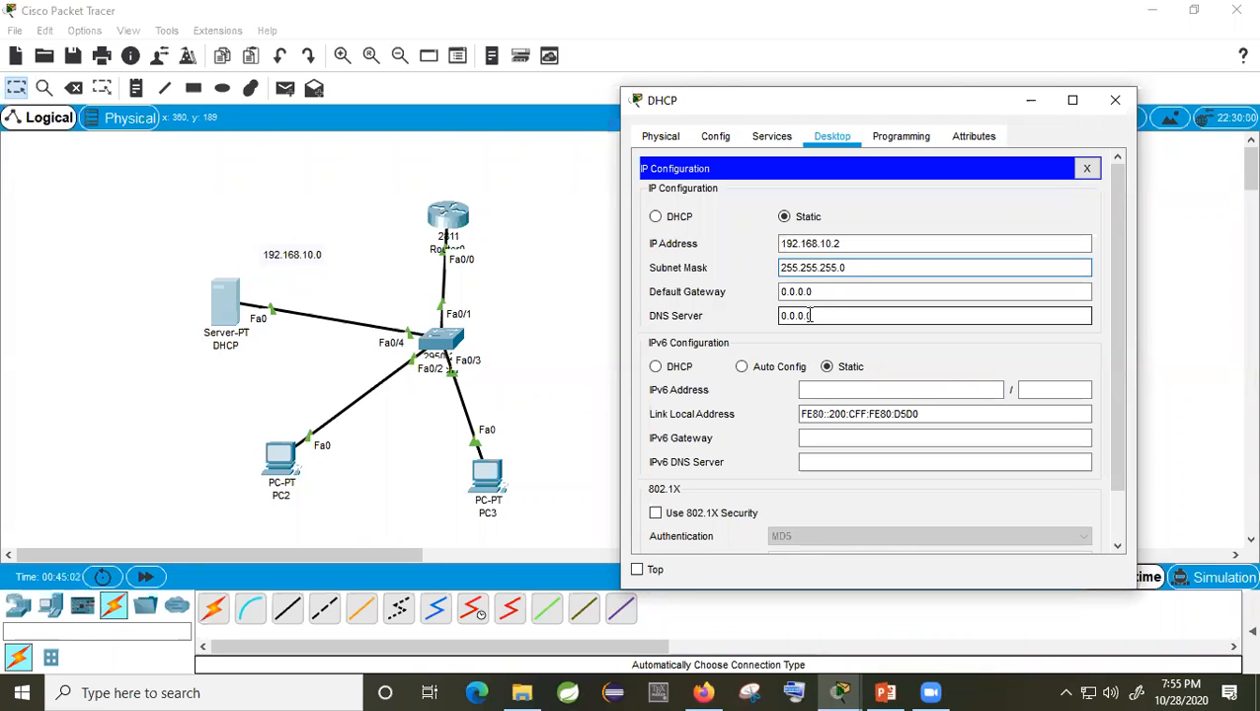
pyautogui.moveTo(812, 292); pyautogui.dragTo(766, 292)
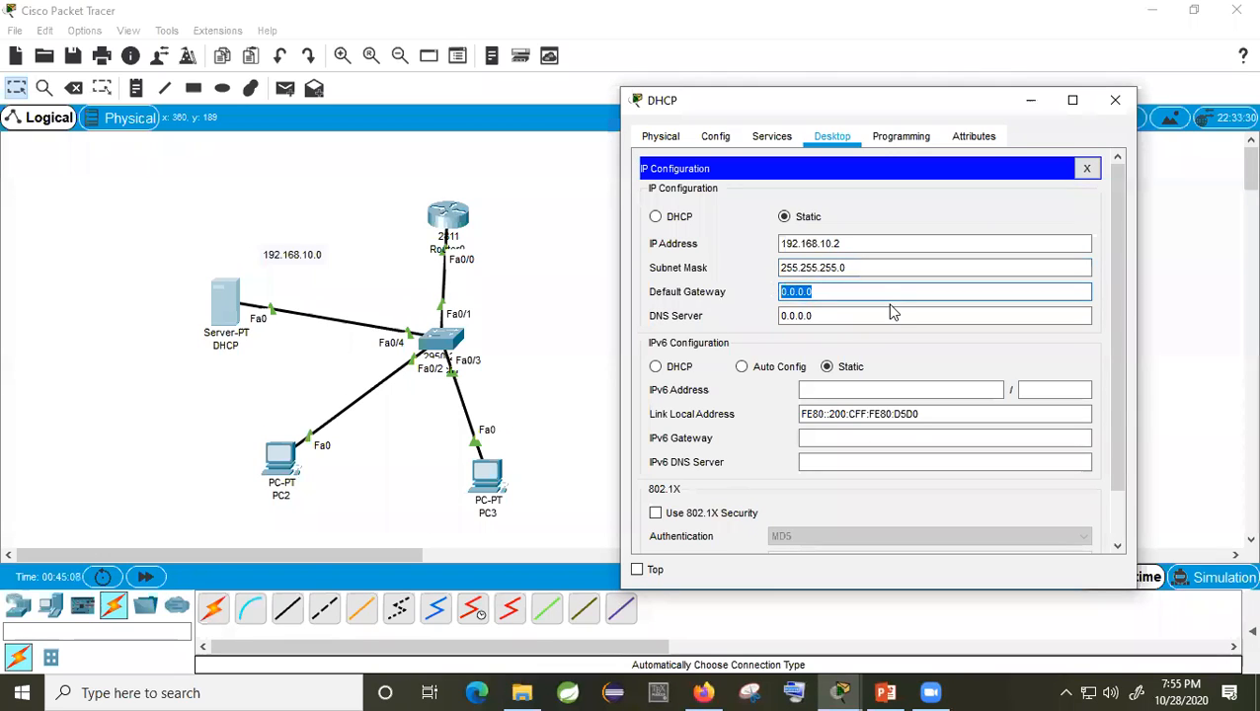
pyautogui.click(822, 292)
pyautogui.moveTo(821, 291); pyautogui.dragTo(753, 284)
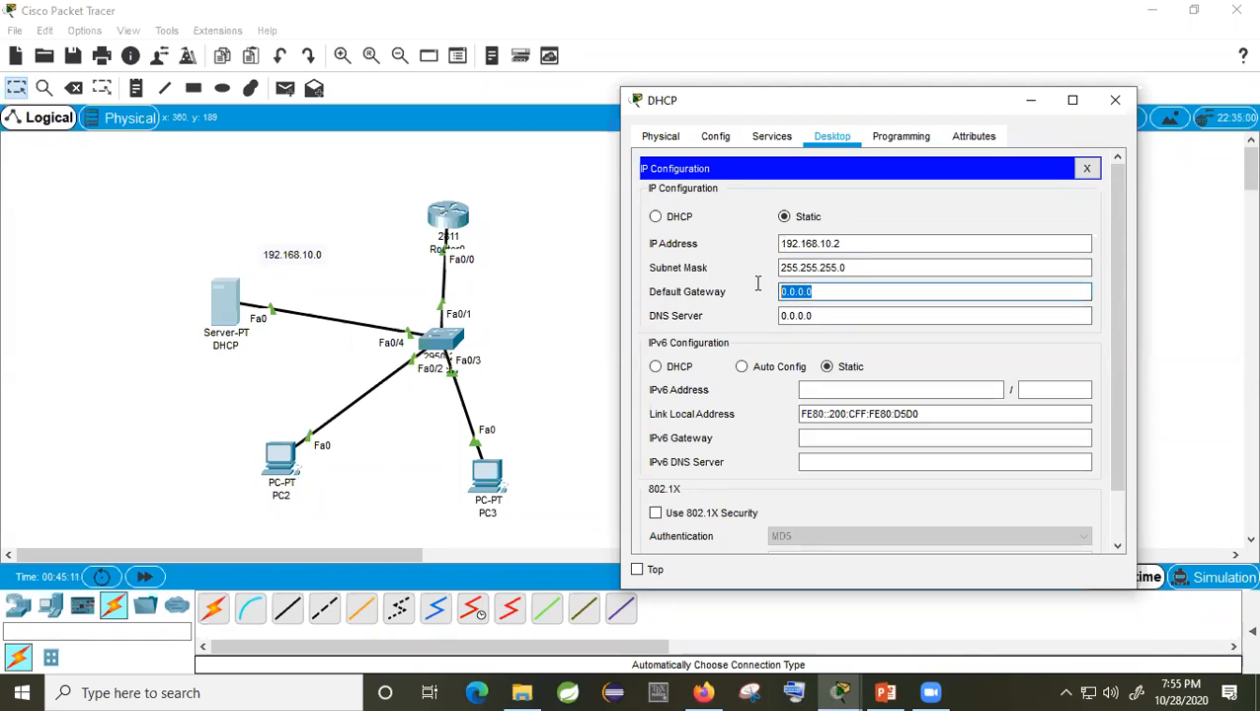
pyautogui.write('192.1')
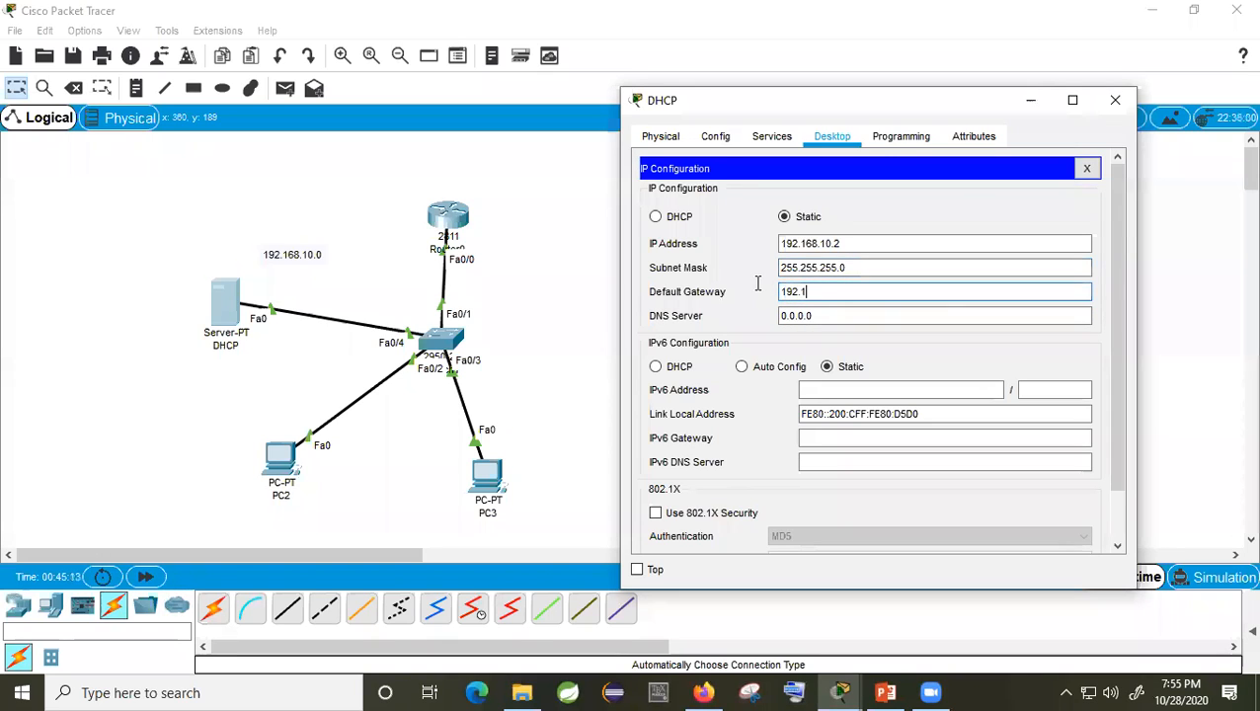
pyautogui.write('68.10.1')
pyautogui.click(833, 315)
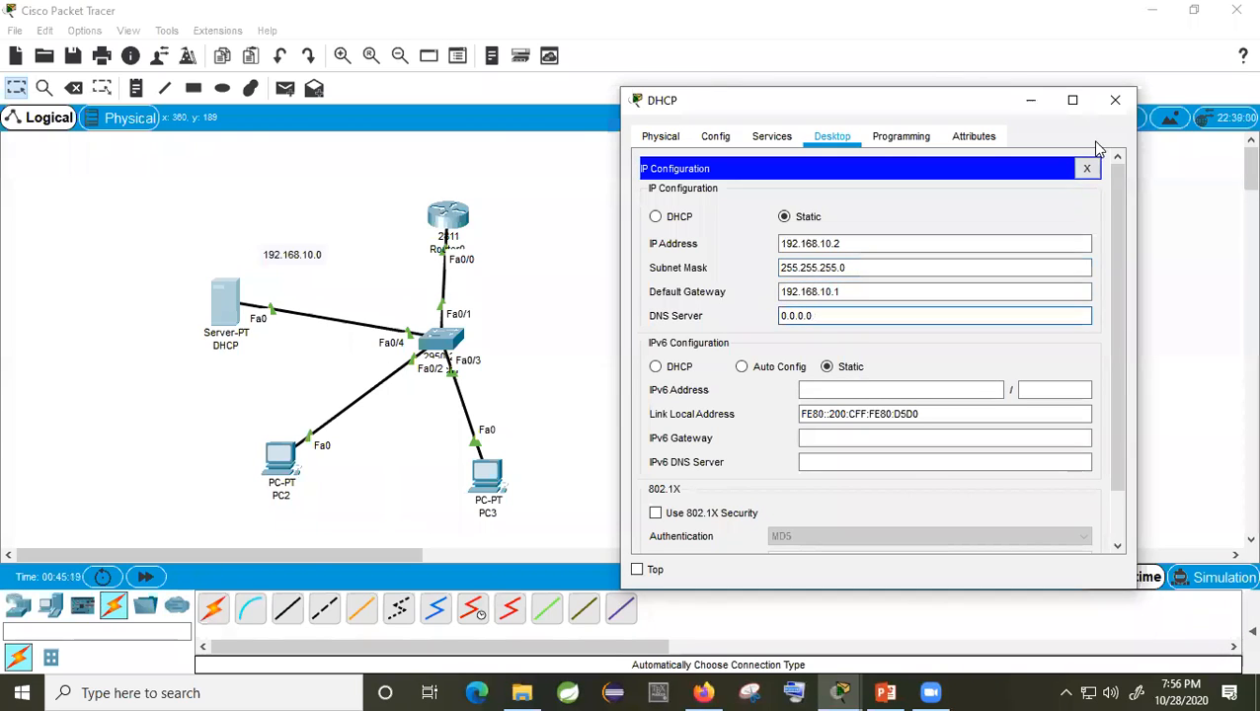
pyautogui.click(1120, 106)
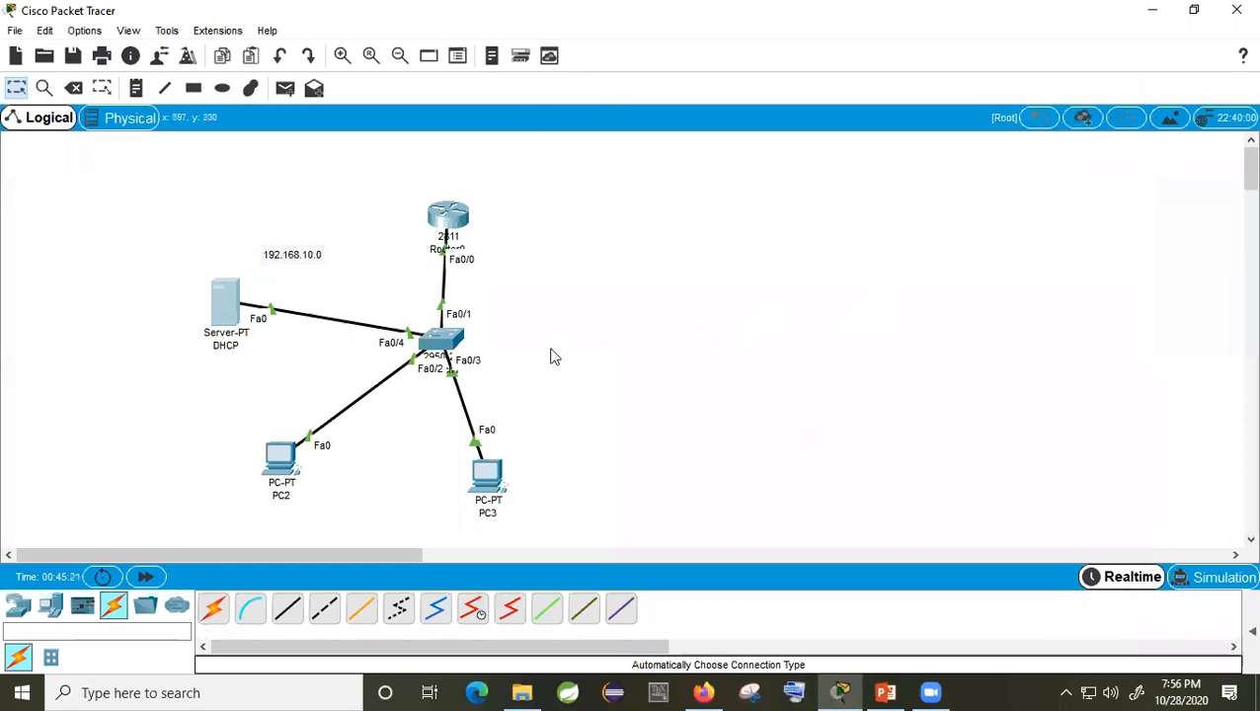
# Step: Open the DHCP server's Services > DHCP page showing serverPool, then switch to PowerPoint
pyautogui.click(230, 308)
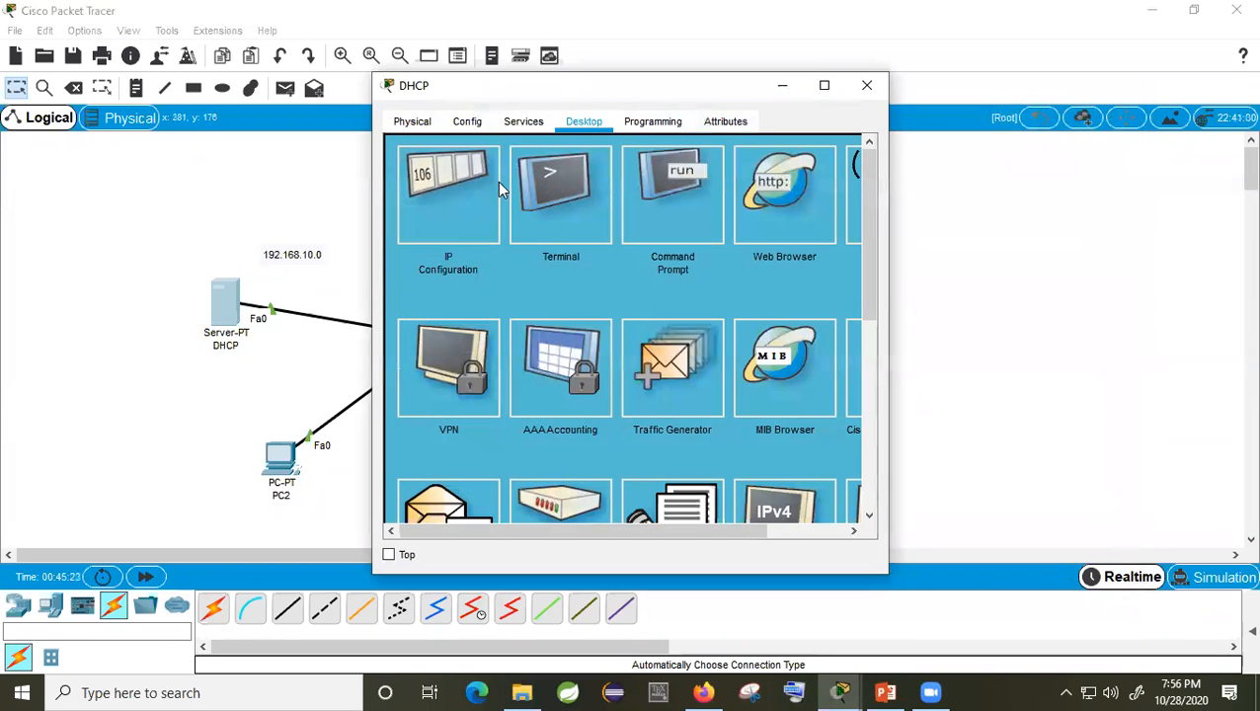
pyautogui.click(523, 124)
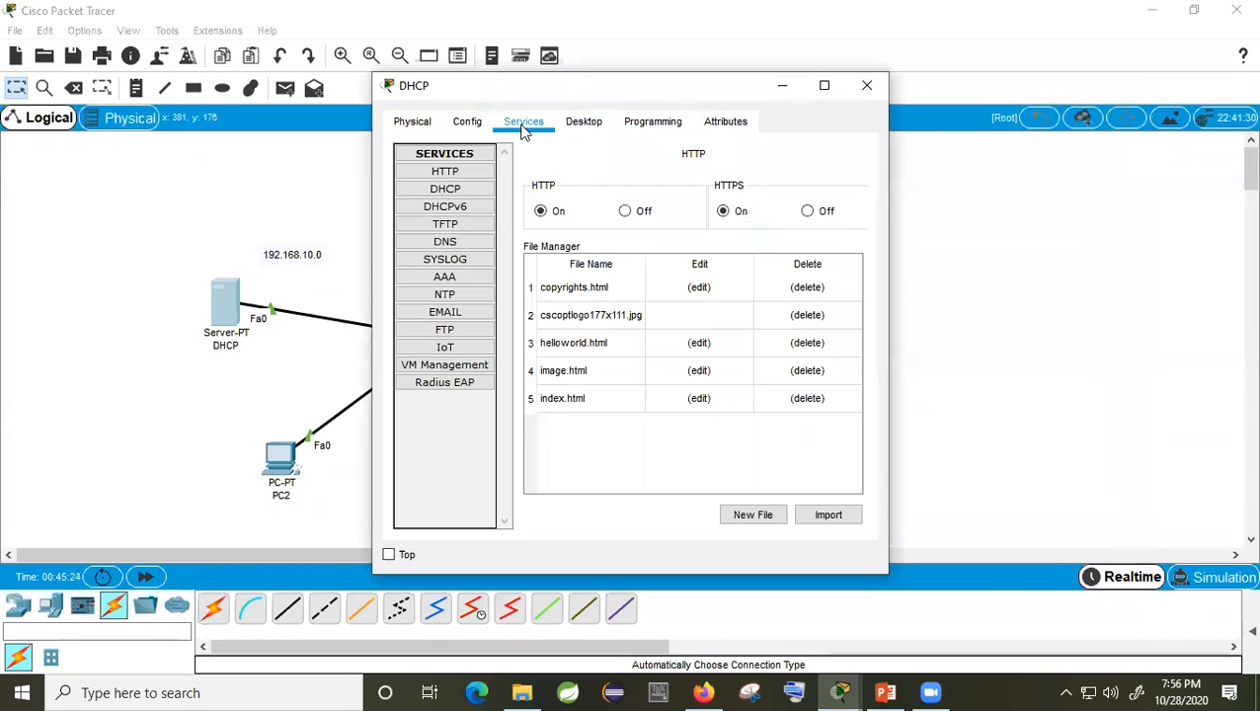
pyautogui.click(454, 190)
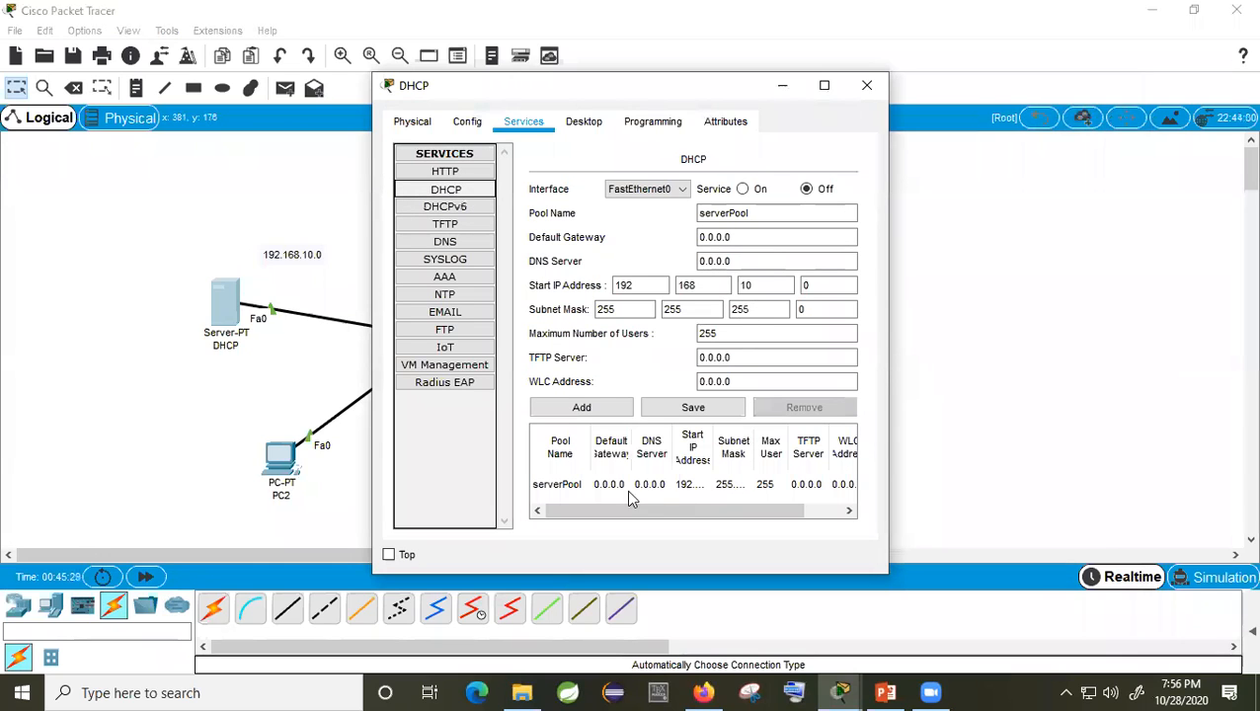
pyautogui.click(558, 454)
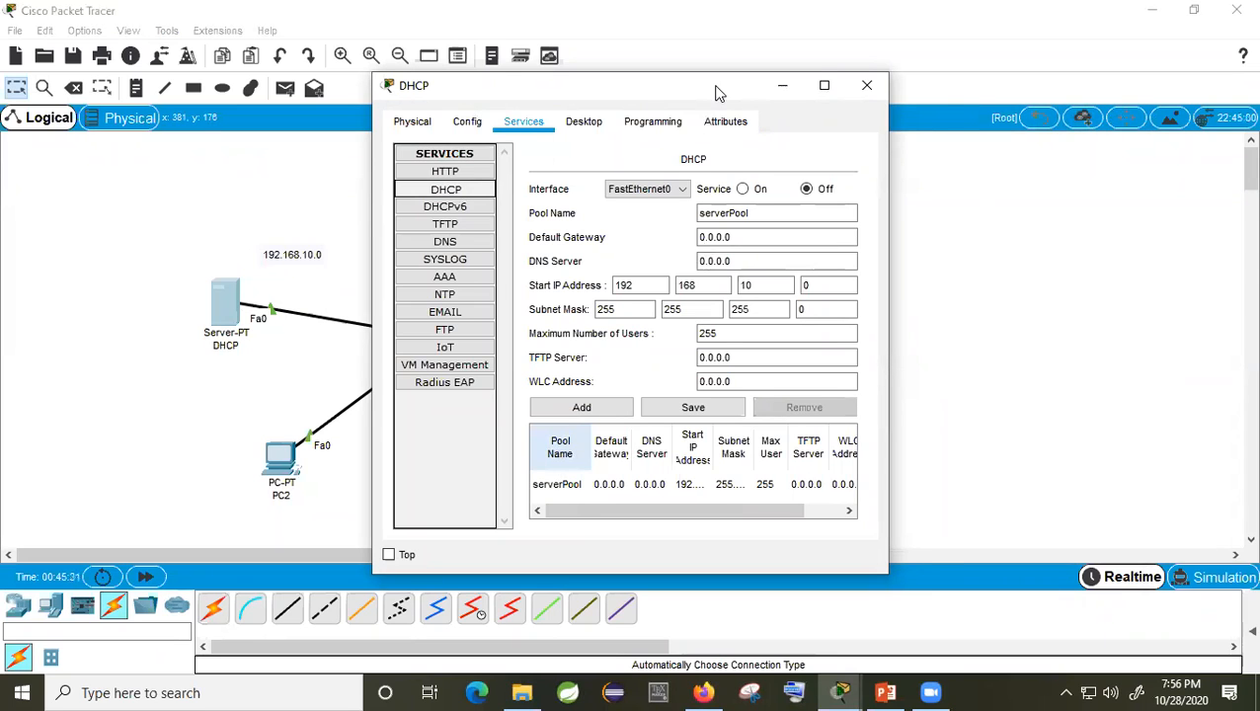
pyautogui.moveTo(717, 93); pyautogui.dragTo(757, 83)
pyautogui.click(885, 691)
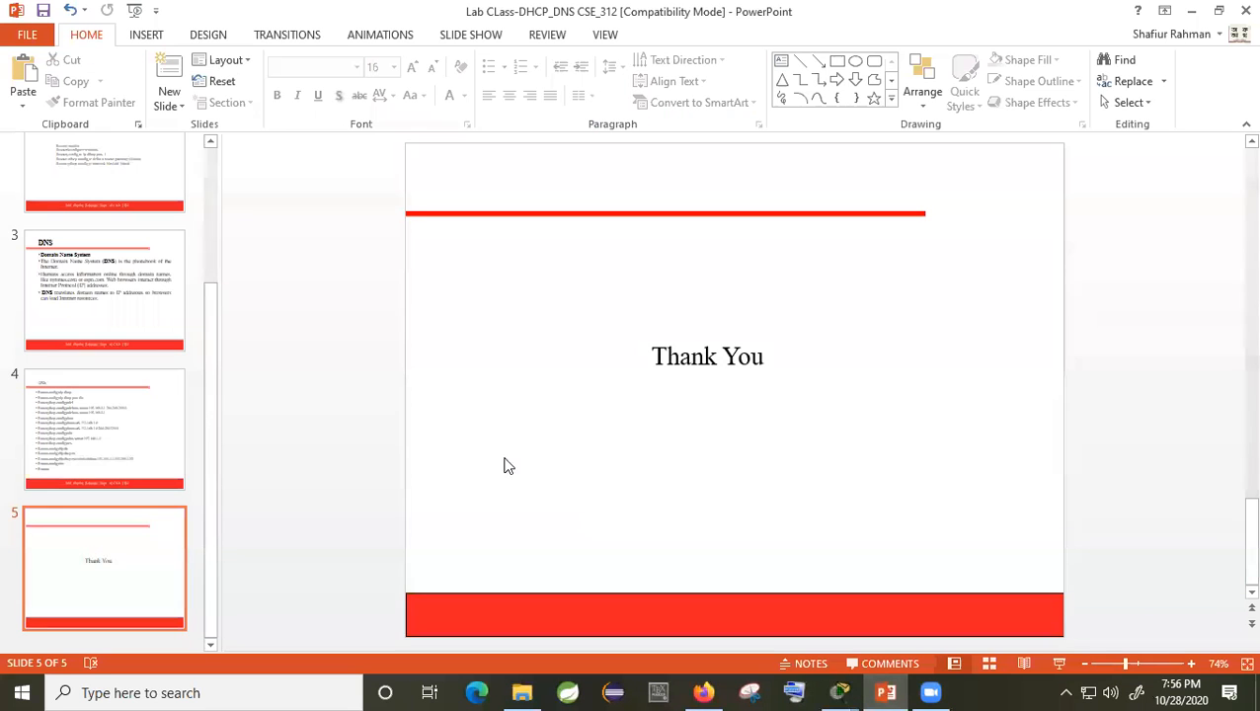
# Step: Show slide 2 (DHCP) and highlight pool number 1 in its router commands
pyautogui.click(133, 286)
pyautogui.scroll(3, 124, 295)
pyautogui.click(124, 296)
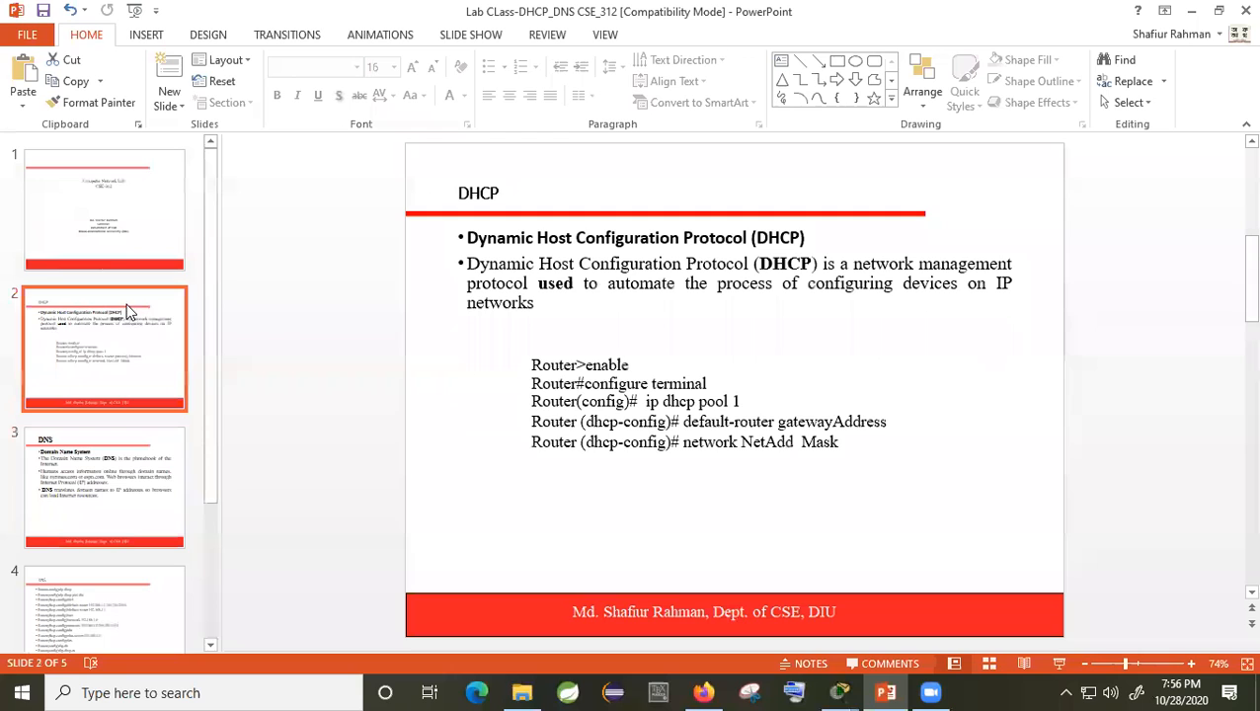
pyautogui.doubleClick(740, 401)
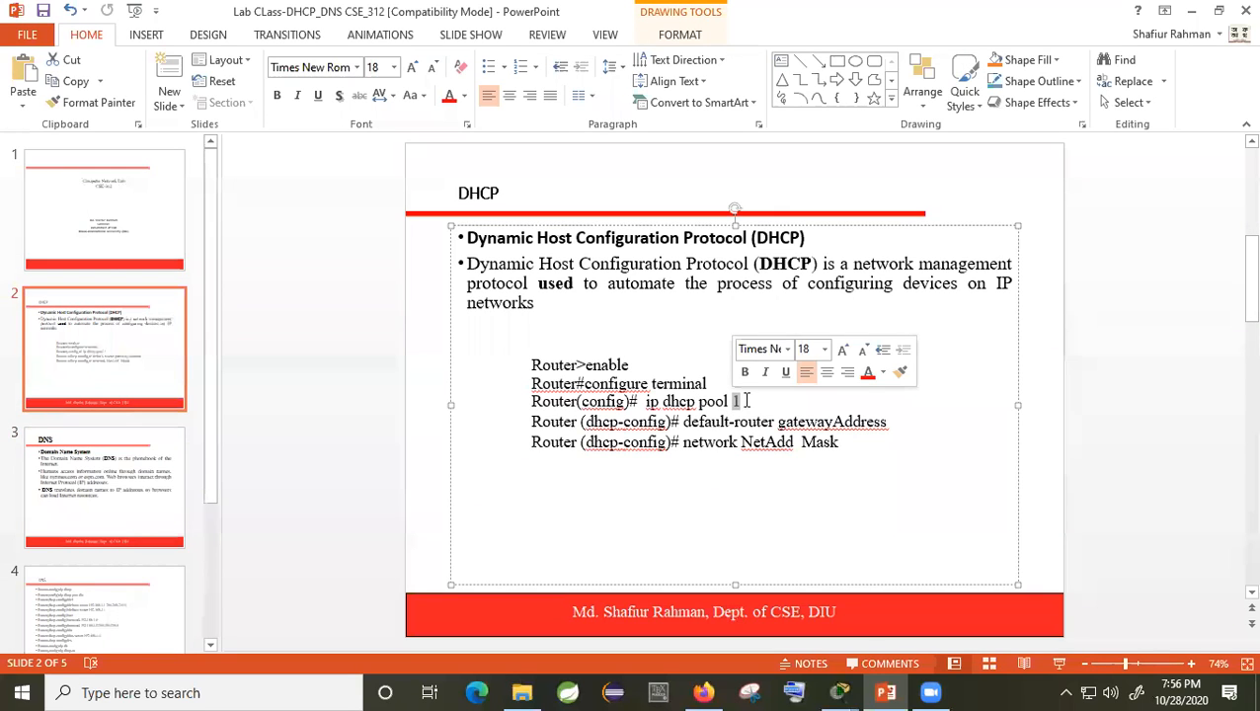
pyautogui.click(747, 401)
pyautogui.doubleClick(744, 401)
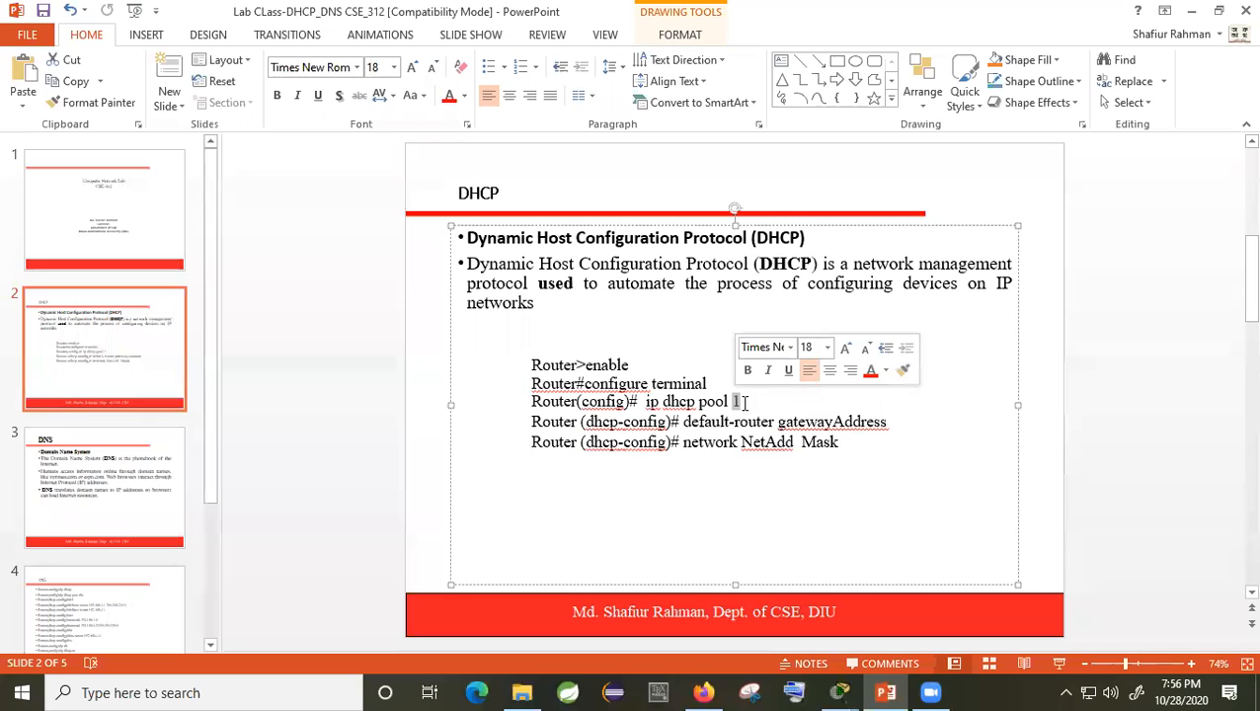
pyautogui.click(716, 401)
pyautogui.doubleClick(736, 400)
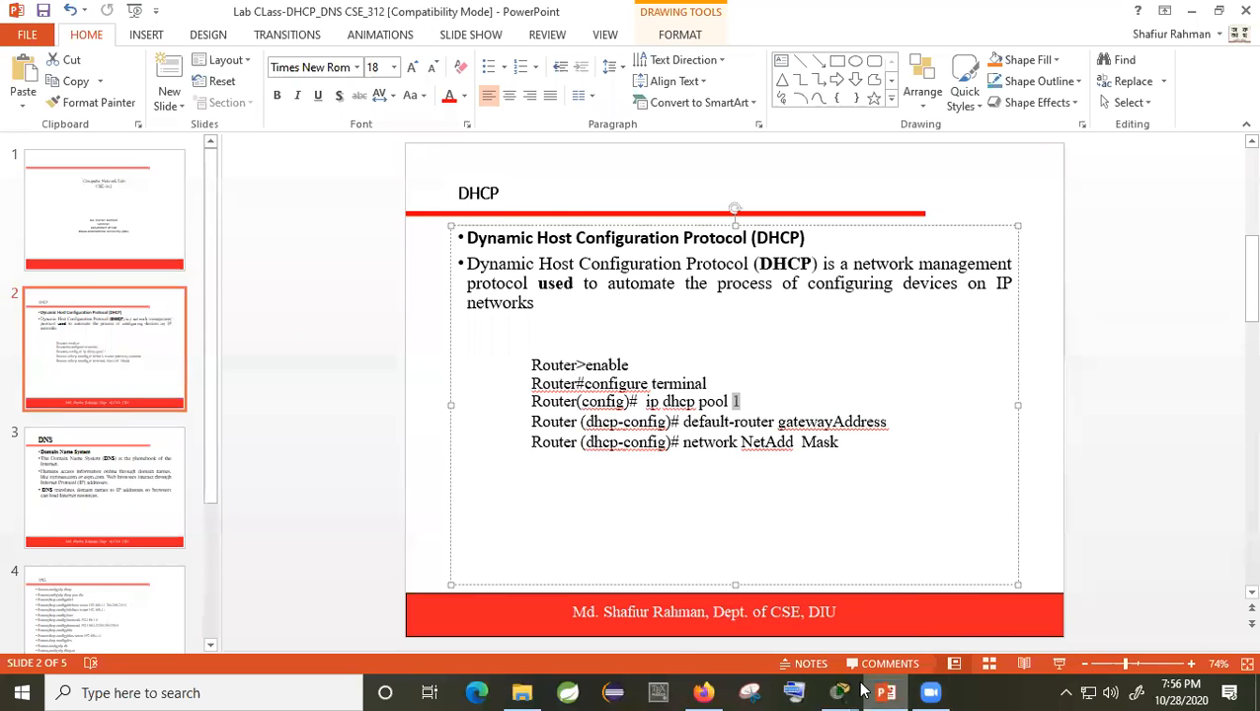
# Step: Return to the DHCP server window and select serverPool in the pool list
pyautogui.moveTo(841, 692)
pyautogui.click(925, 632)
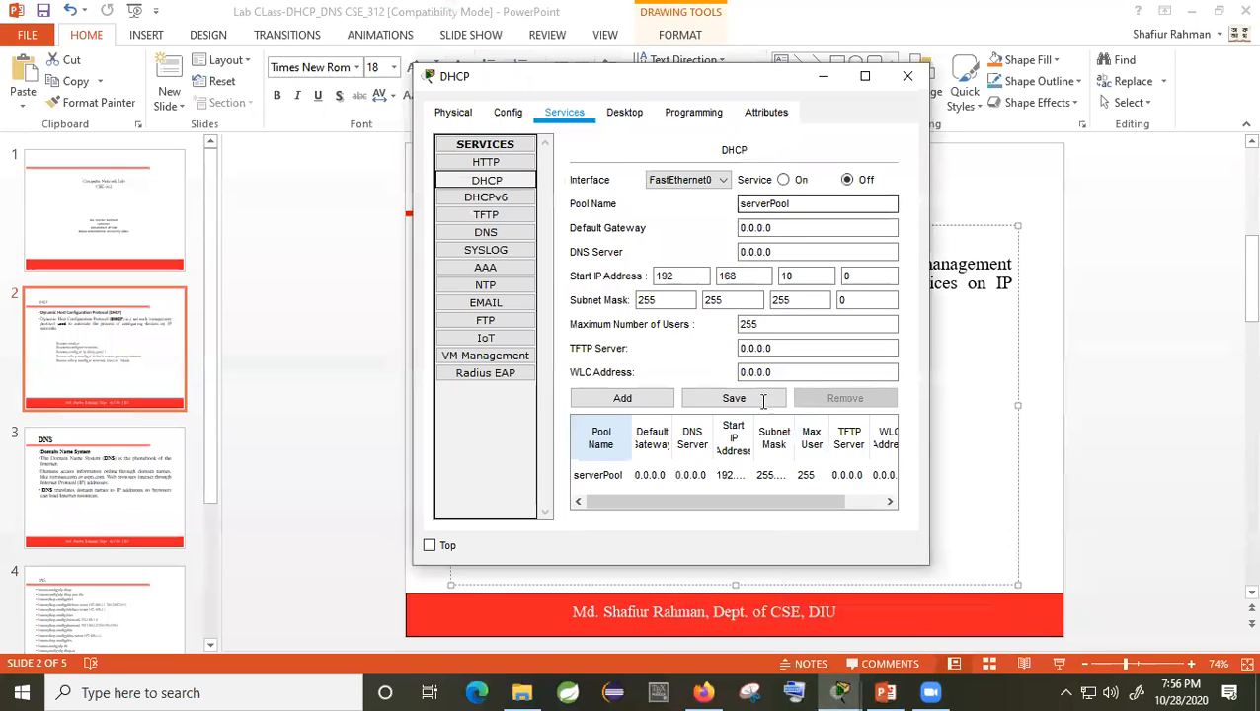
pyautogui.click(759, 475)
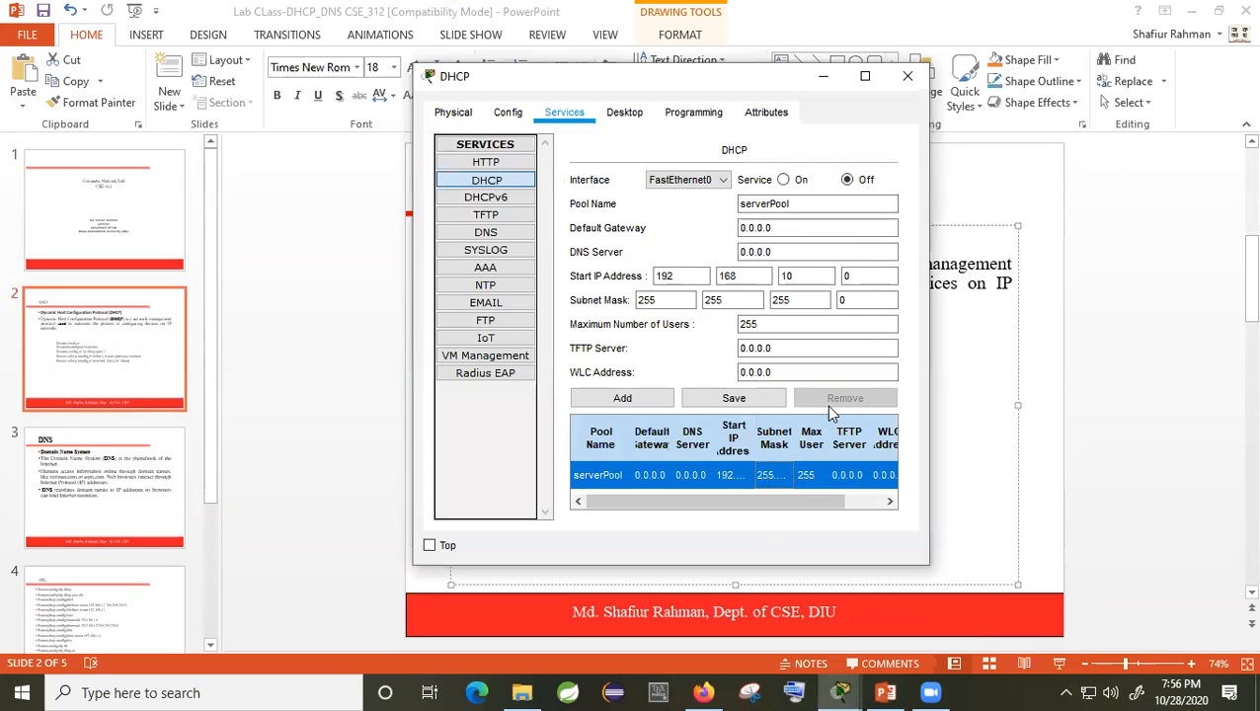
pyautogui.click(790, 206)
pyautogui.moveTo(804, 79); pyautogui.dragTo(888, 91)
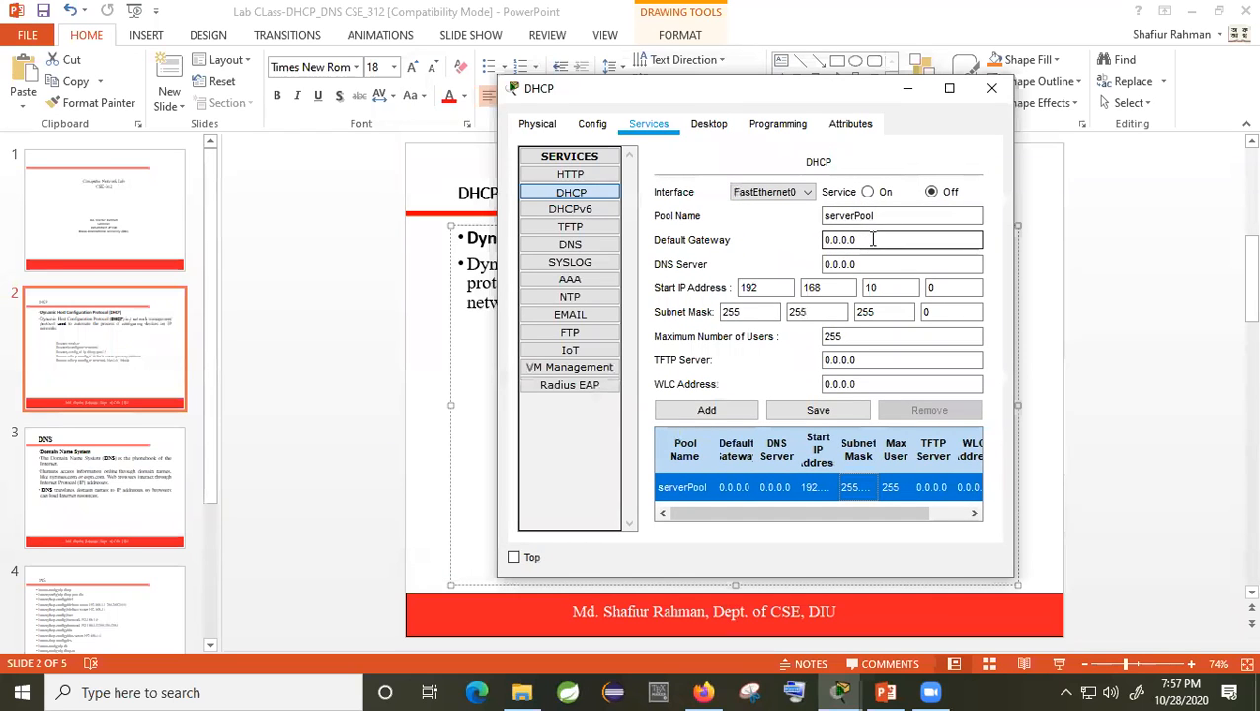
# Step: Check the server's static IP, then start replacing the pool's gateway 0.0.0.0 with 192.168.10.1
pyautogui.click(708, 124)
pyautogui.click(607, 188)
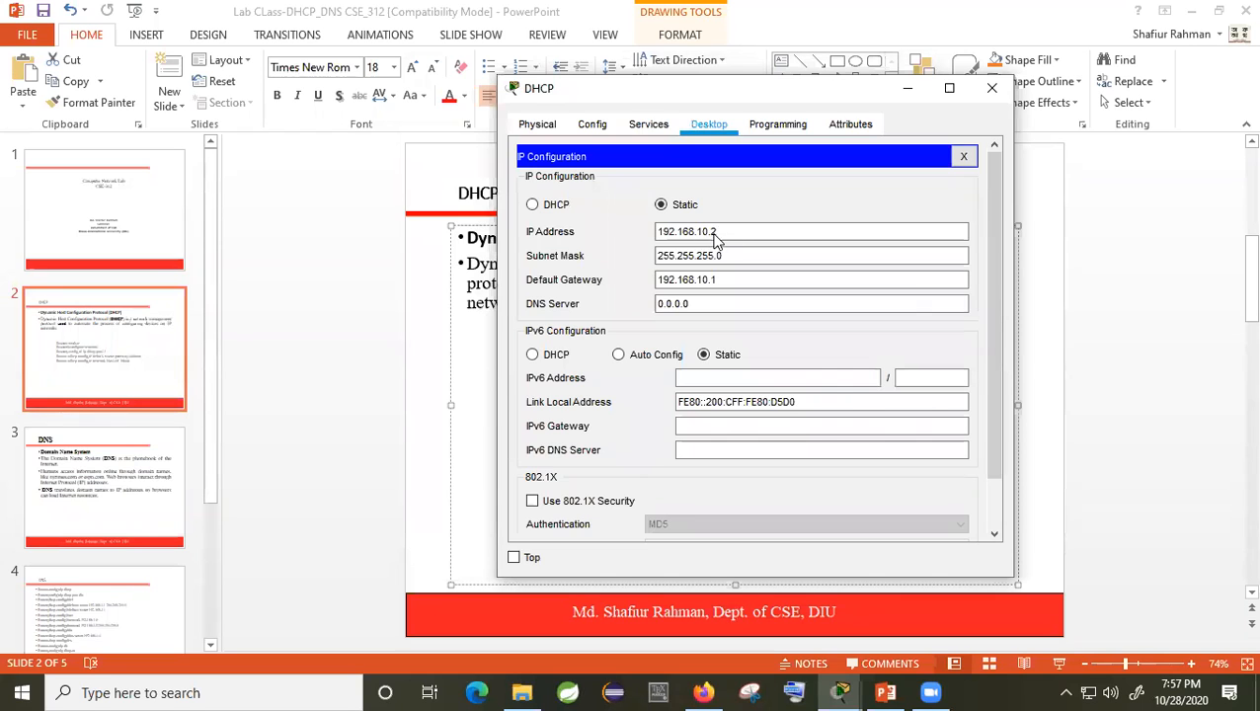
pyautogui.click(659, 129)
pyautogui.moveTo(873, 240); pyautogui.dragTo(795, 237)
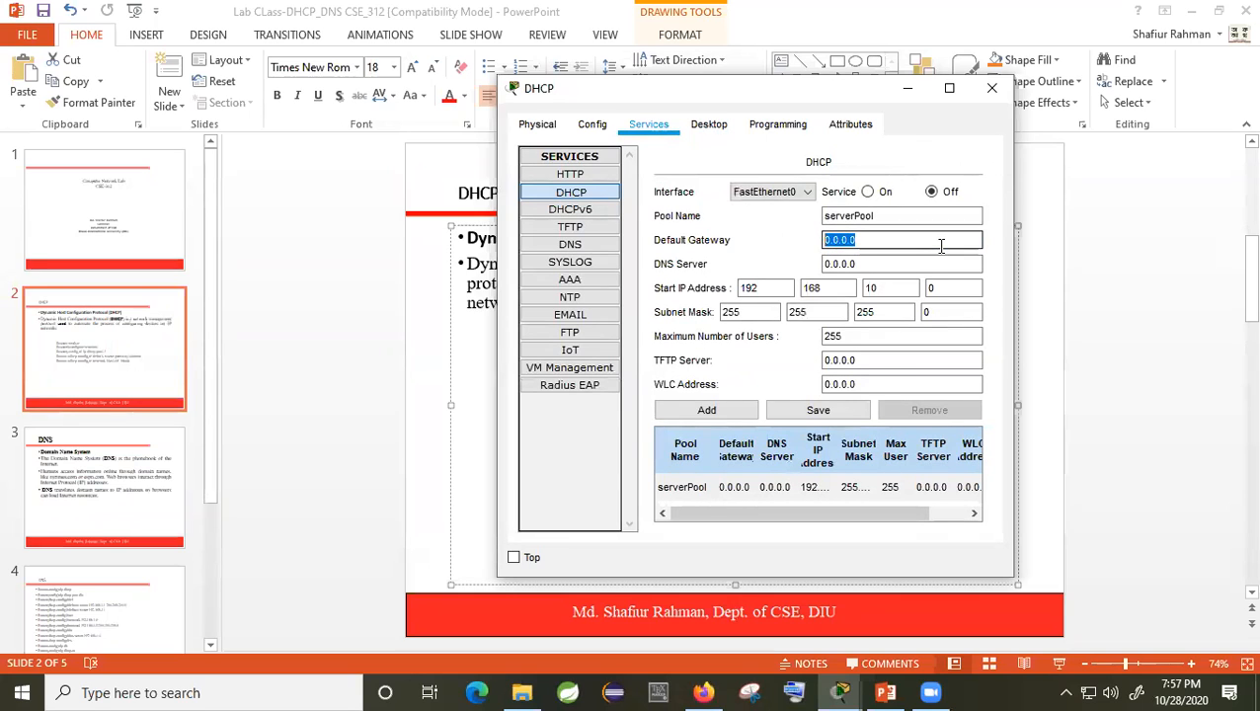
pyautogui.write('192.168.10.1')
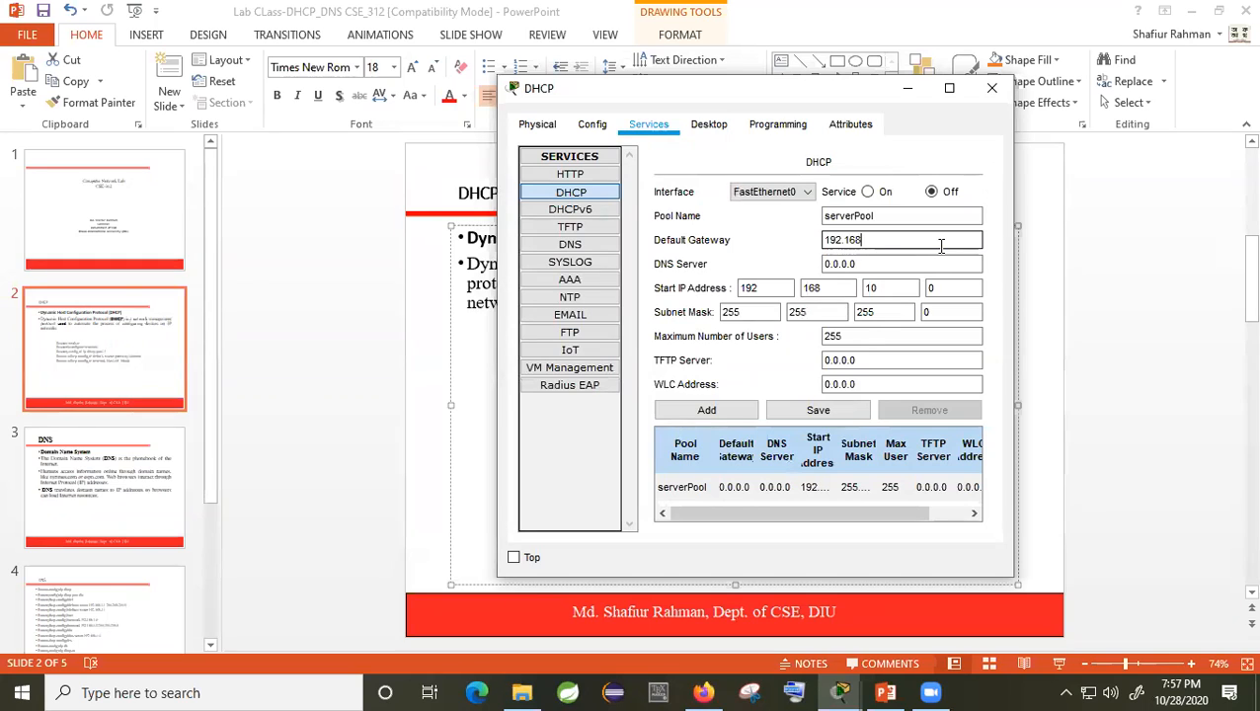
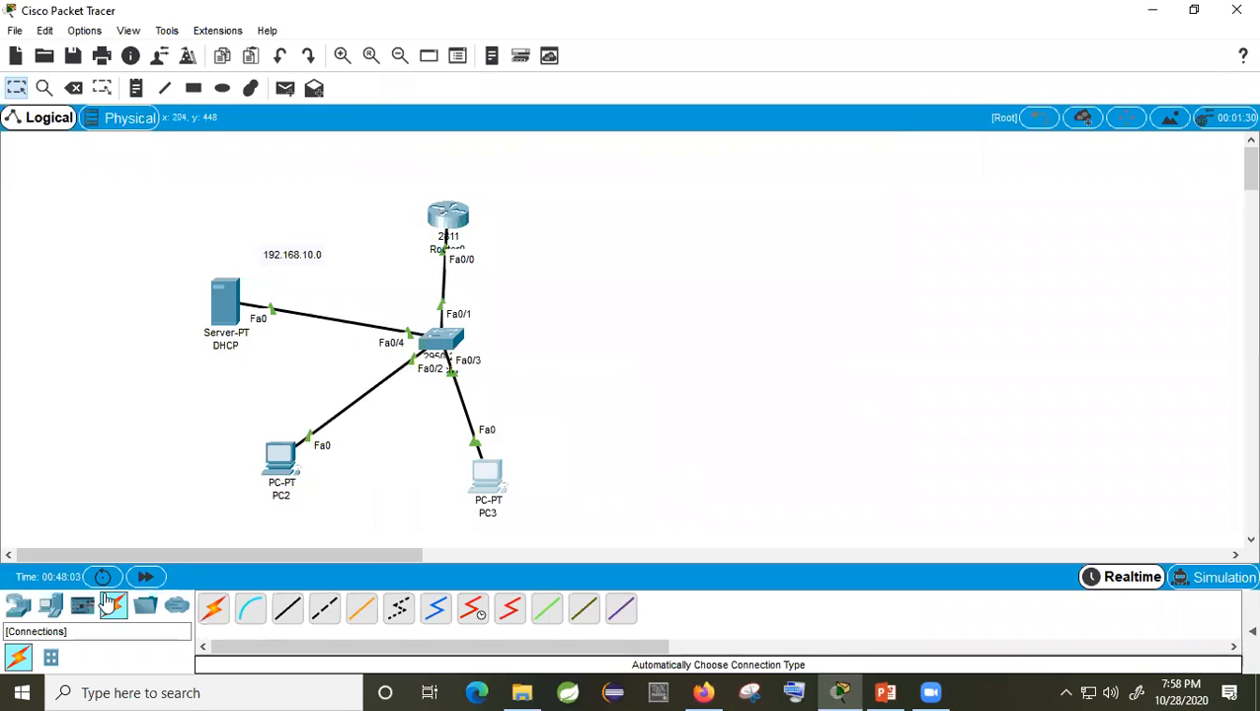
# Step: Place a server to the right of the network and cable it to the switch with an automatic cable
pyautogui.click(51, 608)
pyautogui.moveTo(287, 609); pyautogui.dragTo(708, 280)
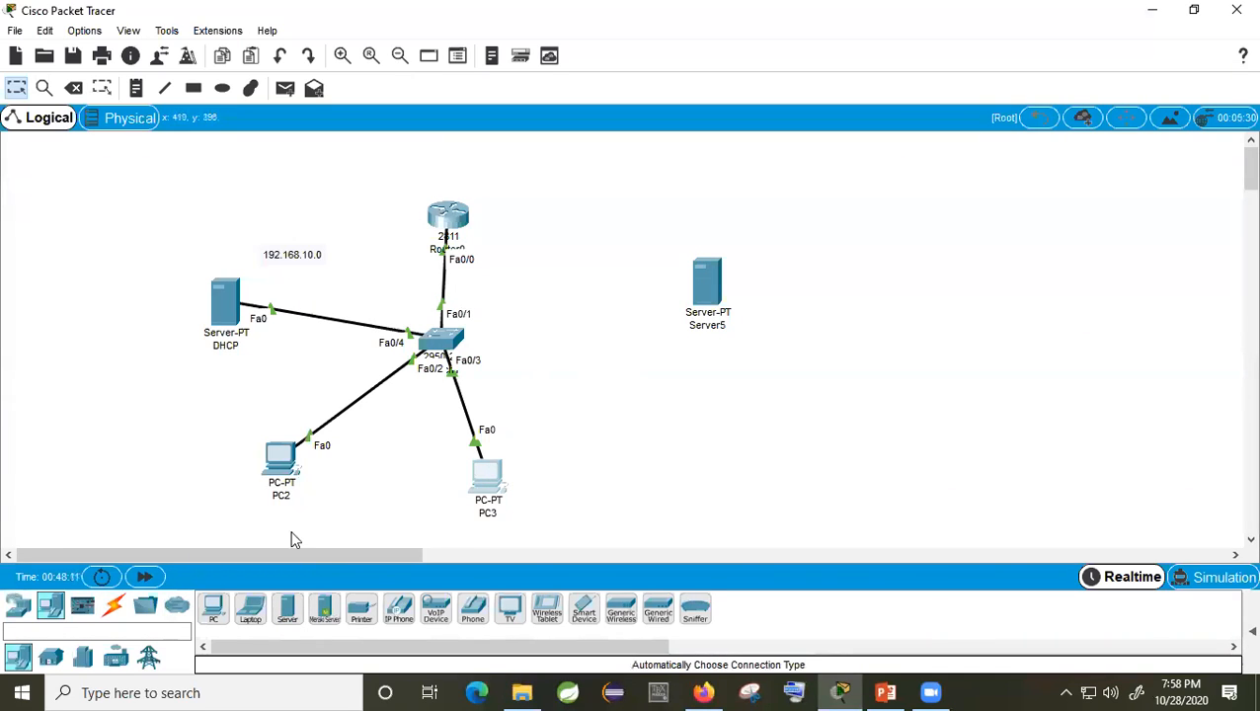
pyautogui.click(114, 606)
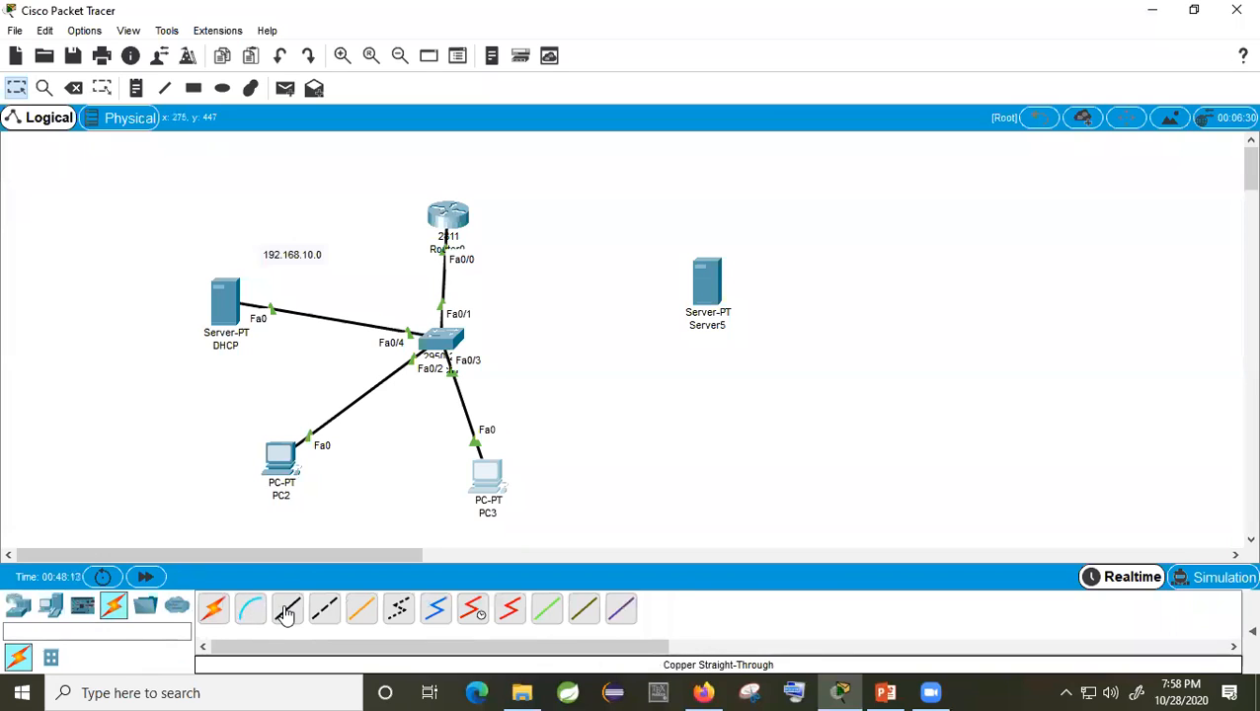
pyautogui.click(213, 608)
pyautogui.click(441, 341)
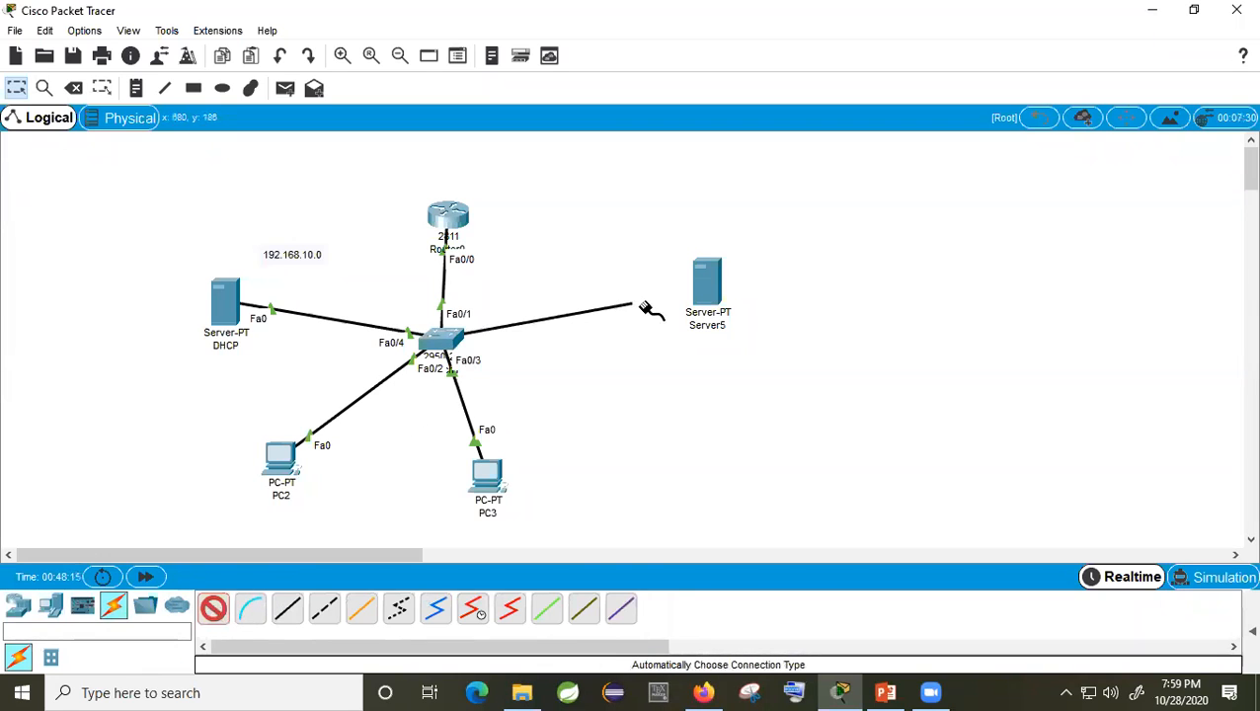
pyautogui.click(705, 287)
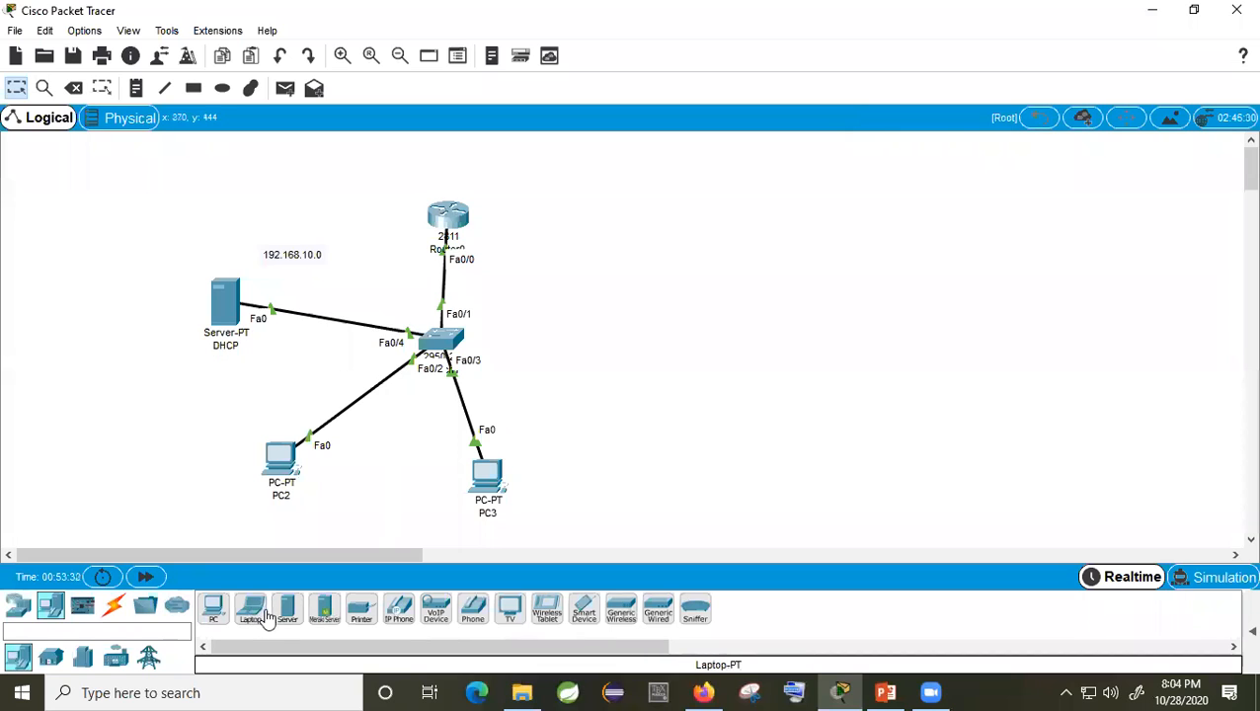
# Step: Place another server on the right, rename it DNS, and bring up PC2
pyautogui.moveTo(287, 609); pyautogui.dragTo(693, 263)
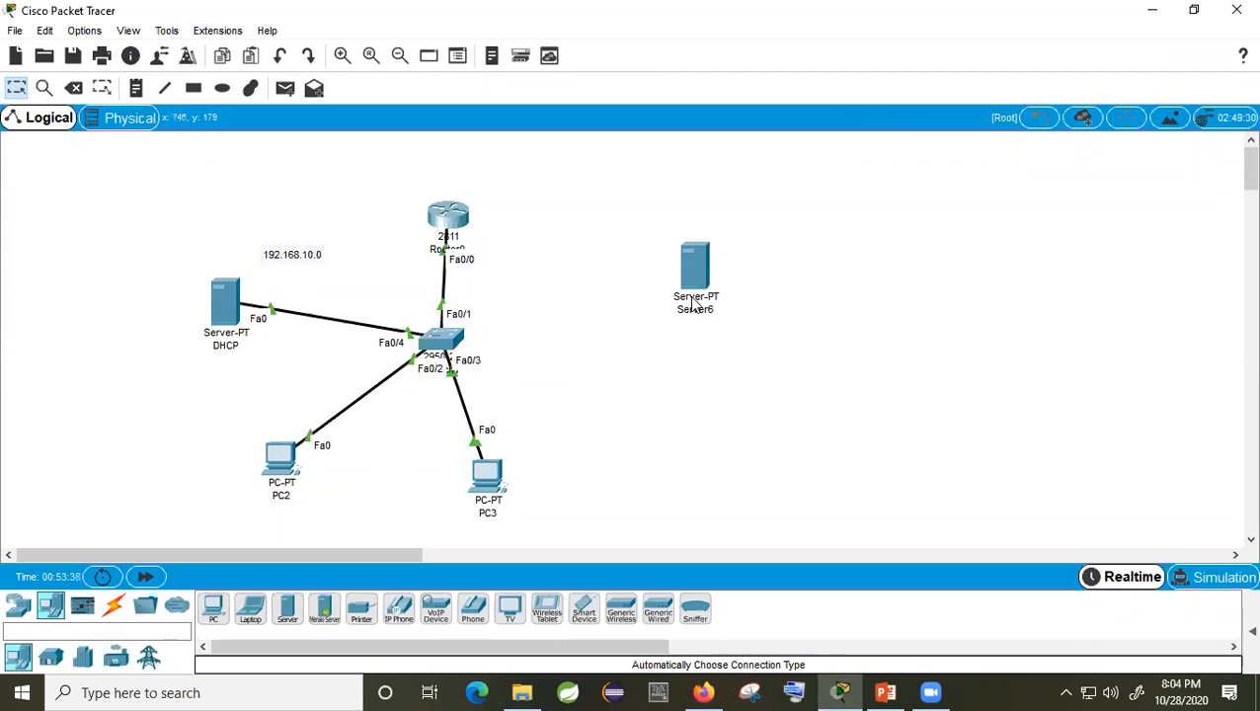
pyautogui.click(703, 316)
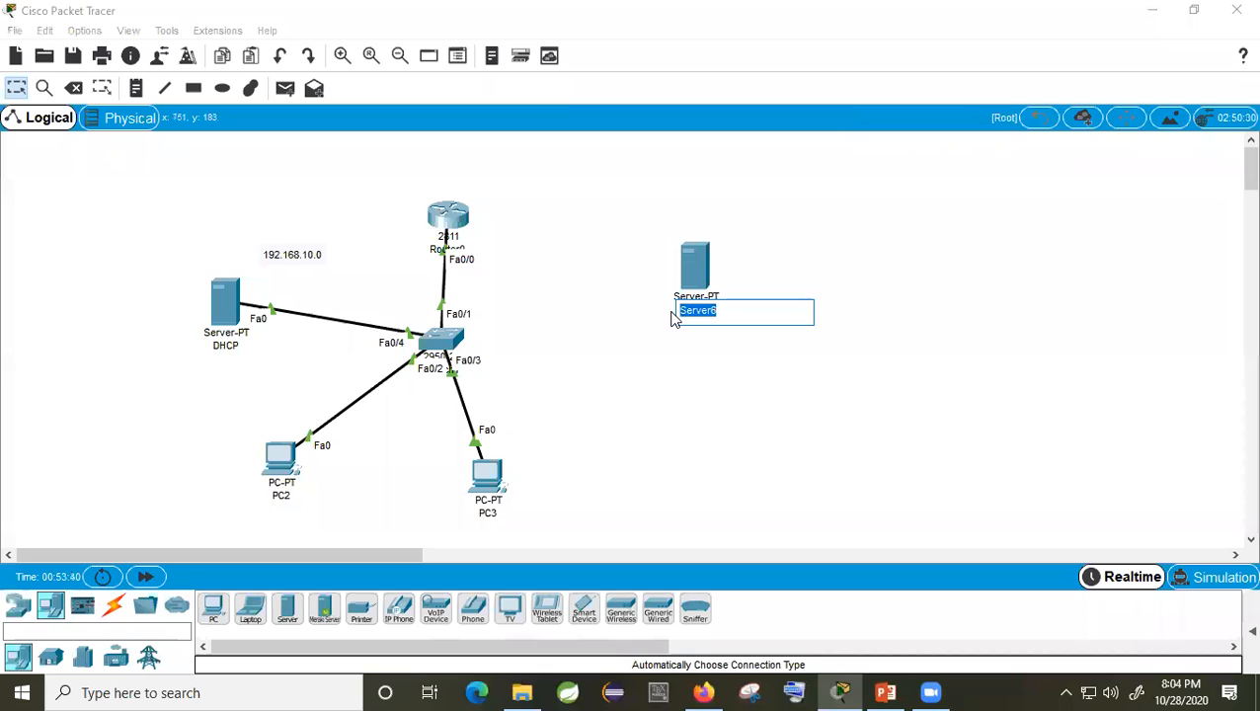
pyautogui.write('DNS')
pyautogui.press('Return')
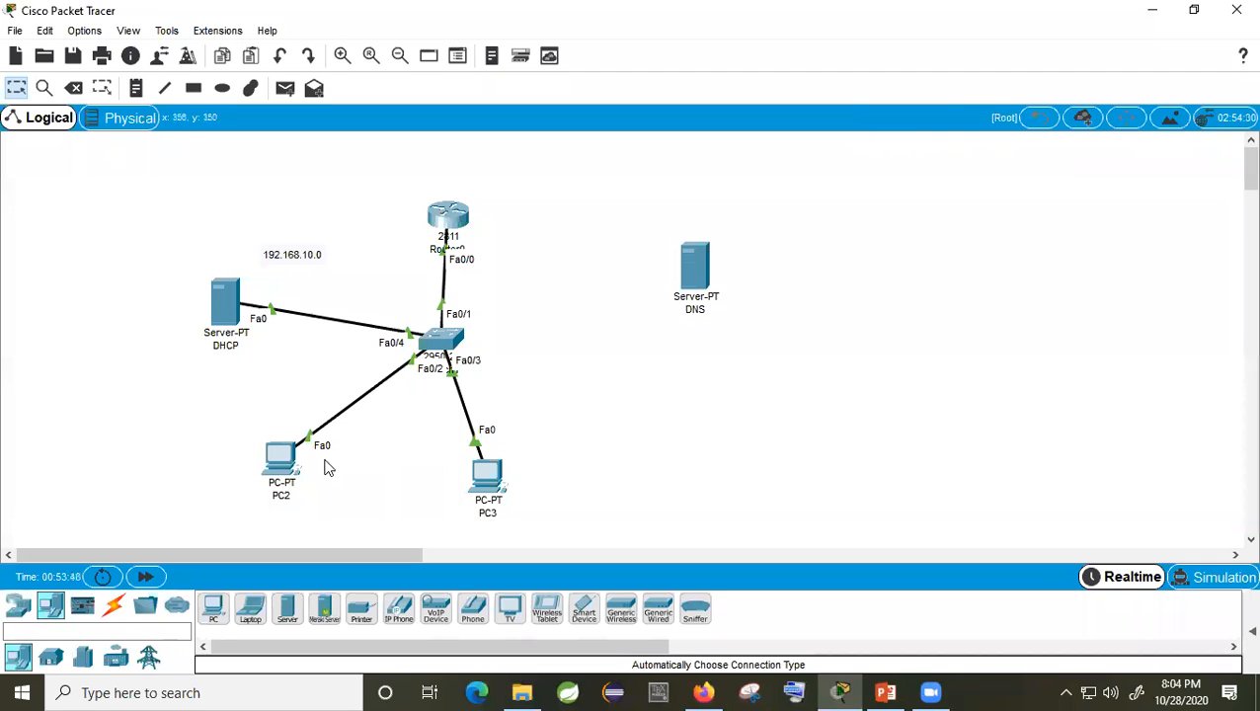
pyautogui.click(282, 464)
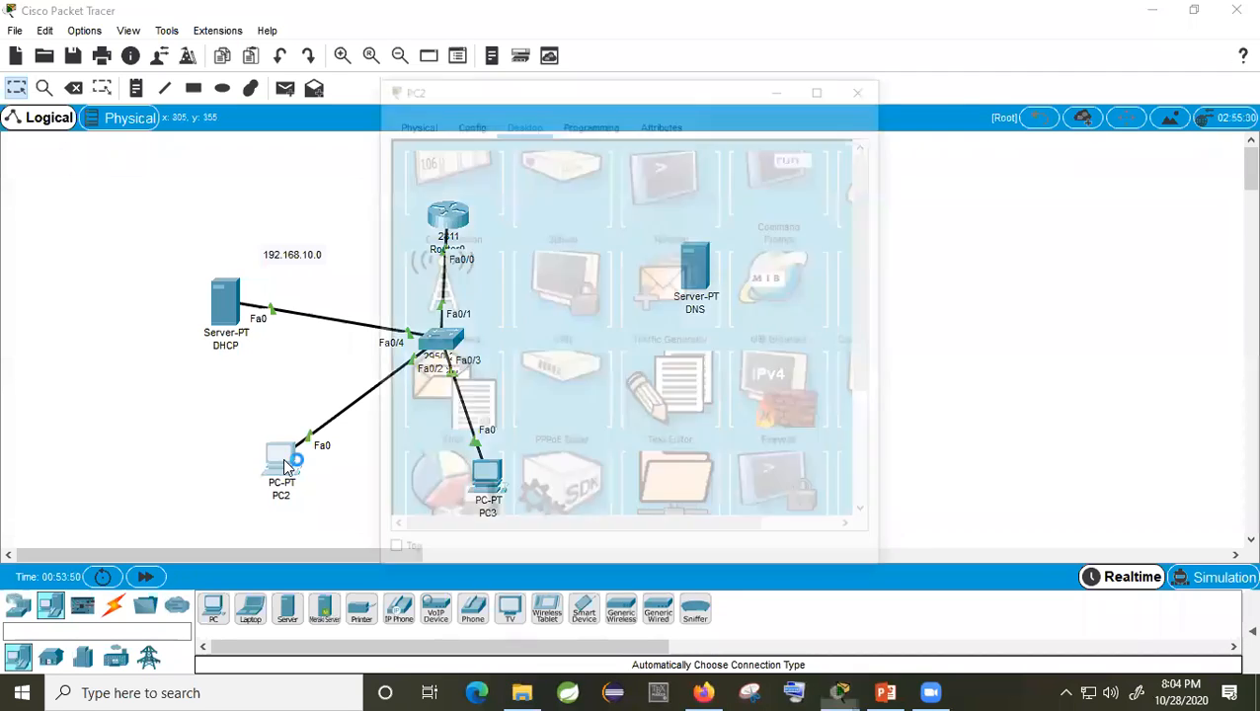
# Step: Confirm PC2's DHCP address, then add the note '192.168.10.3, lab01' beneath PC2
pyautogui.click(466, 198)
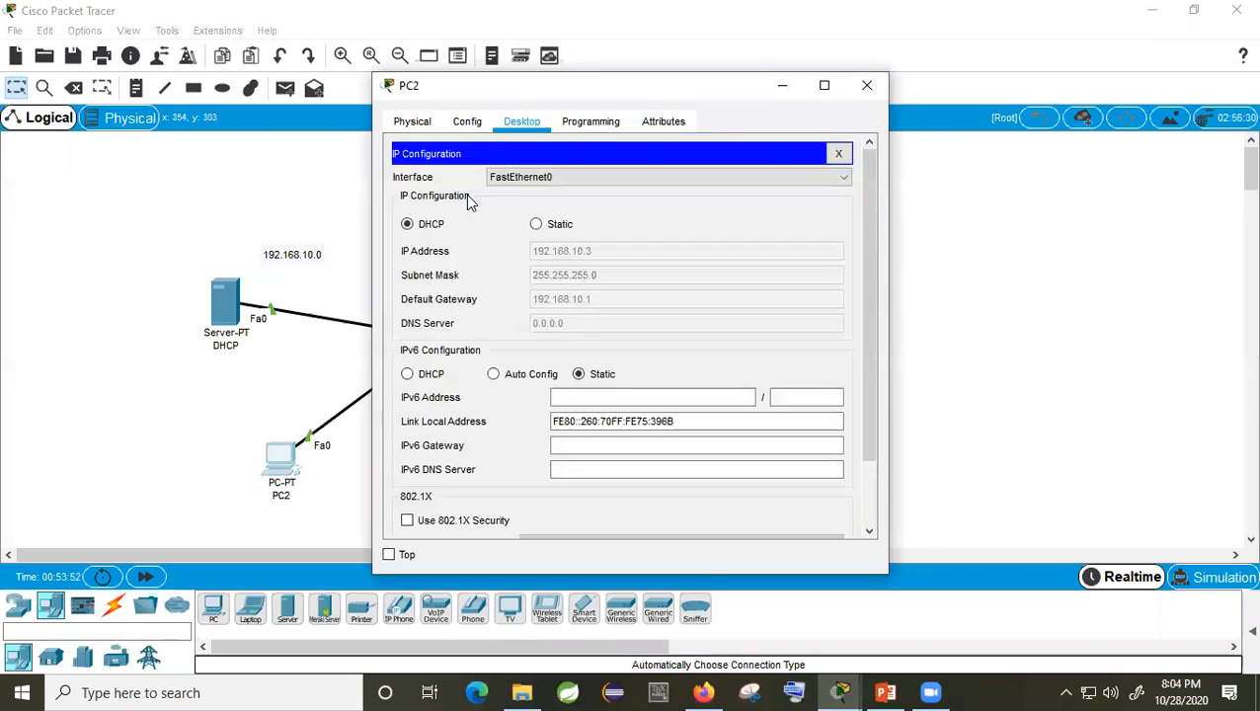
pyautogui.click(866, 86)
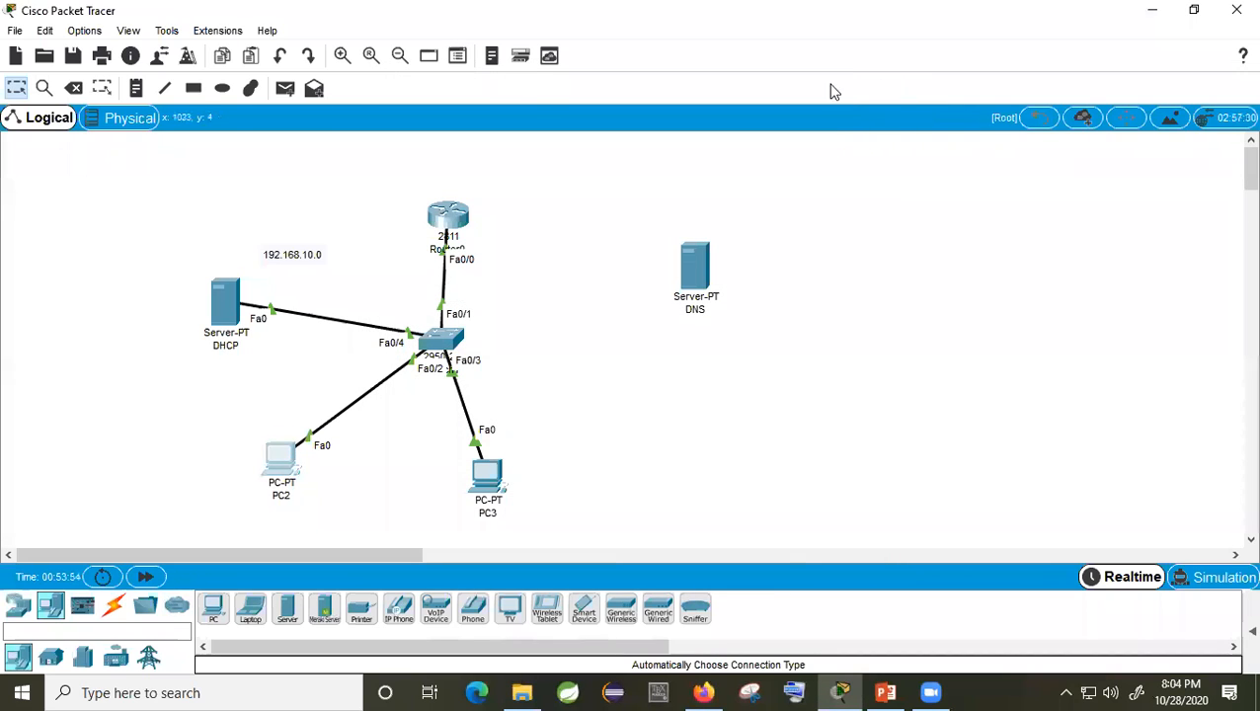
pyautogui.click(137, 88)
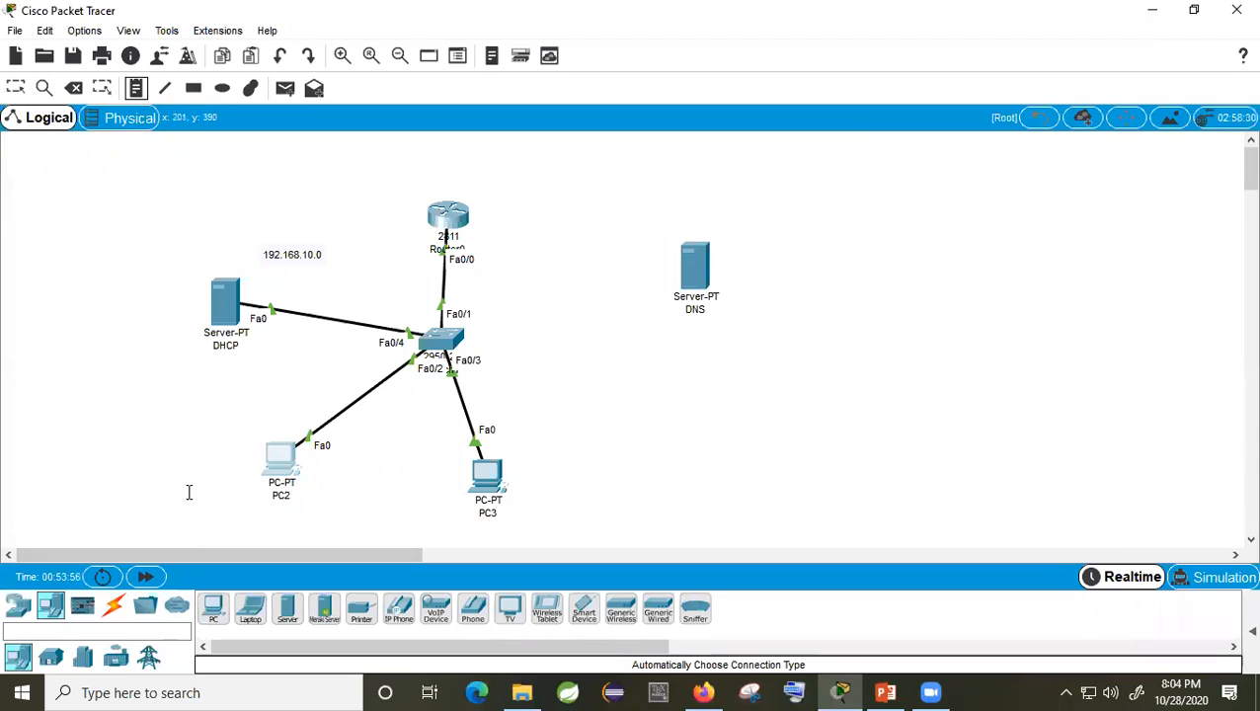
pyautogui.click(188, 493)
pyautogui.write('1')
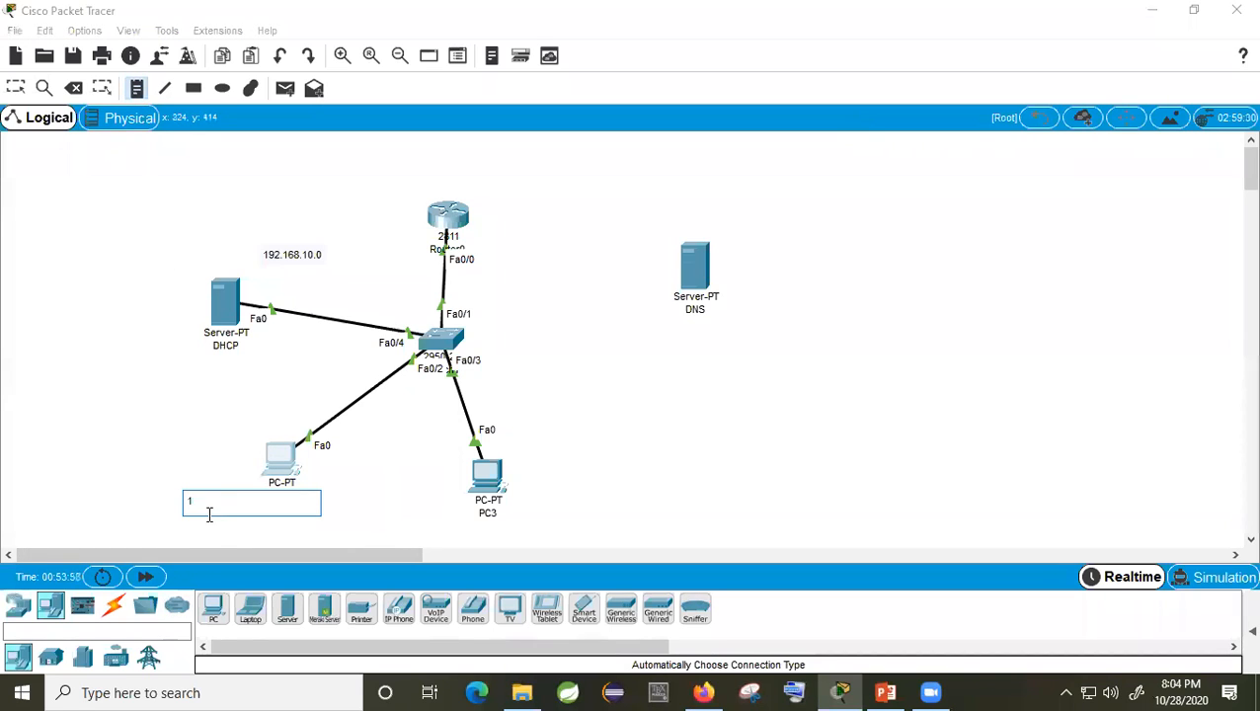
pyautogui.write('92.168.10')
pyautogui.write('.')
pyautogui.write('3')
pyautogui.write('=')
pyautogui.press('BackSpace')
pyautogui.press('BackSpace')
pyautogui.write('.')
pyautogui.write('lab')
pyautogui.write('01')
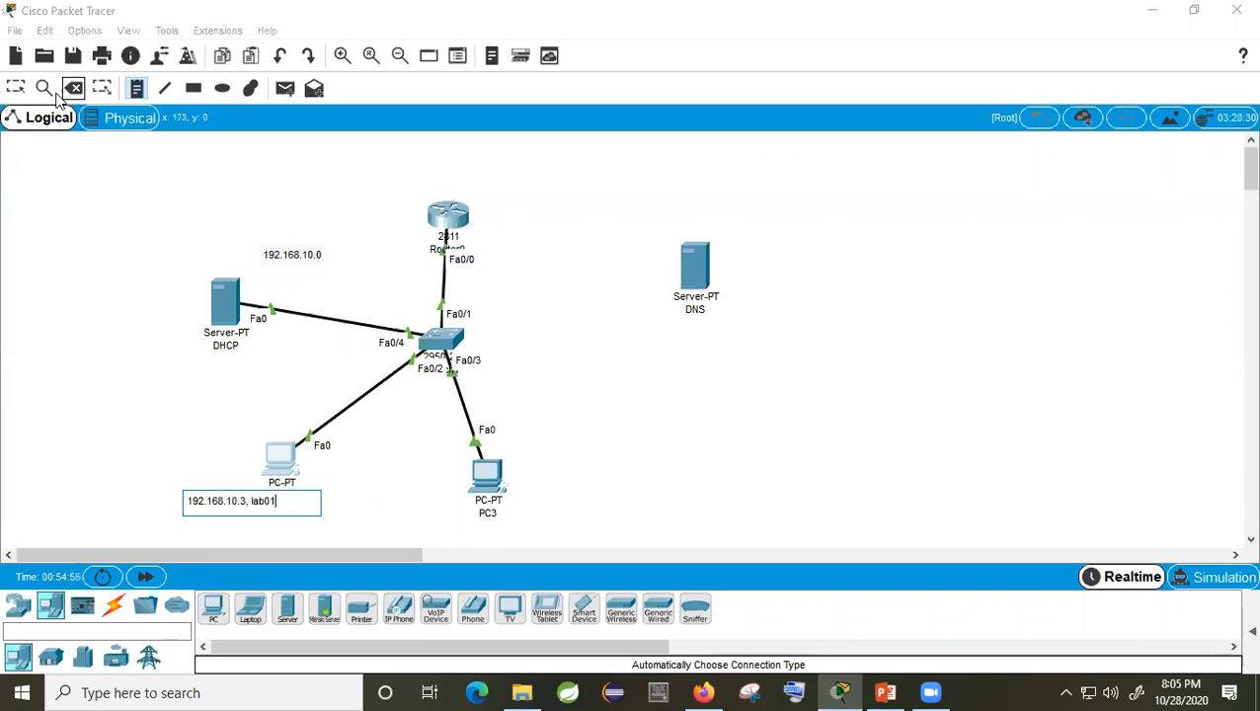
pyautogui.click(15, 88)
pyautogui.click(483, 479)
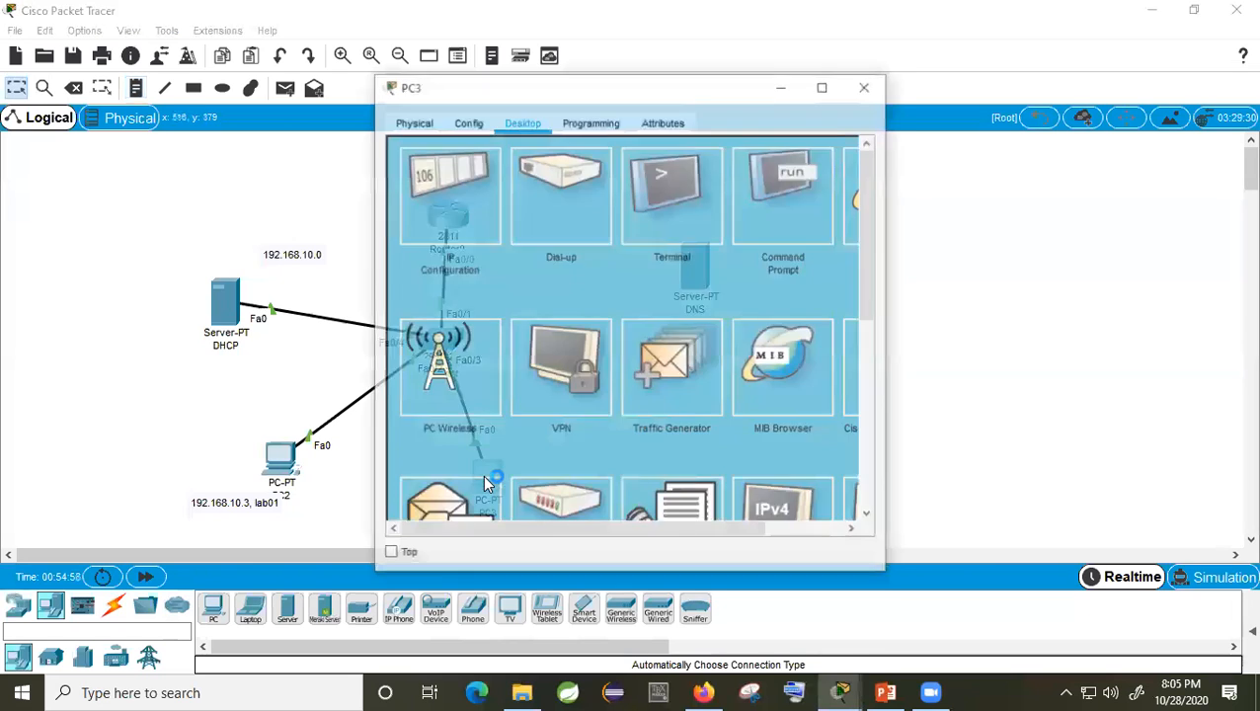
# Step: Check PC3's address and place the note '192.168.10.4, lab02' below PC3
pyautogui.click(462, 229)
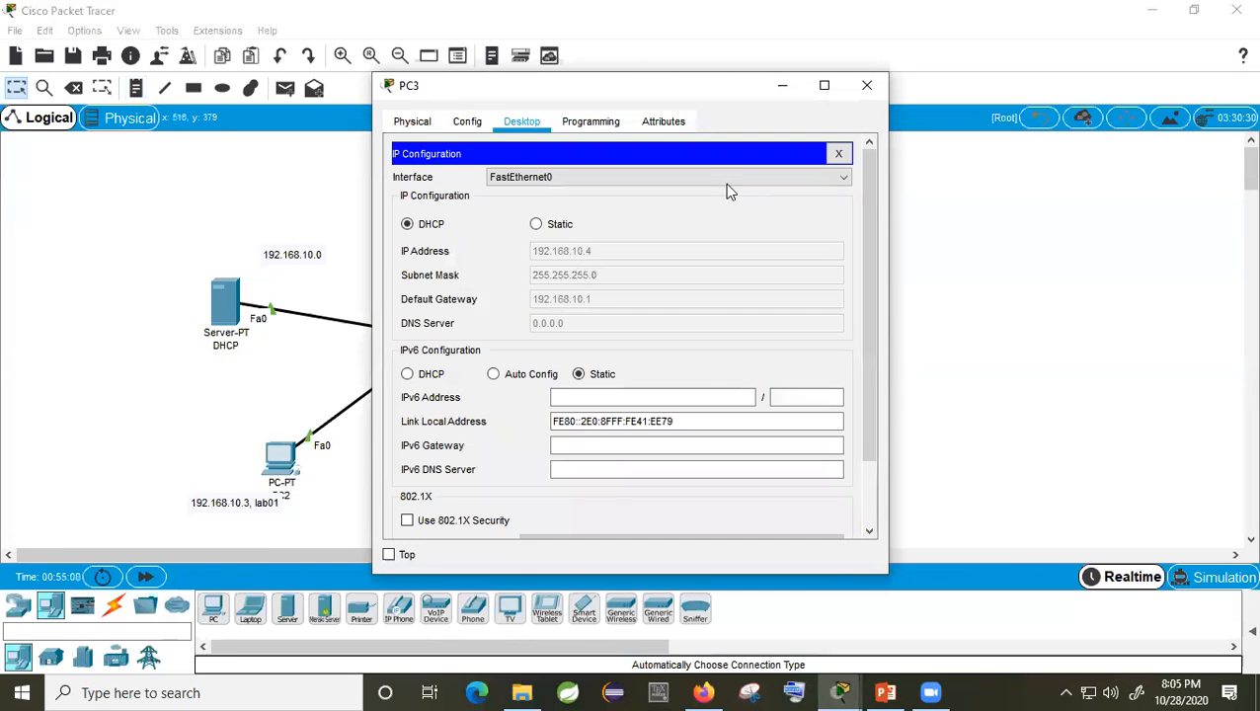
pyautogui.click(867, 85)
pyautogui.click(136, 88)
pyautogui.click(439, 533)
pyautogui.write('192.168.10.4')
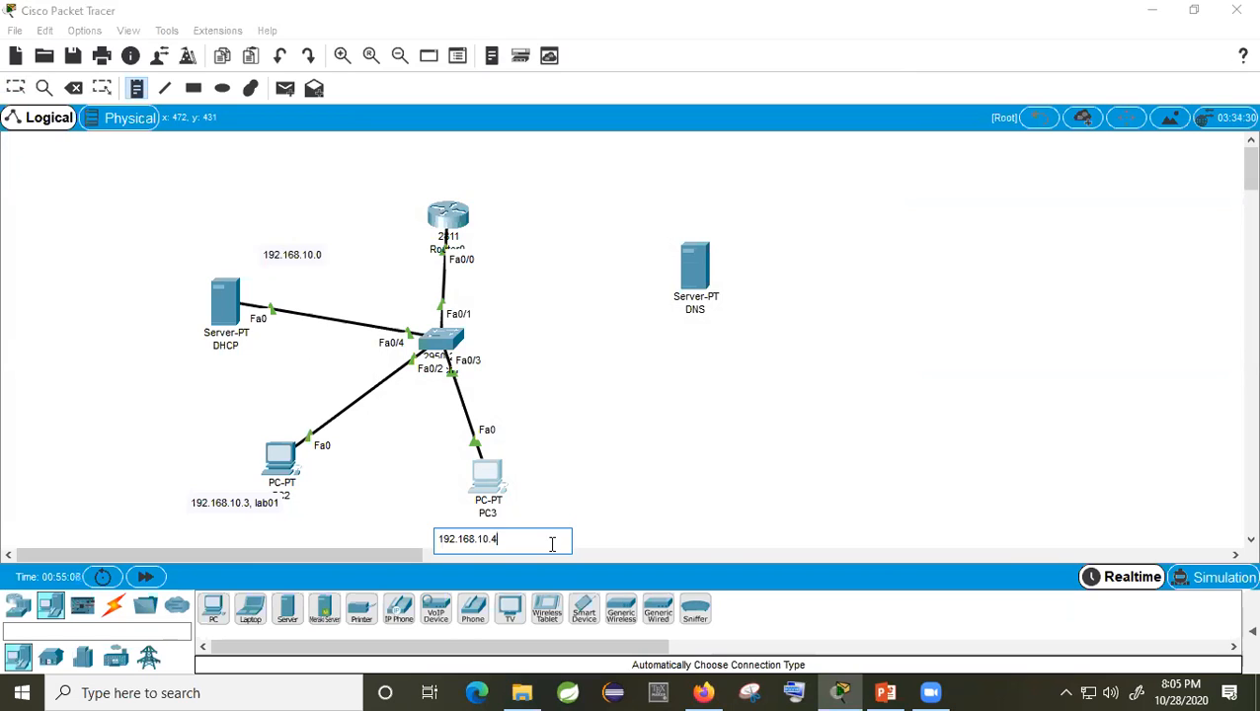
pyautogui.write(', lab02')
pyautogui.click(16, 88)
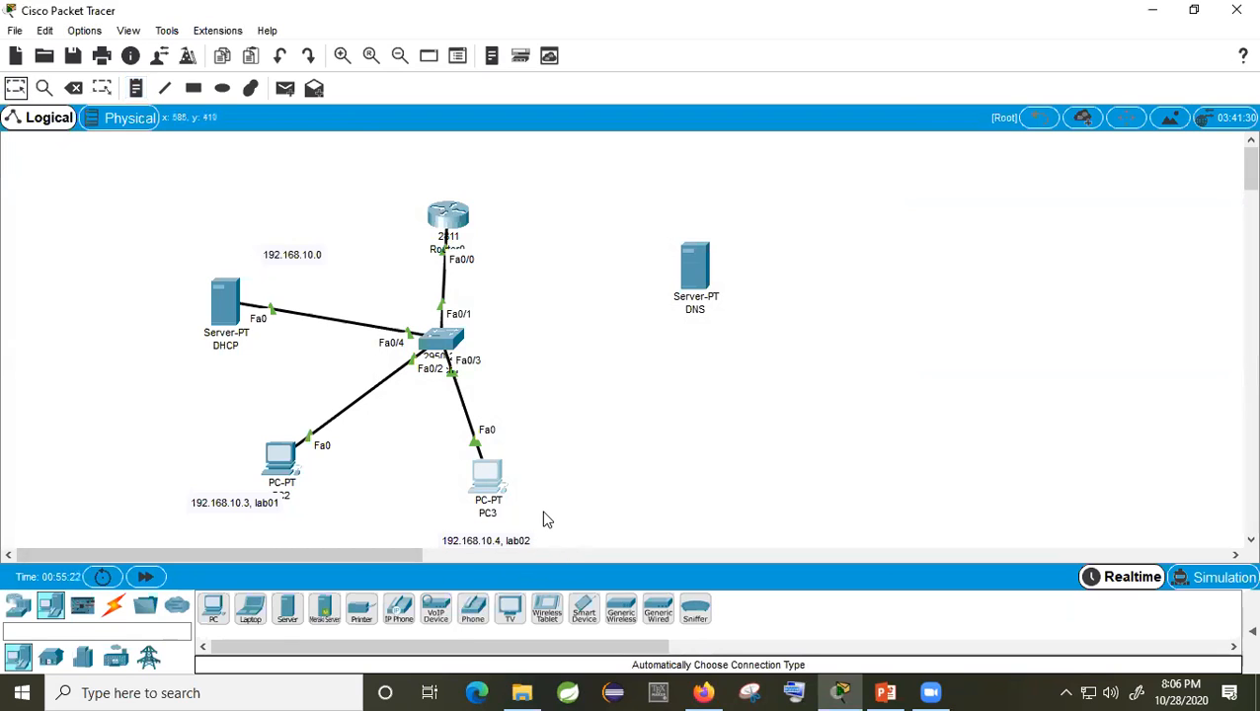
# Step: Run 'ping lab02' from PC2's command prompt, which fails to resolve the name
pyautogui.click(284, 462)
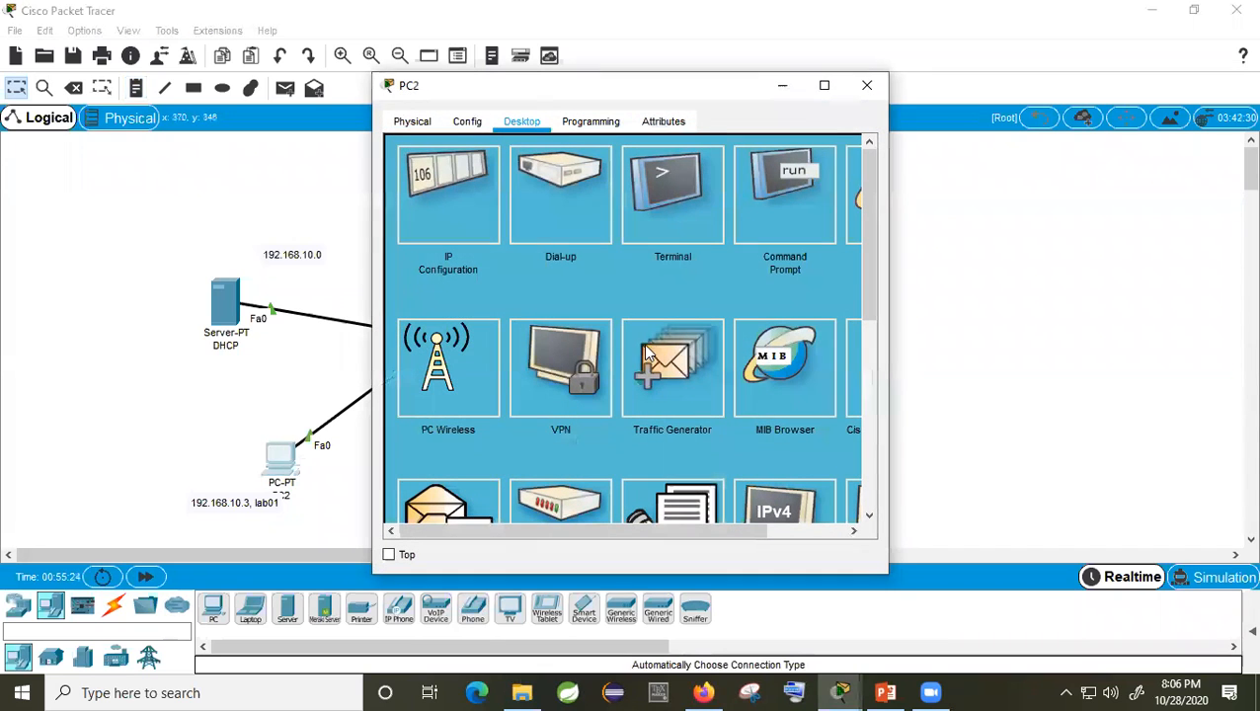
pyautogui.click(787, 215)
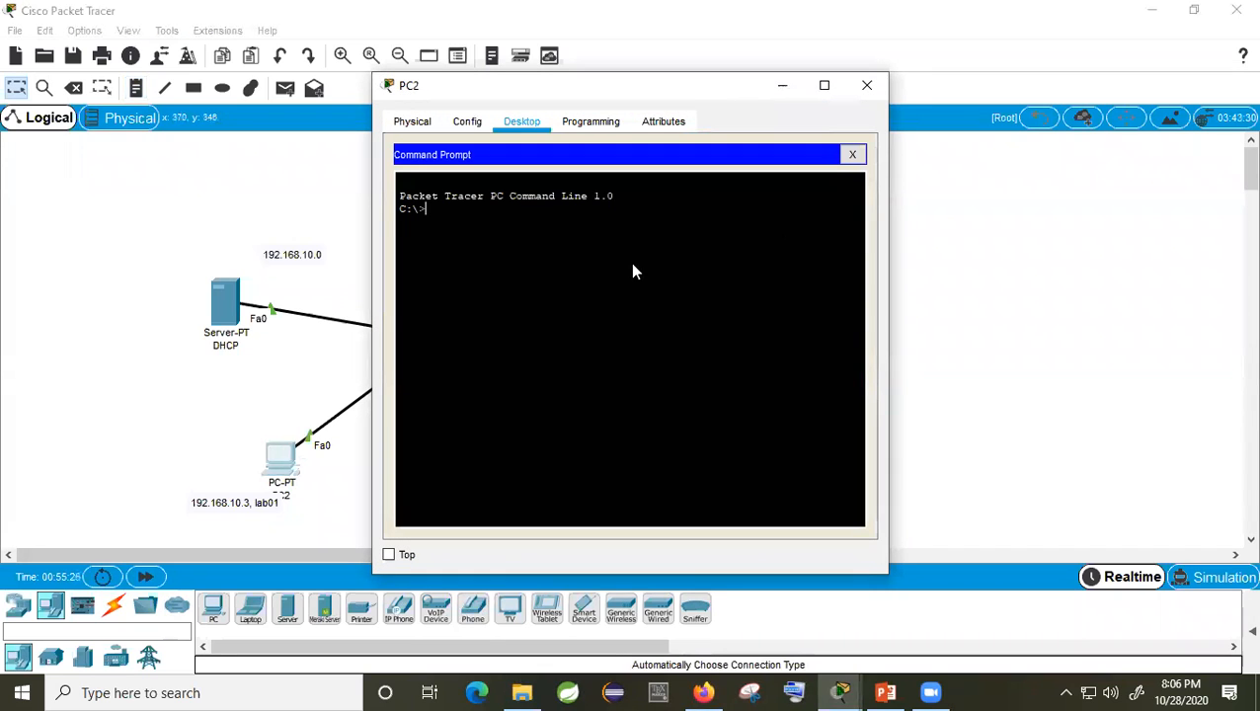
pyautogui.write('ping')
pyautogui.moveTo(634, 87); pyautogui.dragTo(918, 60)
pyautogui.write('1')
pyautogui.write('ab02')
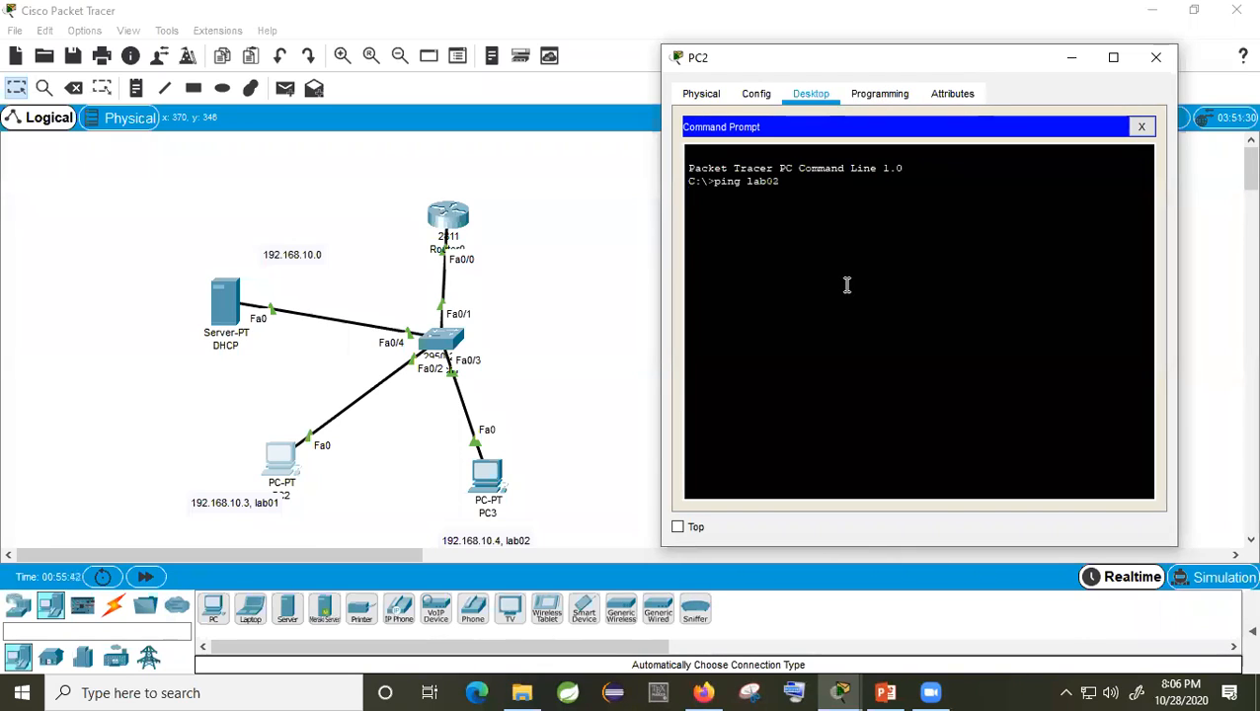
pyautogui.click(1113, 57)
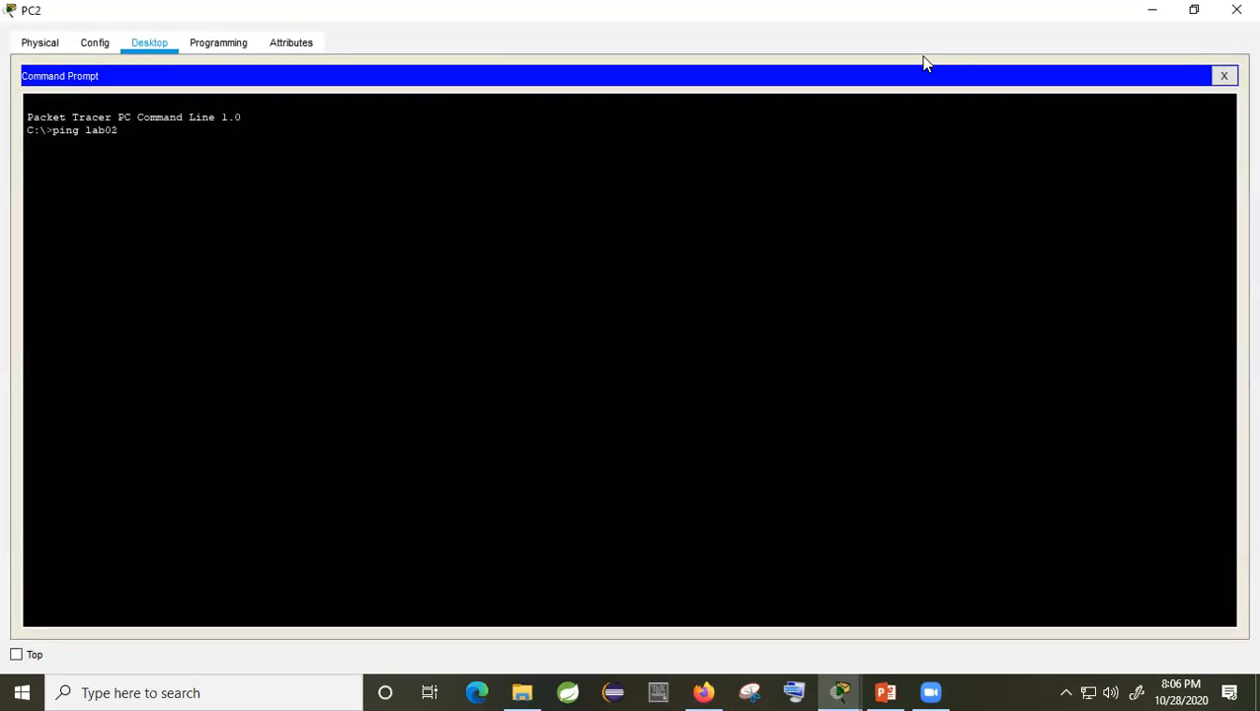
pyautogui.click(1194, 9)
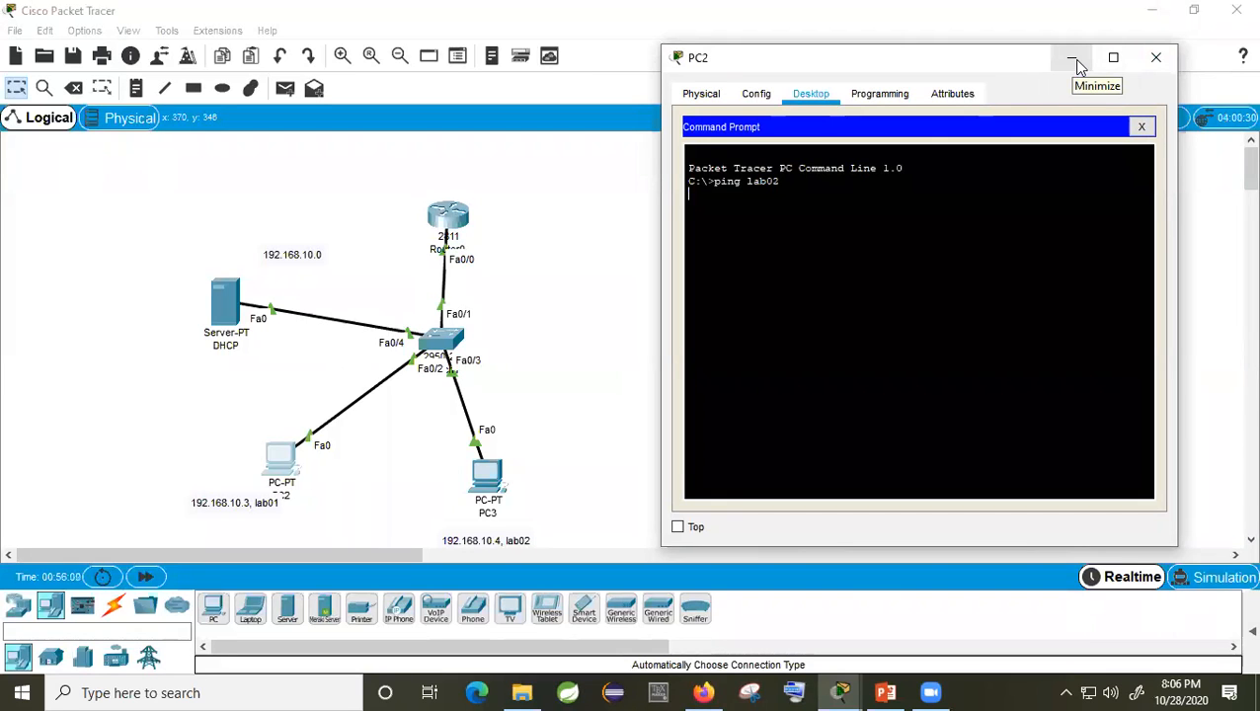
pyautogui.click(1156, 59)
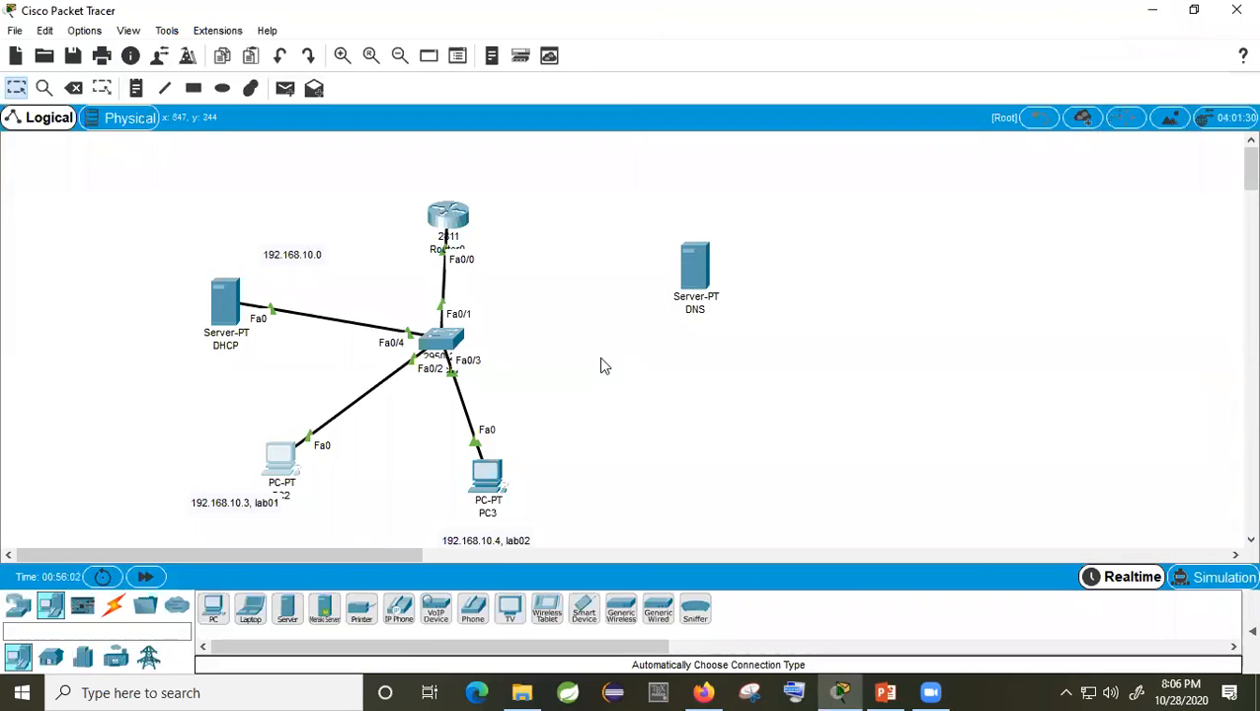
pyautogui.click(291, 472)
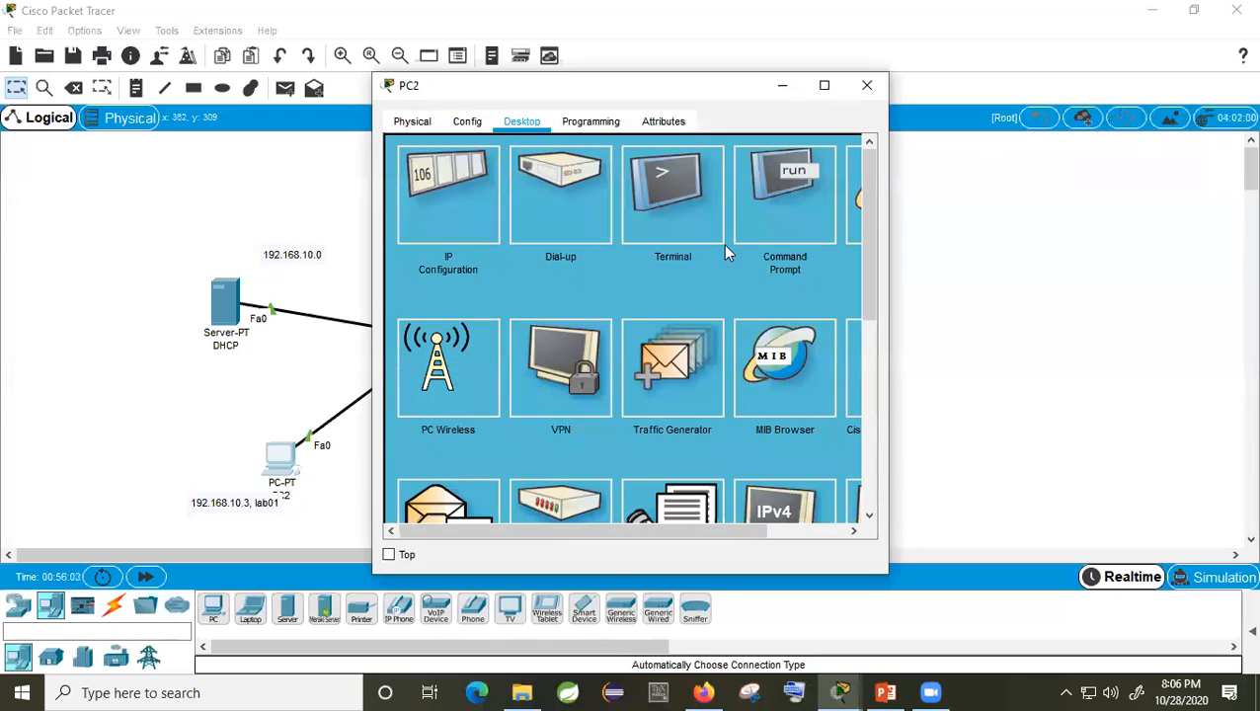
pyautogui.click(772, 211)
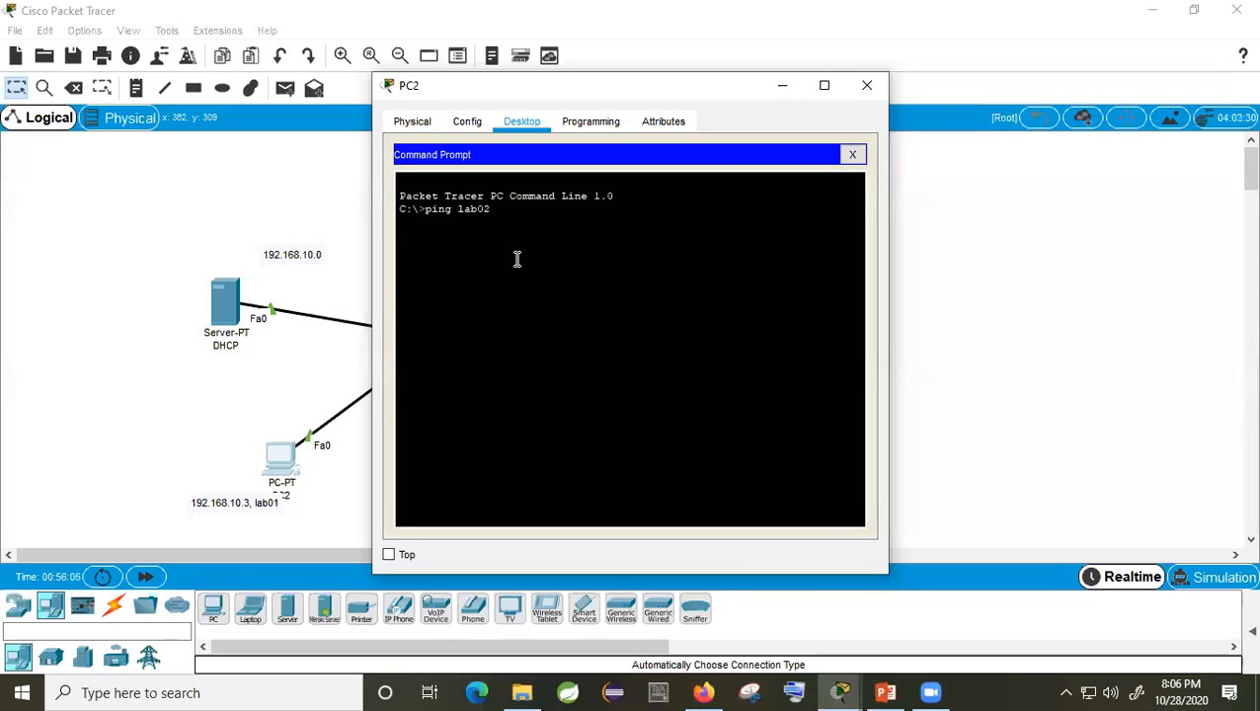
pyautogui.click(852, 155)
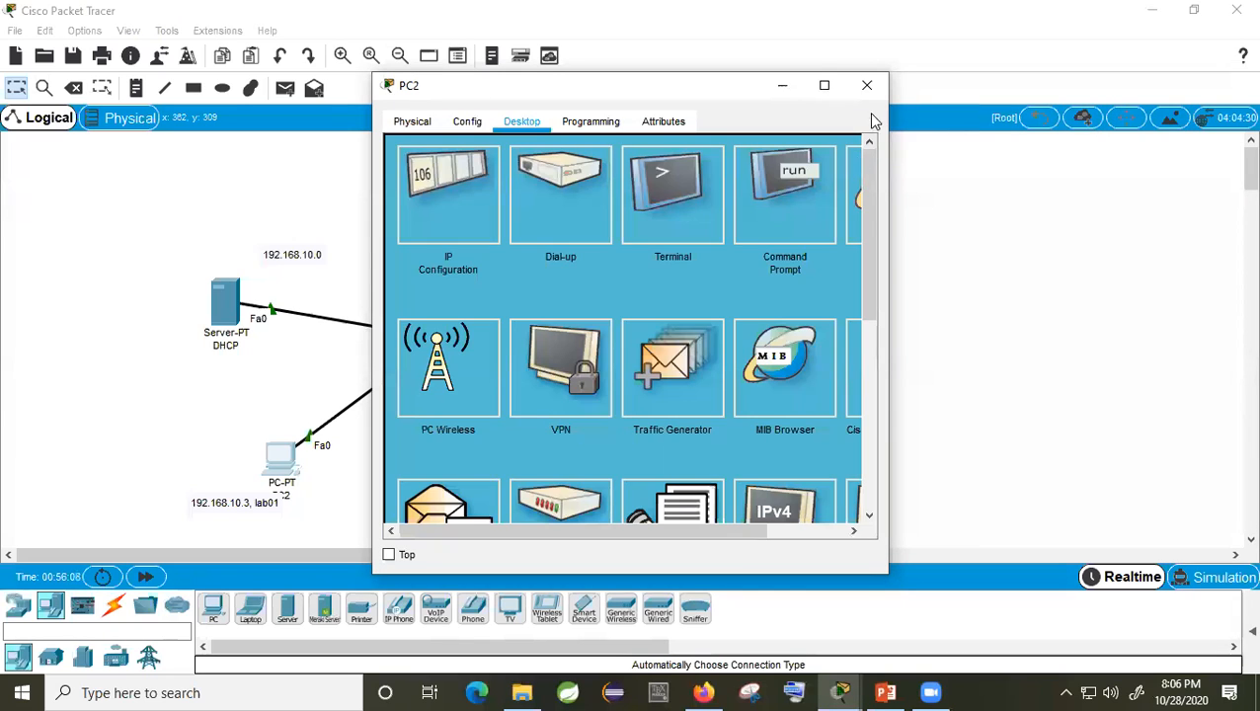
pyautogui.click(799, 220)
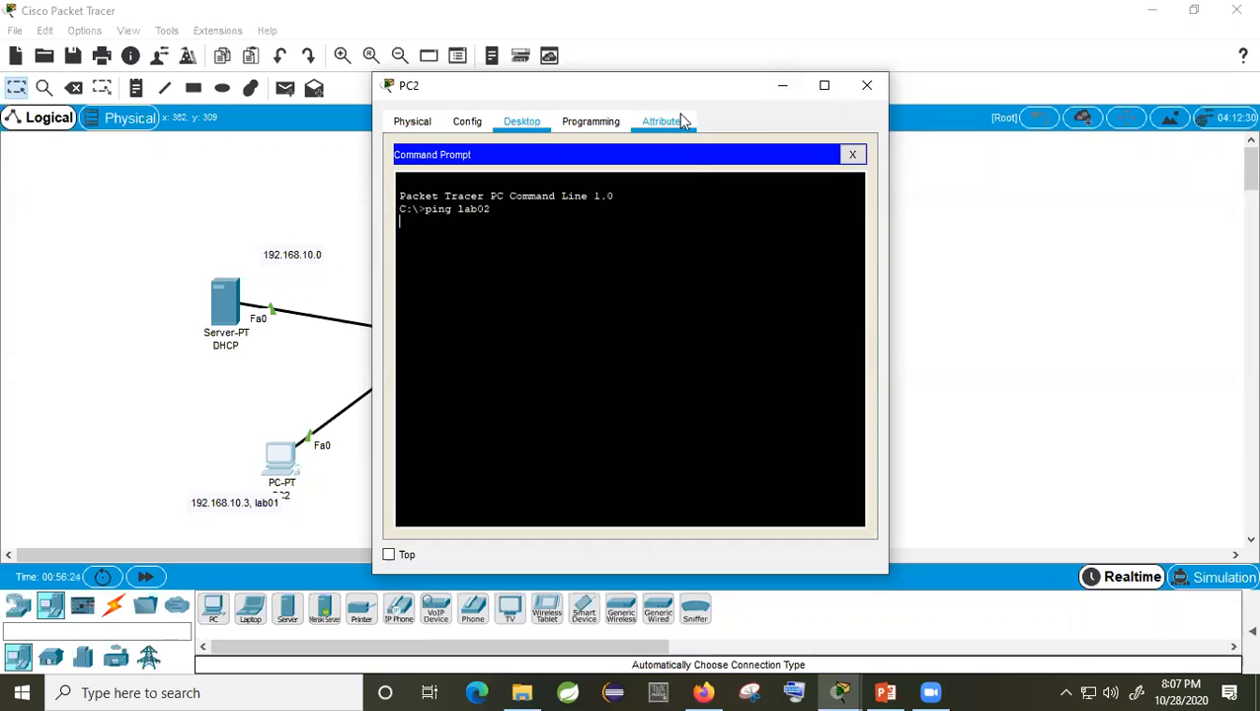
# Step: Ping 192.168.10.4 from PC2, getting replies with 0% loss, and close the window
pyautogui.moveTo(688, 99); pyautogui.dragTo(851, 117)
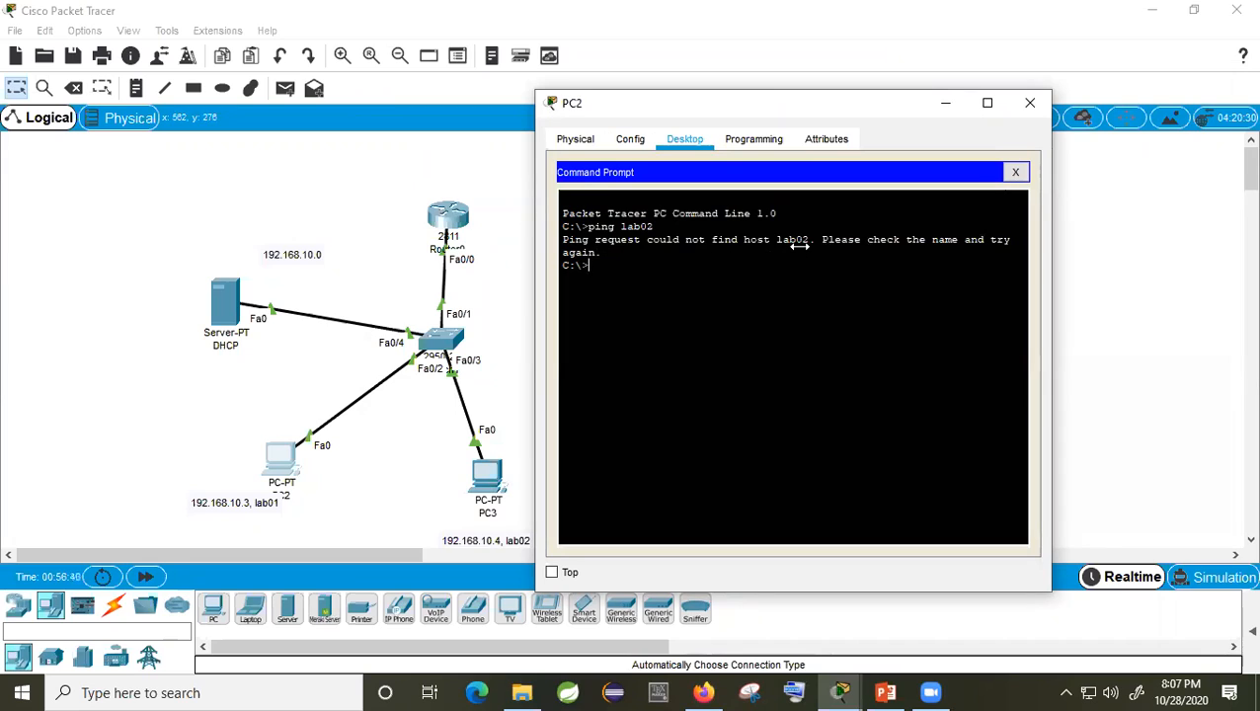
pyautogui.moveTo(814, 240); pyautogui.dragTo(786, 239)
pyautogui.write('ping 192.168.10.4')
pyautogui.press('Return')
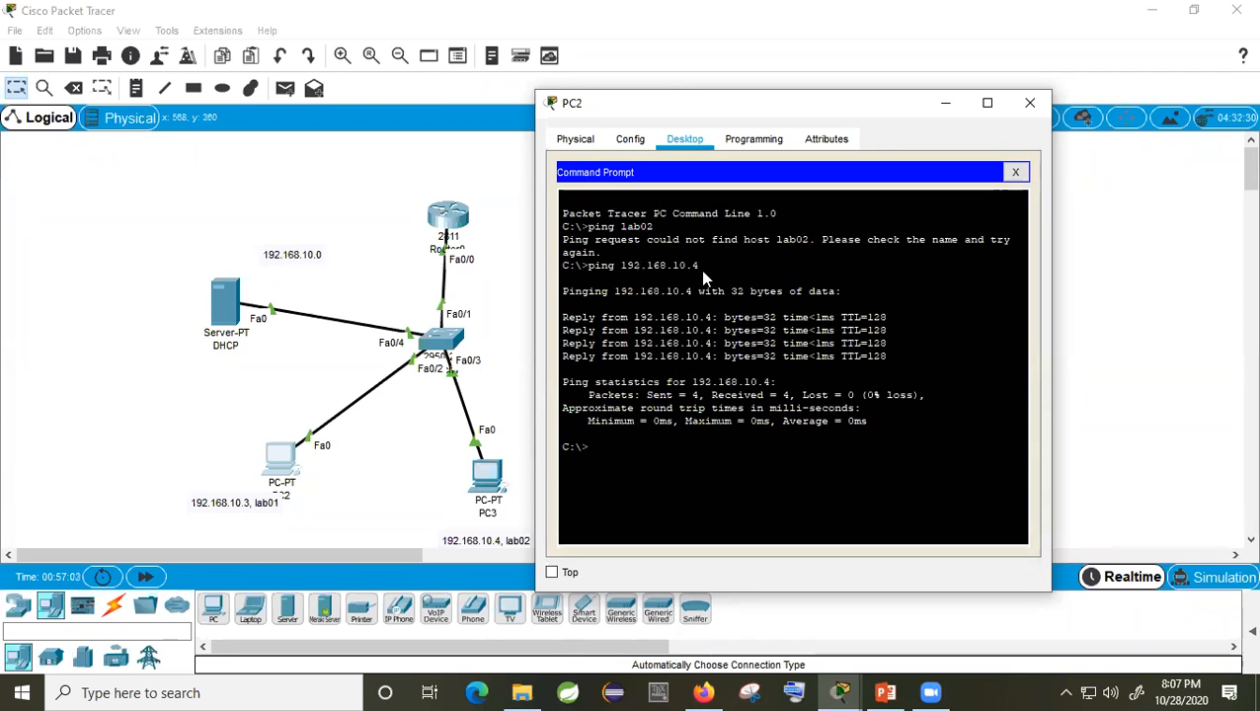
pyautogui.click(1030, 105)
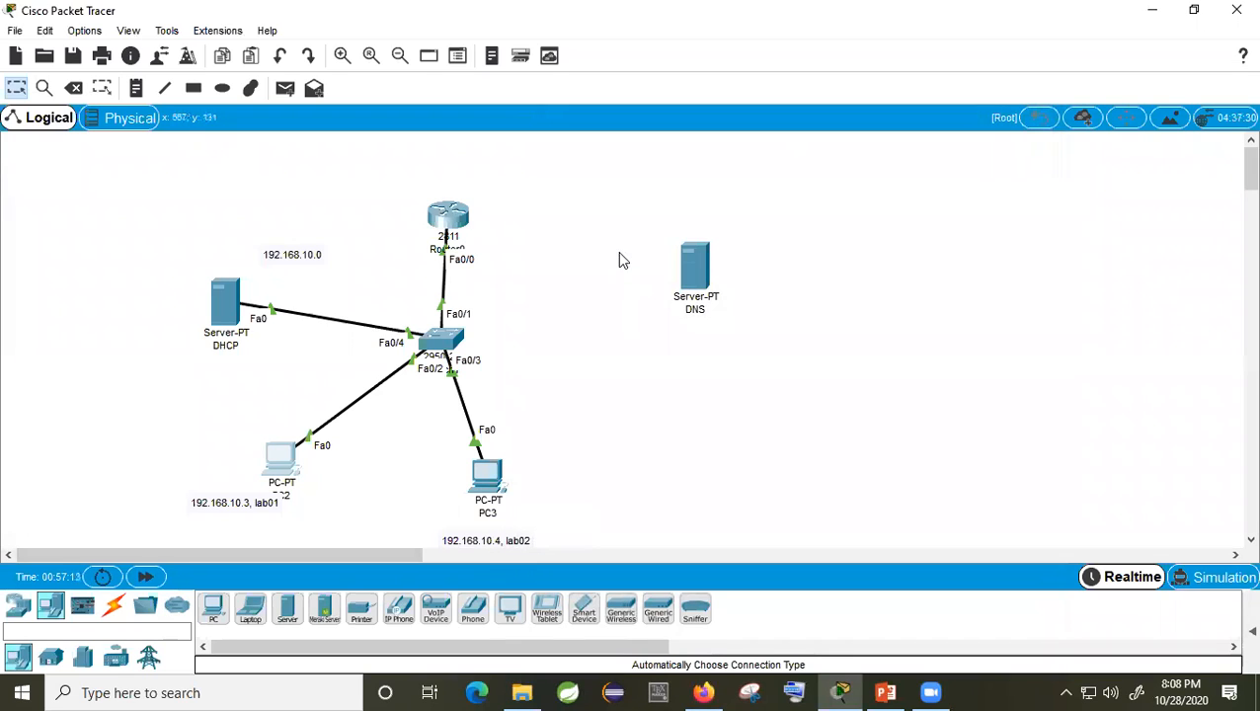
# Step: Connect the switch to the DNS server with an automatic cable
pyautogui.click(115, 605)
pyautogui.click(213, 608)
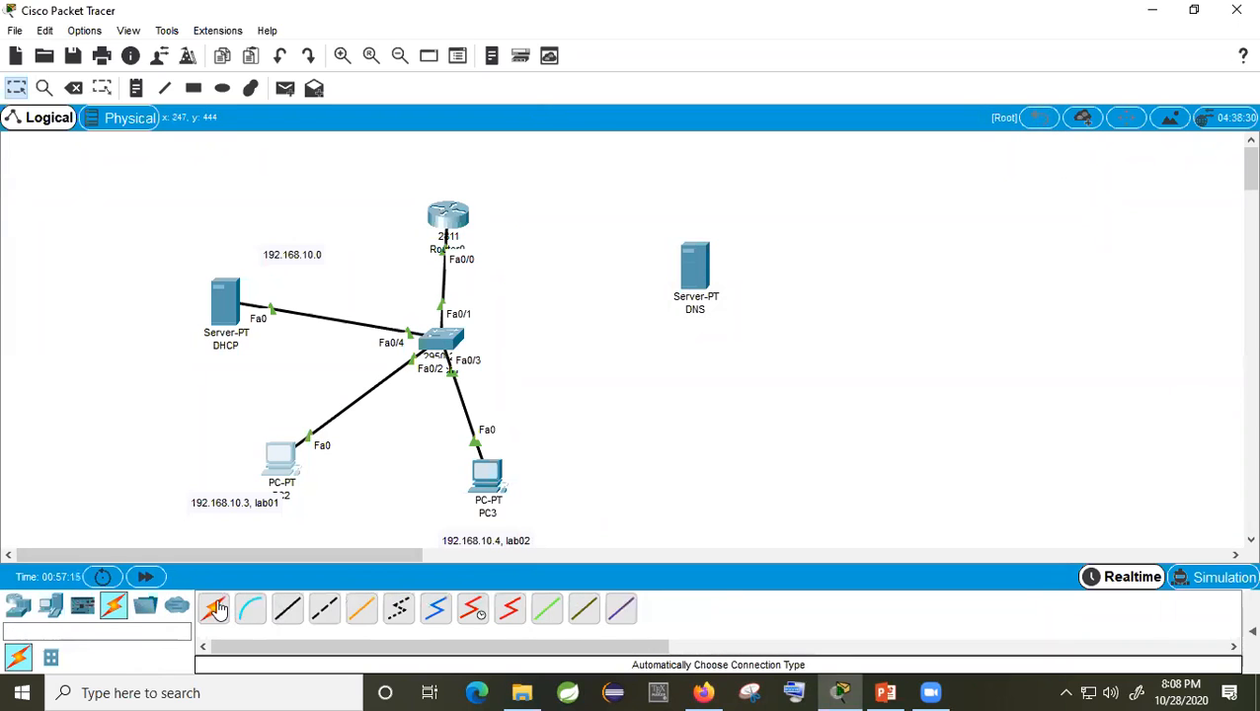
pyautogui.click(441, 338)
pyautogui.click(696, 268)
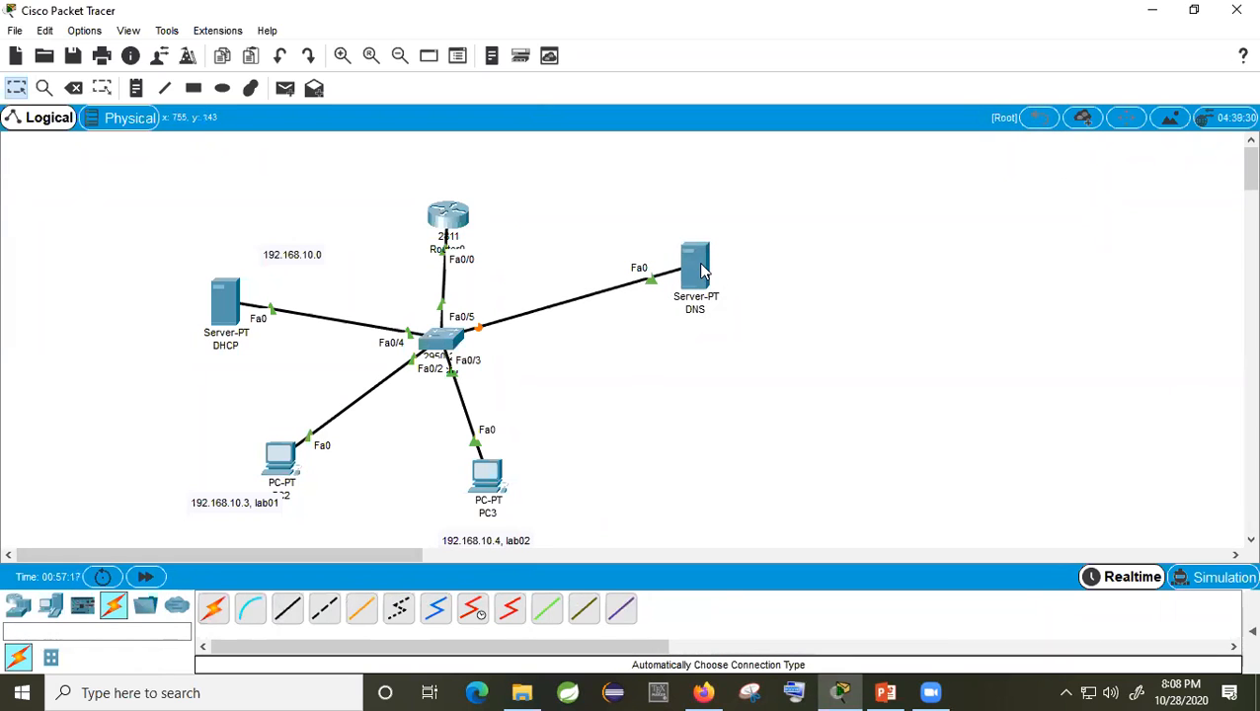
# Step: Set the DNS server's IP Configuration to Static after a failed DHCP attempt
pyautogui.click(699, 269)
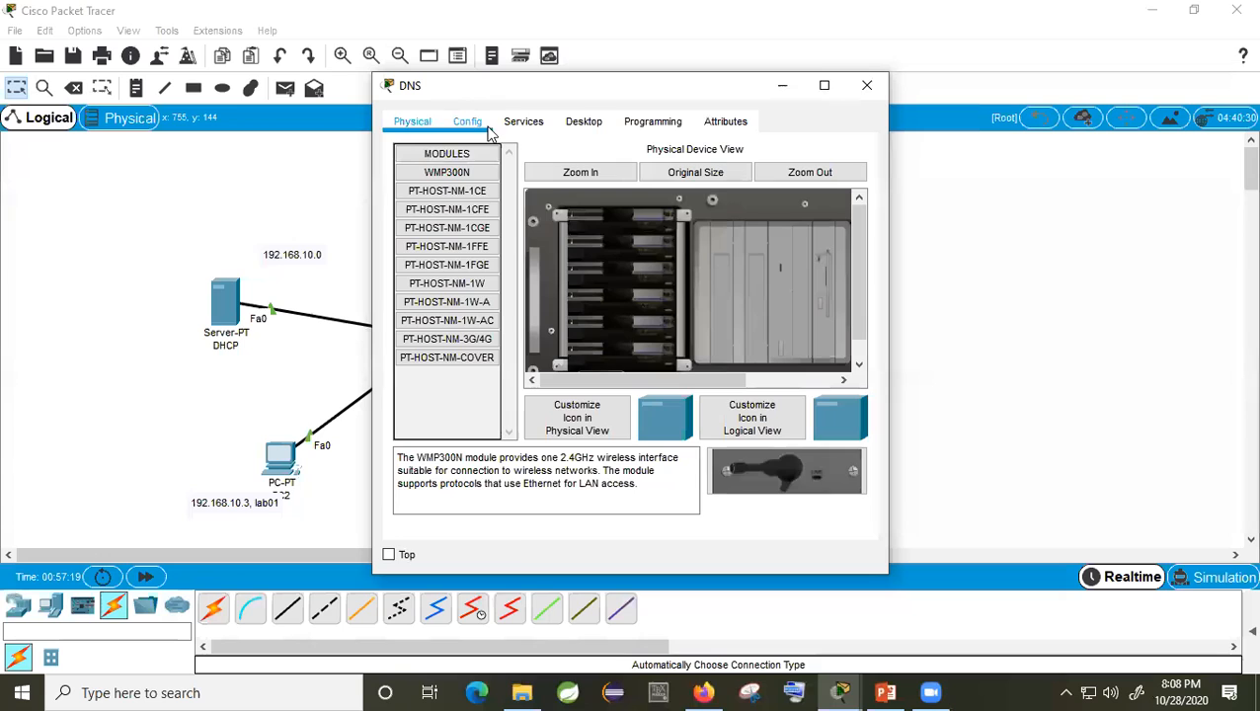
pyautogui.click(600, 130)
pyautogui.click(459, 208)
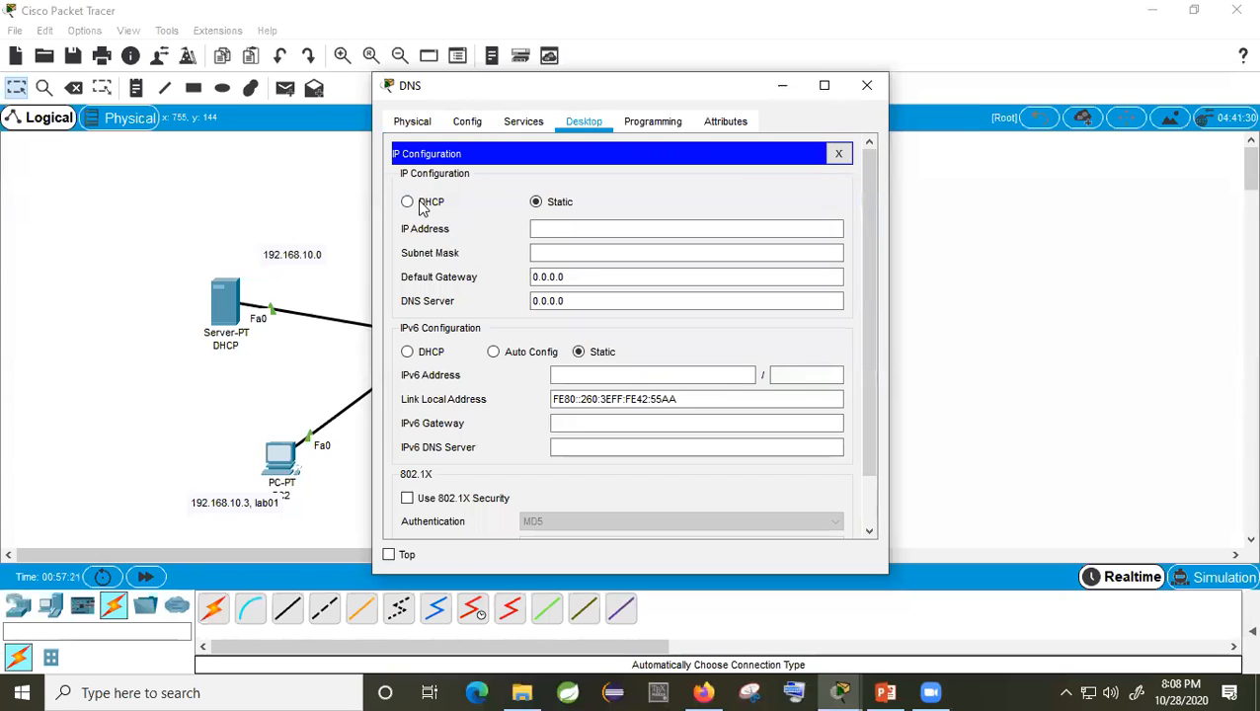
pyautogui.click(419, 201)
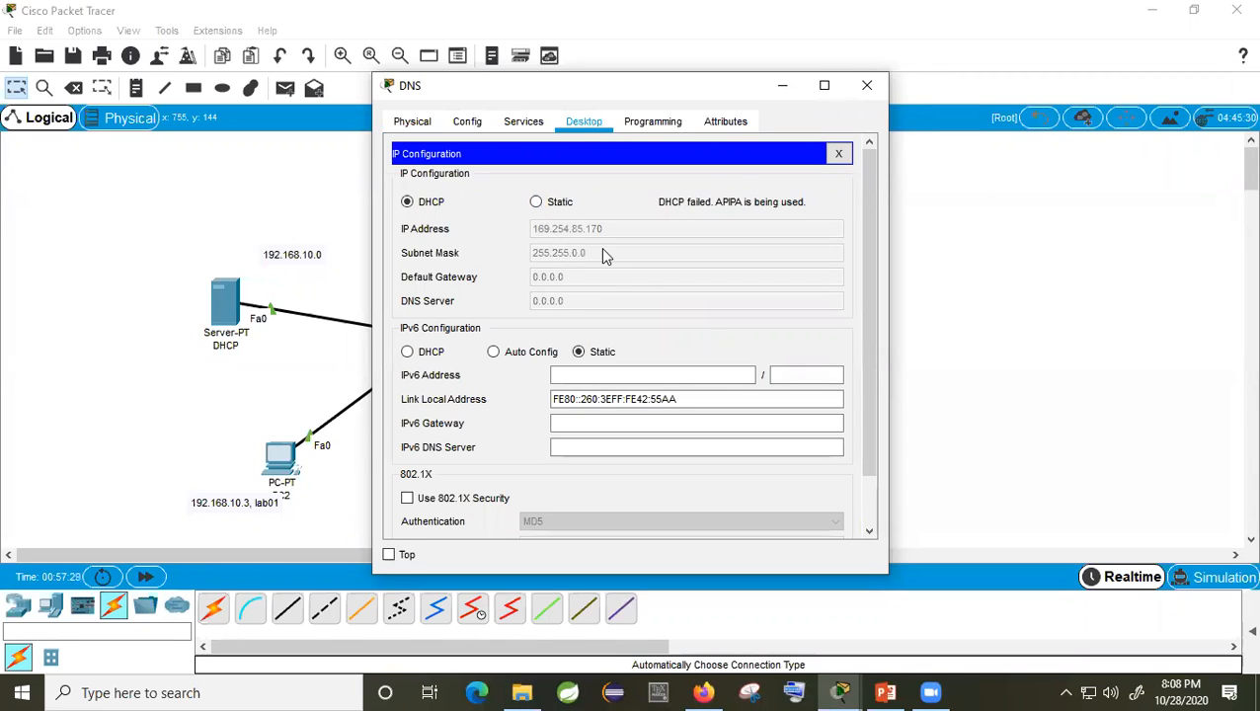
pyautogui.click(536, 201)
pyautogui.click(409, 201)
pyautogui.click(536, 203)
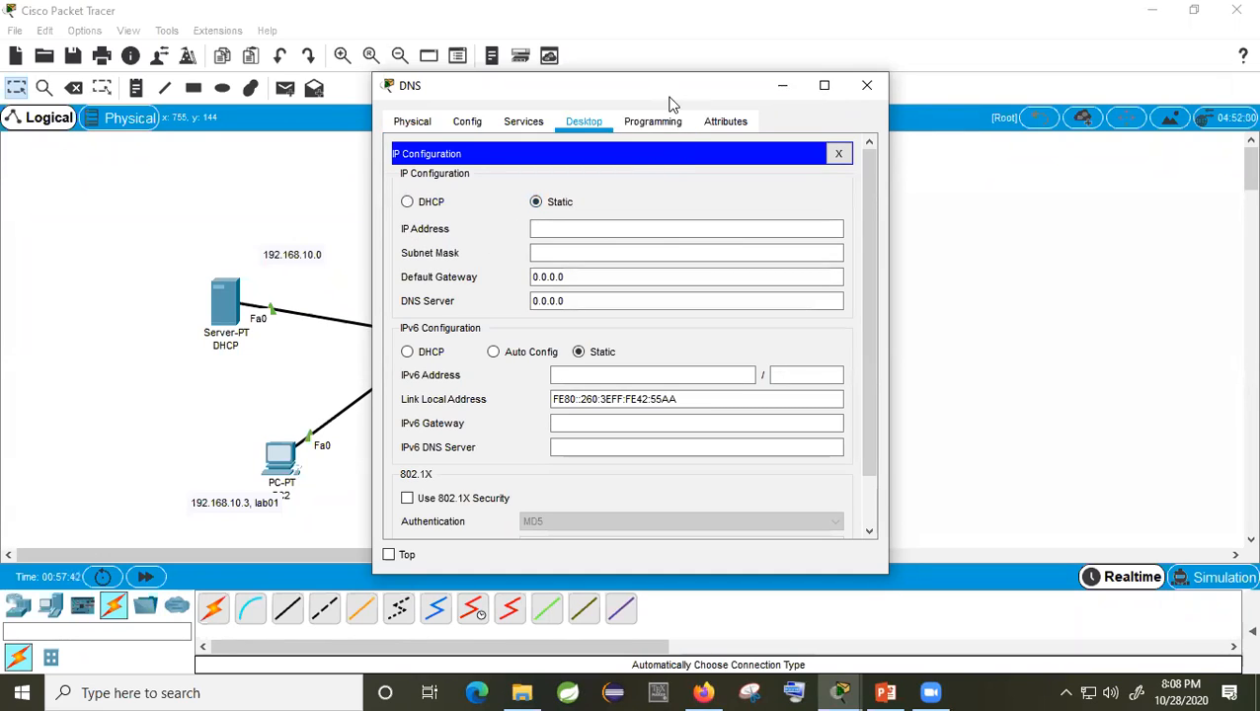
# Step: Give the DNS server IP 192.168.10.5, mask 255.255.255.0, gateway 192.168.10.1 and DNS 192.168.10.5
pyautogui.moveTo(669, 103); pyautogui.dragTo(943, 143)
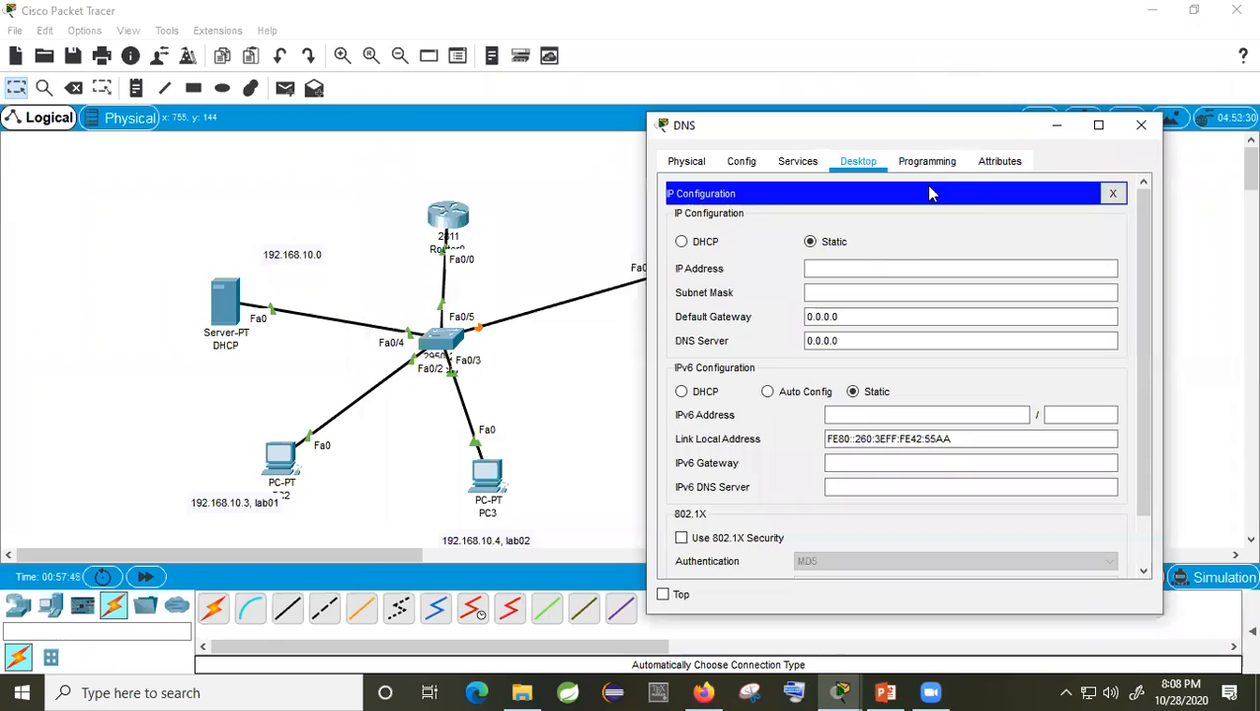
pyautogui.click(875, 266)
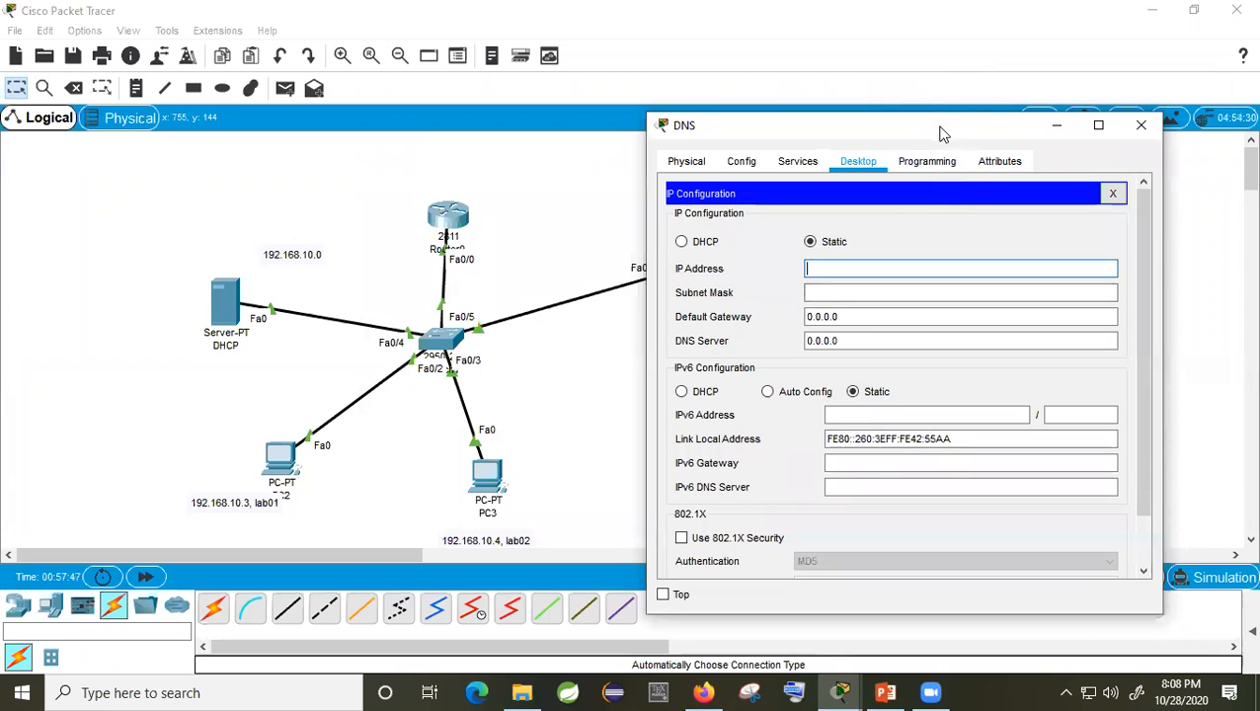
pyautogui.write('192.168.10.')
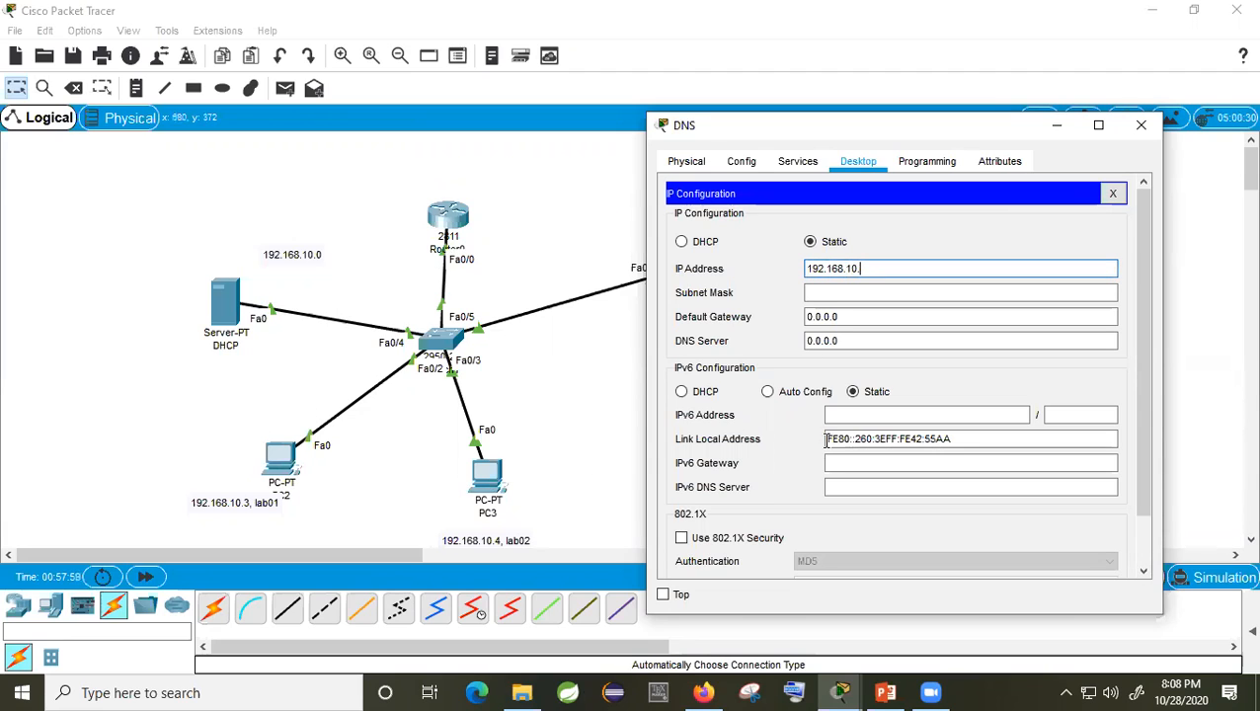
pyautogui.write('5')
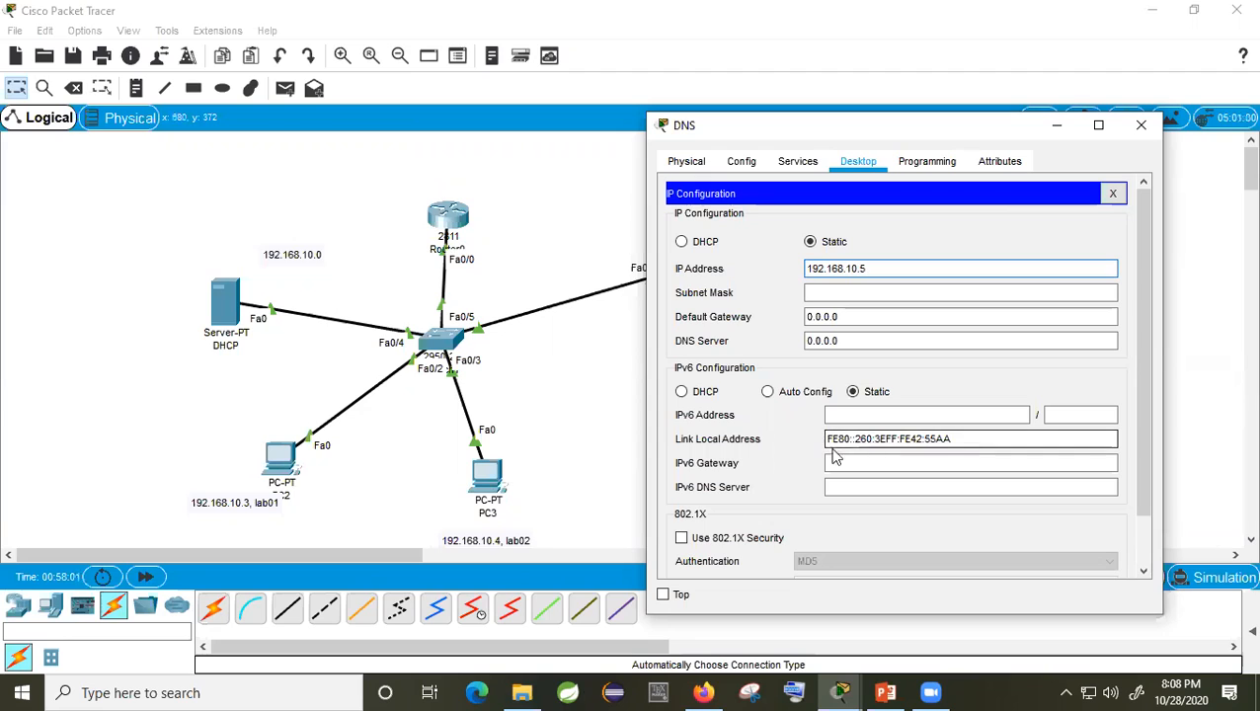
pyautogui.click(828, 292)
pyautogui.press('Tab')
pyautogui.write('1')
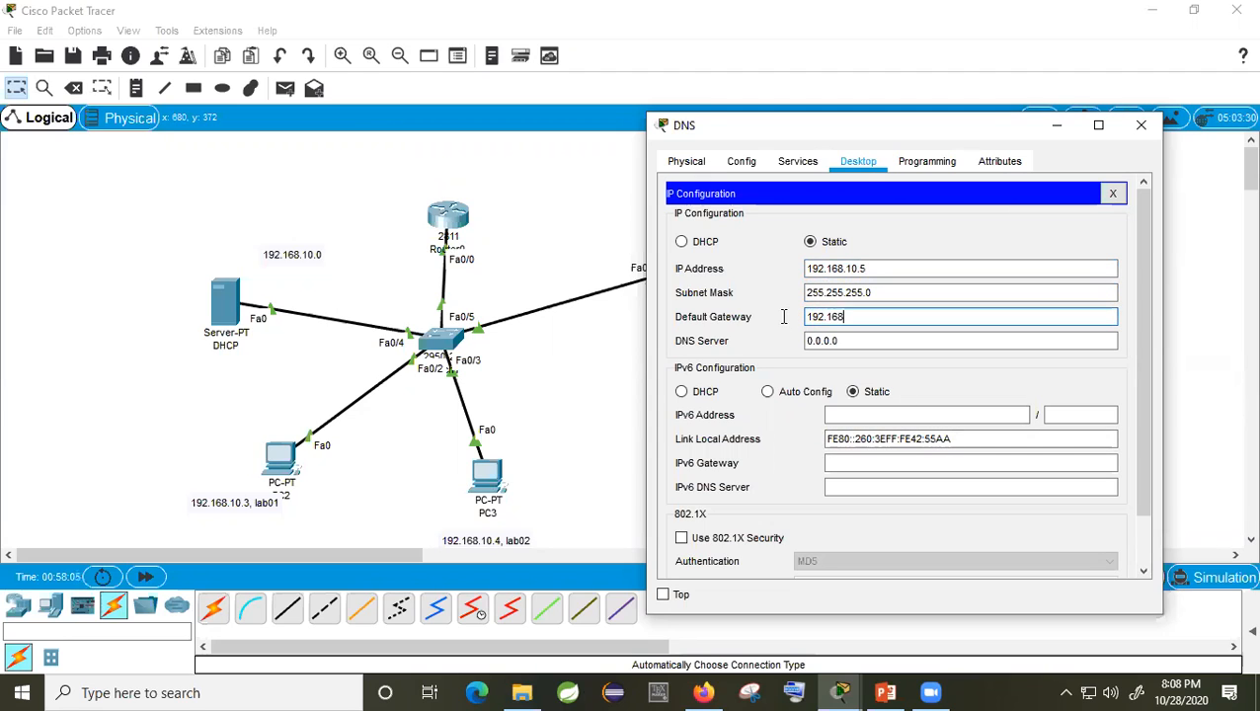
pyautogui.write('92.168.10.1')
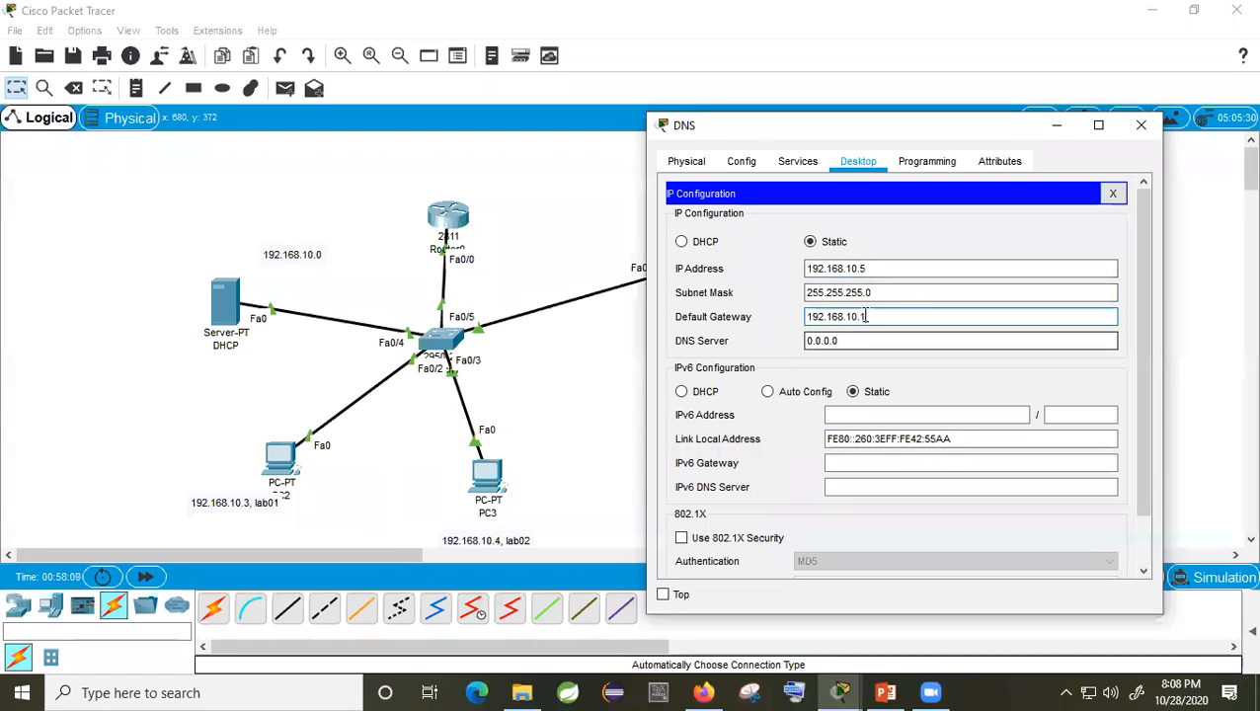
pyautogui.moveTo(874, 267); pyautogui.dragTo(791, 267)
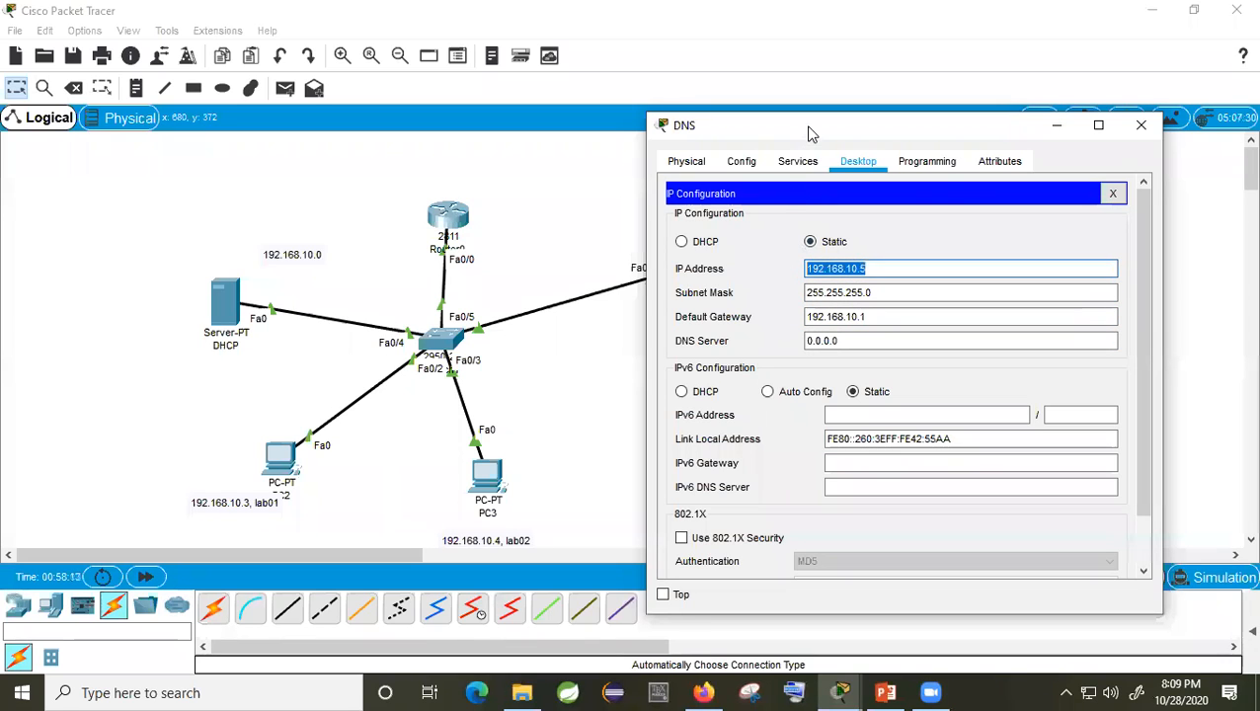
pyautogui.moveTo(802, 126); pyautogui.dragTo(990, 195)
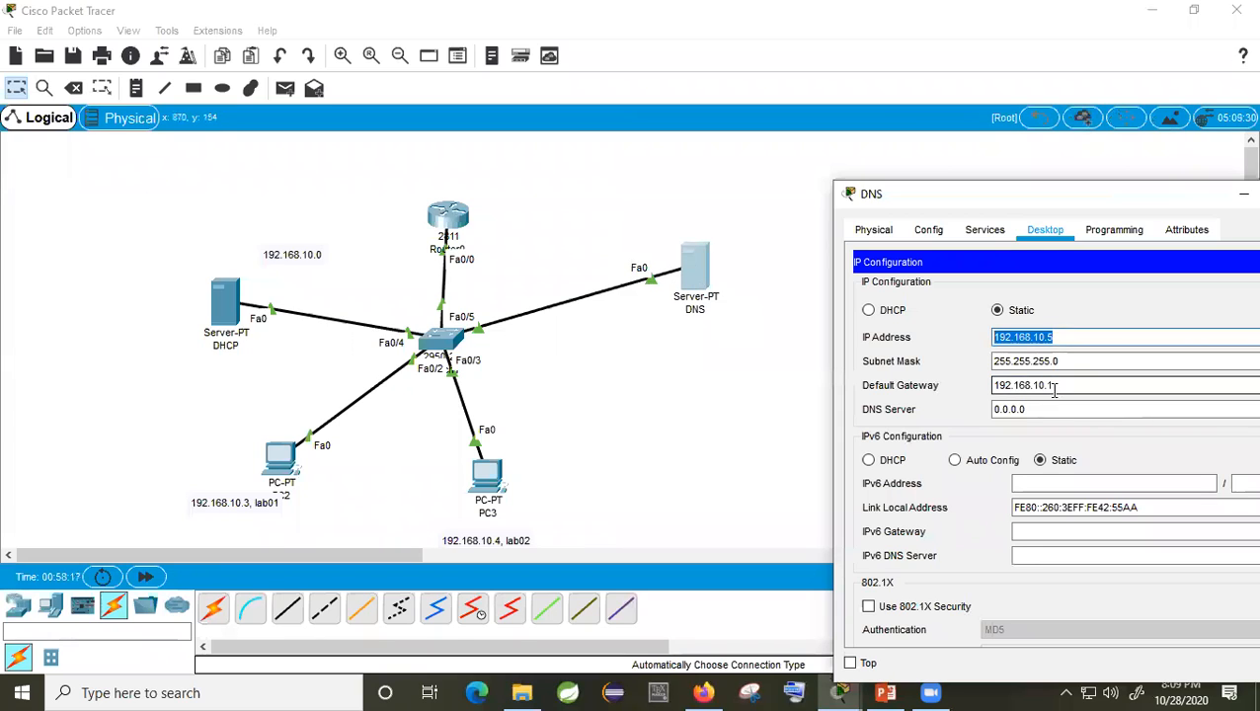
pyautogui.moveTo(1034, 408); pyautogui.dragTo(960, 402)
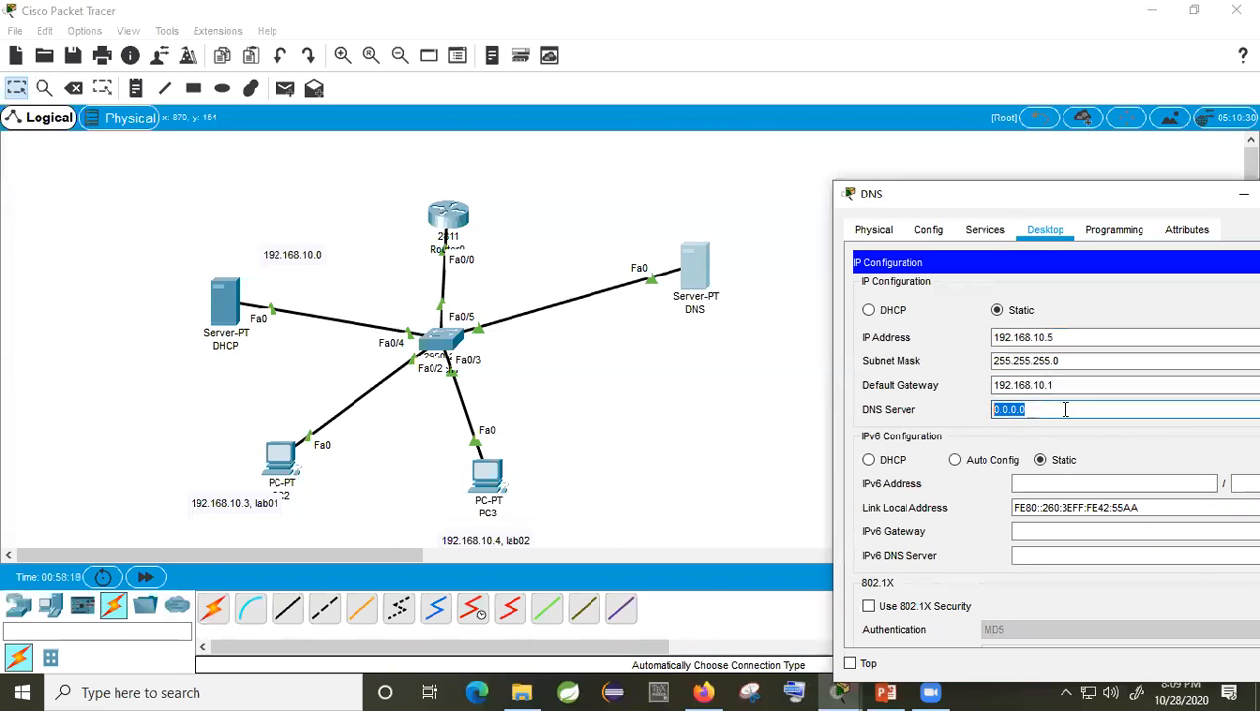
pyautogui.write('192.168.10.5')
pyautogui.moveTo(1158, 203); pyautogui.dragTo(920, 190)
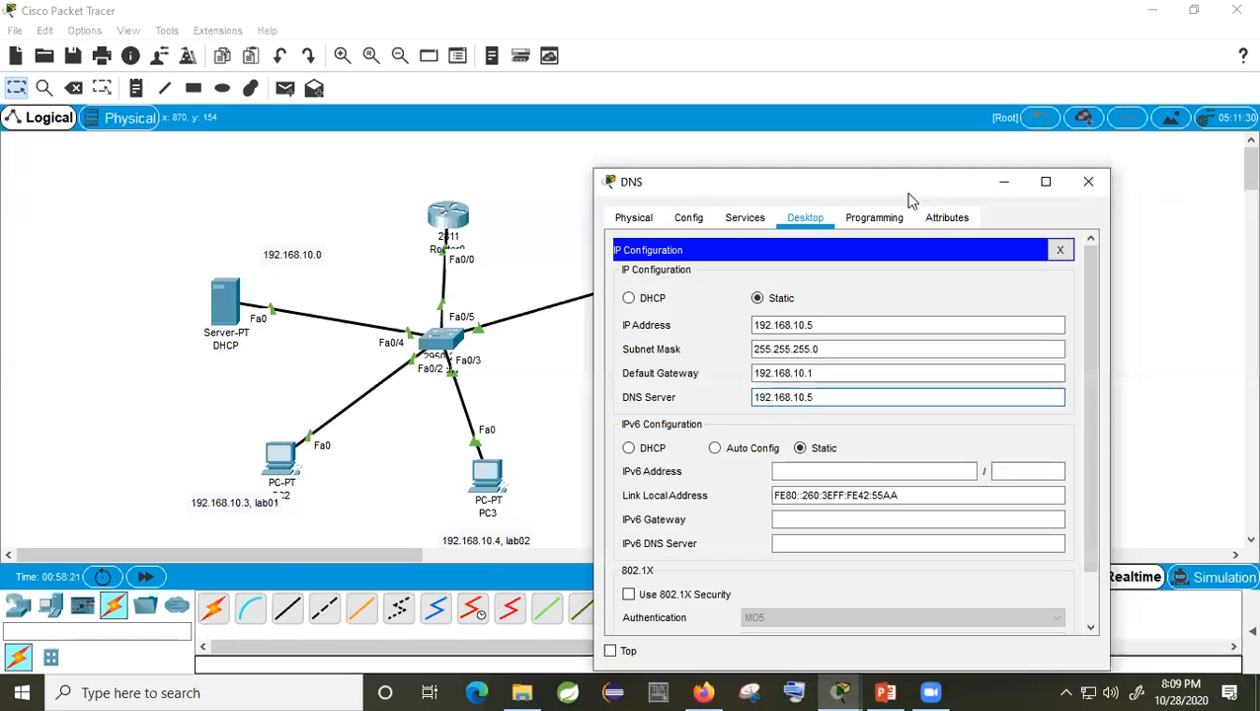
pyautogui.click(1084, 186)
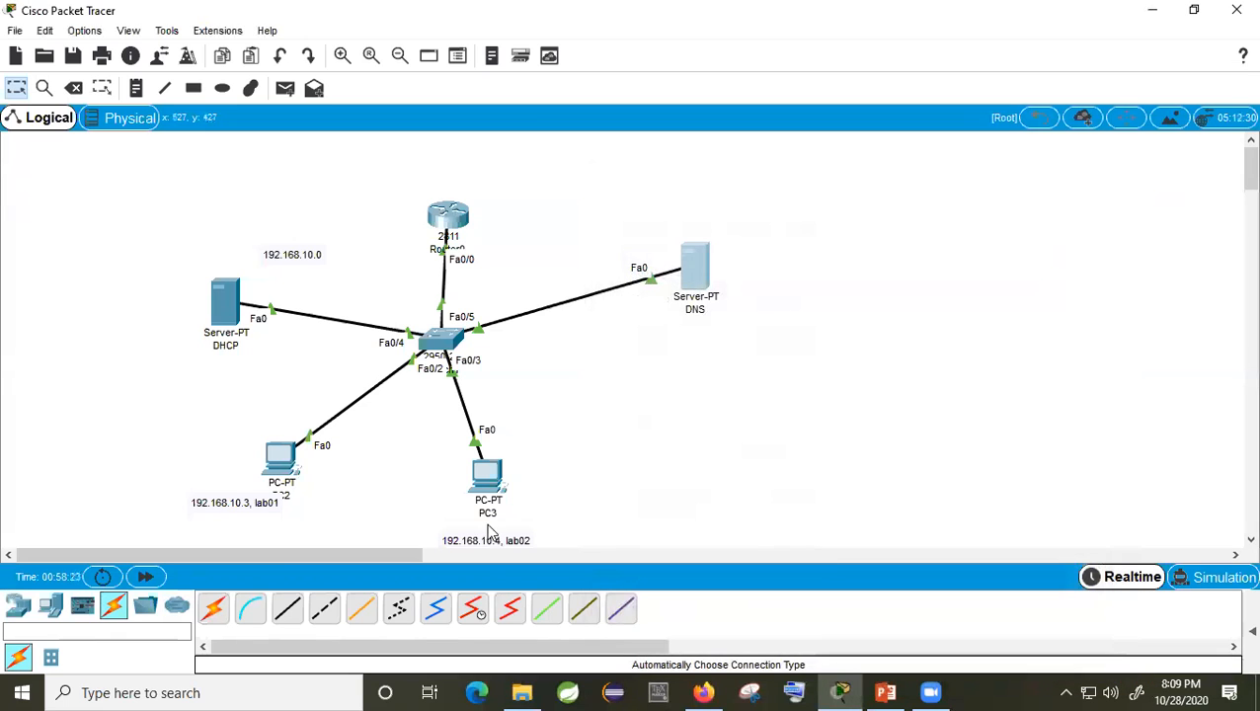
# Step: Check that PC3's IP configuration still shows no DNS server
pyautogui.click(486, 477)
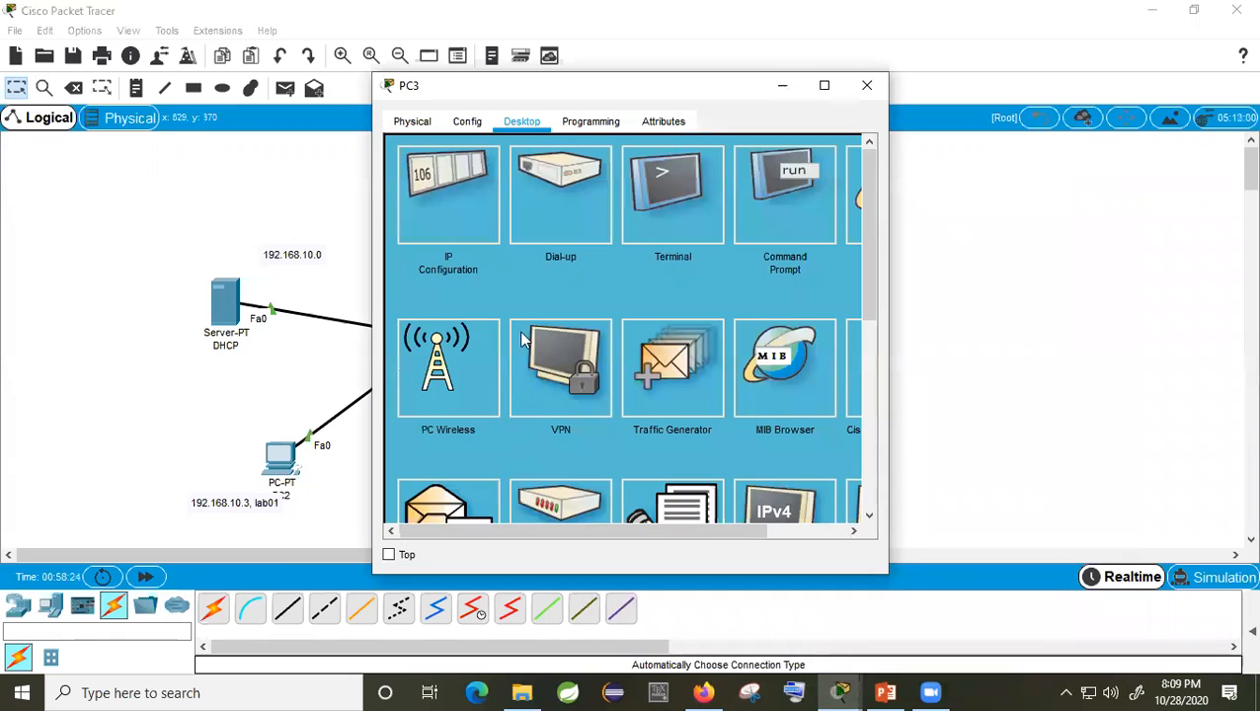
pyautogui.click(472, 228)
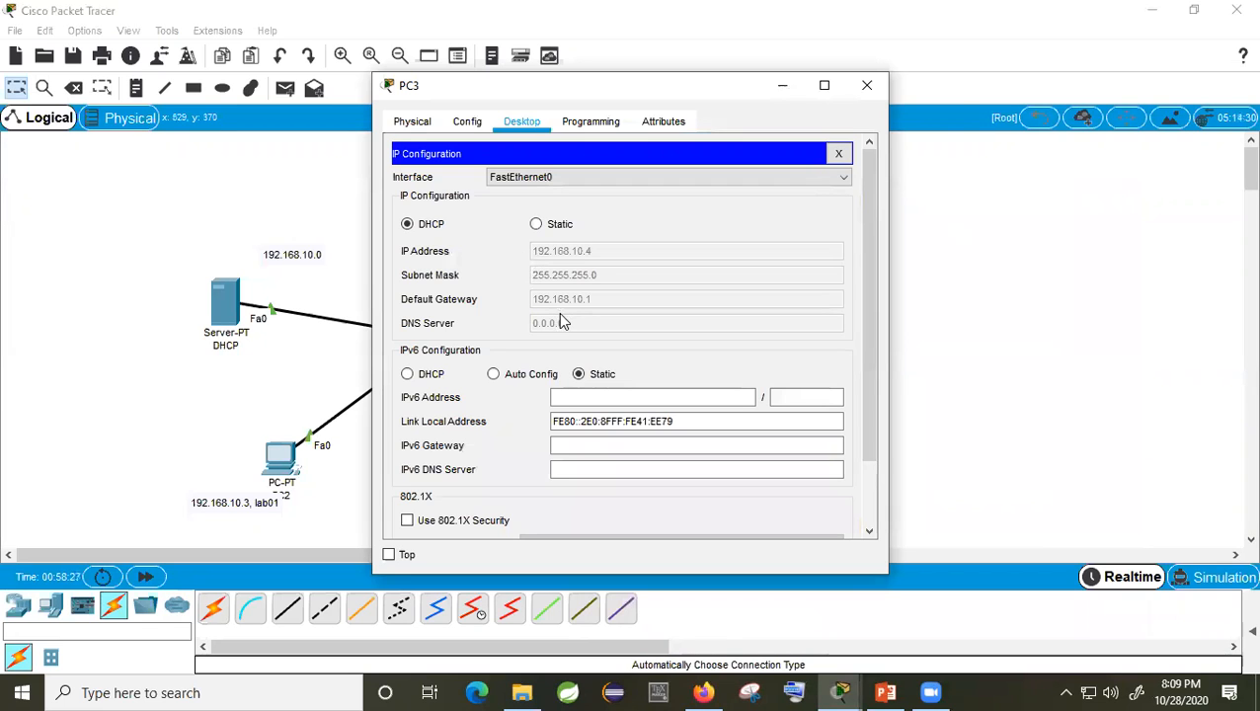
pyautogui.click(867, 85)
# Step: Replace the DHCP server's DNS Server value 0.0.0.0 with 192.168.10.5
pyautogui.click(226, 296)
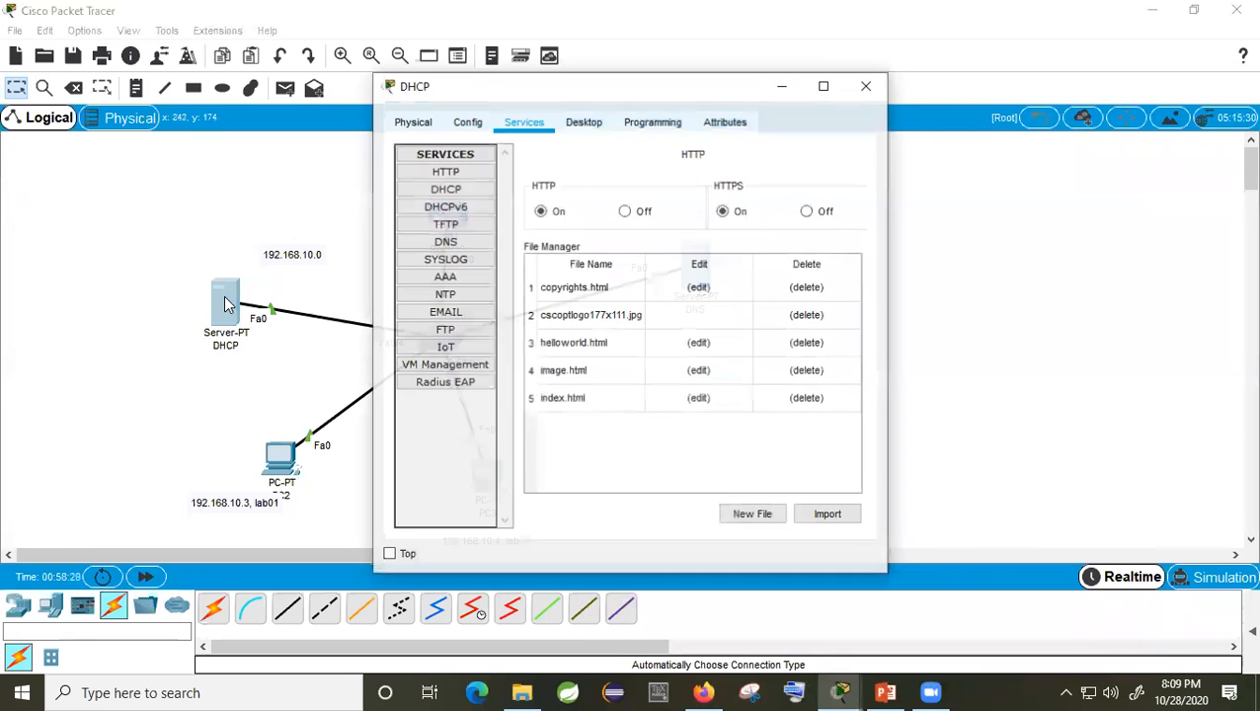
pyautogui.click(580, 122)
pyautogui.click(470, 236)
pyautogui.moveTo(573, 302); pyautogui.dragTo(513, 306)
pyautogui.write('192.168.10.5')
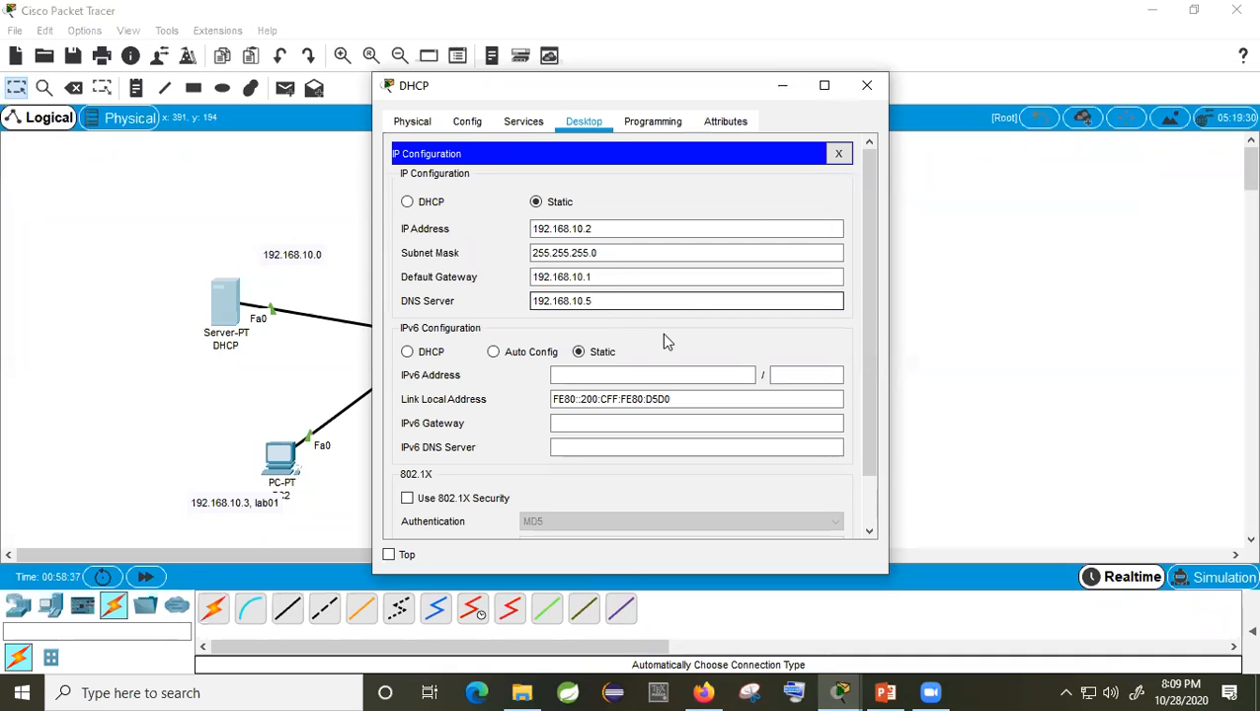
pyautogui.click(867, 85)
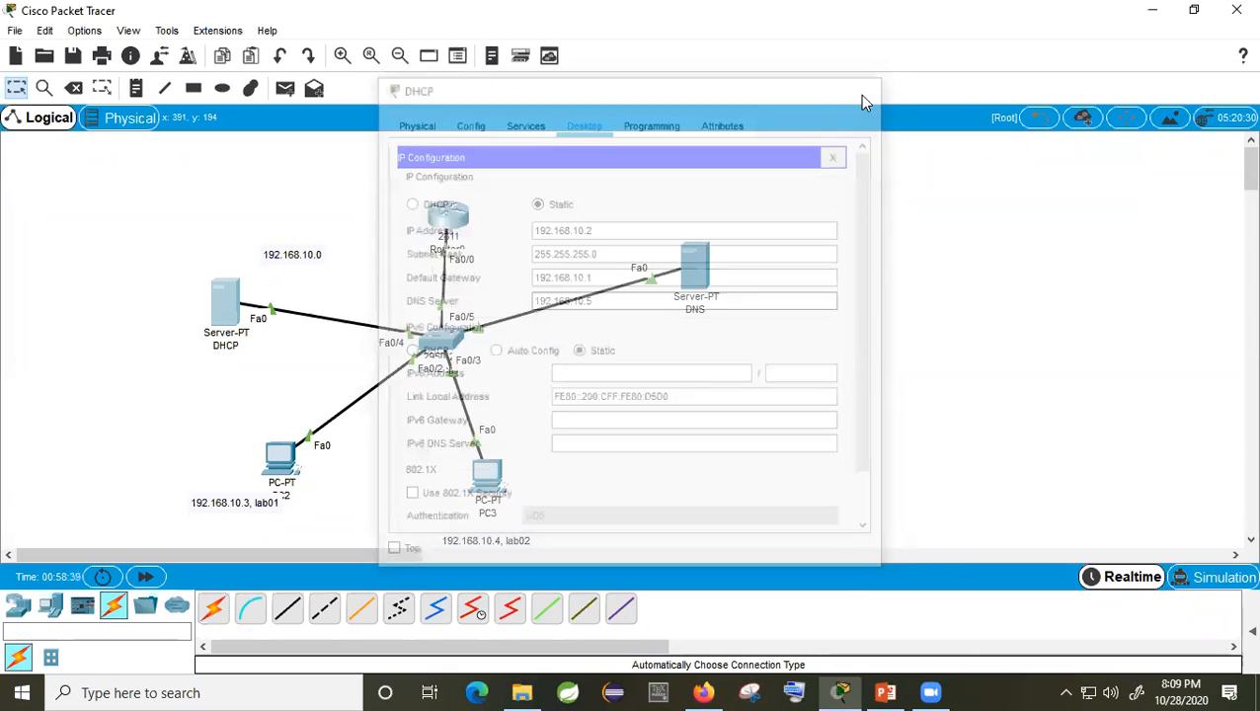
# Step: Renew PC2's DHCP lease by toggling its IP configuration from Static back to DHCP
pyautogui.click(280, 460)
pyautogui.click(439, 247)
pyautogui.click(535, 224)
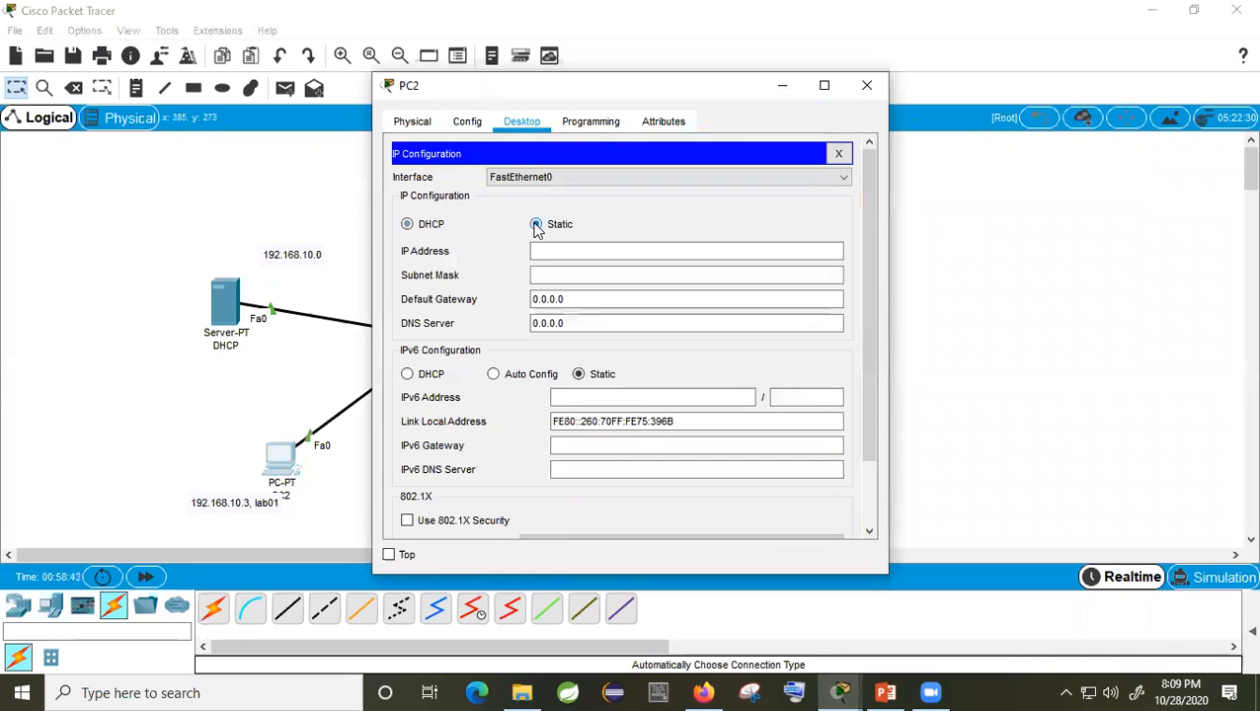
pyautogui.click(407, 225)
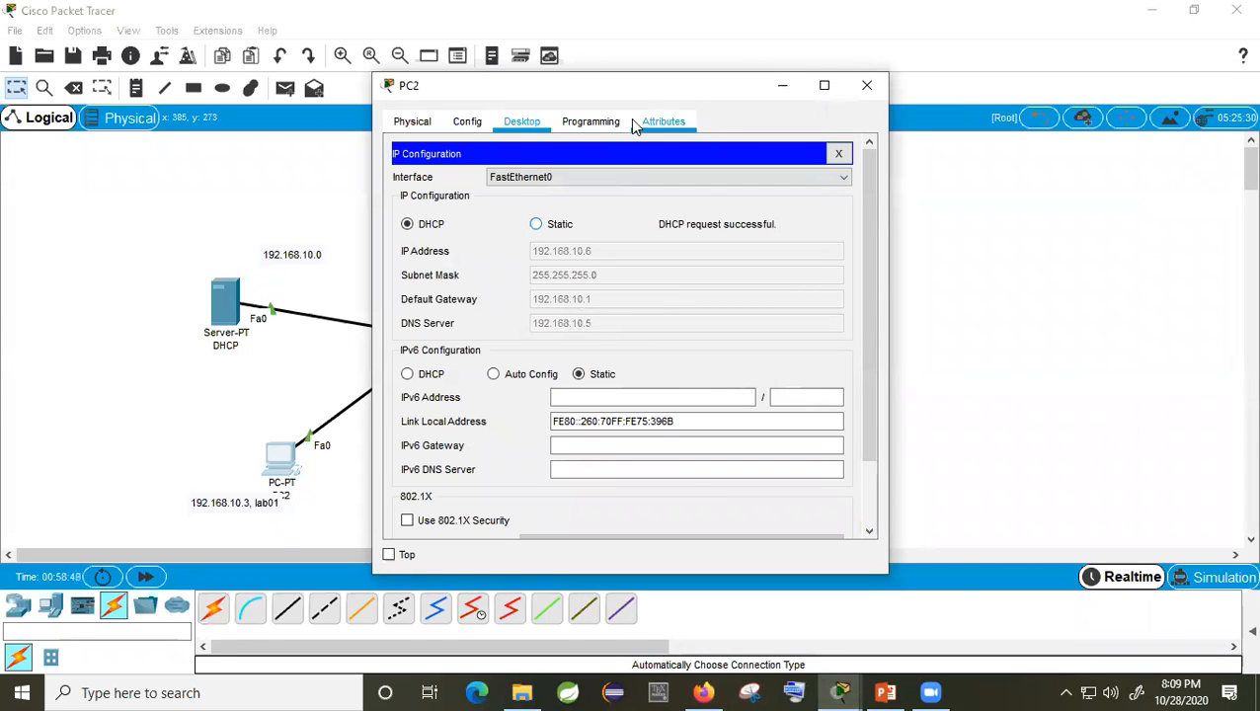
pyautogui.moveTo(655, 92); pyautogui.dragTo(719, 93)
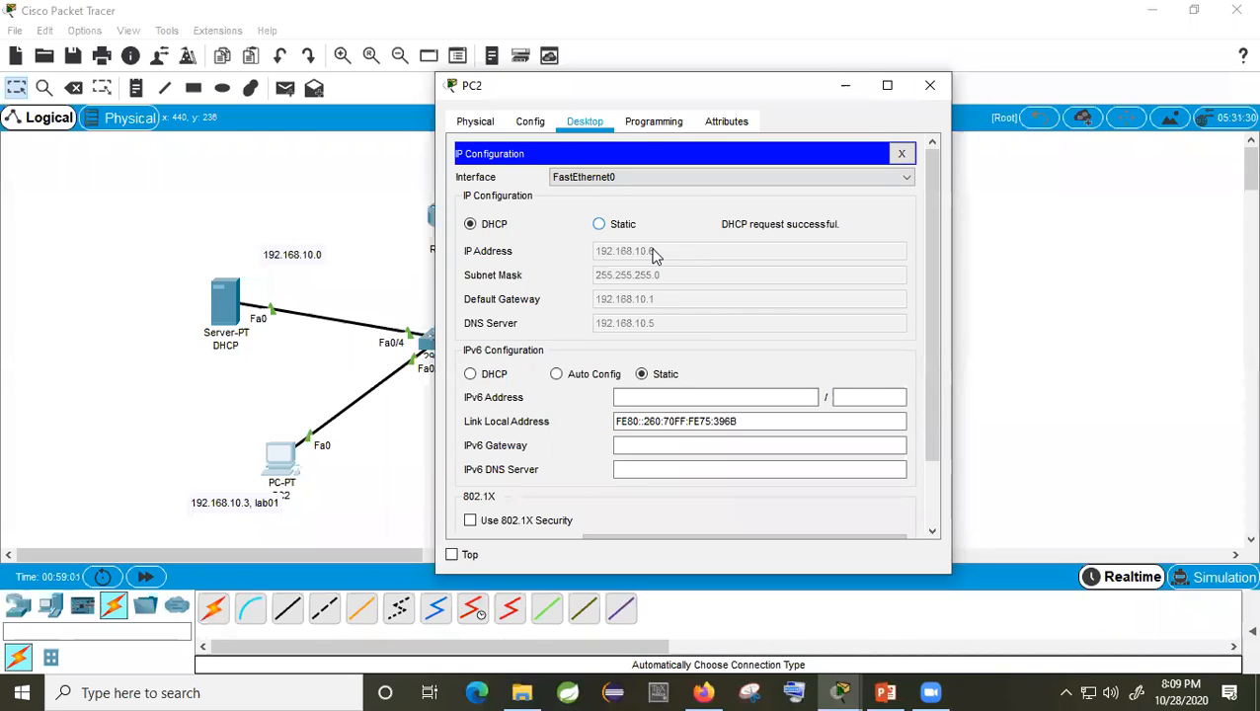
pyautogui.click(930, 95)
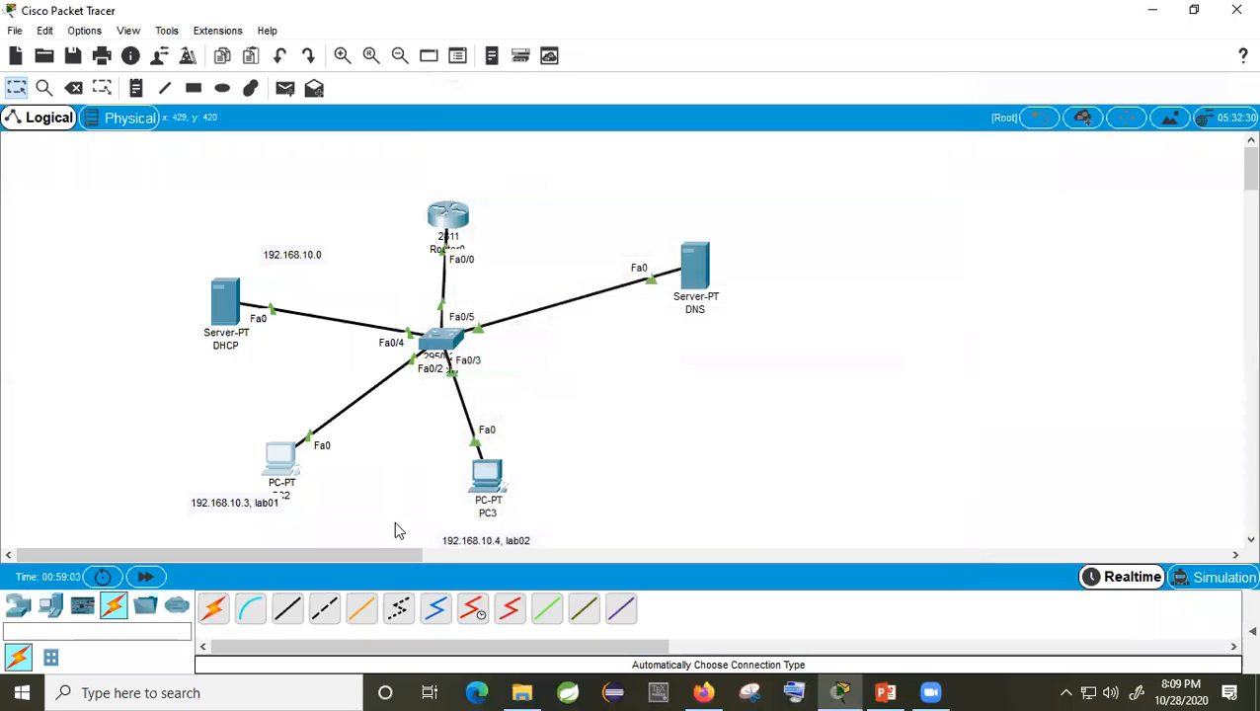
# Step: Renew PC3's DHCP lease the same way so it picks up DNS 192.168.10.5
pyautogui.click(491, 483)
pyautogui.click(462, 214)
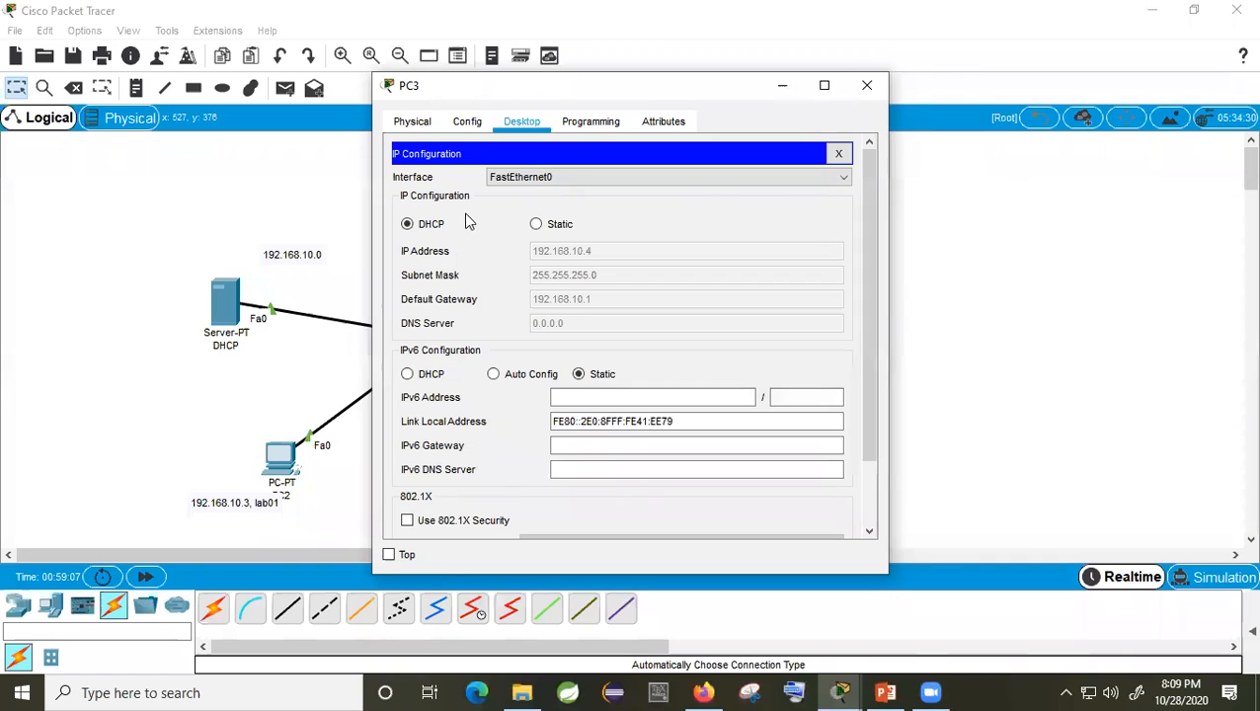
pyautogui.click(535, 225)
pyautogui.click(408, 224)
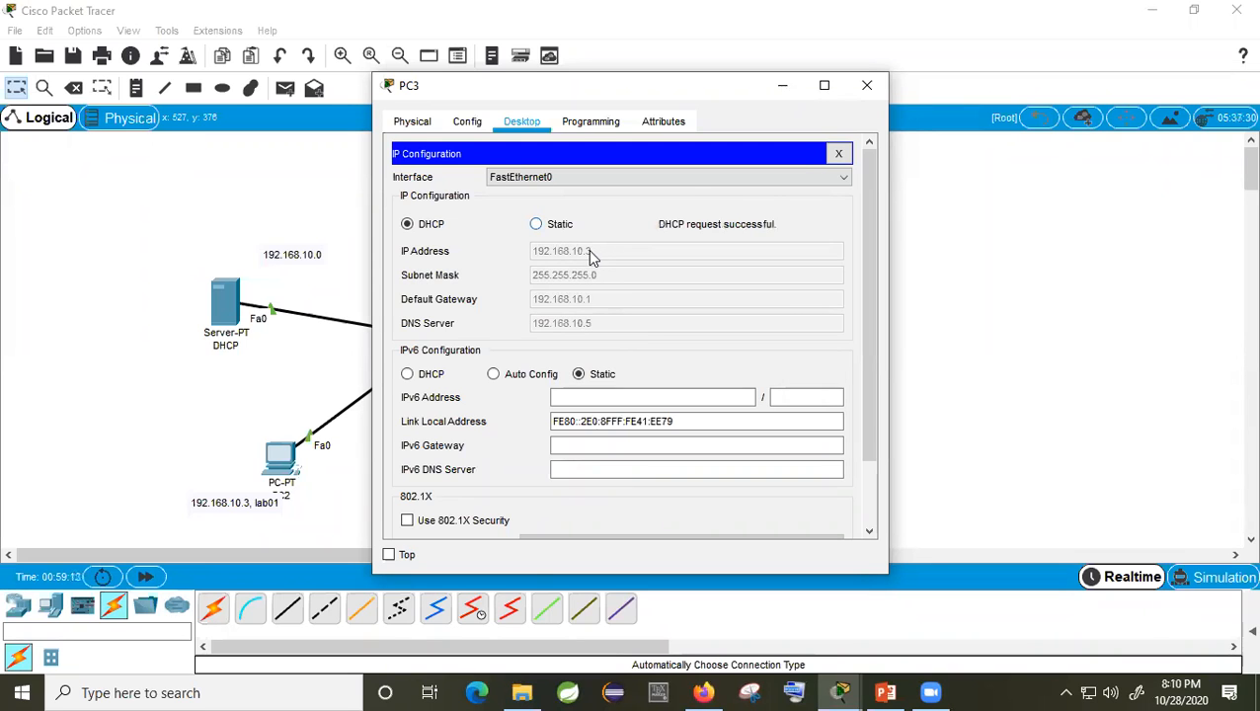
pyautogui.click(866, 86)
# Step: Renew PC2's lease again until it gets 192.168.10.6 with DNS server 192.168.10.5
pyautogui.click(486, 470)
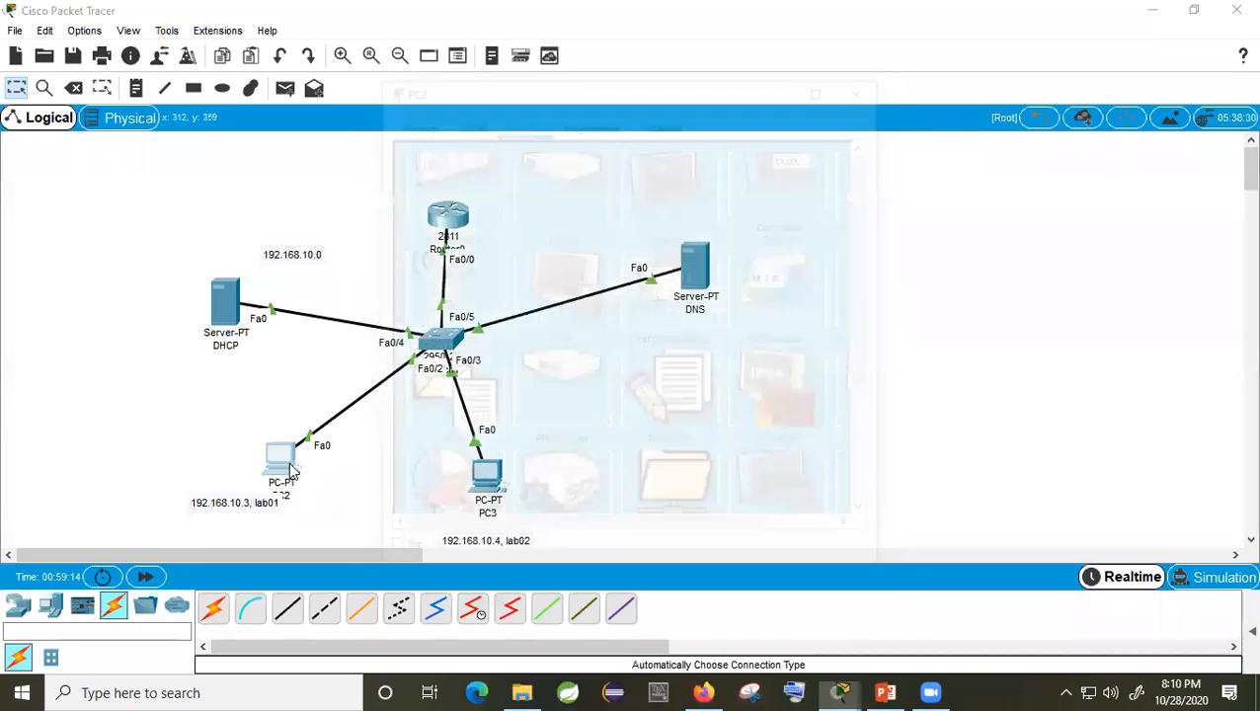
pyautogui.click(436, 242)
pyautogui.click(535, 224)
pyautogui.click(410, 228)
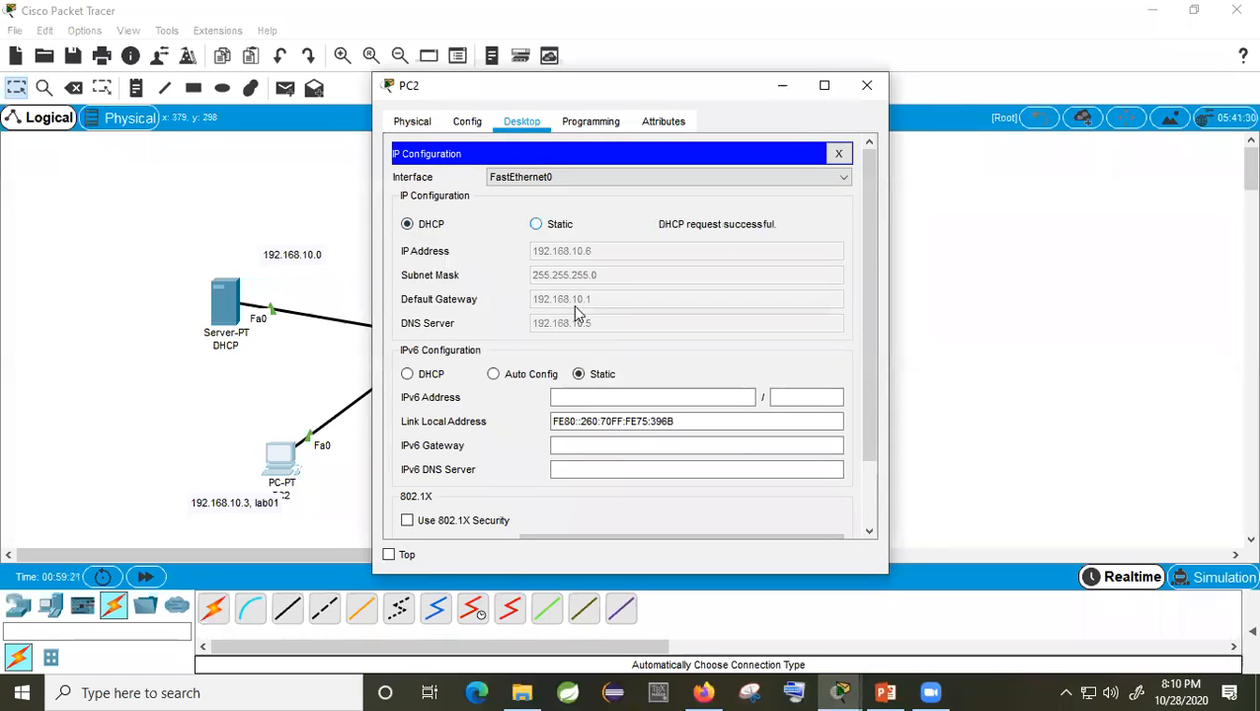
pyautogui.click(536, 225)
pyautogui.click(418, 227)
pyautogui.click(867, 87)
# Step: Update PC2's note to the new address 192.168.10.6
pyautogui.doubleClick(248, 503)
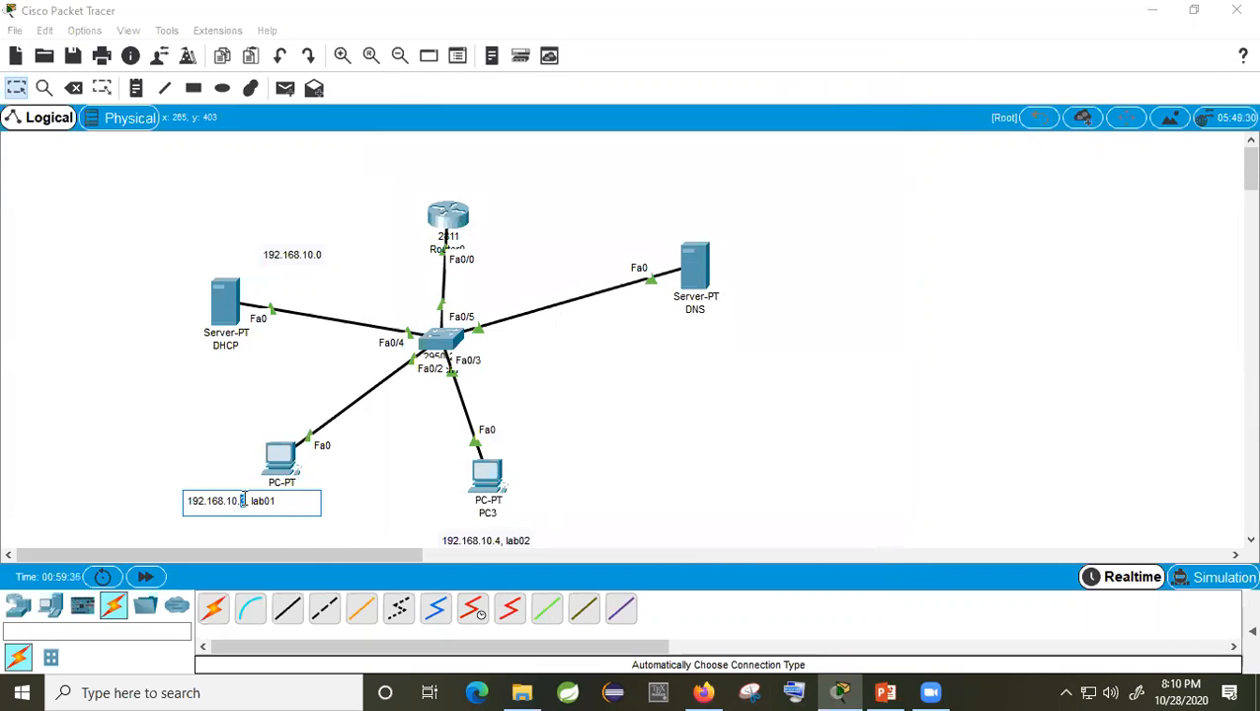
pyautogui.write('6')
pyautogui.click(375, 491)
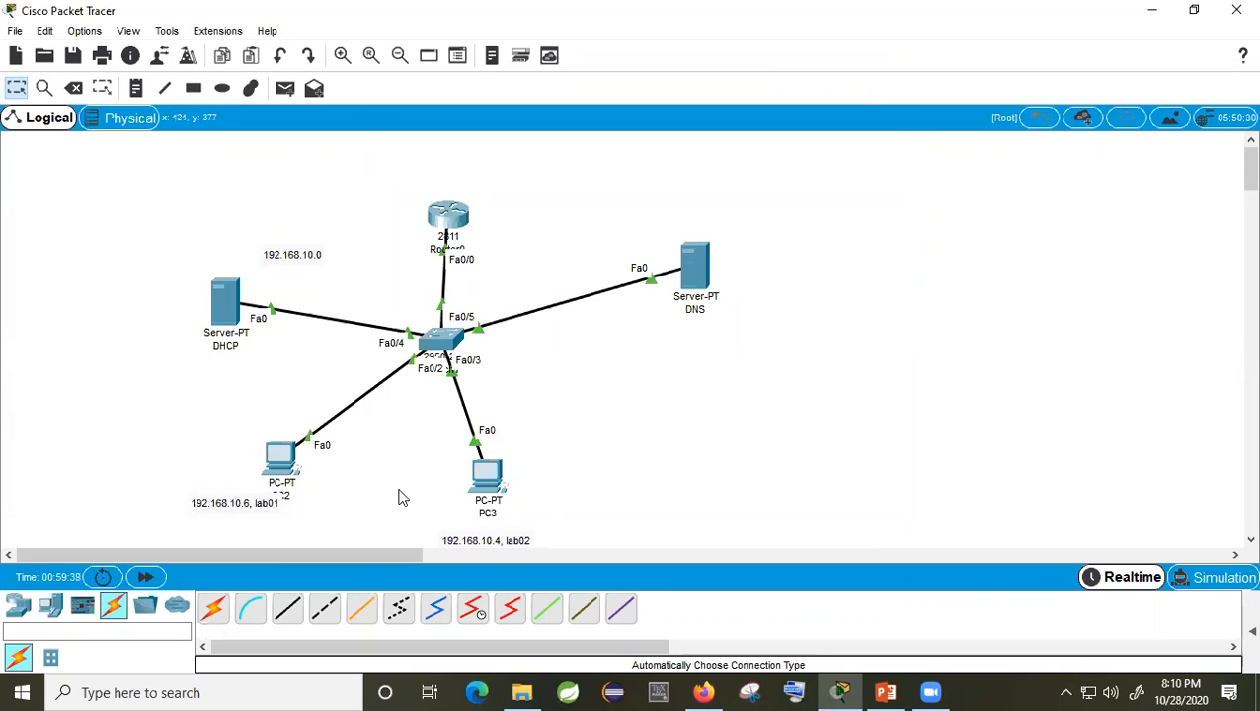
# Step: Check PC3's DHCP address and correct its note to '192.168.10.3, lab02'
pyautogui.click(488, 477)
pyautogui.click(484, 202)
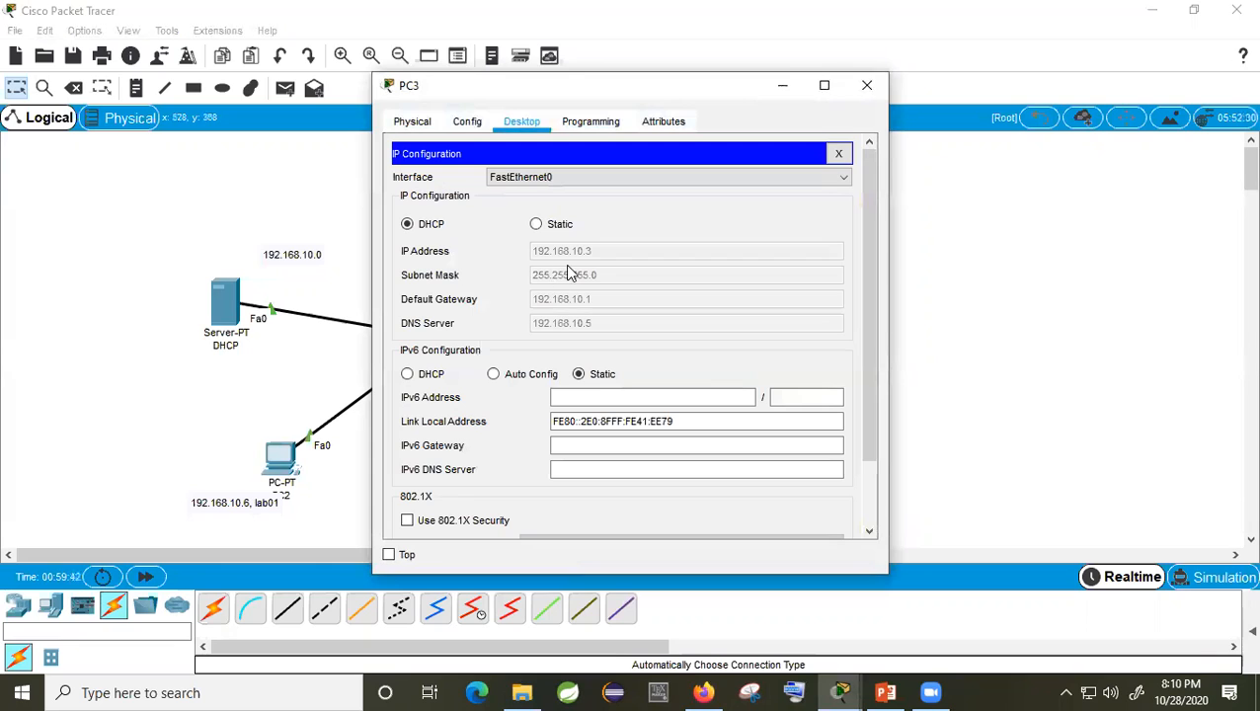
pyautogui.click(867, 86)
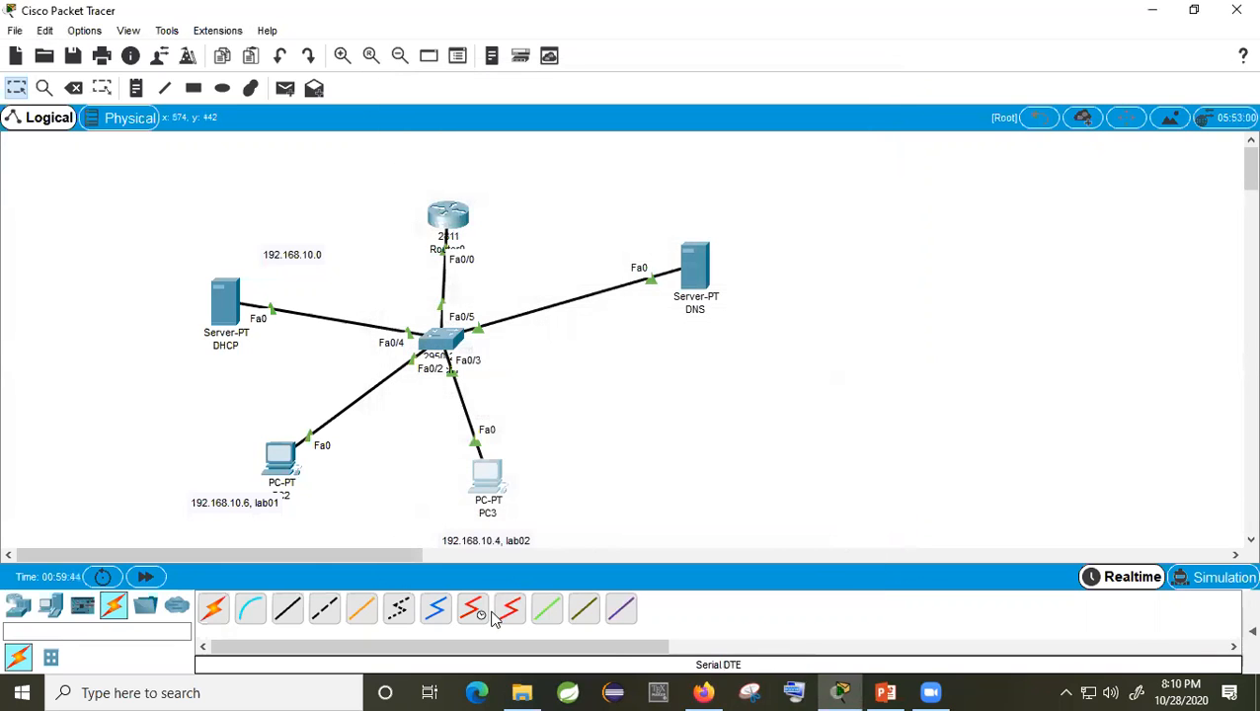
pyautogui.doubleClick(491, 540)
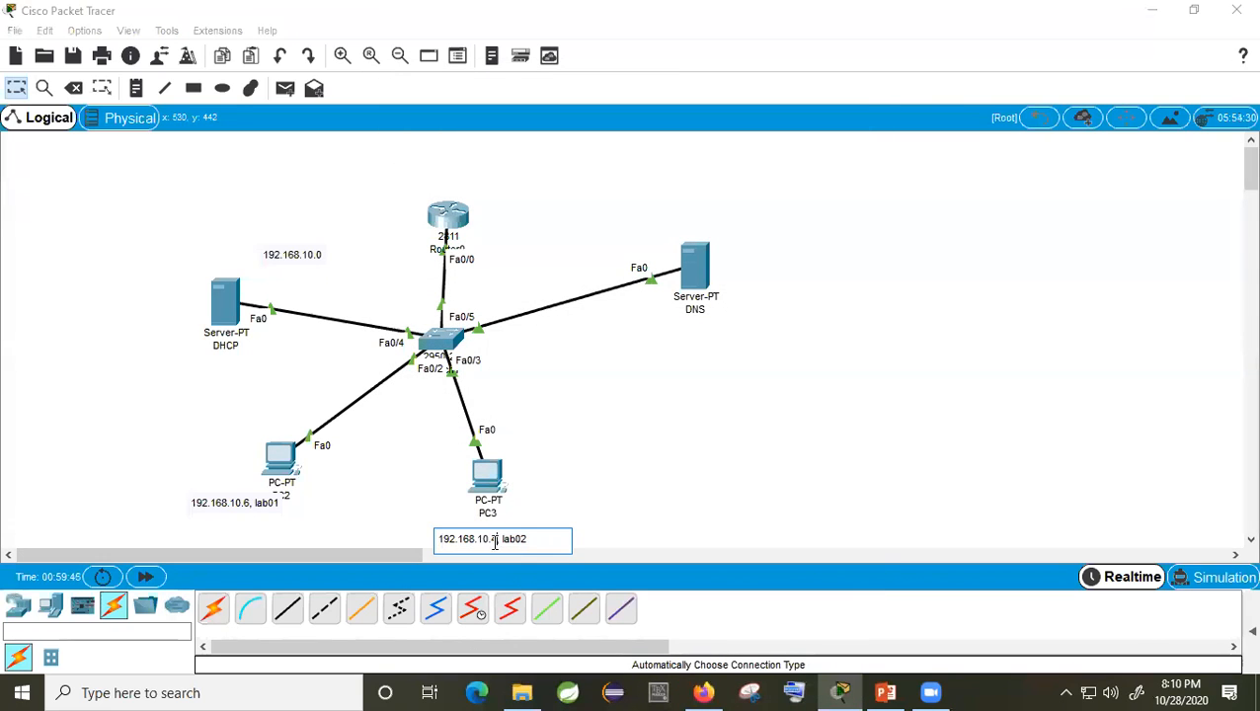
pyautogui.click(642, 481)
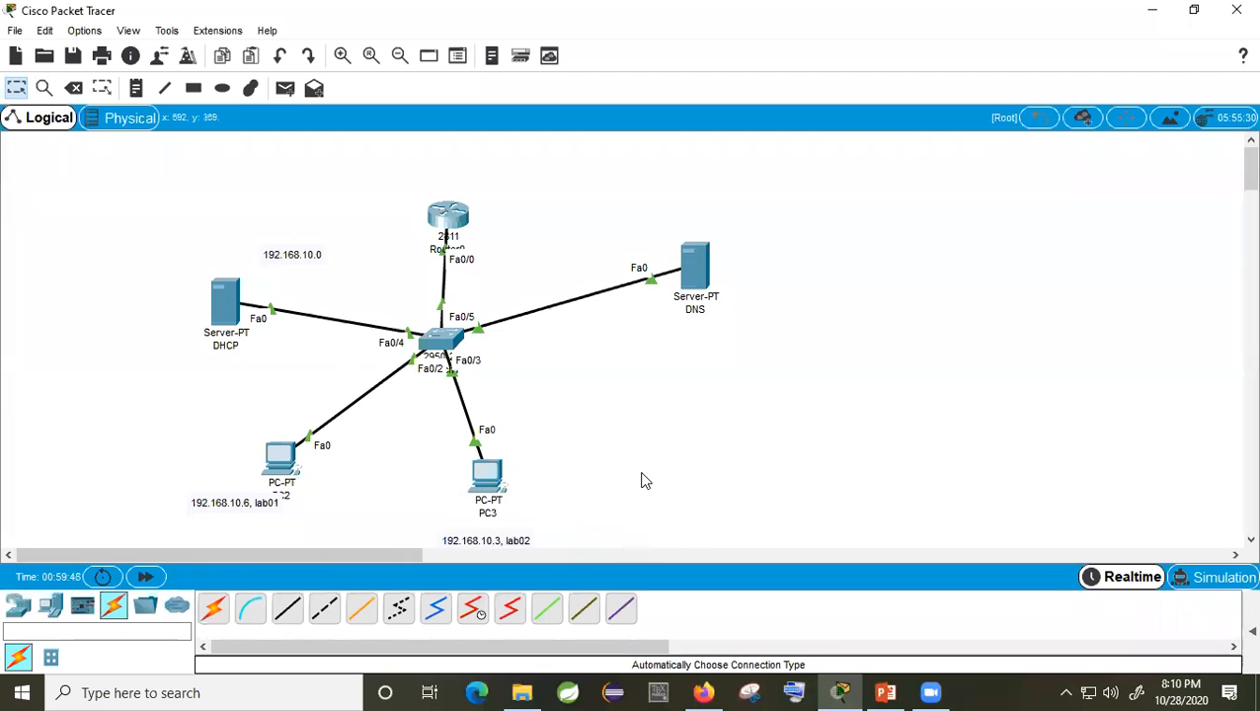
# Step: Move the DNS server up and add a '192.168.10.5' note below it
pyautogui.moveTo(690, 284); pyautogui.dragTo(679, 255)
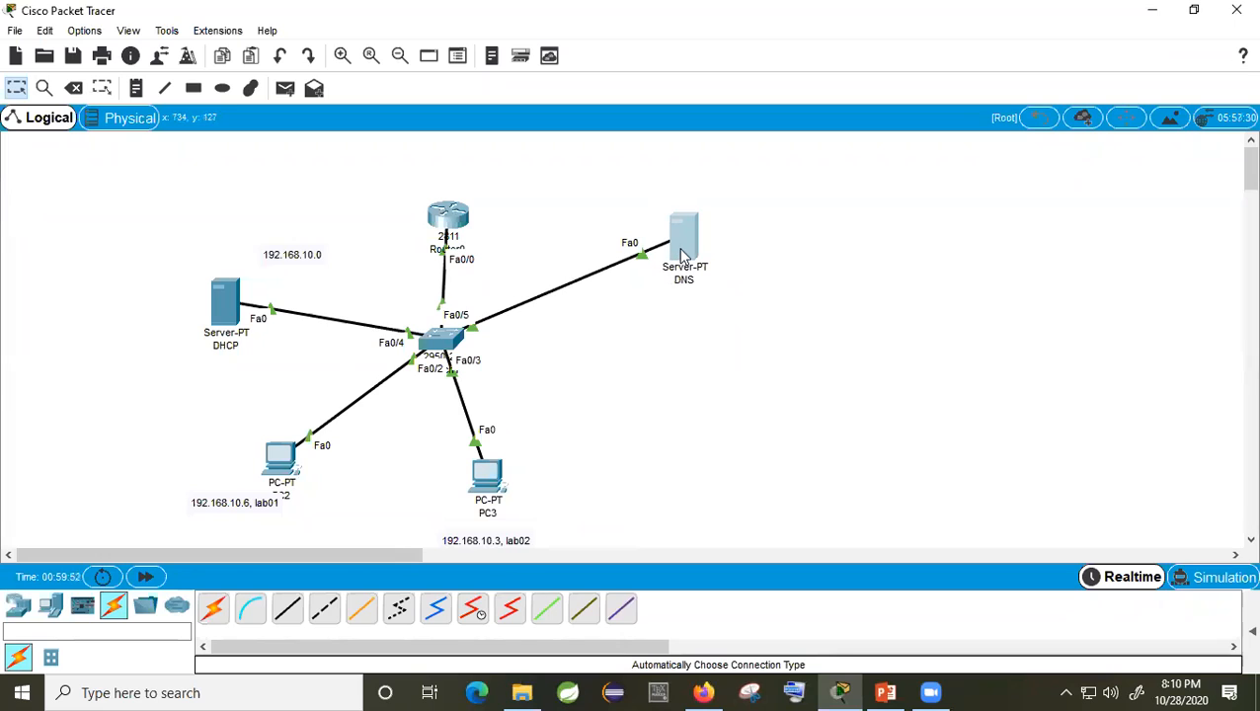
pyautogui.click(136, 88)
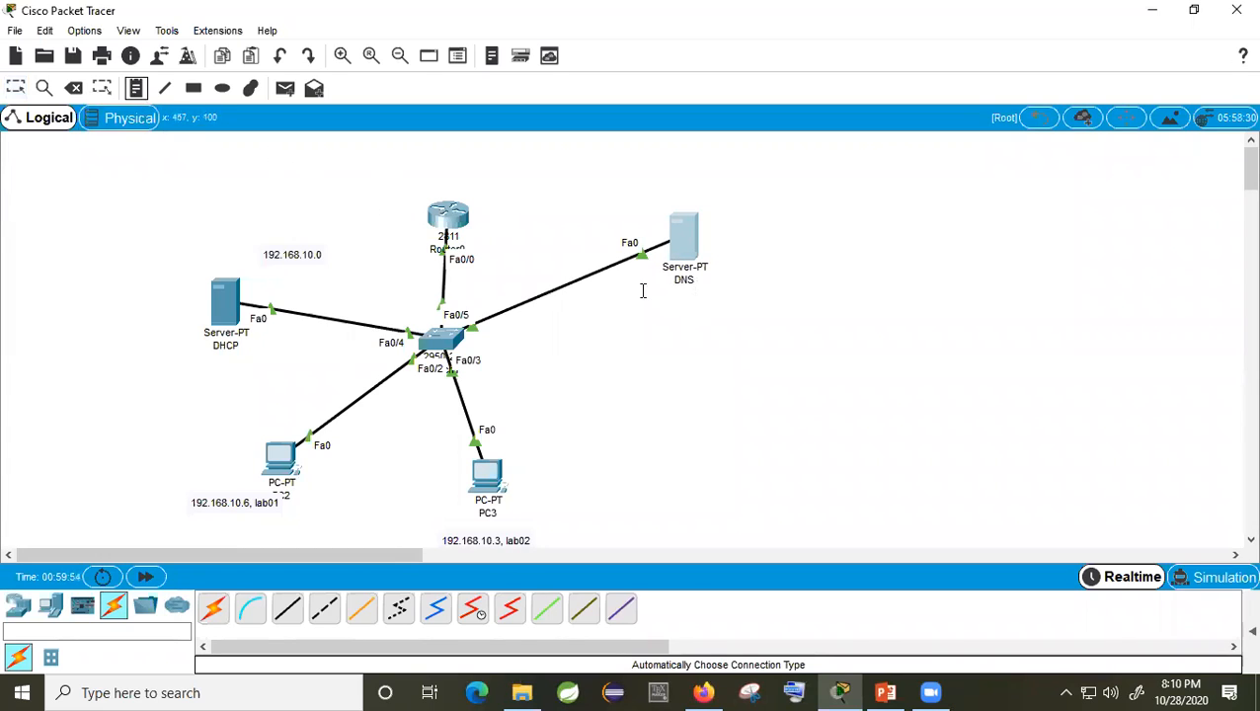
pyautogui.click(632, 296)
pyautogui.write('192.168.10.5')
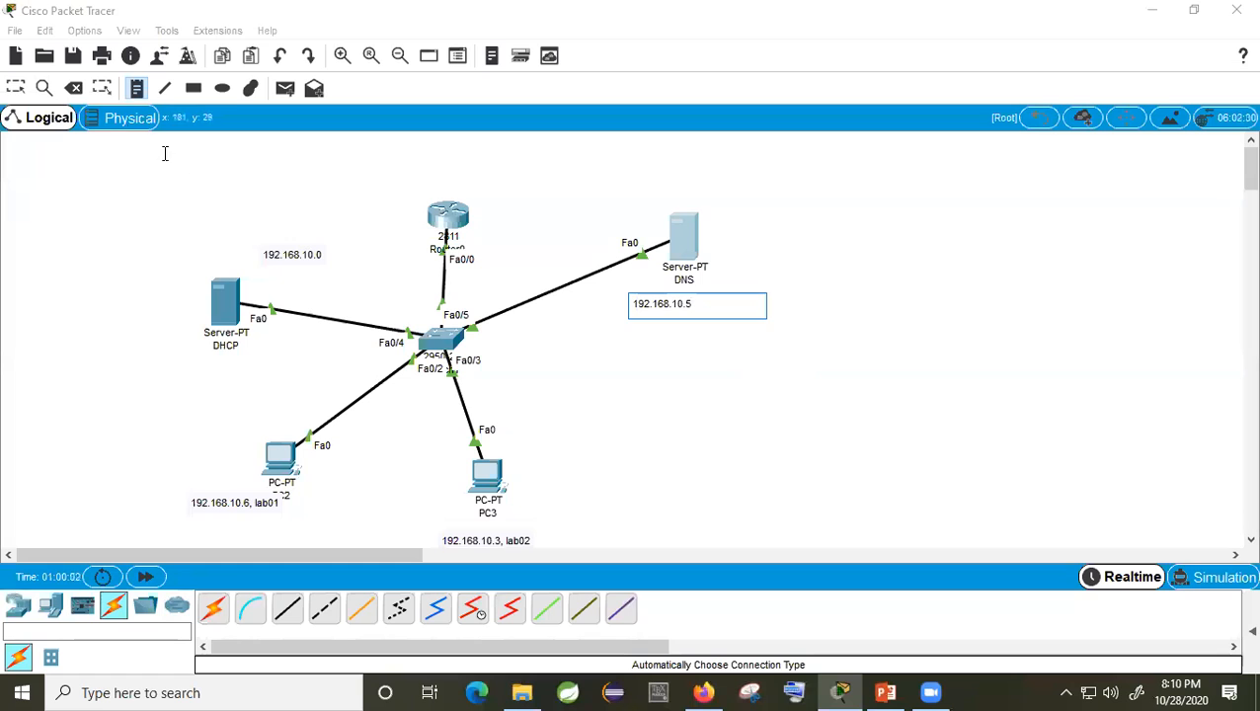
pyautogui.click(24, 89)
# Step: Check the DNS server's static IP and turn its DNS service on
pyautogui.click(686, 247)
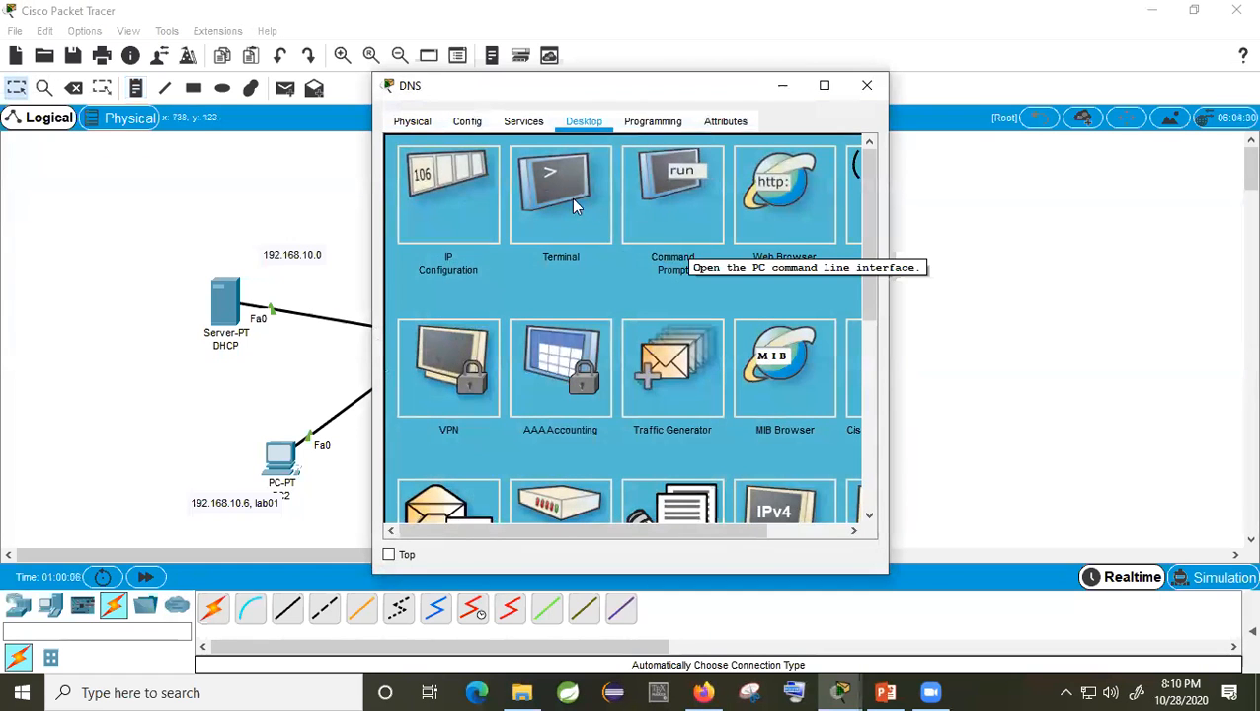
pyautogui.click(455, 209)
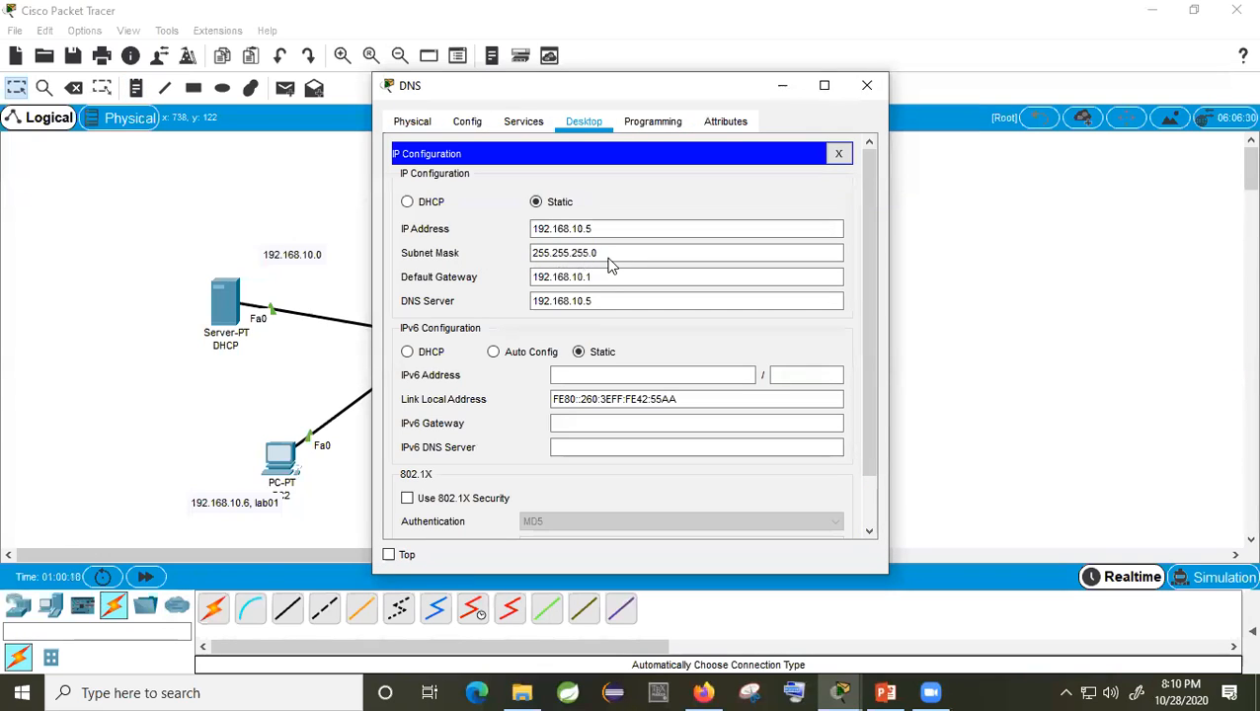
pyautogui.click(524, 122)
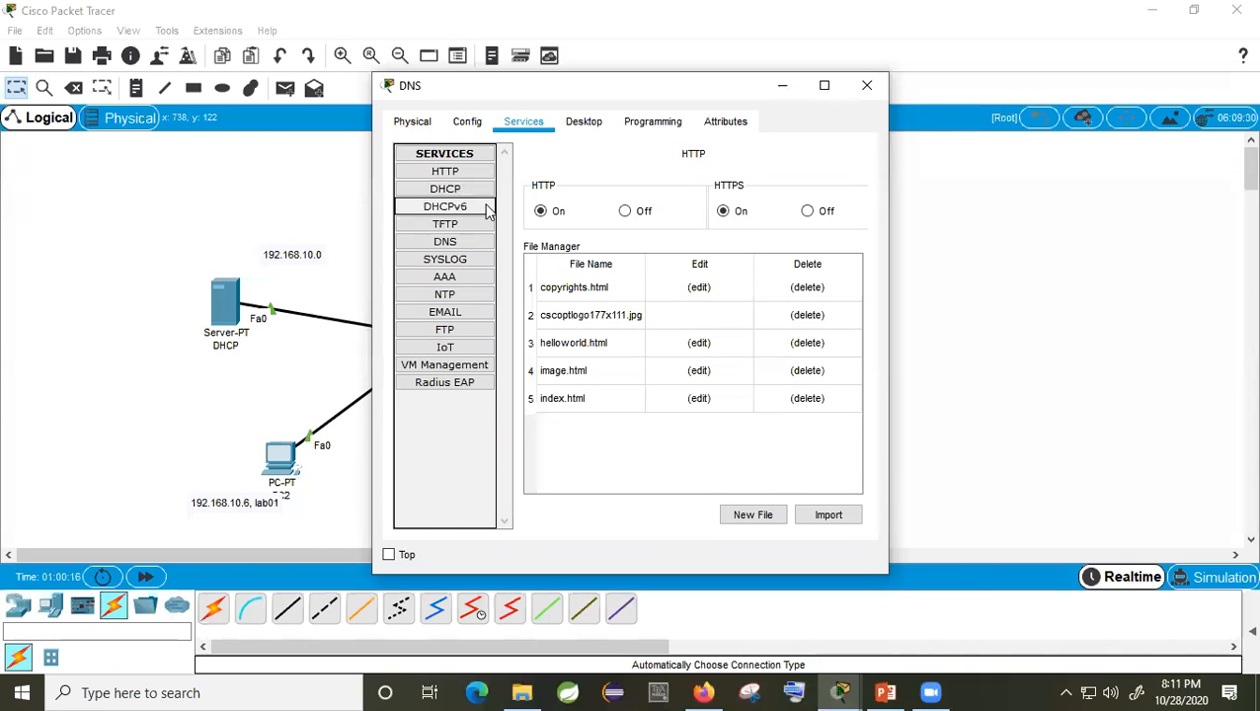
pyautogui.click(453, 246)
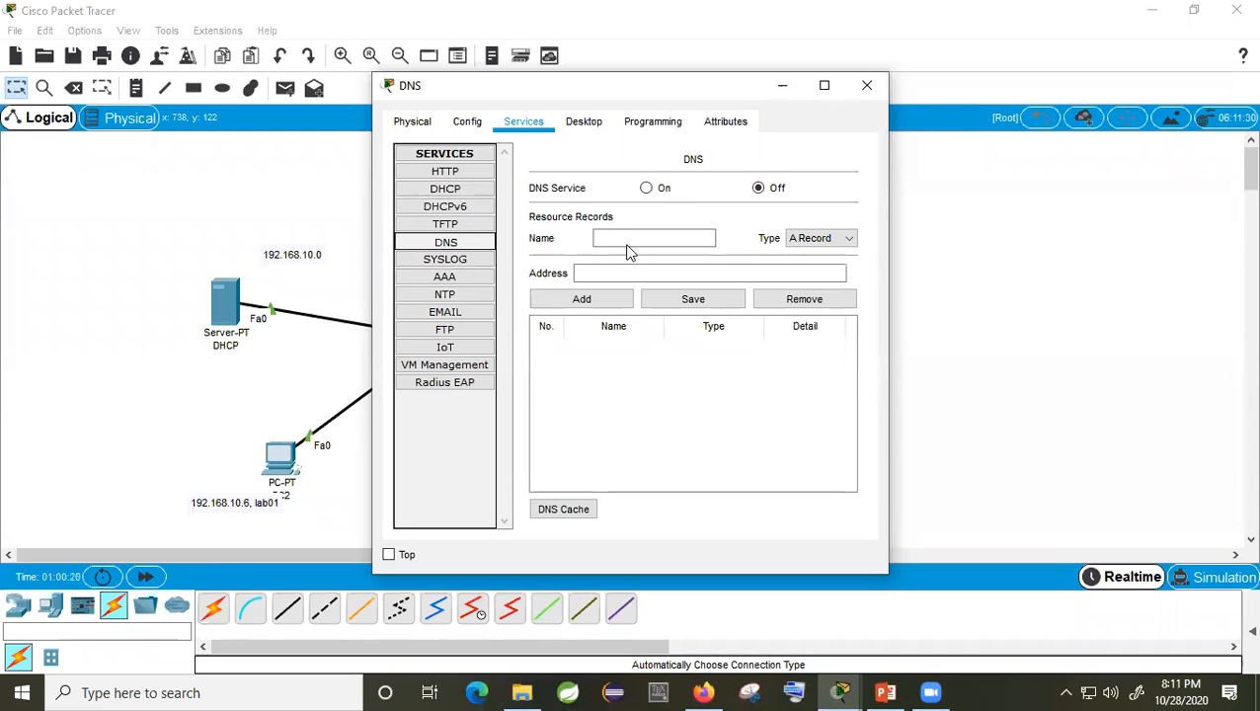
pyautogui.click(646, 188)
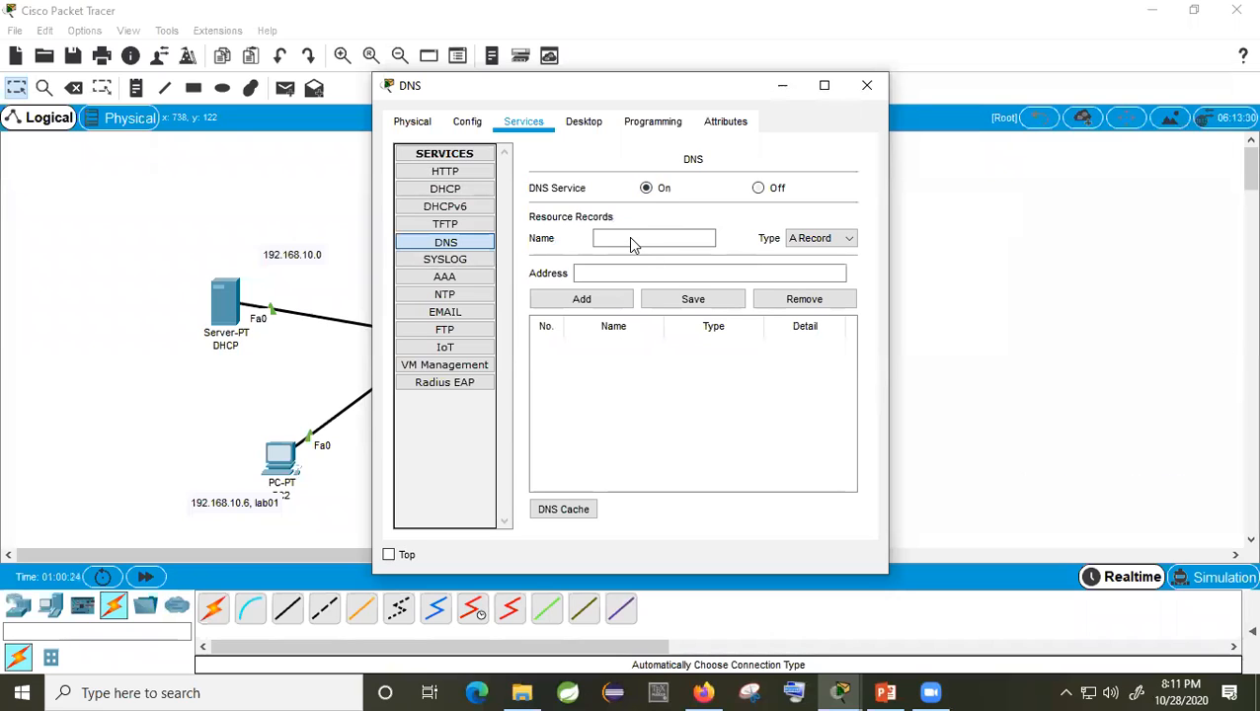
# Step: Add an A record mapping lab01 to 192.168.10.6
pyautogui.click(628, 236)
pyautogui.write('lab01')
pyautogui.click(683, 277)
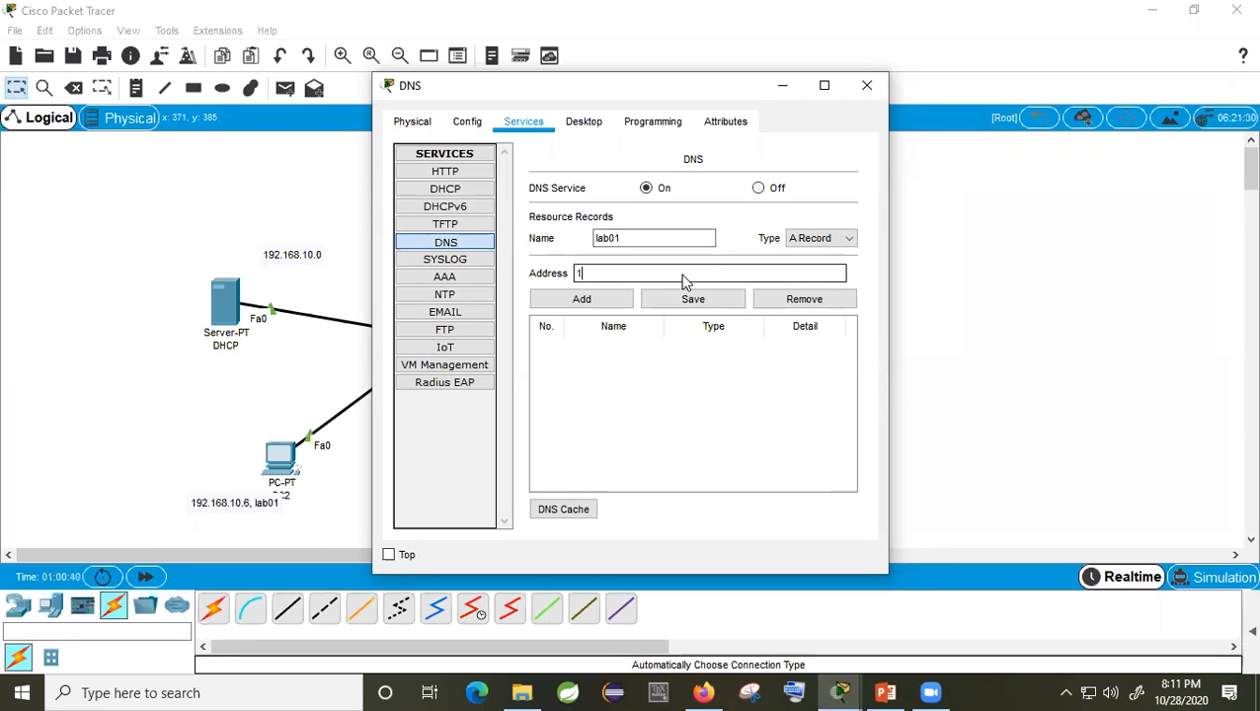
pyautogui.write('192.168.10.6')
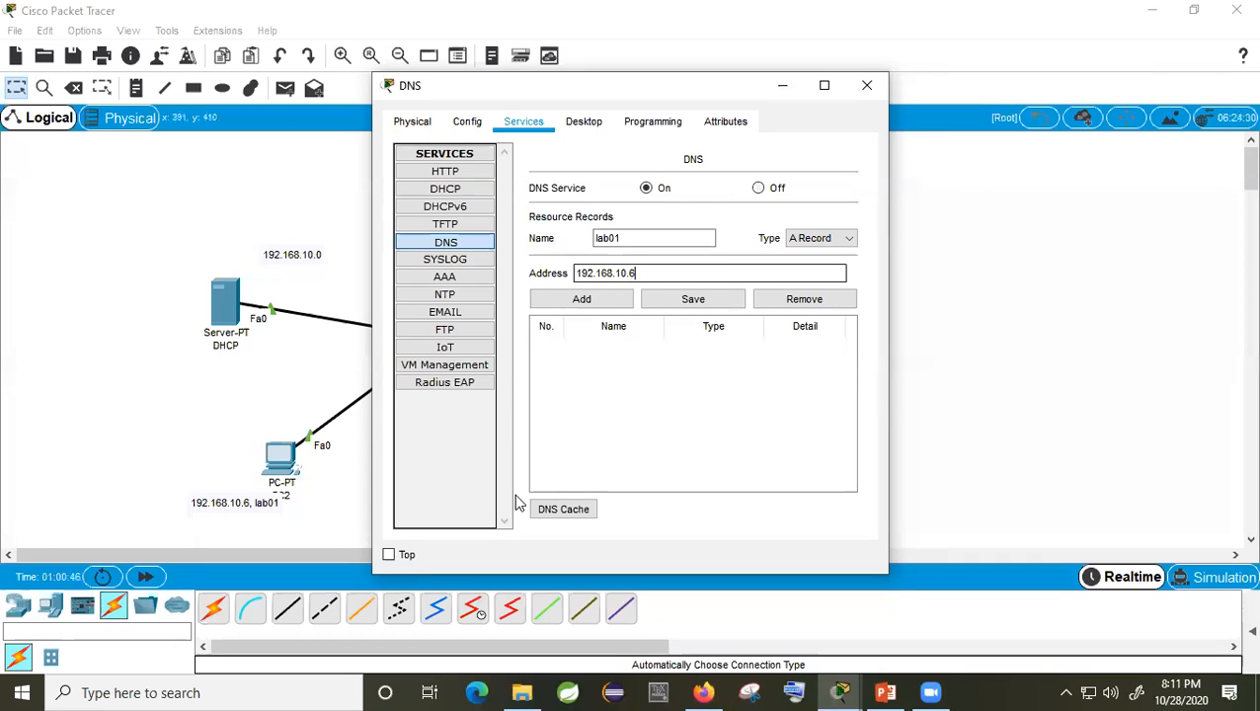
pyautogui.click(598, 297)
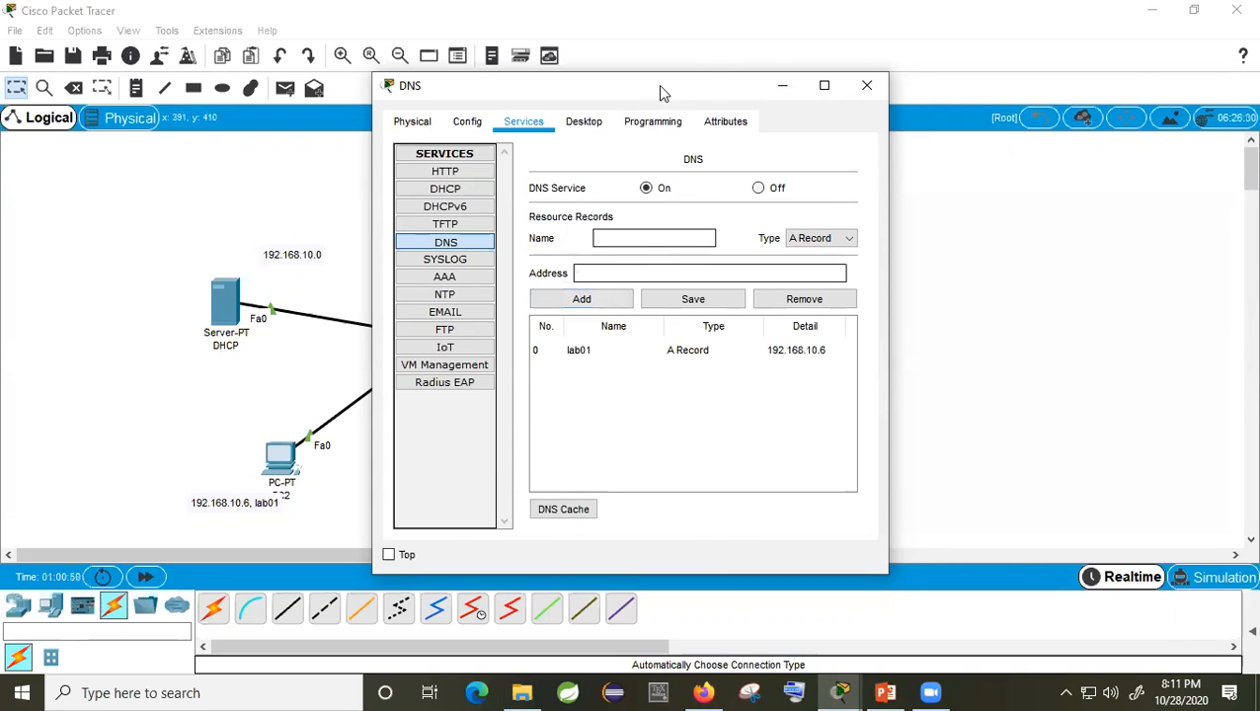
# Step: Add an A record mapping lab02 to 192.168.10.3 and close the server
pyautogui.moveTo(661, 87); pyautogui.dragTo(975, 69)
pyautogui.click(975, 221)
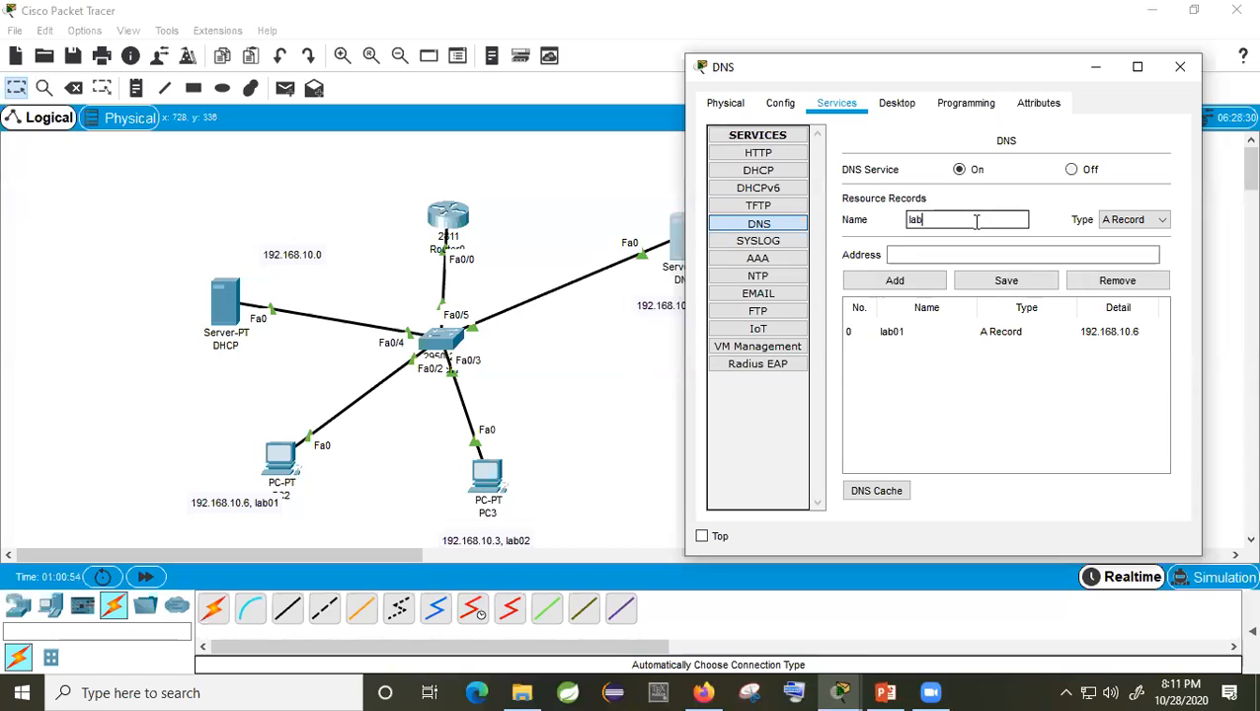
pyautogui.click(975, 256)
pyautogui.write('192.168.10.3')
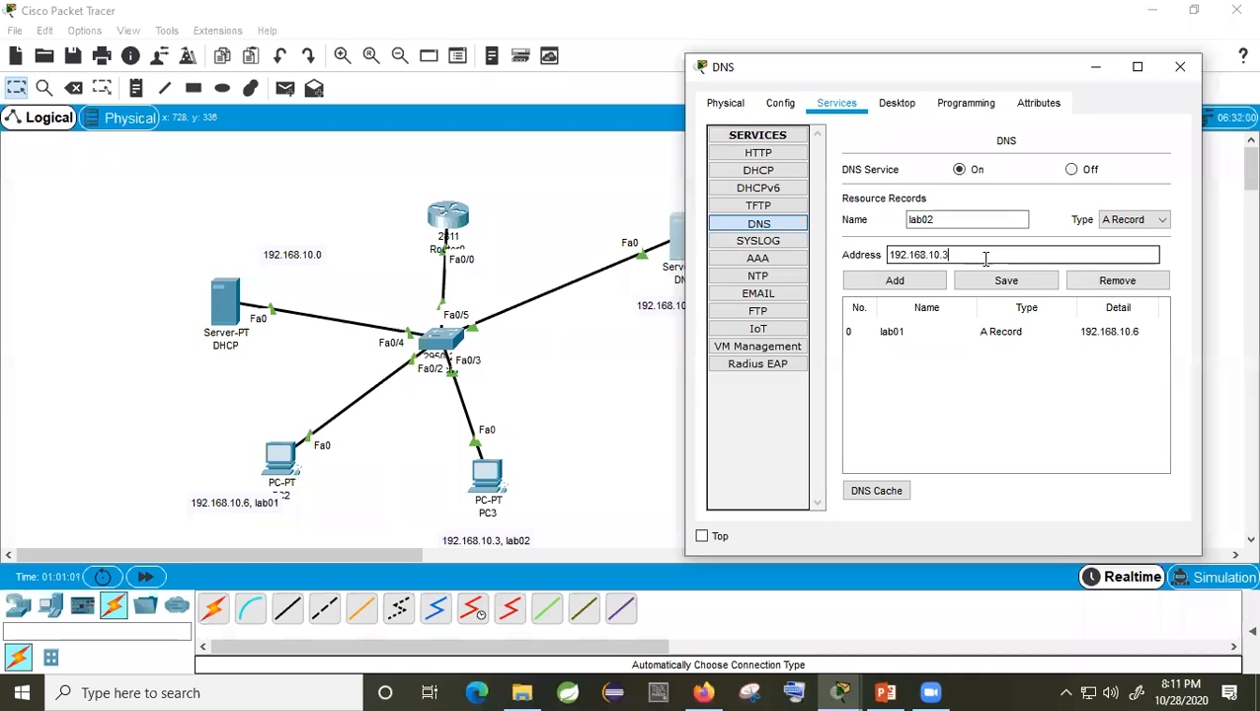
pyautogui.click(924, 286)
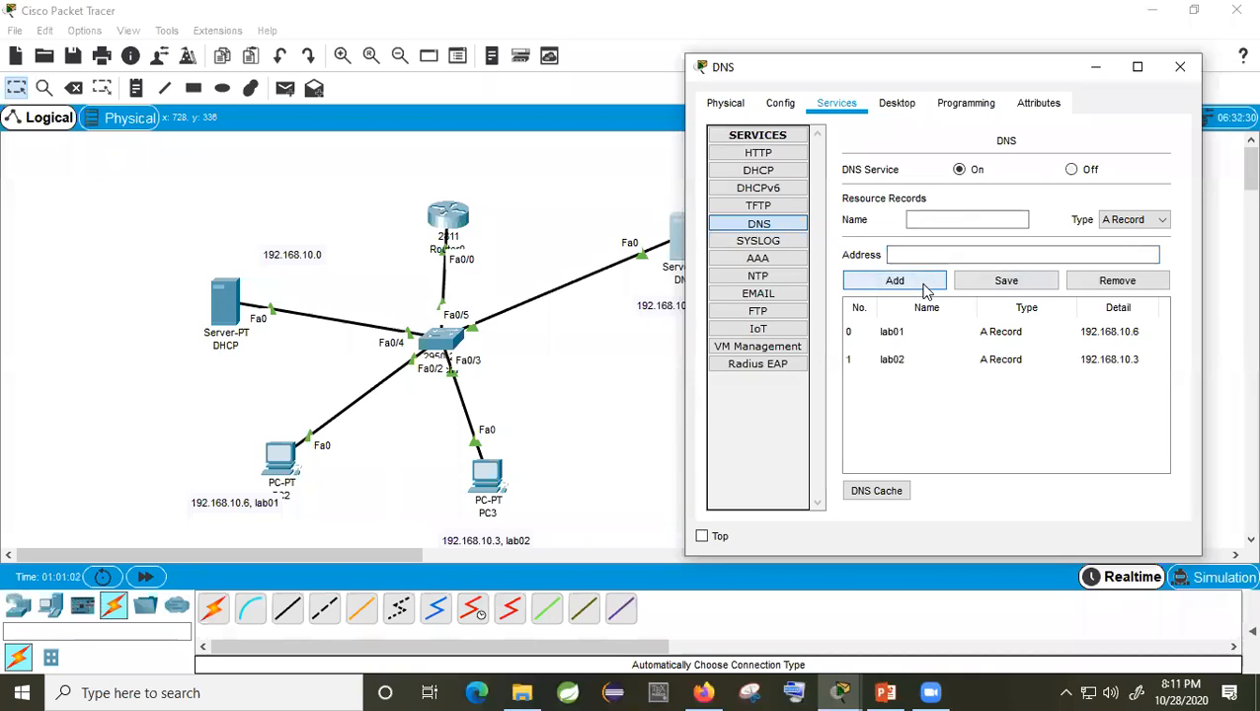
pyautogui.click(1180, 66)
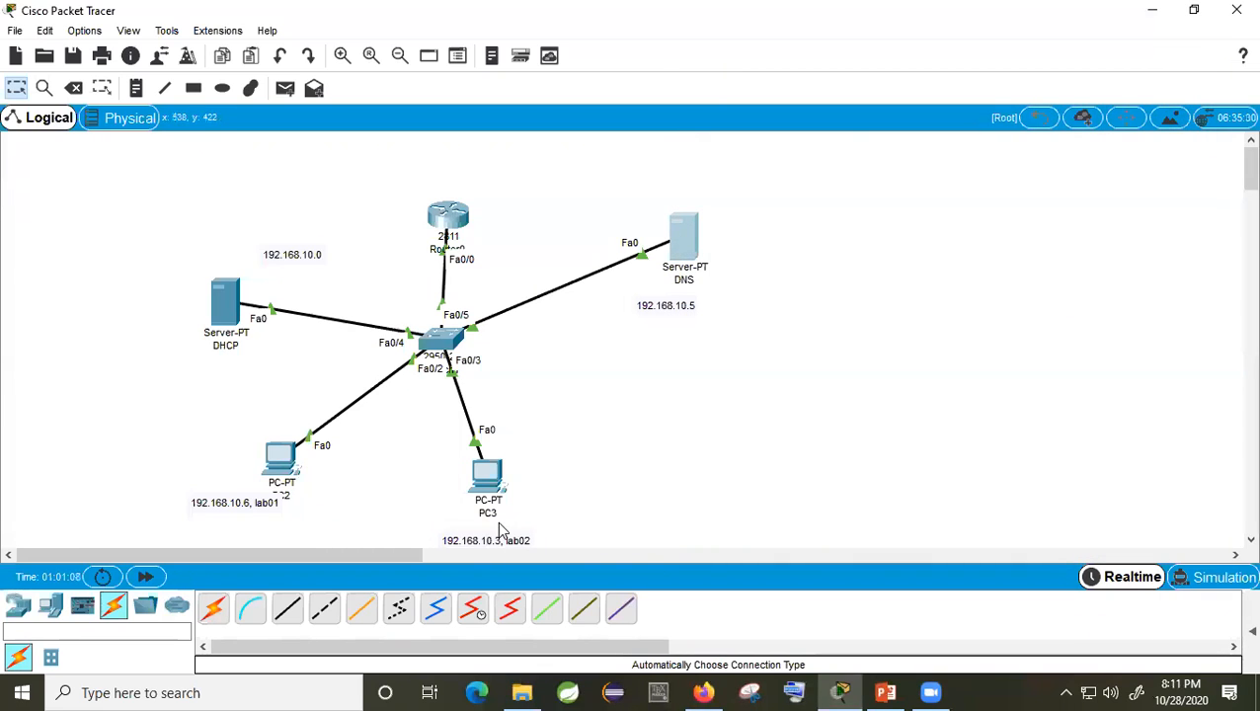
# Step: Review the saved DNS records, then view PC2's IP configuration
pyautogui.click(687, 239)
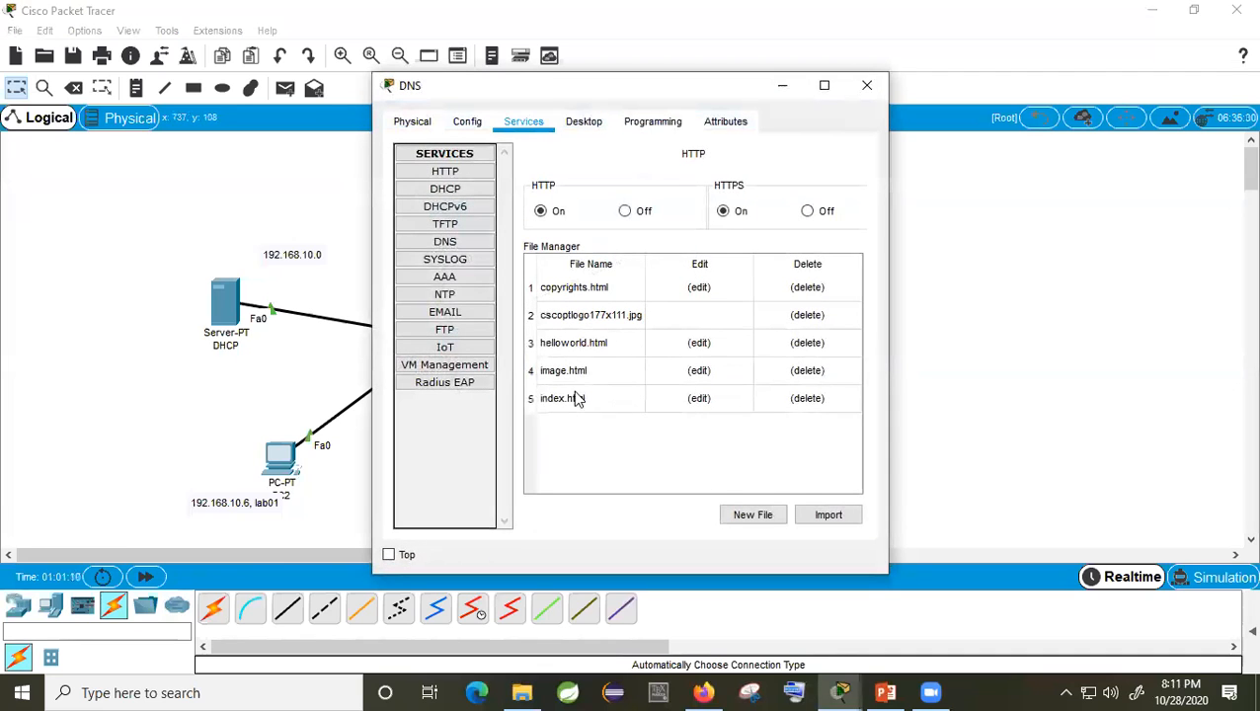
pyautogui.click(446, 242)
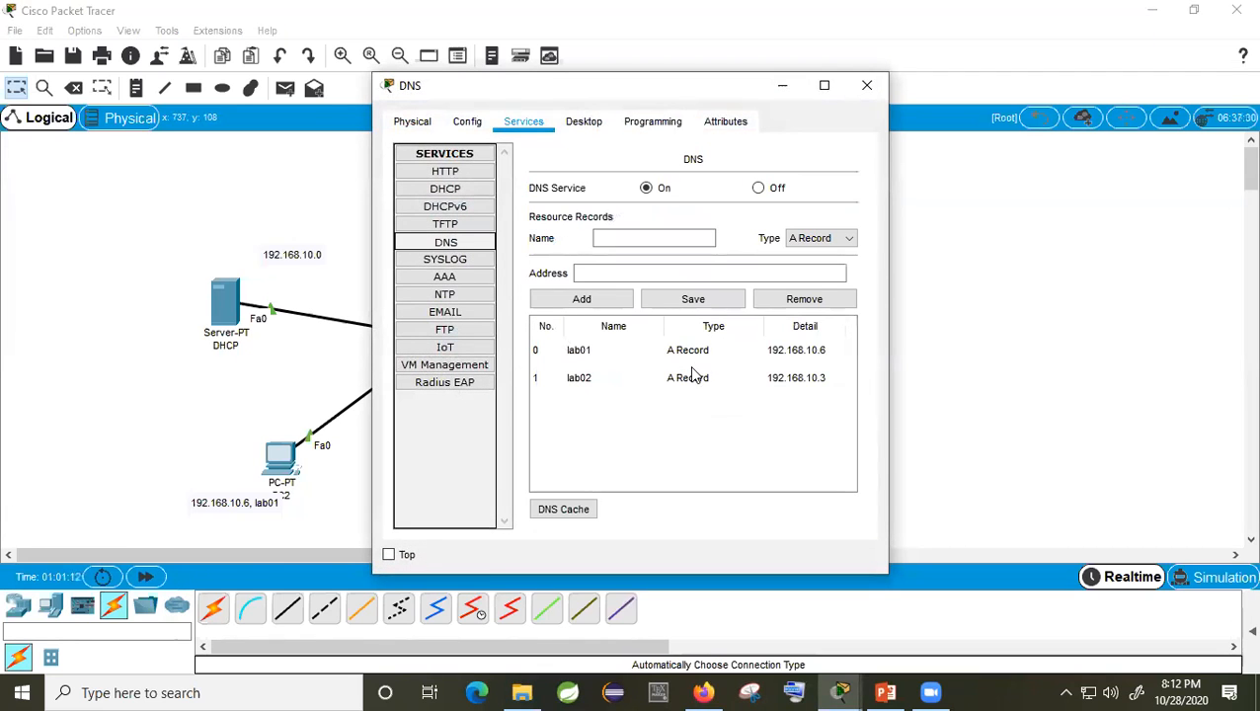
pyautogui.click(578, 355)
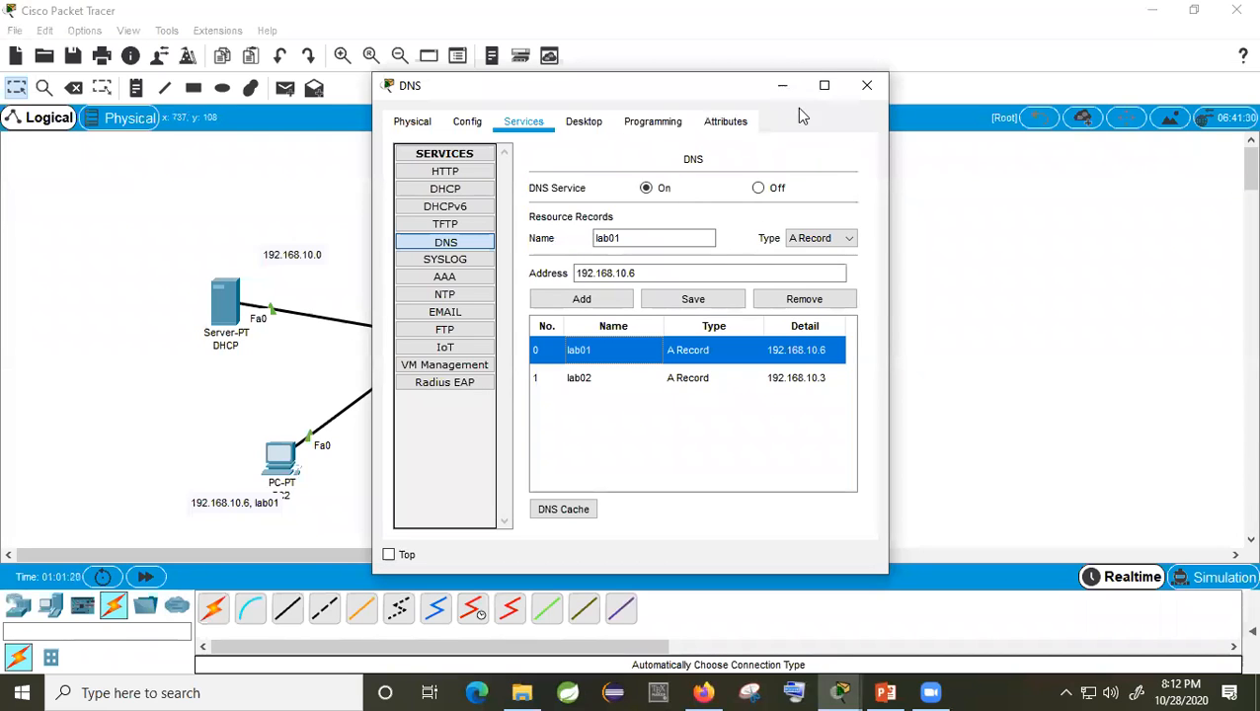
pyautogui.click(865, 86)
pyautogui.click(284, 468)
pyautogui.click(464, 242)
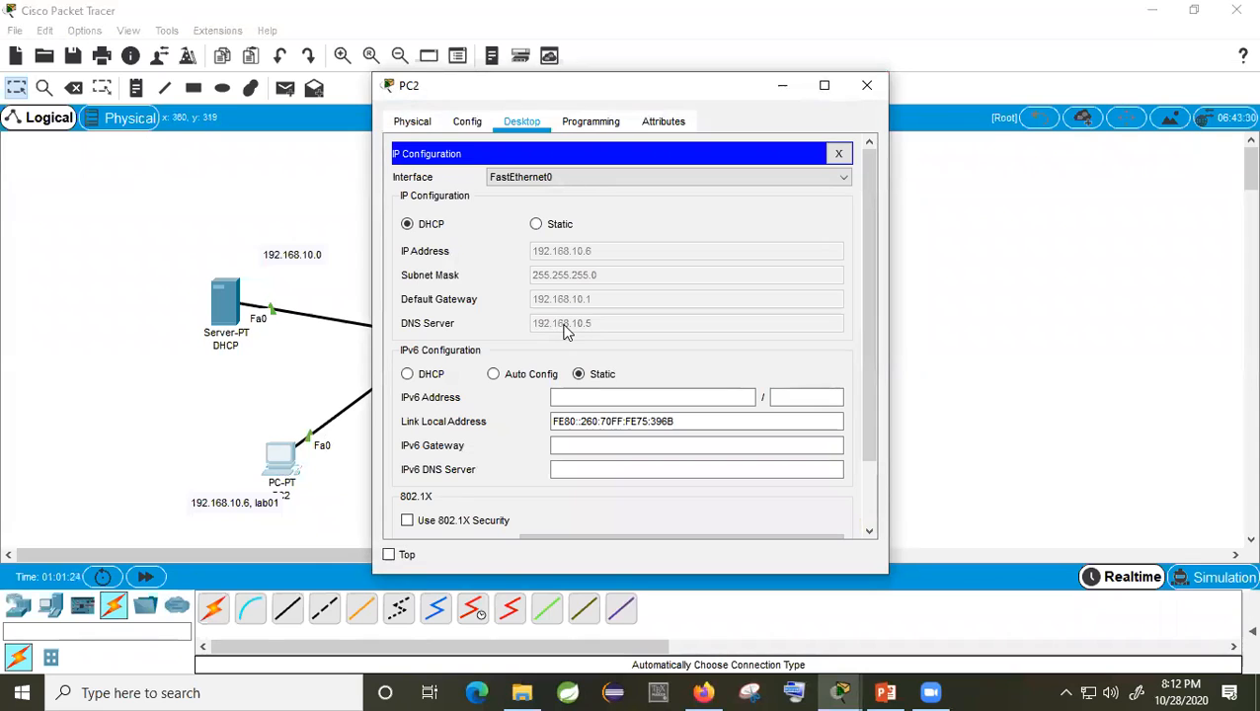
# Step: Rerun 'ping lab02' from PC2's command prompt, resolving to 192.168.10.3 with 0% loss
pyautogui.click(866, 86)
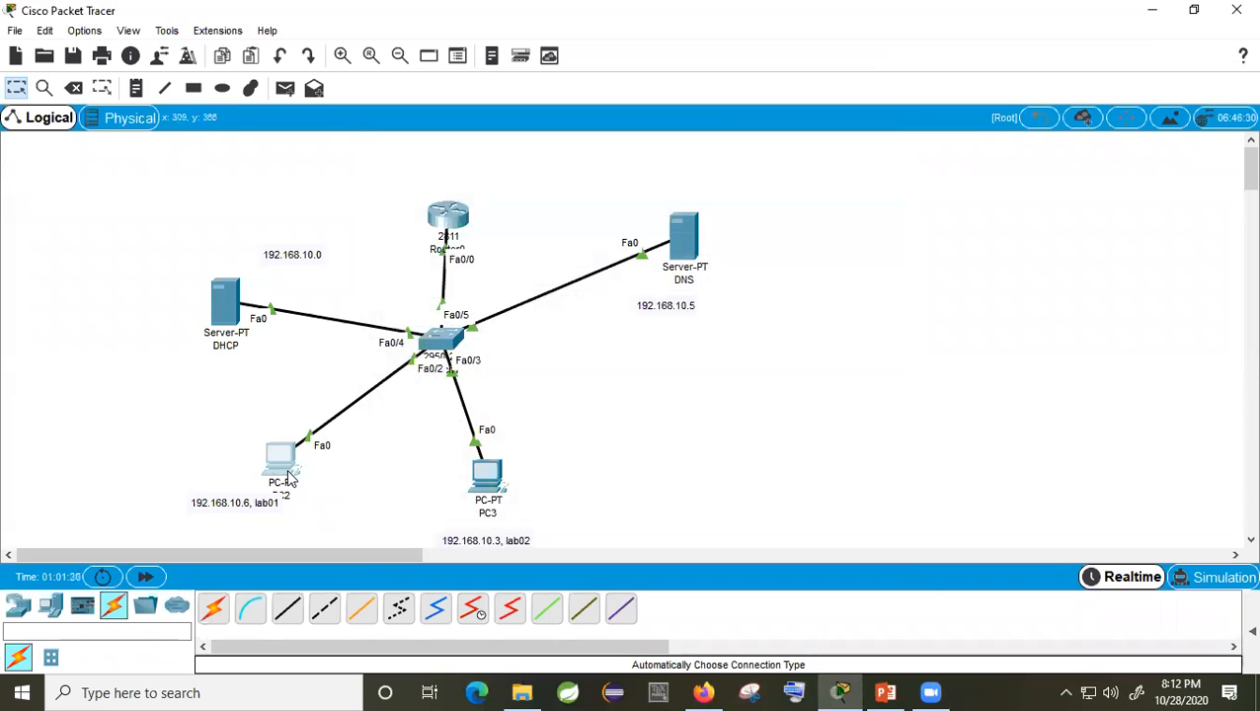
pyautogui.moveTo(291, 475)
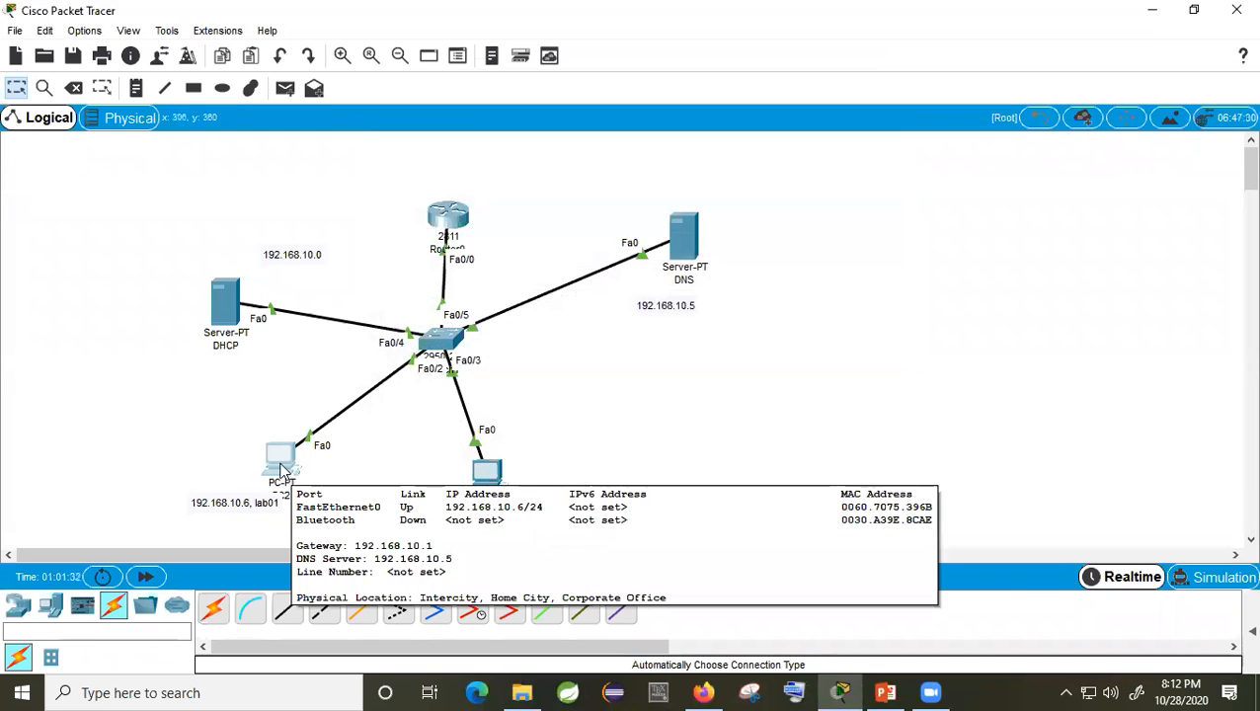
pyautogui.click(286, 467)
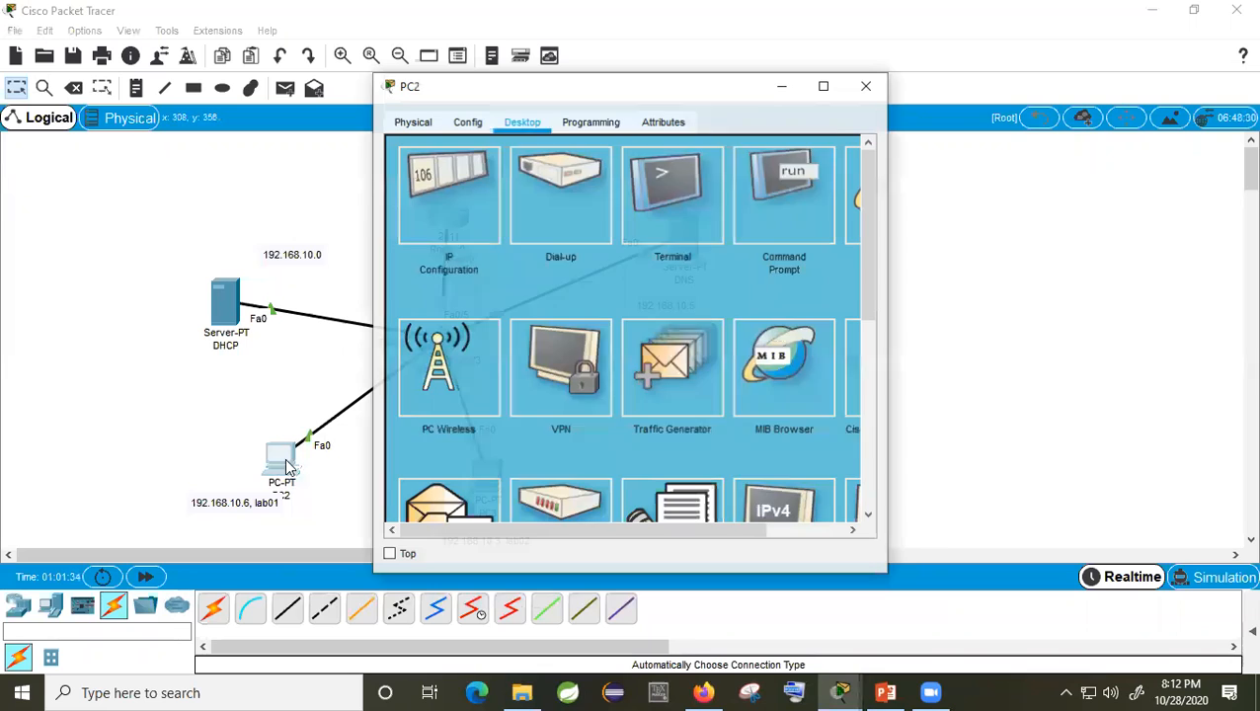
pyautogui.click(796, 223)
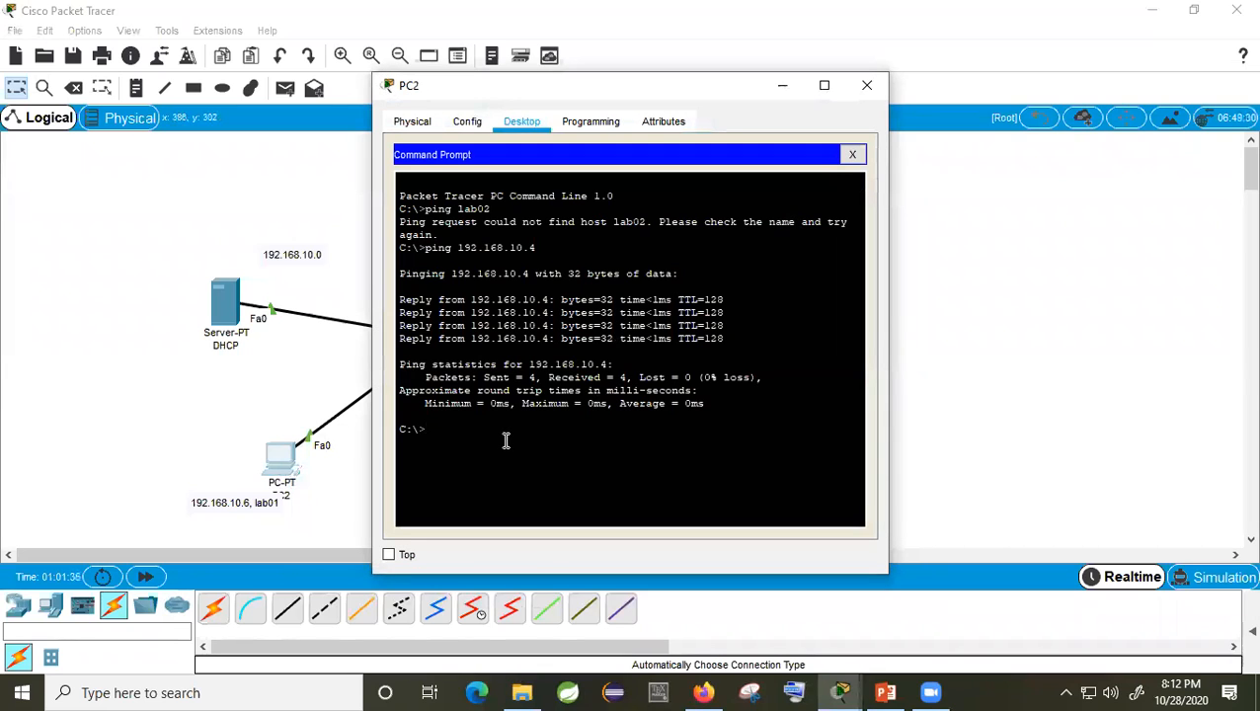
pyautogui.press('Up')
pyautogui.press('Up')
pyautogui.press('Return')
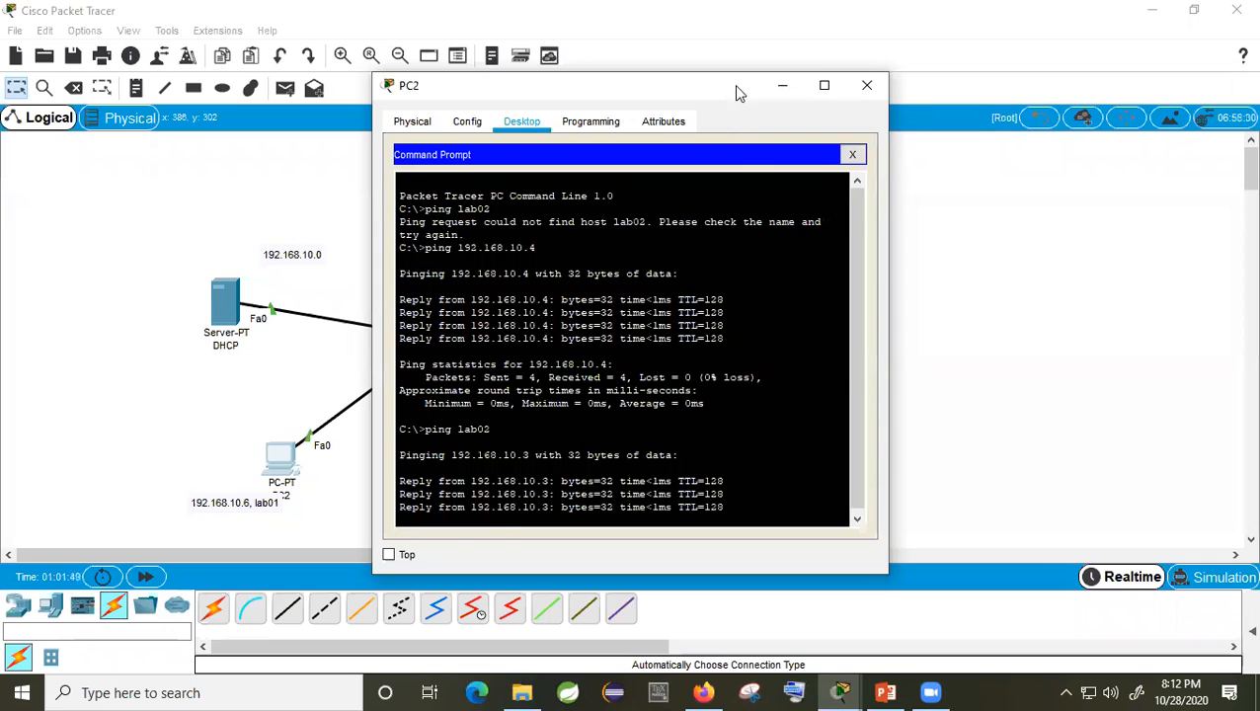
pyautogui.moveTo(733, 85); pyautogui.dragTo(828, 17)
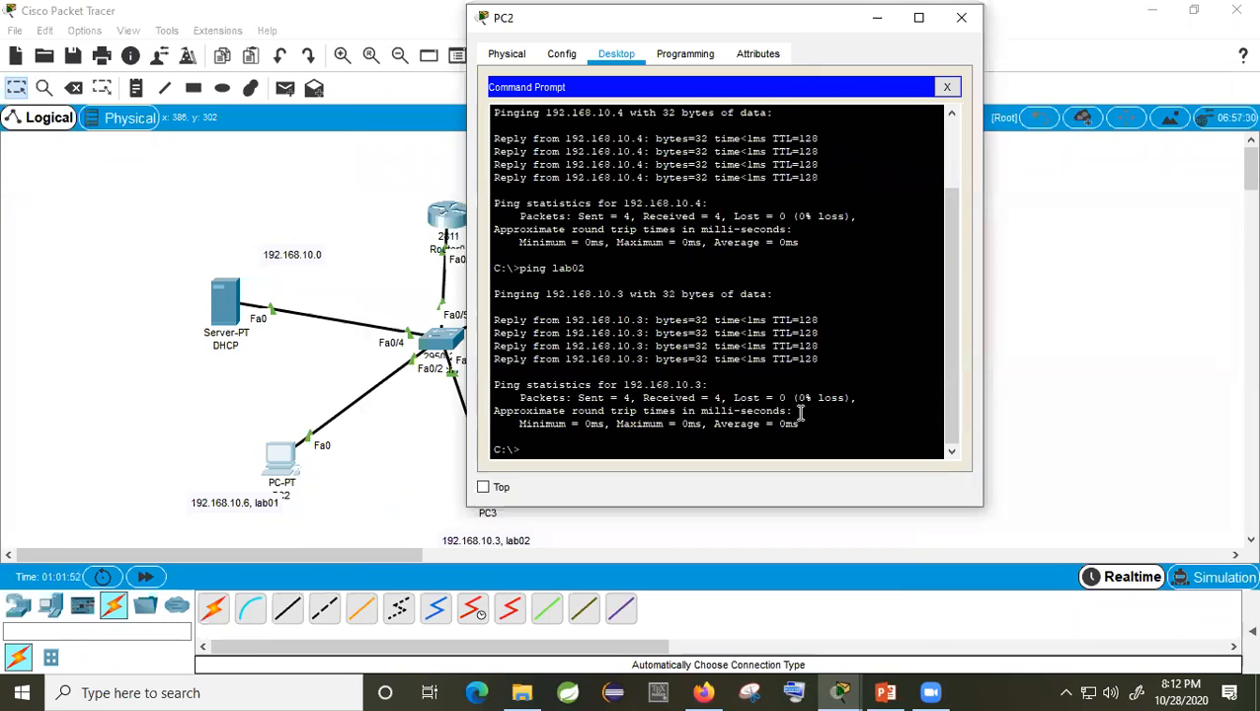
pyautogui.moveTo(799, 424); pyautogui.dragTo(486, 284)
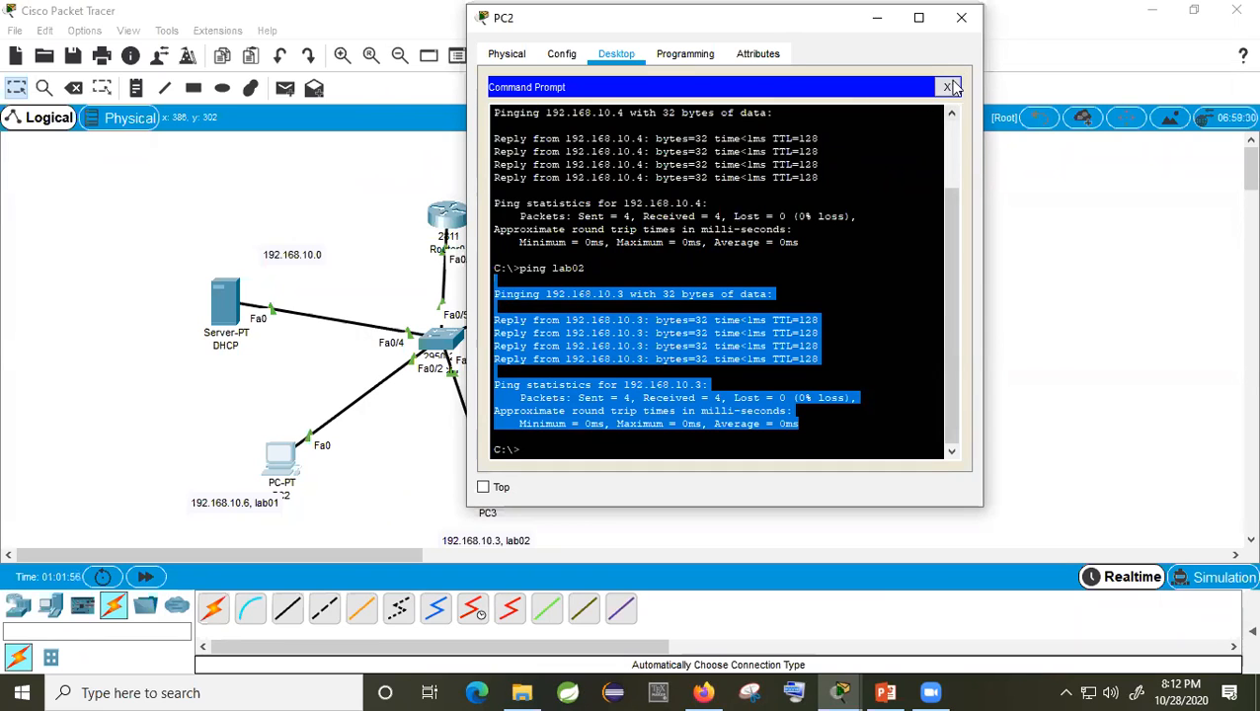
pyautogui.click(960, 17)
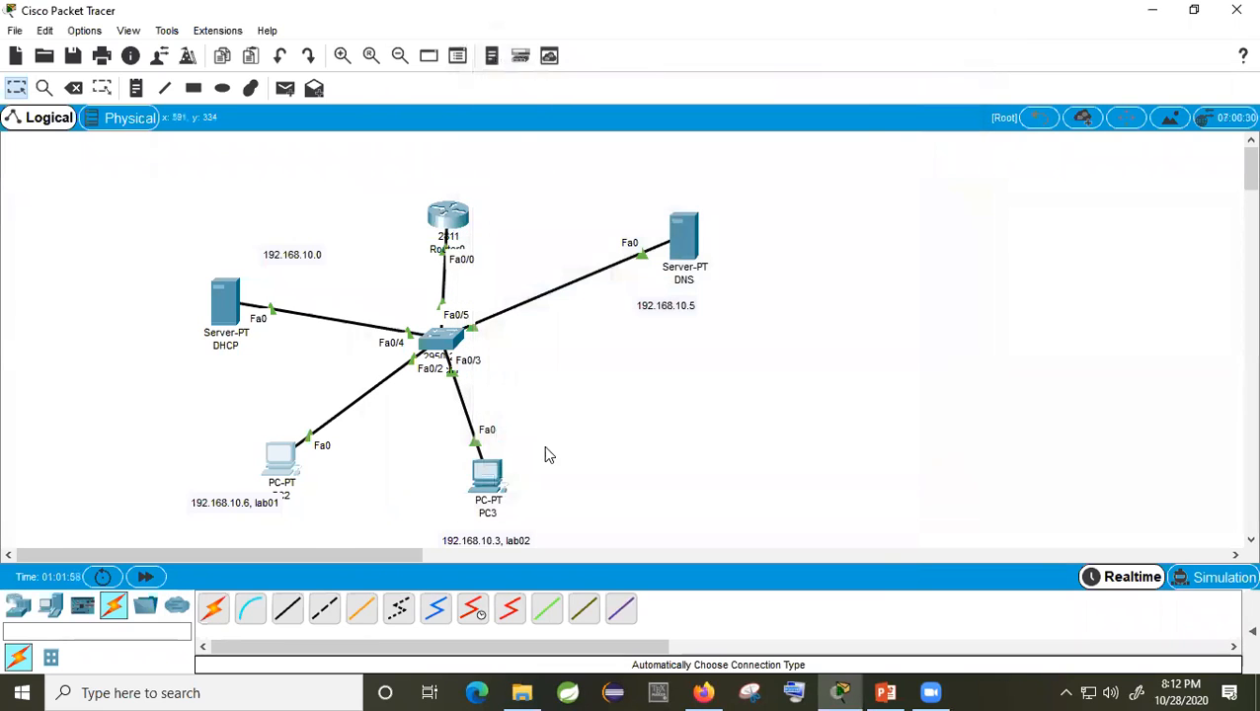
# Step: Ping lab01 from PC3's Command Prompt, getting 4/4 replies from 192.168.10.6, then close PC3
pyautogui.click(484, 474)
pyautogui.click(829, 206)
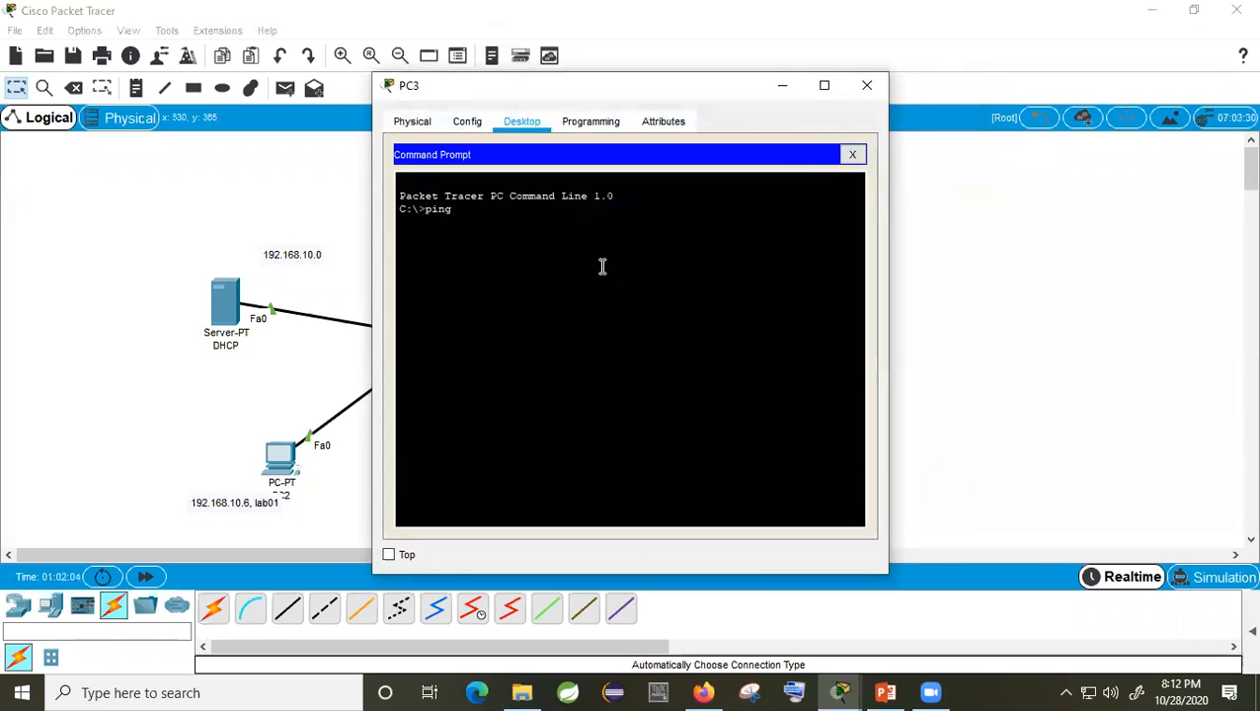
pyautogui.write('ping lab01')
pyautogui.press('Return')
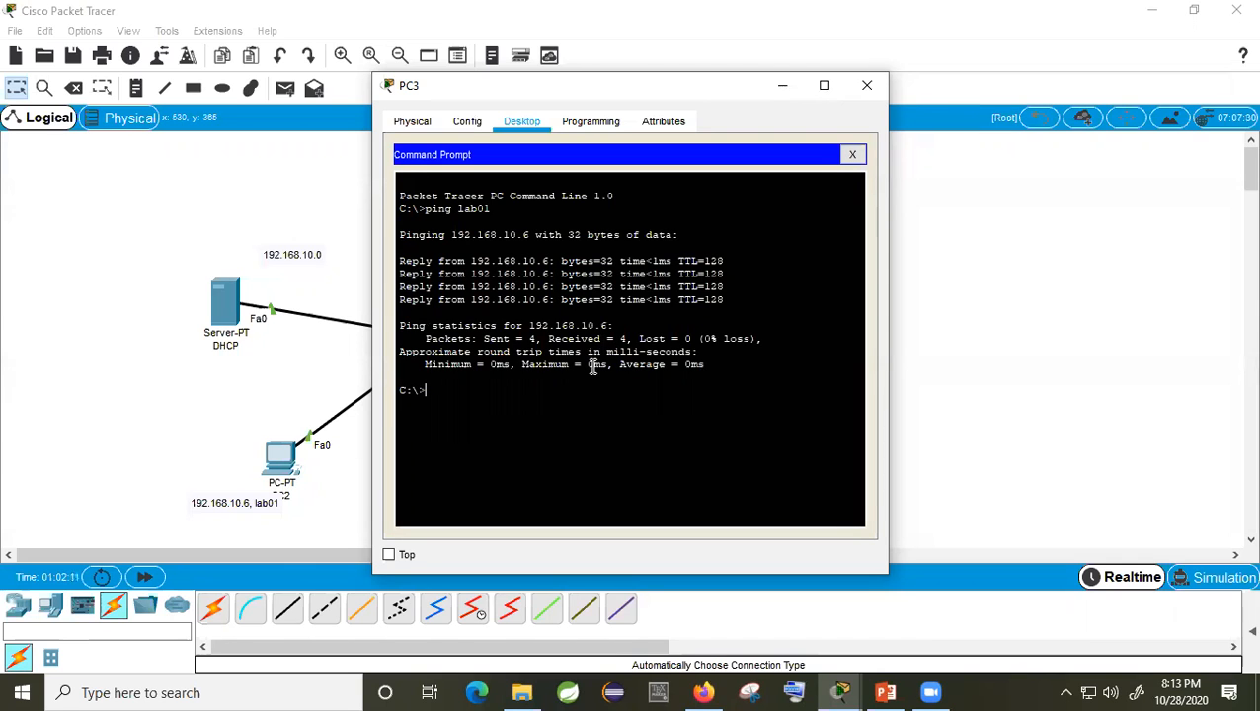
pyautogui.click(867, 87)
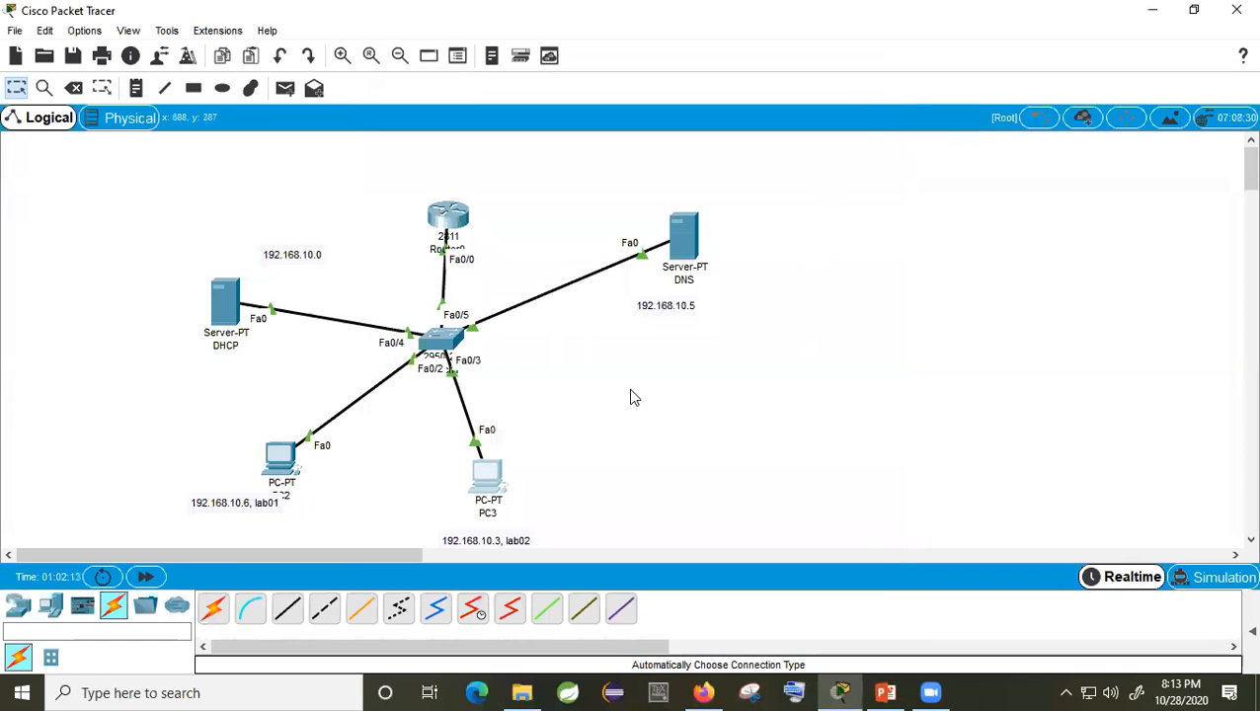
# Step: Place a Server-PT to the right of PC3 and rename it from Server7 to HTTP
pyautogui.click(50, 606)
pyautogui.click(288, 609)
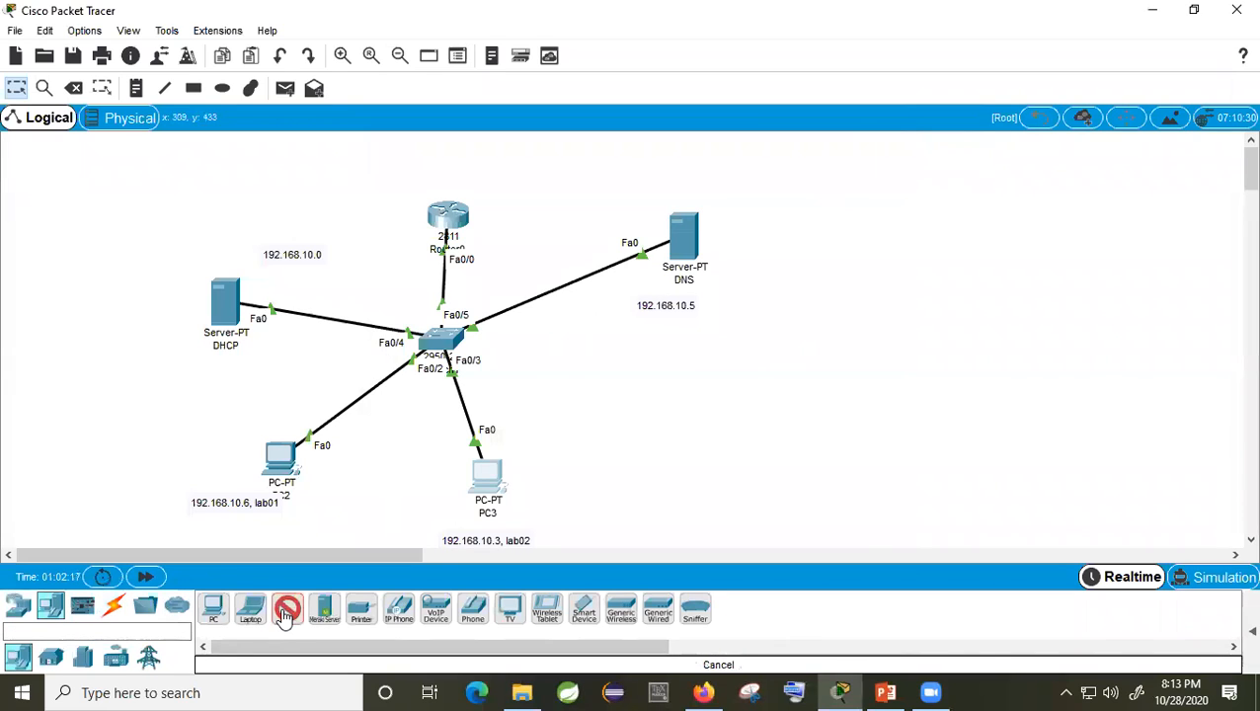
pyautogui.click(703, 412)
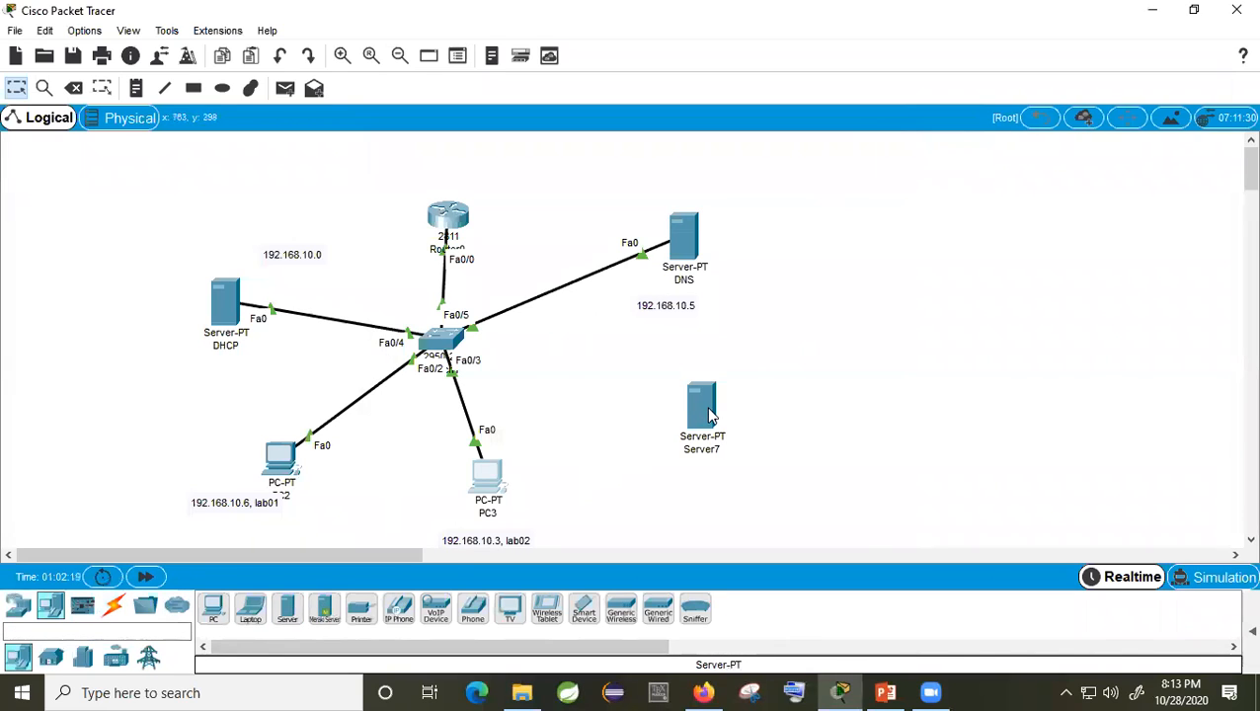
pyautogui.click(711, 454)
pyautogui.moveTo(731, 457); pyautogui.dragTo(683, 456)
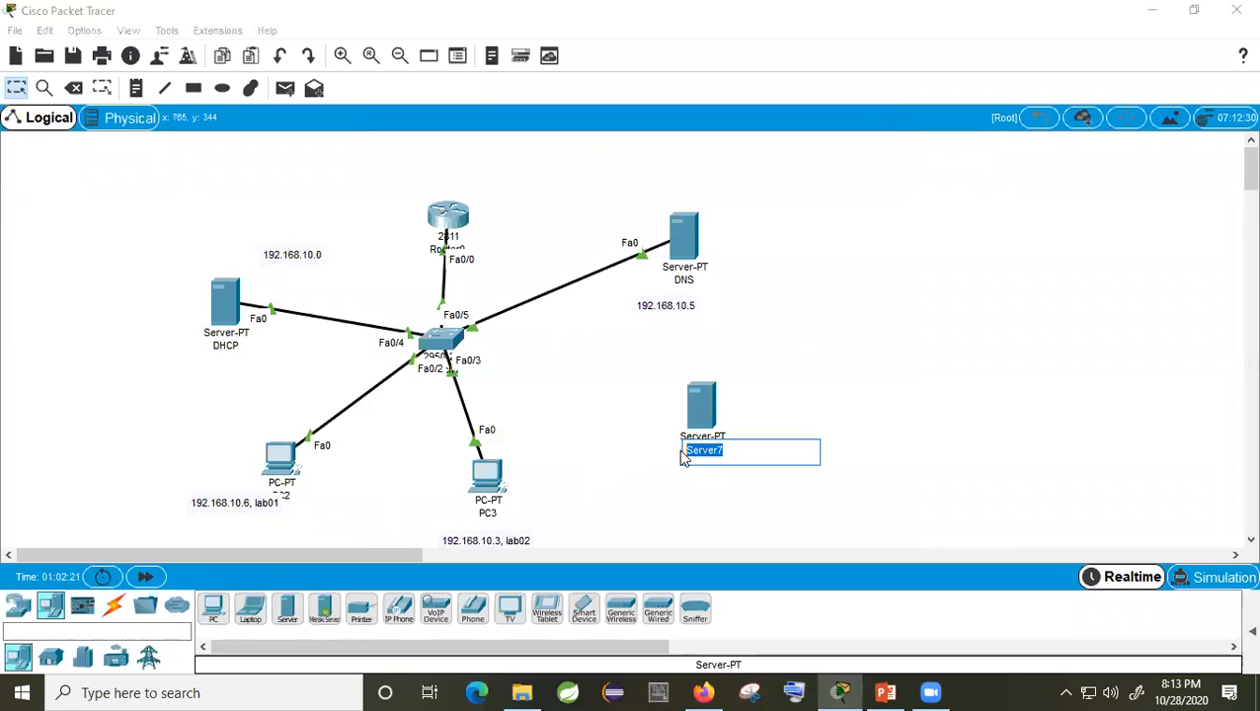
pyautogui.write('HTTP')
pyautogui.press('Return')
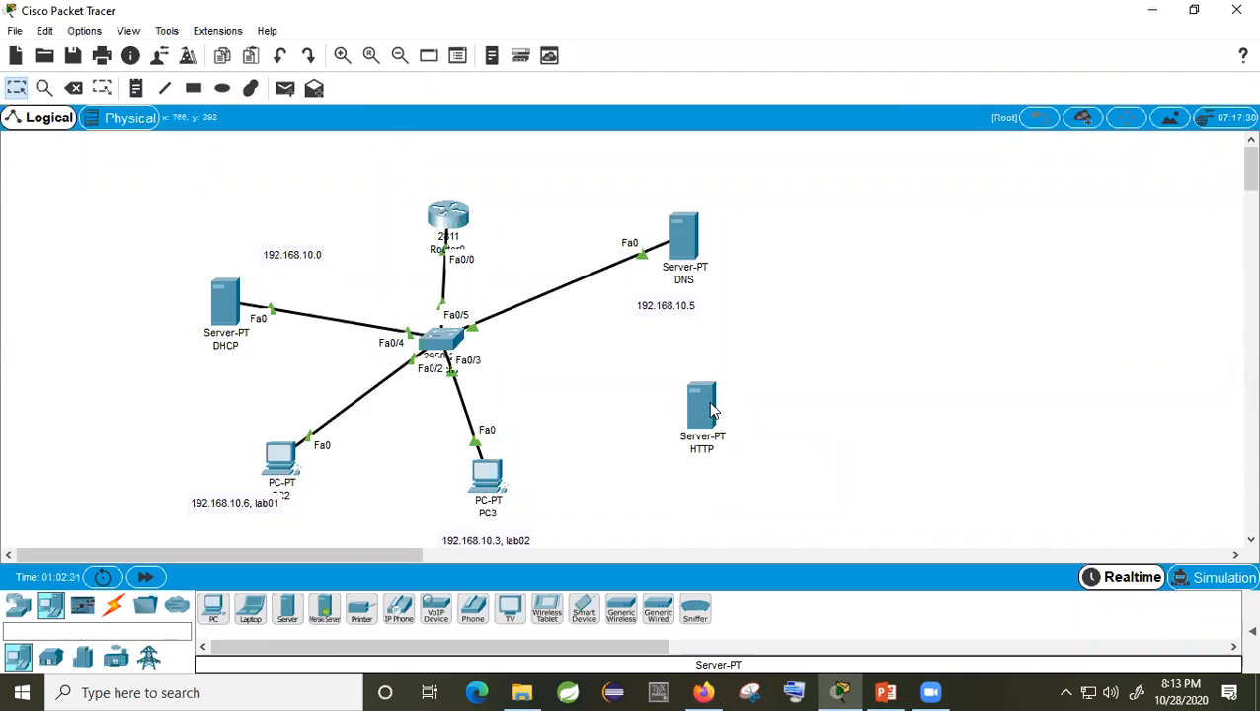
pyautogui.click(114, 605)
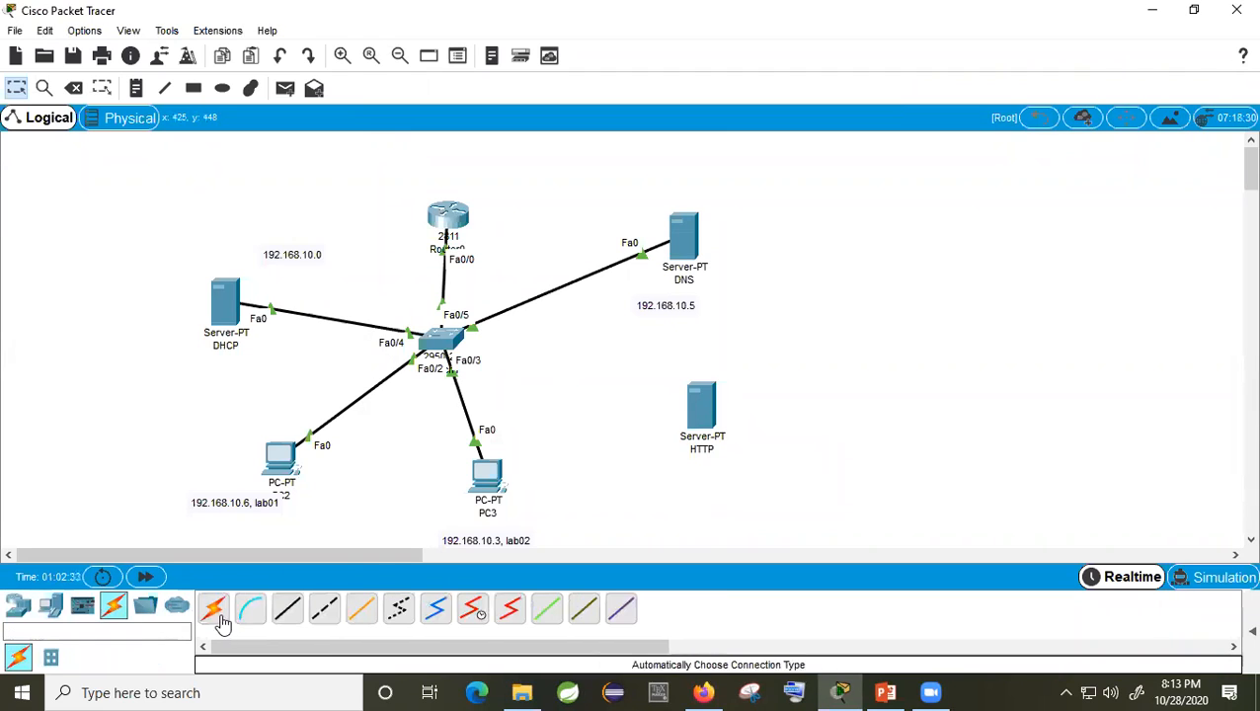
# Step: Cable the switch to the HTTP server with an automatic connection on port Fa0/3
pyautogui.click(213, 607)
pyautogui.click(441, 341)
pyautogui.click(697, 400)
pyautogui.click(702, 398)
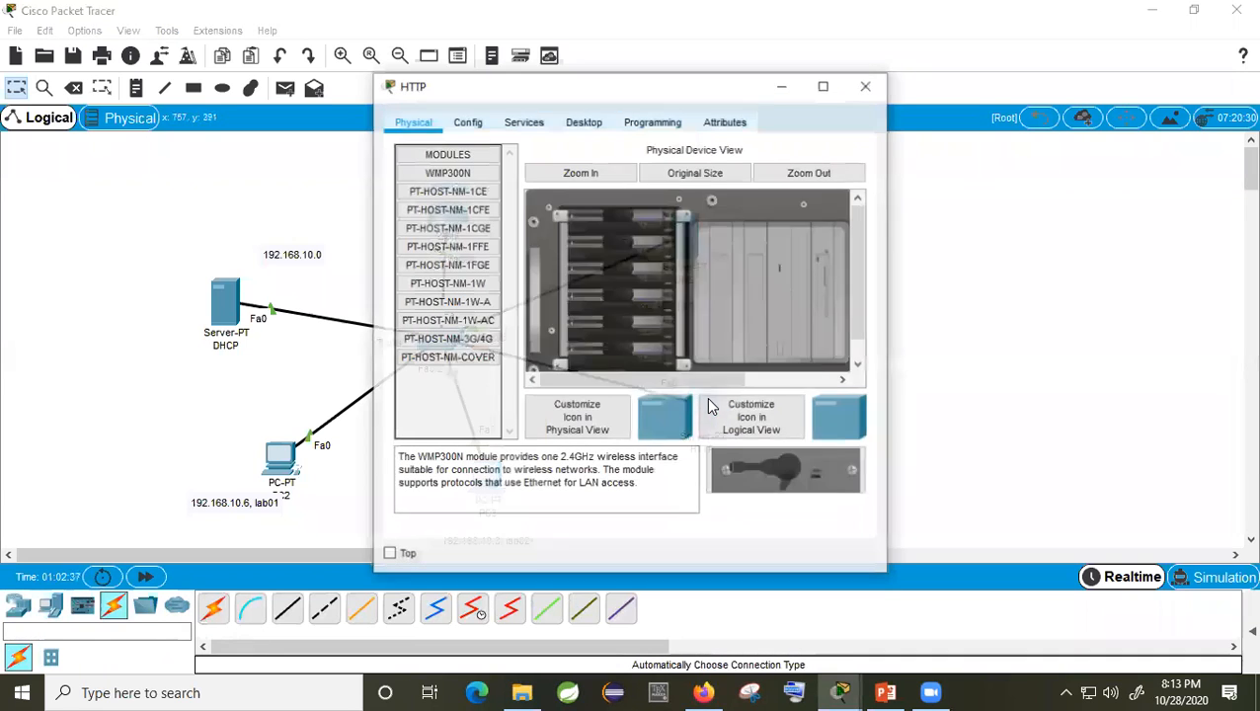
pyautogui.click(571, 122)
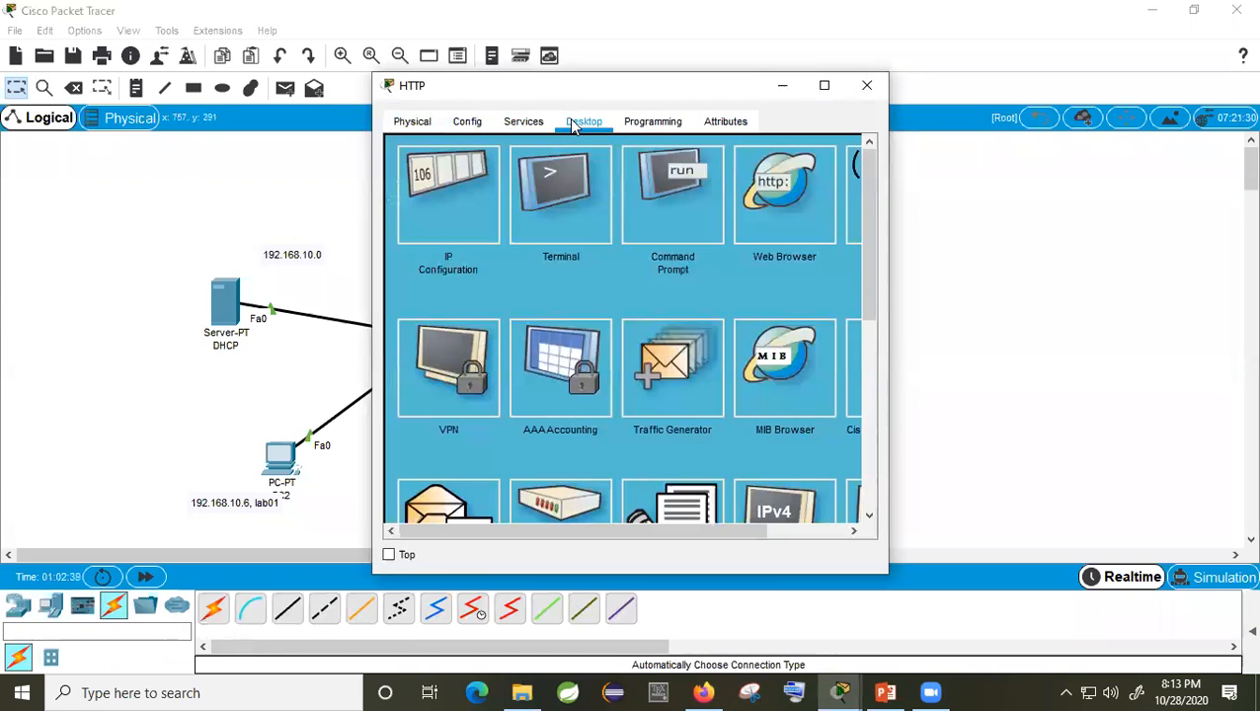
pyautogui.click(484, 198)
# Step: Give the HTTP server IP 192.168.10.9, default mask, gateway 192.168.10.1 and DNS 192.168.10.5
pyautogui.click(556, 237)
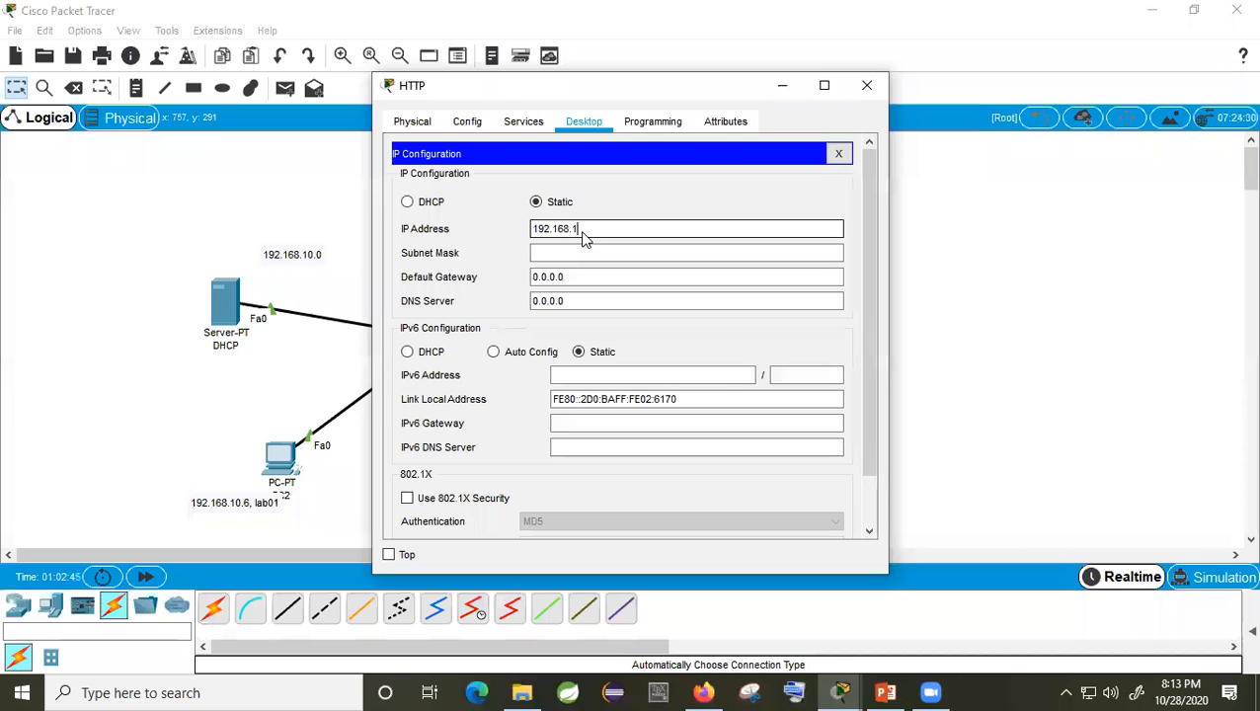
pyautogui.write('192.168.10.')
pyautogui.moveTo(595, 92); pyautogui.dragTo(968, 69)
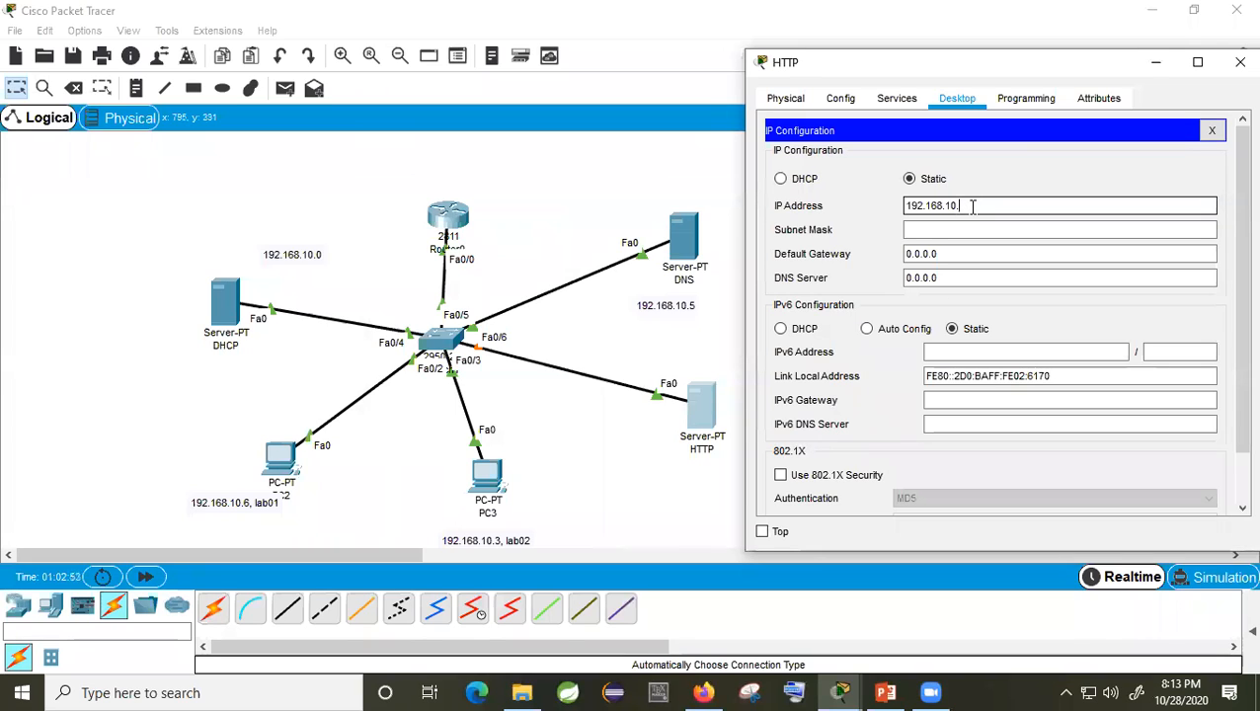
pyautogui.write('9')
pyautogui.click(942, 229)
pyautogui.click(952, 256)
pyautogui.moveTo(952, 257); pyautogui.dragTo(856, 254)
pyautogui.write('1')
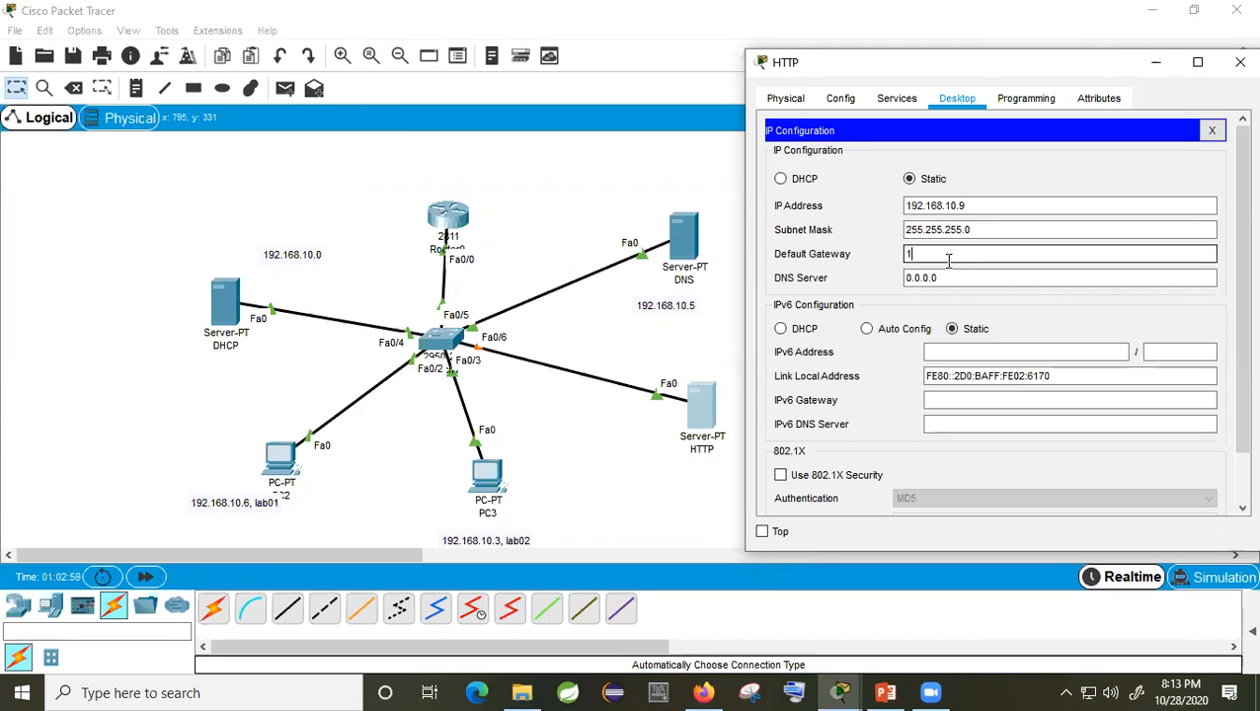
pyautogui.write('92.168.10.1')
pyautogui.moveTo(950, 277); pyautogui.dragTo(895, 282)
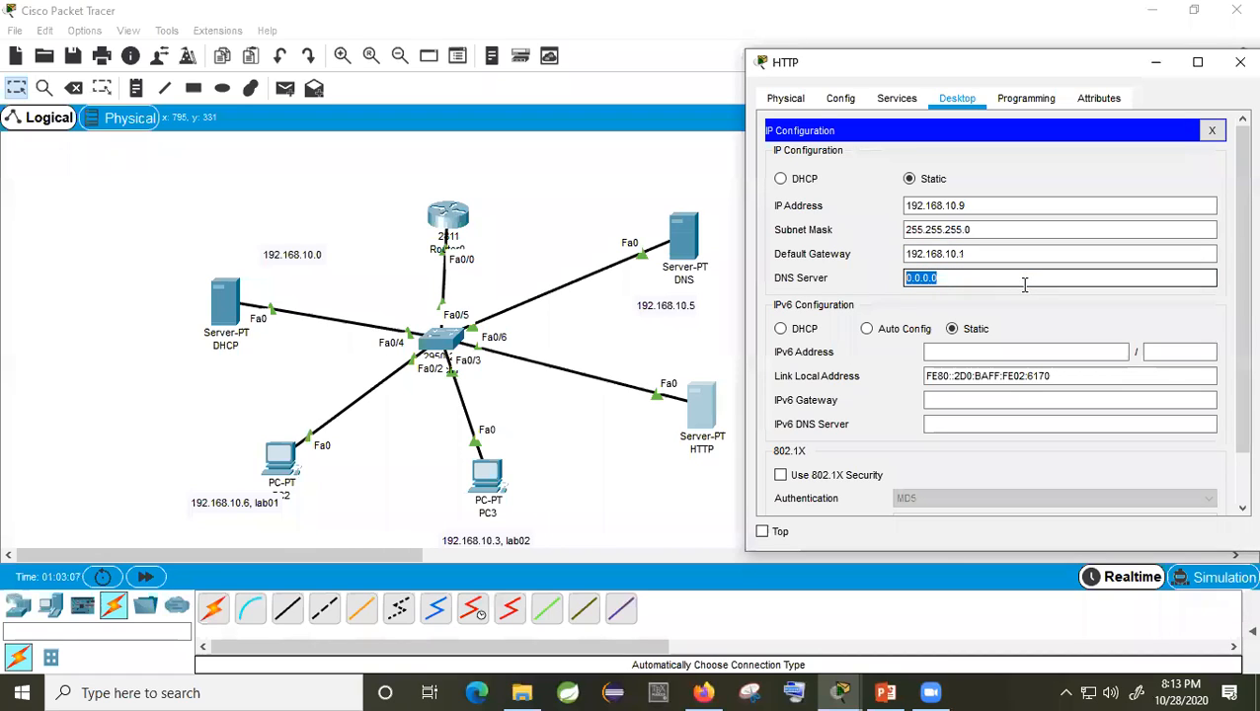
pyautogui.write('192.168.10.5')
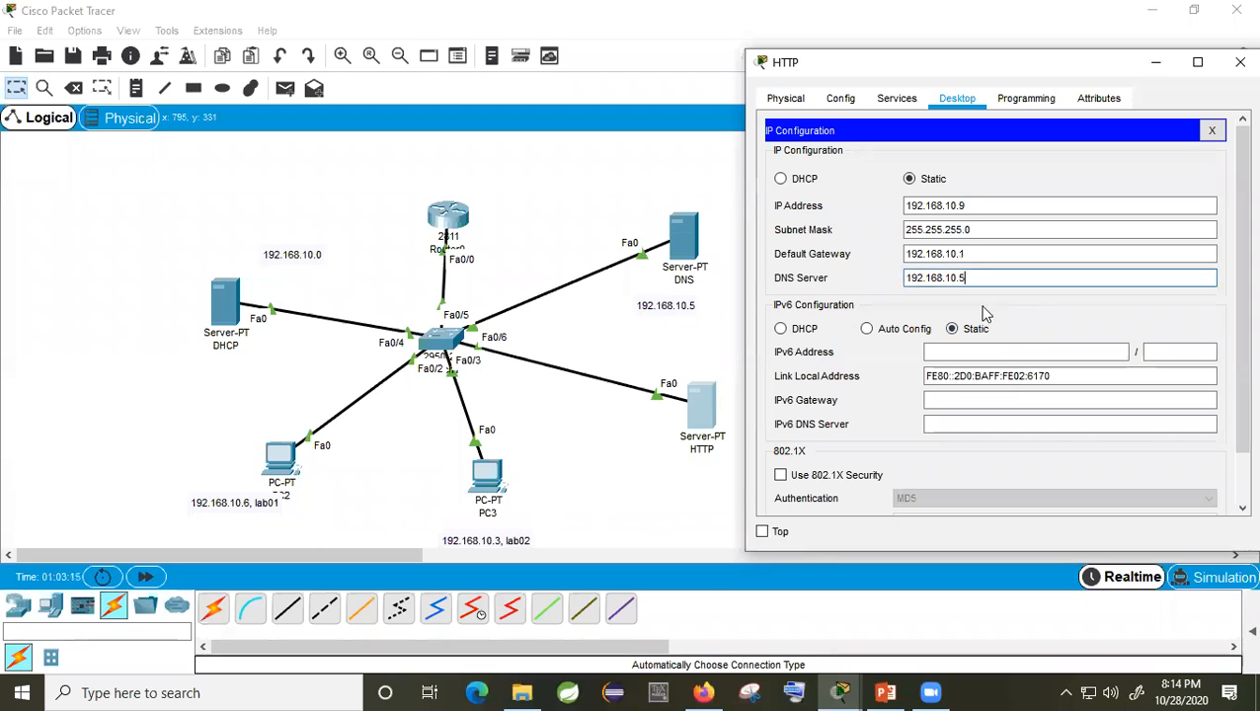
pyautogui.click(917, 182)
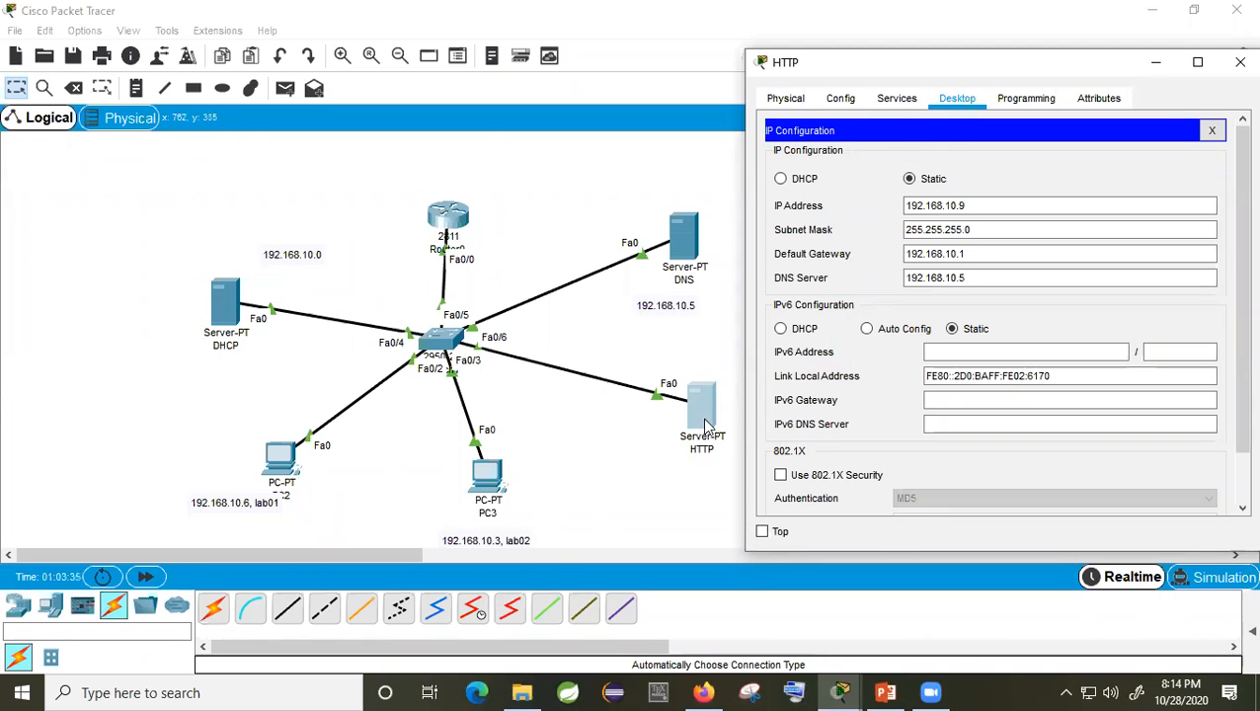
# Step: Delete the welcome text and Quick Links lines from the HTTP server's index.html
pyautogui.click(906, 99)
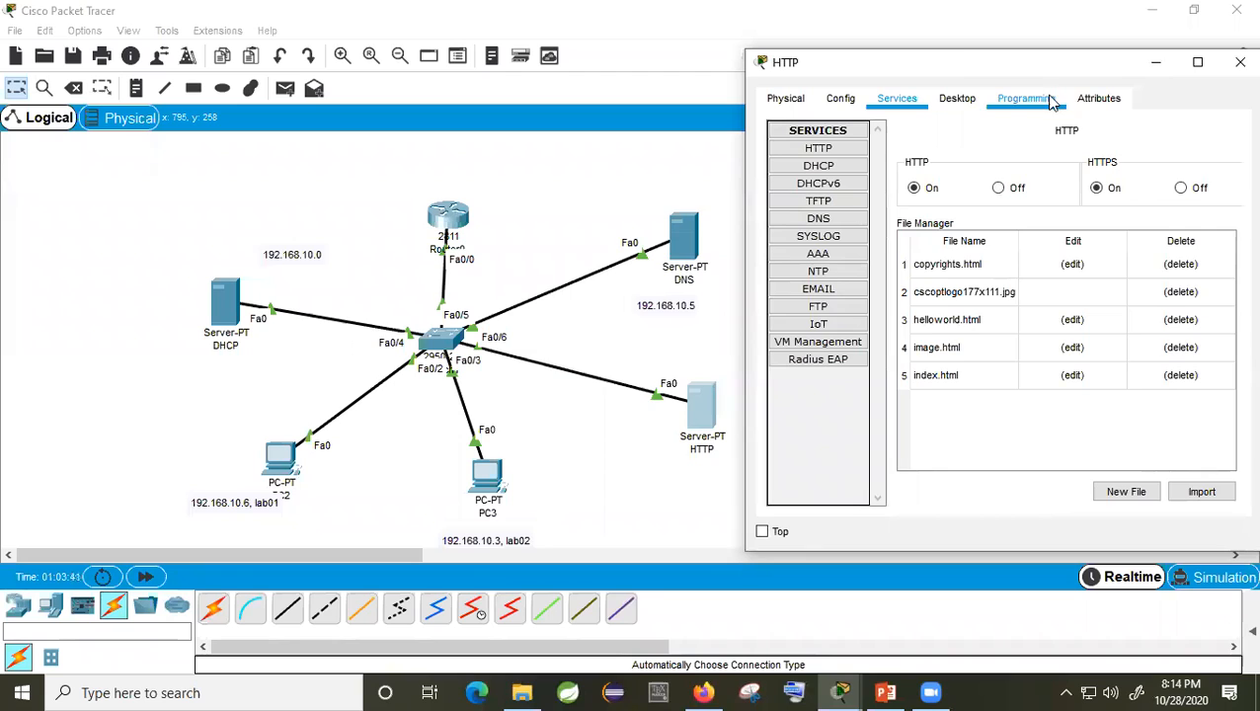
pyautogui.moveTo(1031, 71); pyautogui.dragTo(796, 71)
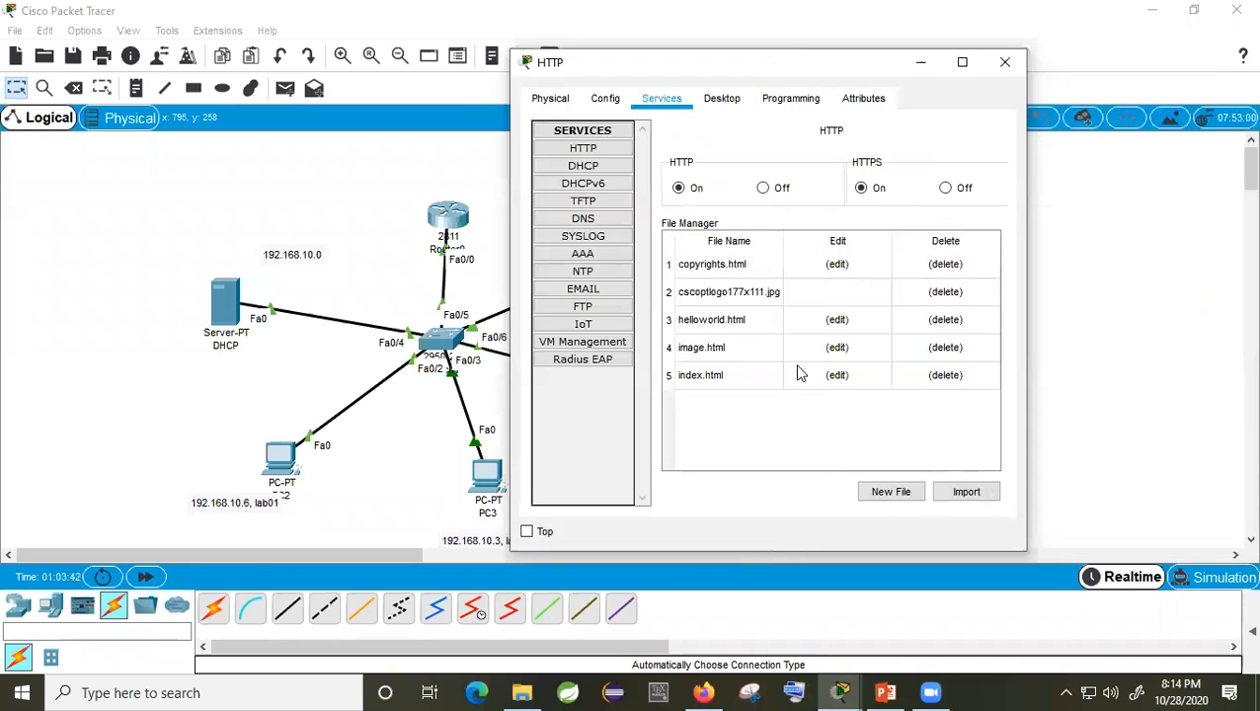
pyautogui.click(717, 383)
pyautogui.click(836, 377)
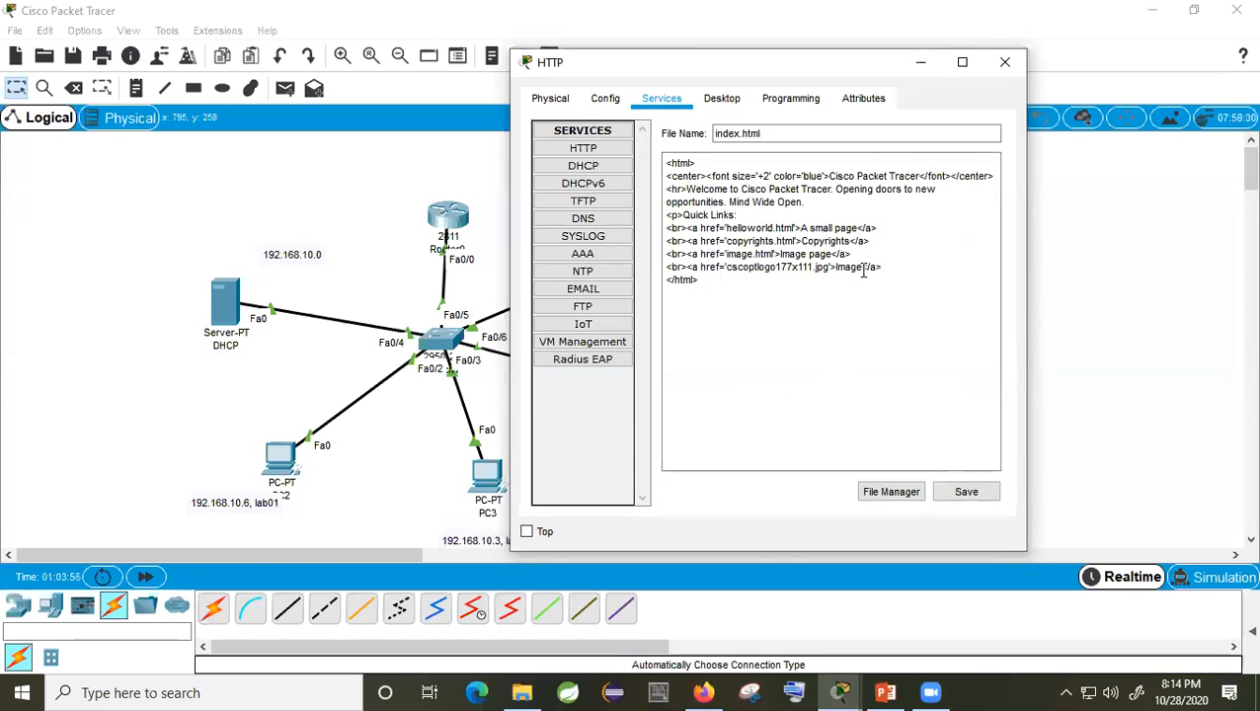
pyautogui.moveTo(881, 267); pyautogui.dragTo(667, 217)
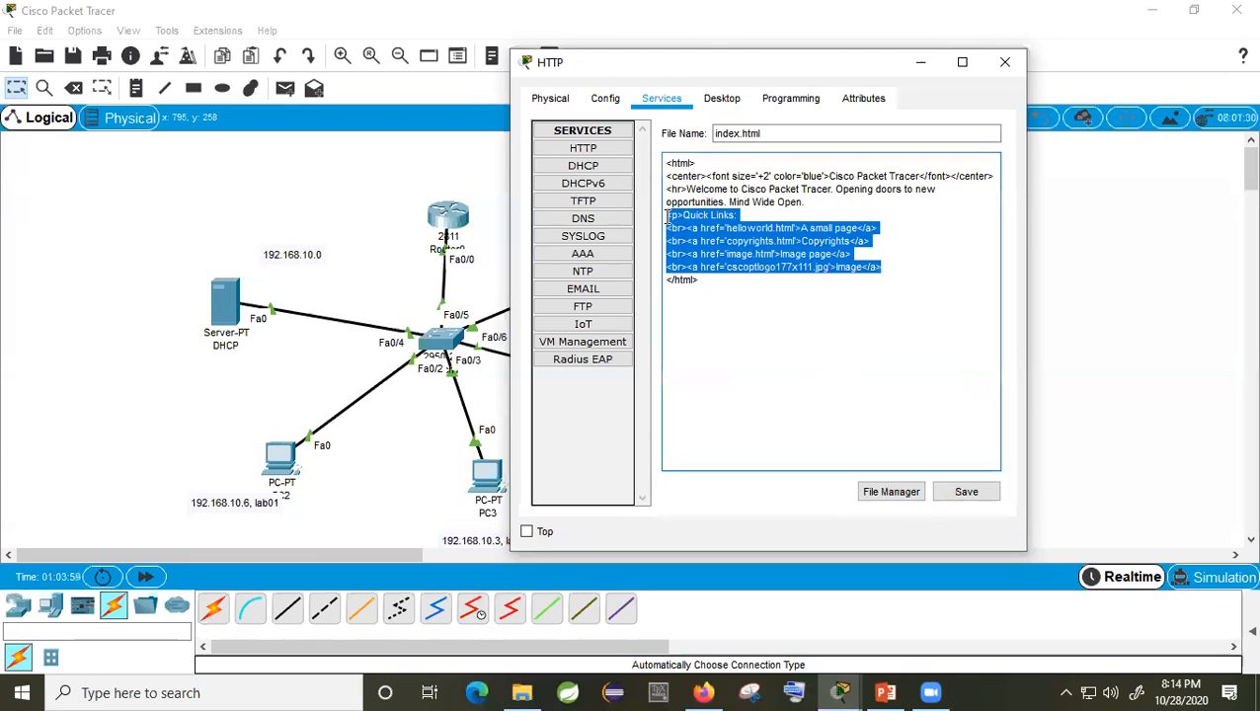
pyautogui.moveTo(667, 218); pyautogui.dragTo(668, 230)
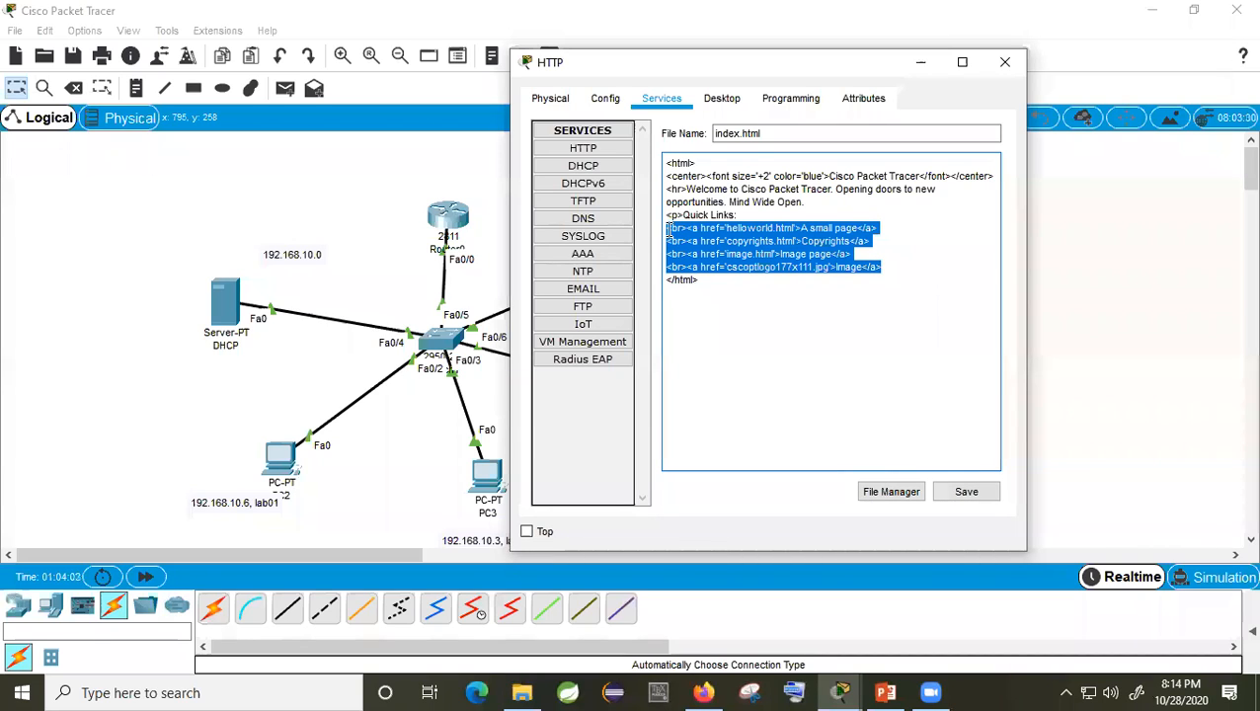
pyautogui.moveTo(668, 230); pyautogui.dragTo(688, 188)
pyautogui.press('BackSpace')
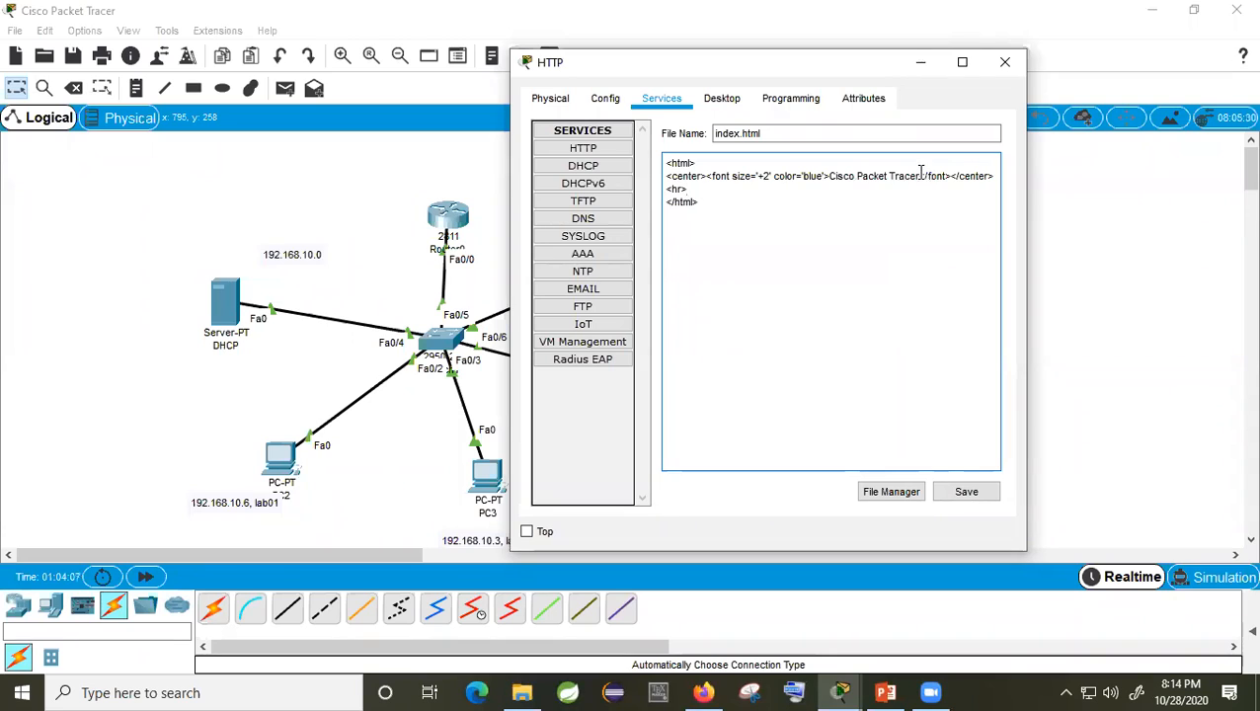
# Step: Replace the page heading with 'Dhaka International University (DIU)'
pyautogui.moveTo(918, 175); pyautogui.dragTo(829, 176)
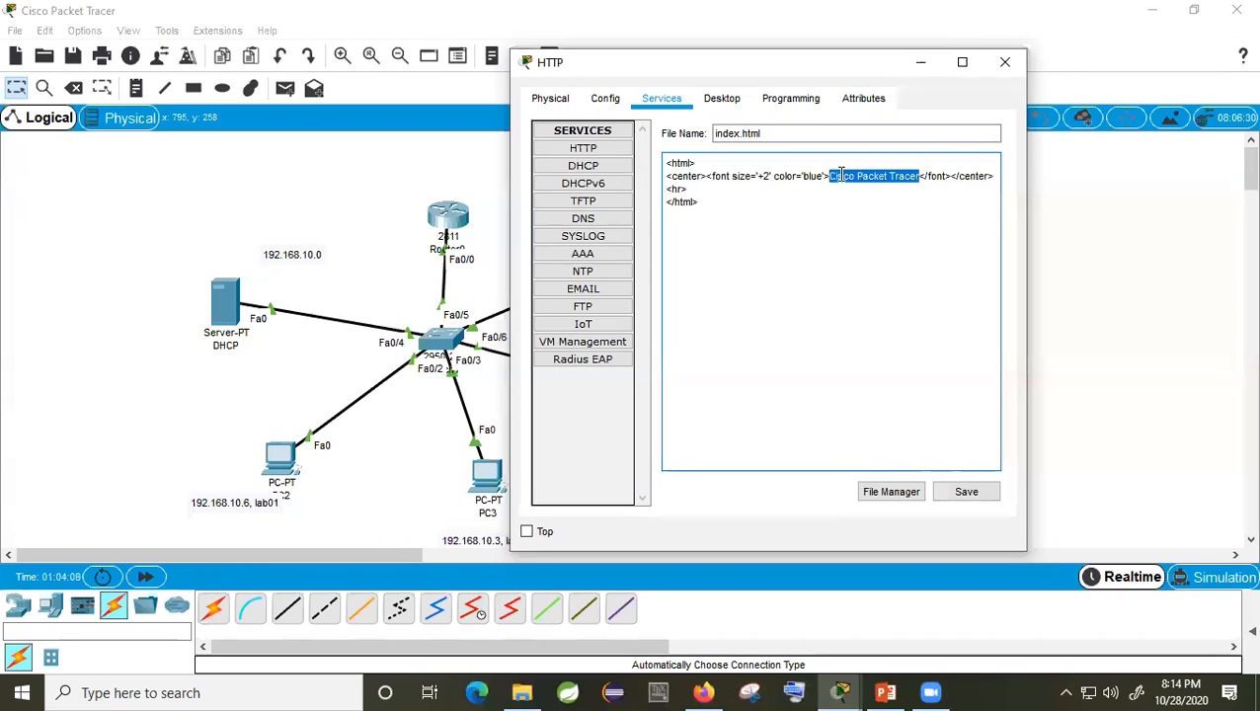
pyautogui.write('Dhaka ')
pyautogui.write('Interna')
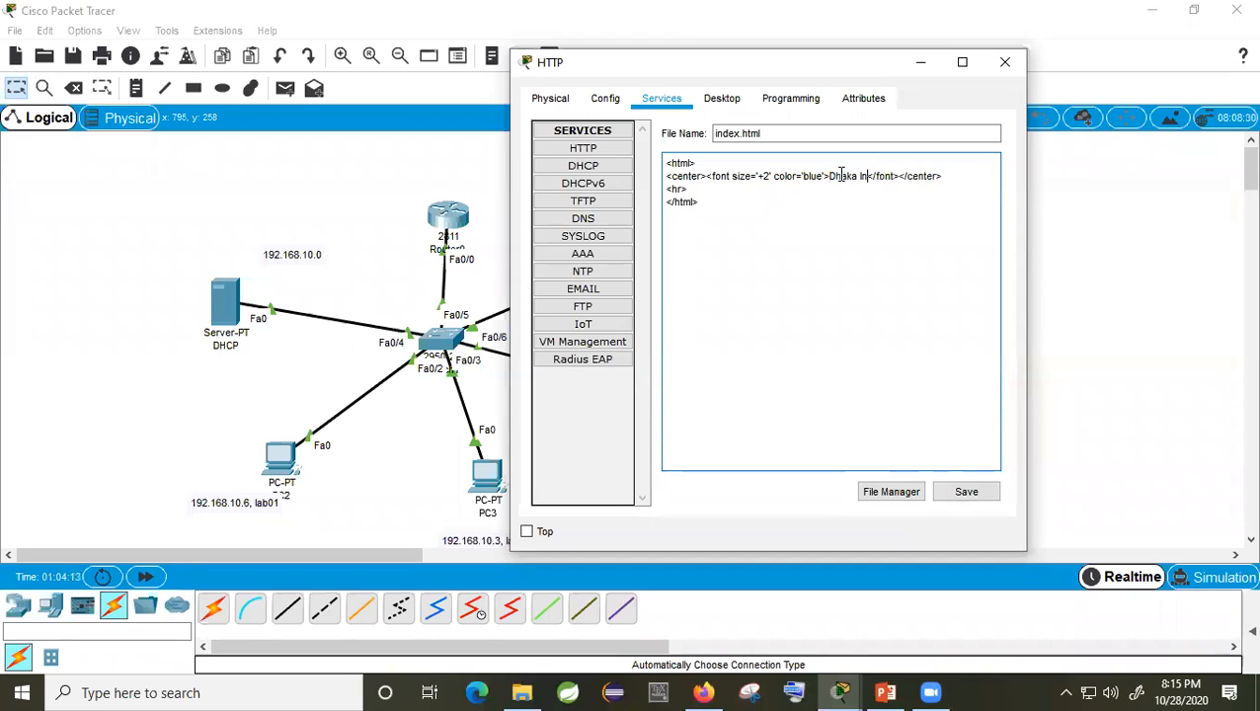
pyautogui.write('tio')
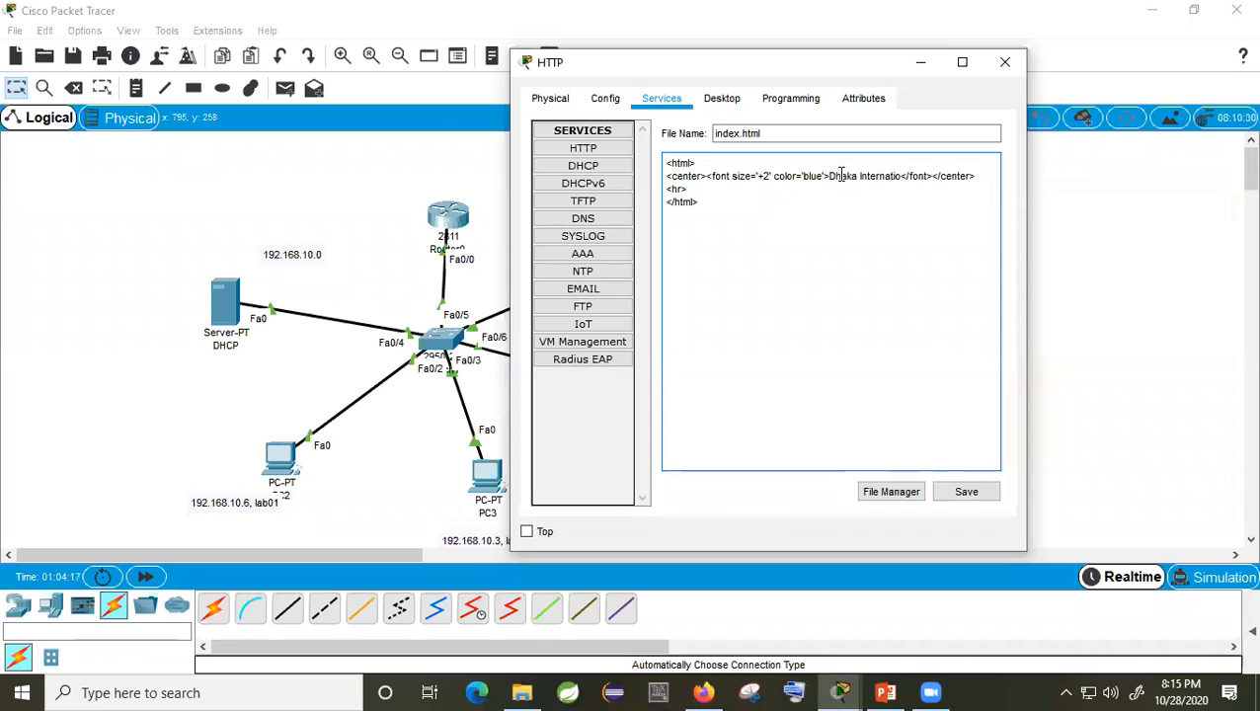
pyautogui.write('nal Un')
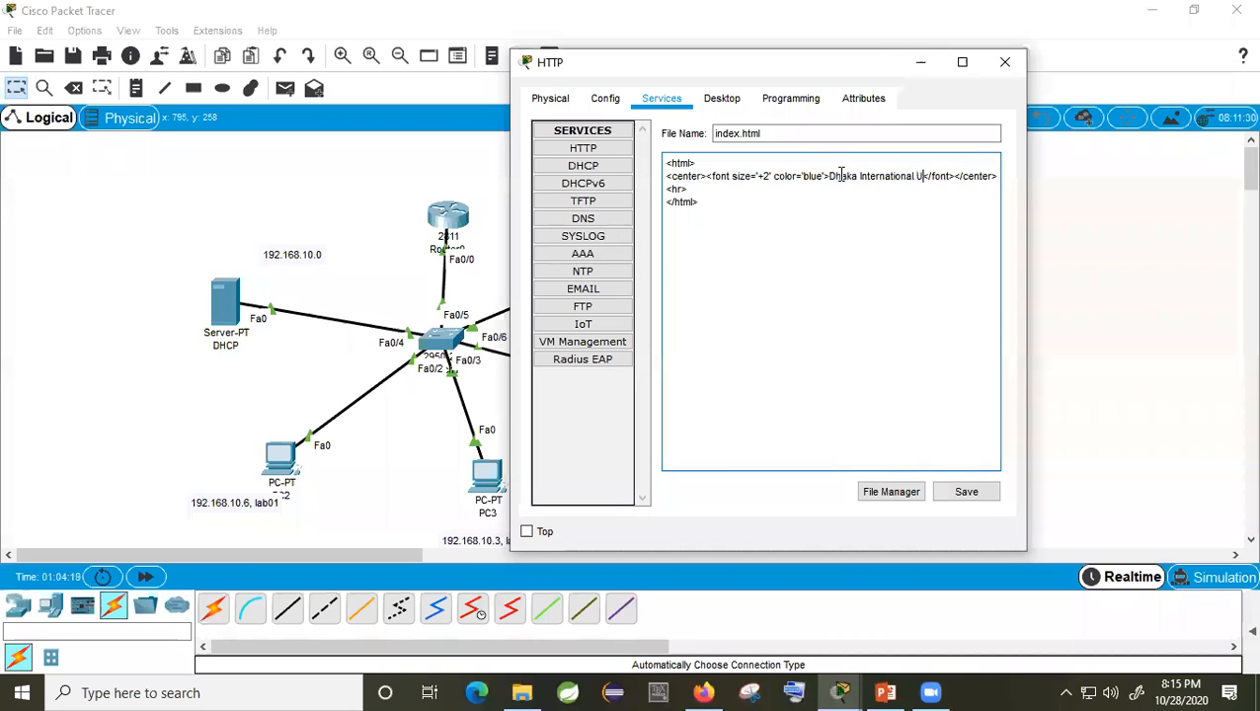
pyautogui.write('iversity')
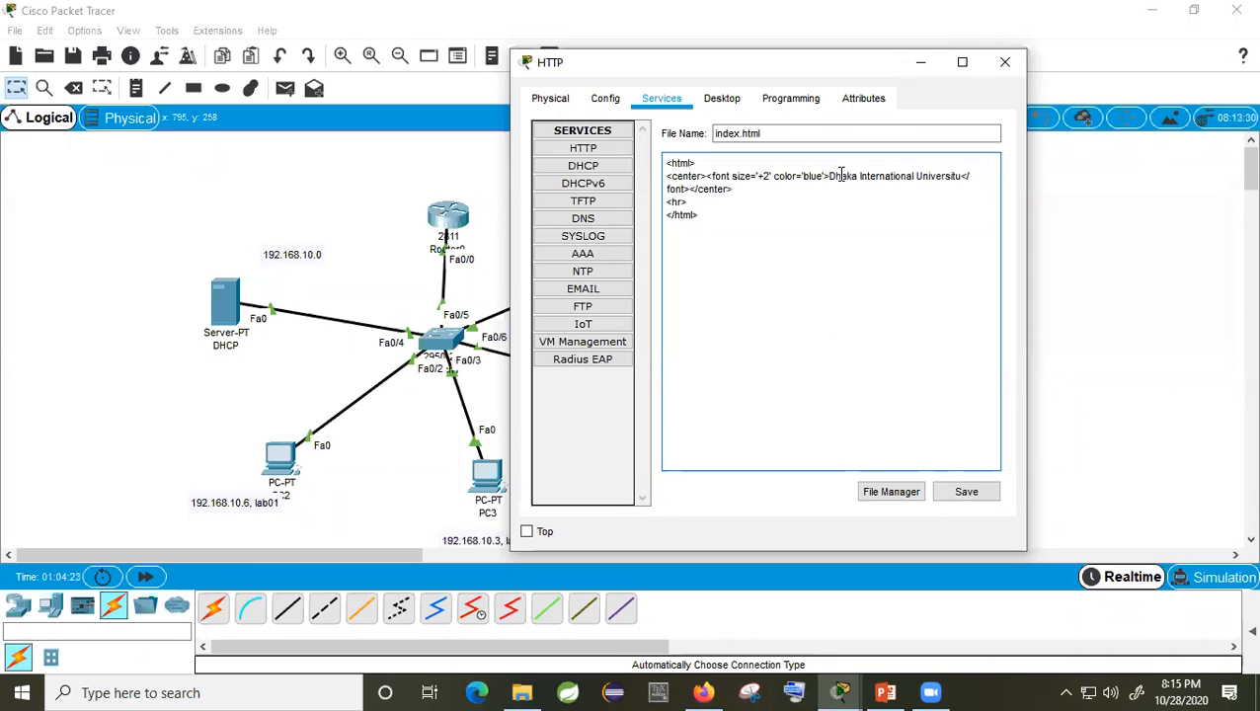
pyautogui.press('BackSpace')
pyautogui.write('y (DIU')
# Step: Add an h3 line 'Computer Network Lab, CSE-312' below the horizontal rule
pyautogui.click(738, 200)
pyautogui.press('Return')
pyautogui.press('Return')
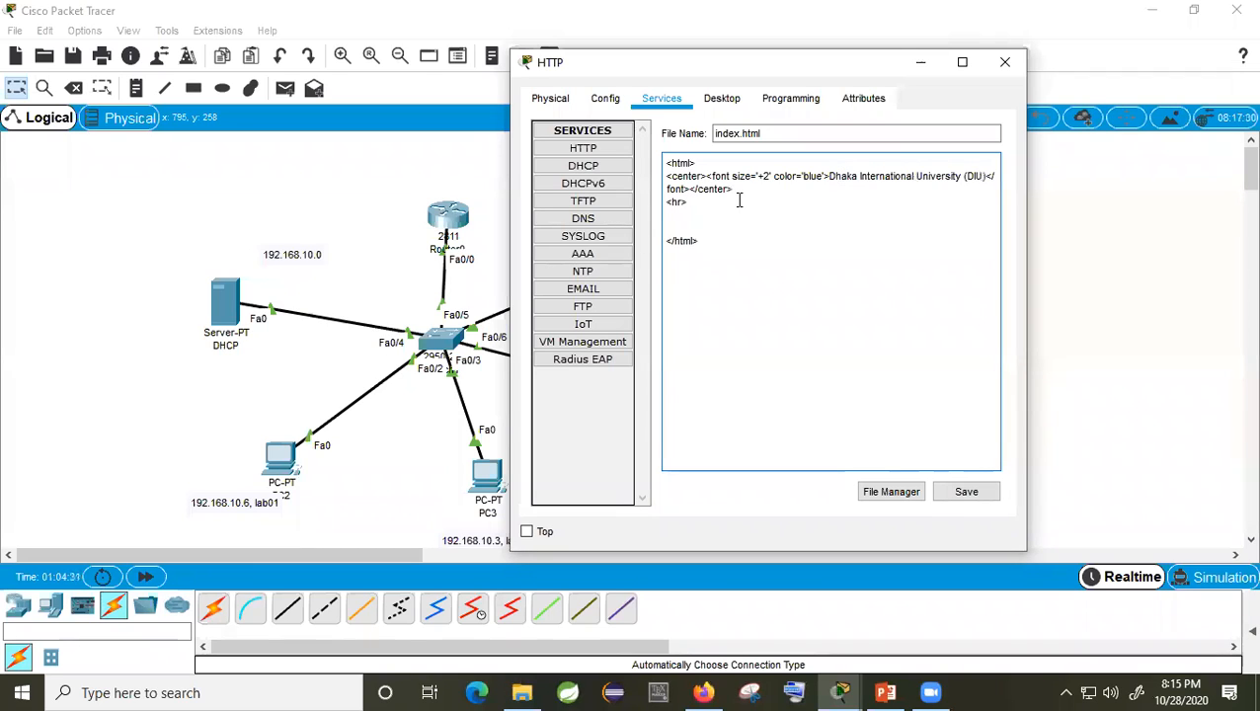
pyautogui.write('<><>')
pyautogui.write('Compute')
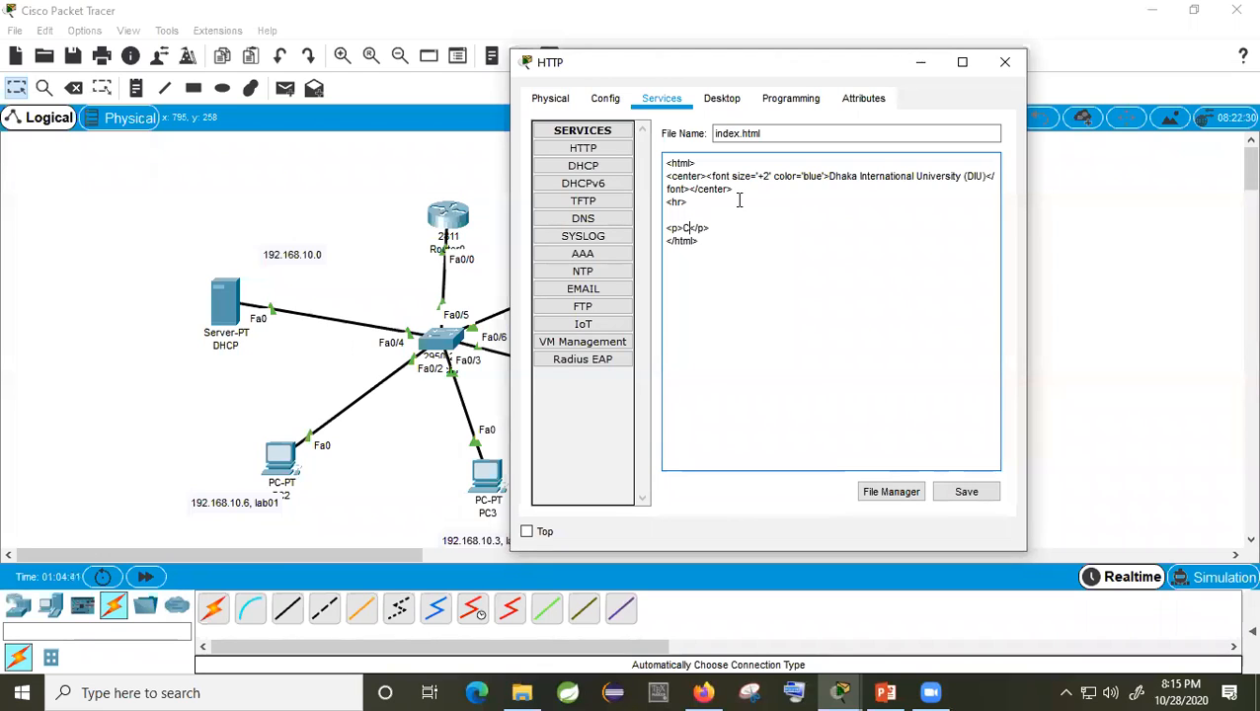
pyautogui.write('r Networ')
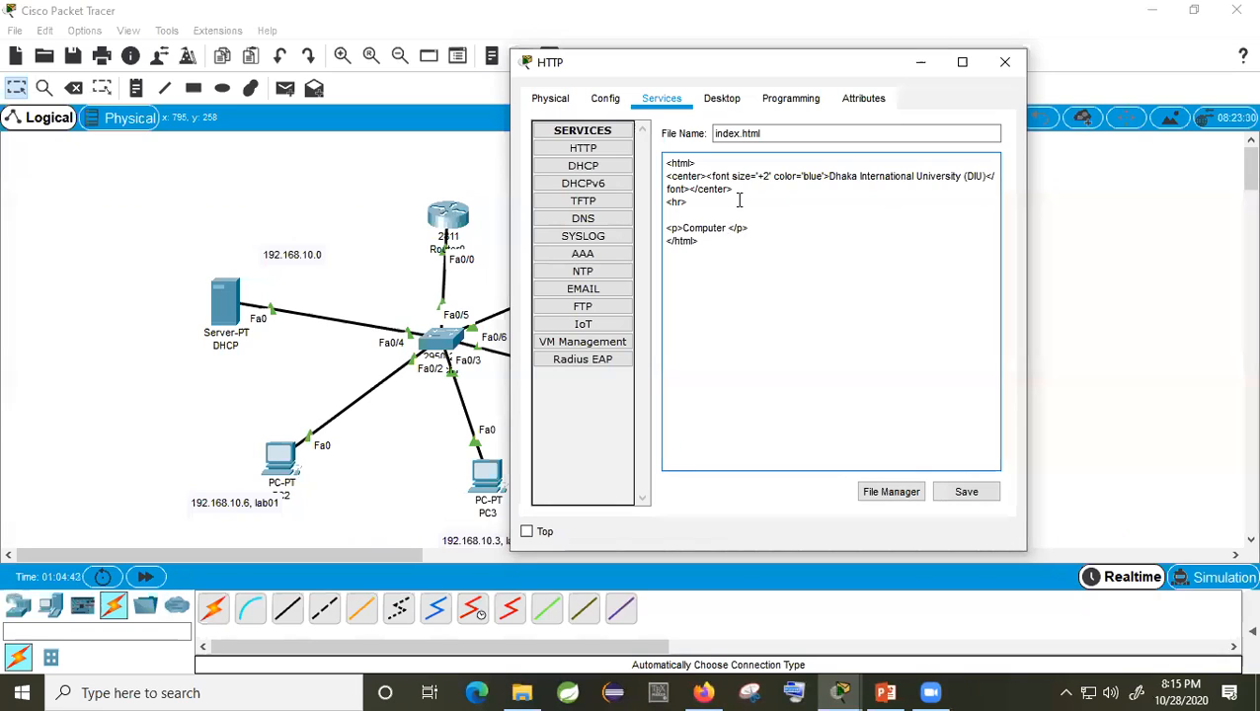
pyautogui.write('k')
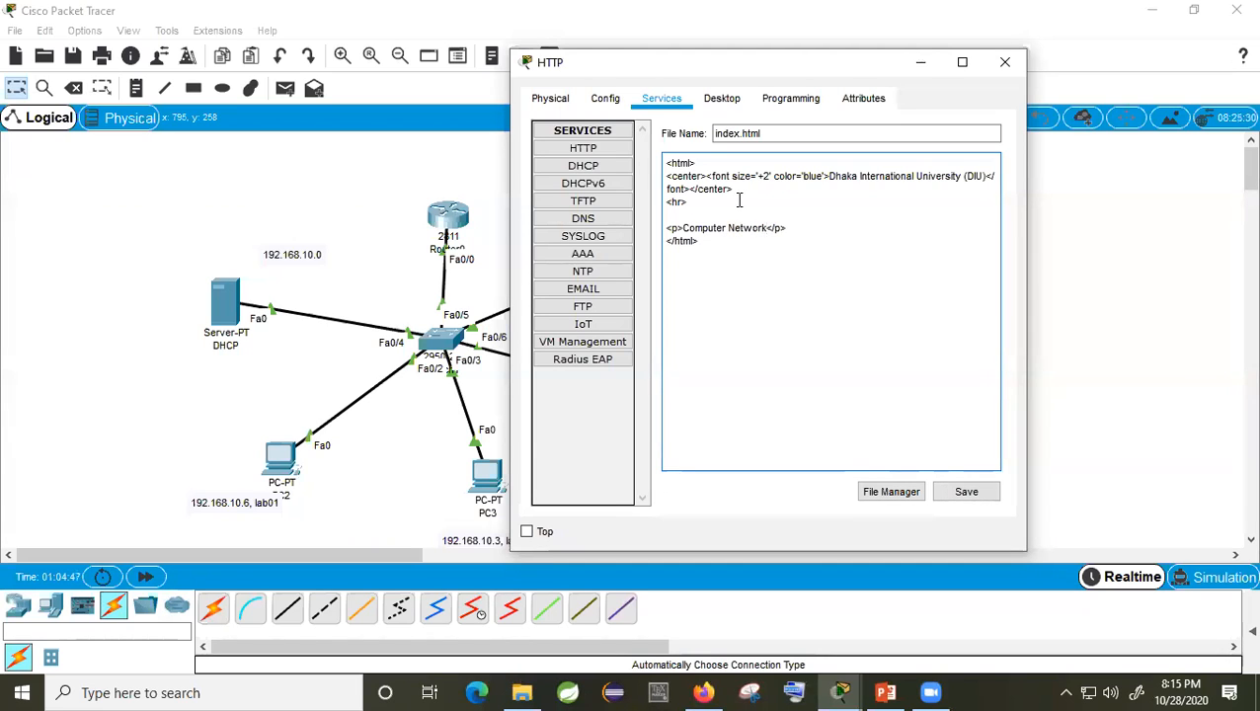
pyautogui.write(',')
pyautogui.press('BackSpace')
pyautogui.press('BackSpace')
pyautogui.write('Lab CS')
pyautogui.write('E-312')
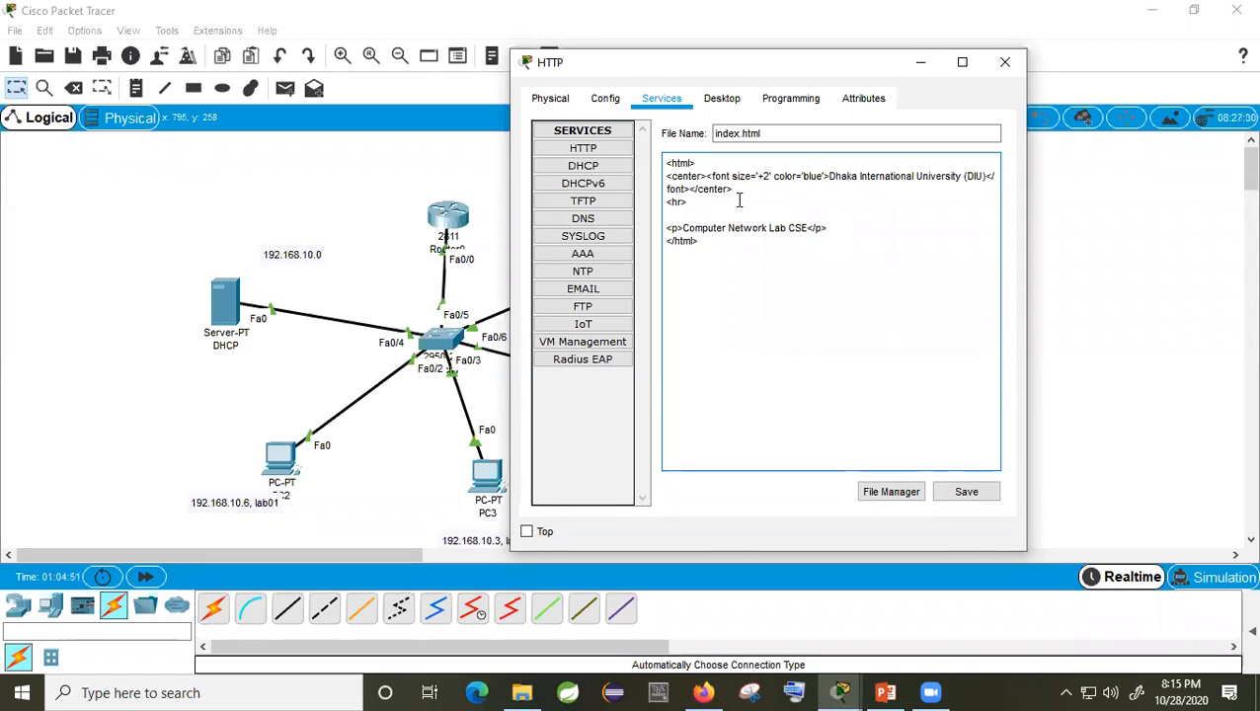
pyautogui.click(786, 228)
pyautogui.press('BackSpace')
pyautogui.write(', ')
pyautogui.write('h3')
pyautogui.doubleClick(846, 228)
pyautogui.write('h')
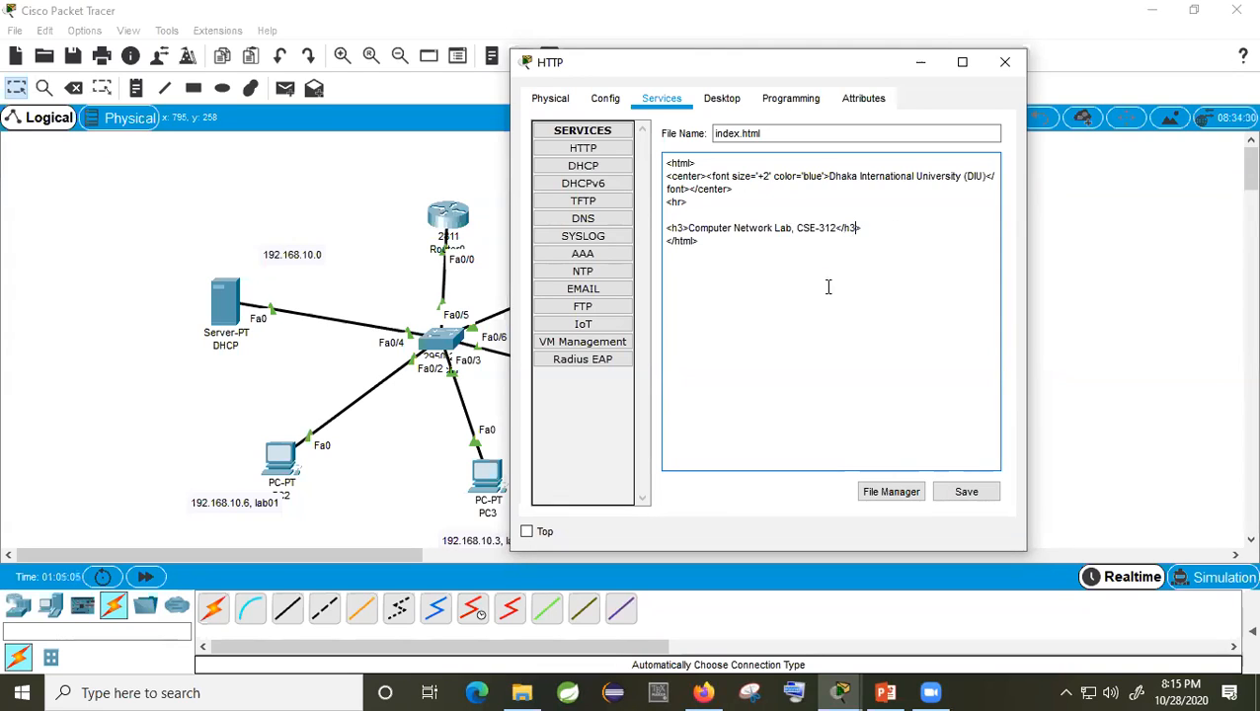
# Step: Review the page source and save the edited index.html
pyautogui.moveTo(721, 255); pyautogui.dragTo(665, 161)
pyautogui.click(759, 275)
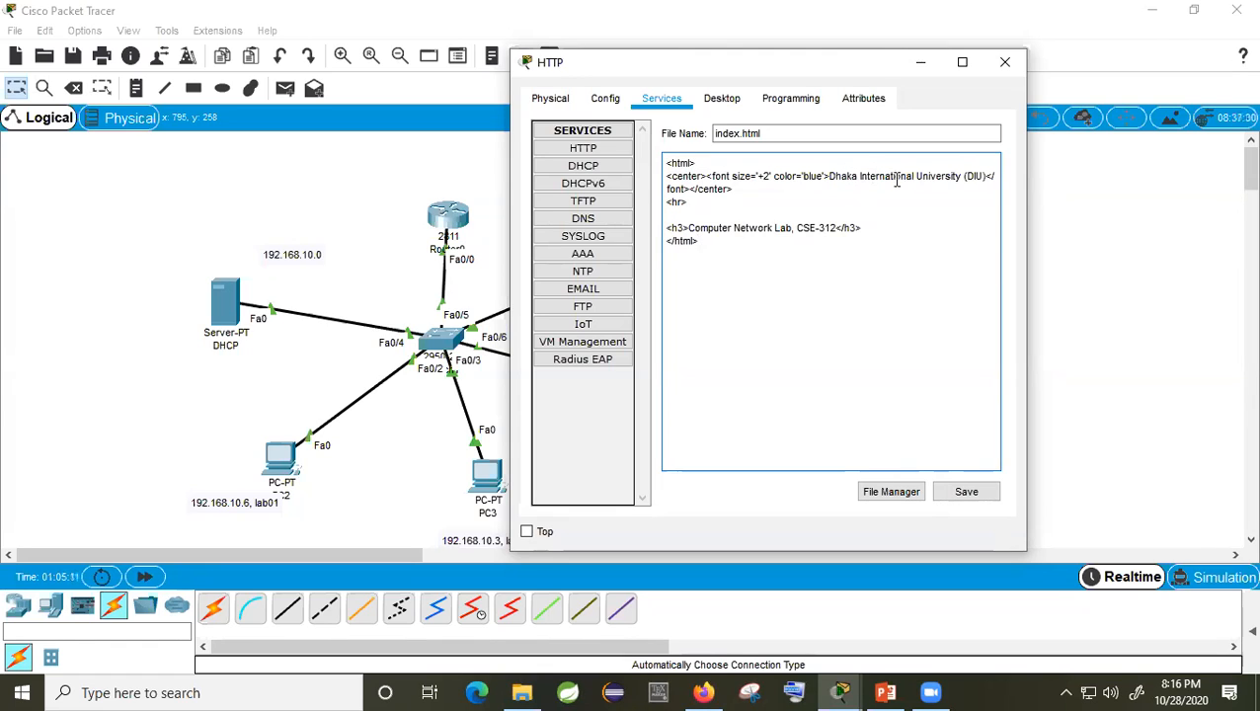
pyautogui.click(945, 176)
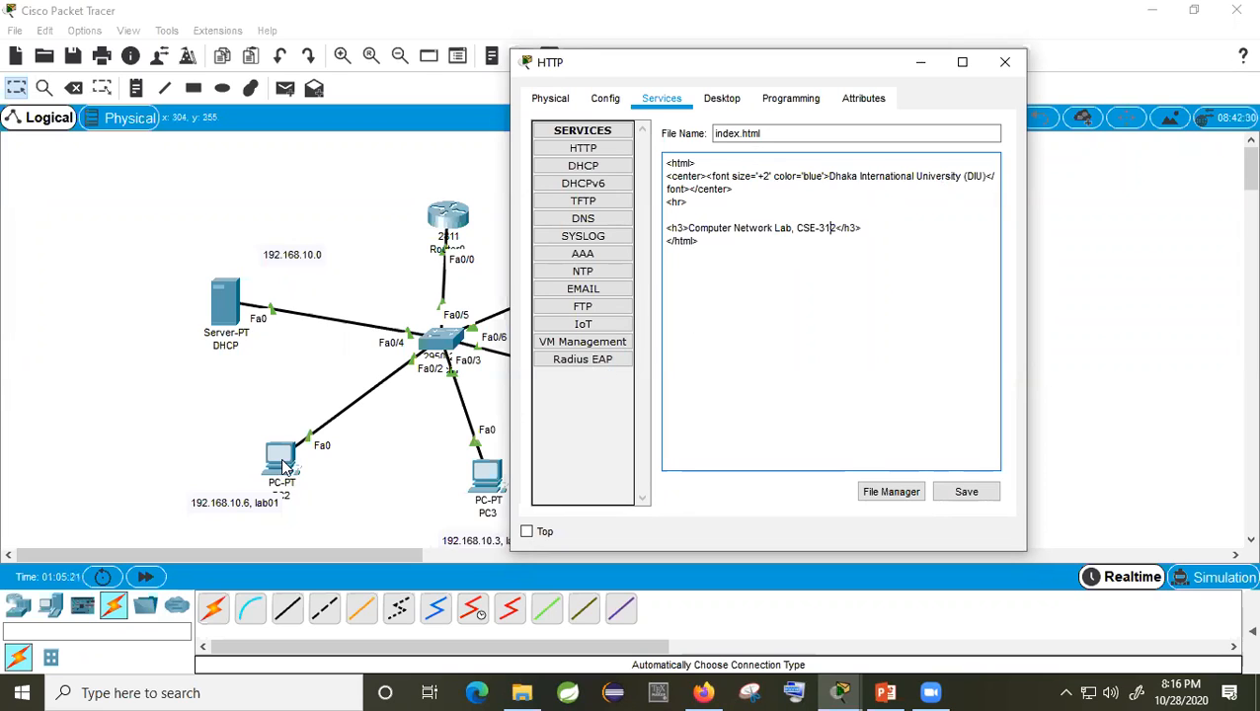
pyautogui.moveTo(800, 74); pyautogui.dragTo(938, 83)
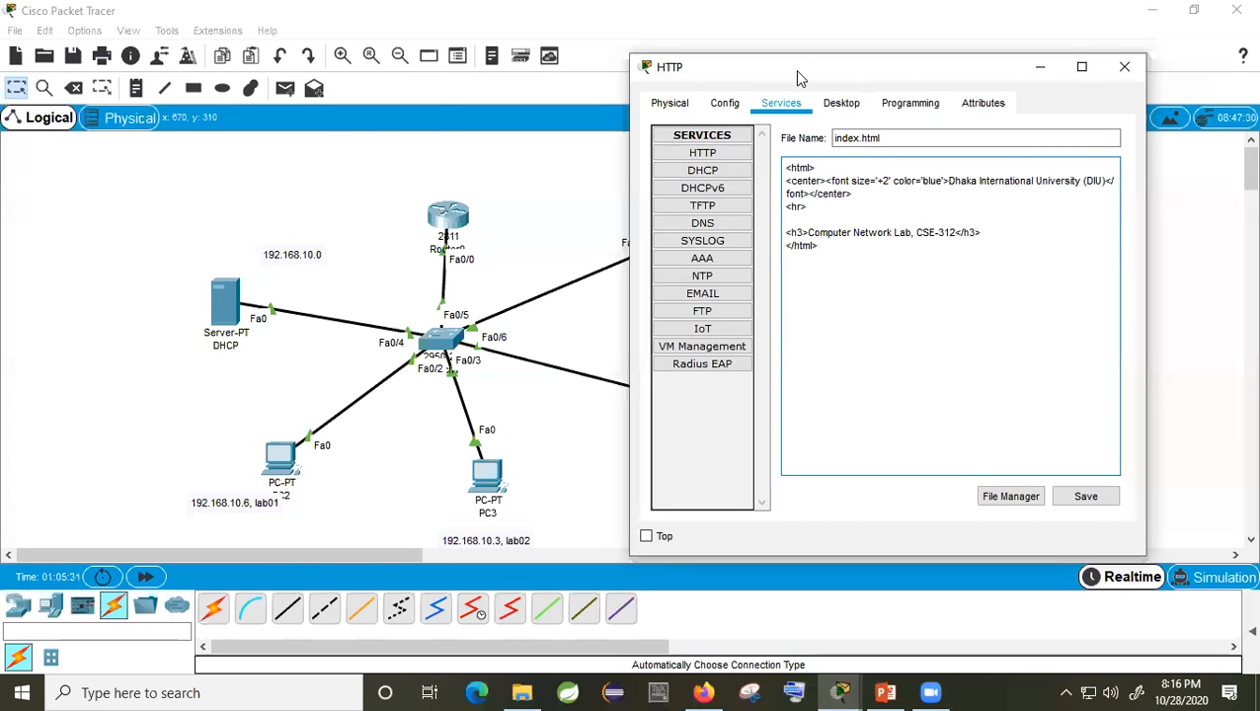
pyautogui.moveTo(805, 74); pyautogui.dragTo(98, 131)
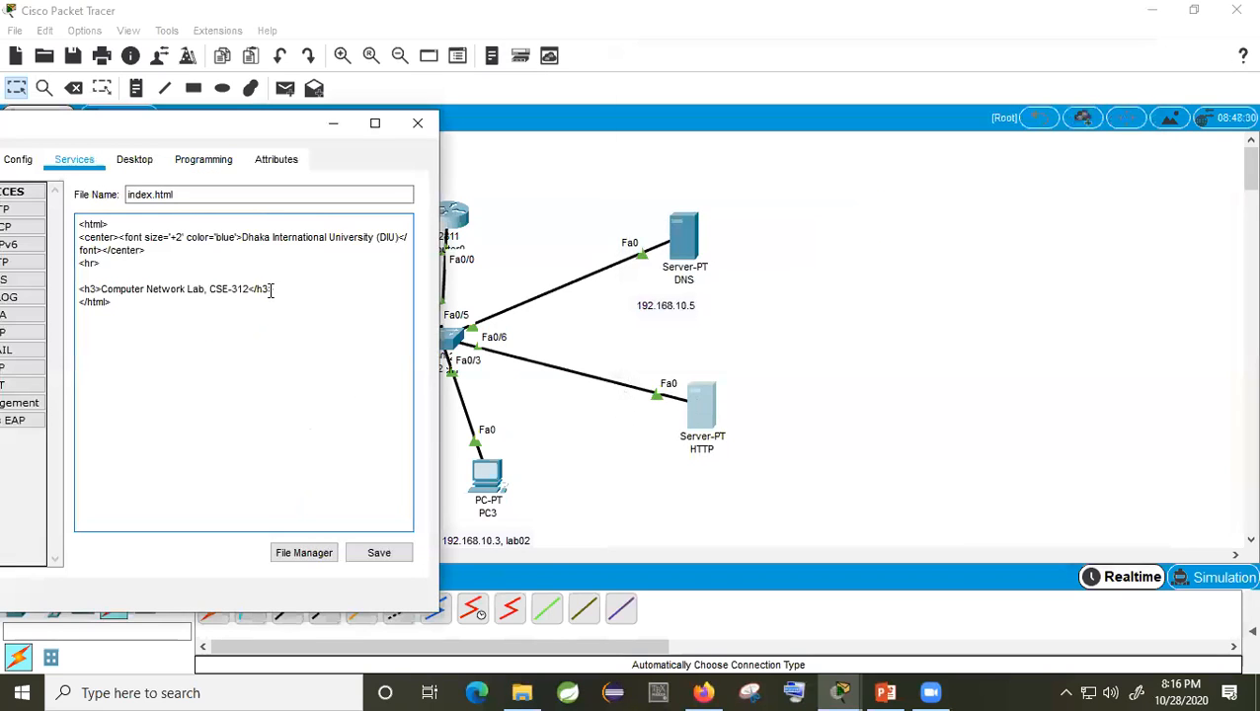
pyautogui.click(395, 555)
# Step: Overwrite the old index.html, reopen it to check, then close the HTTP server window
pyautogui.click(244, 396)
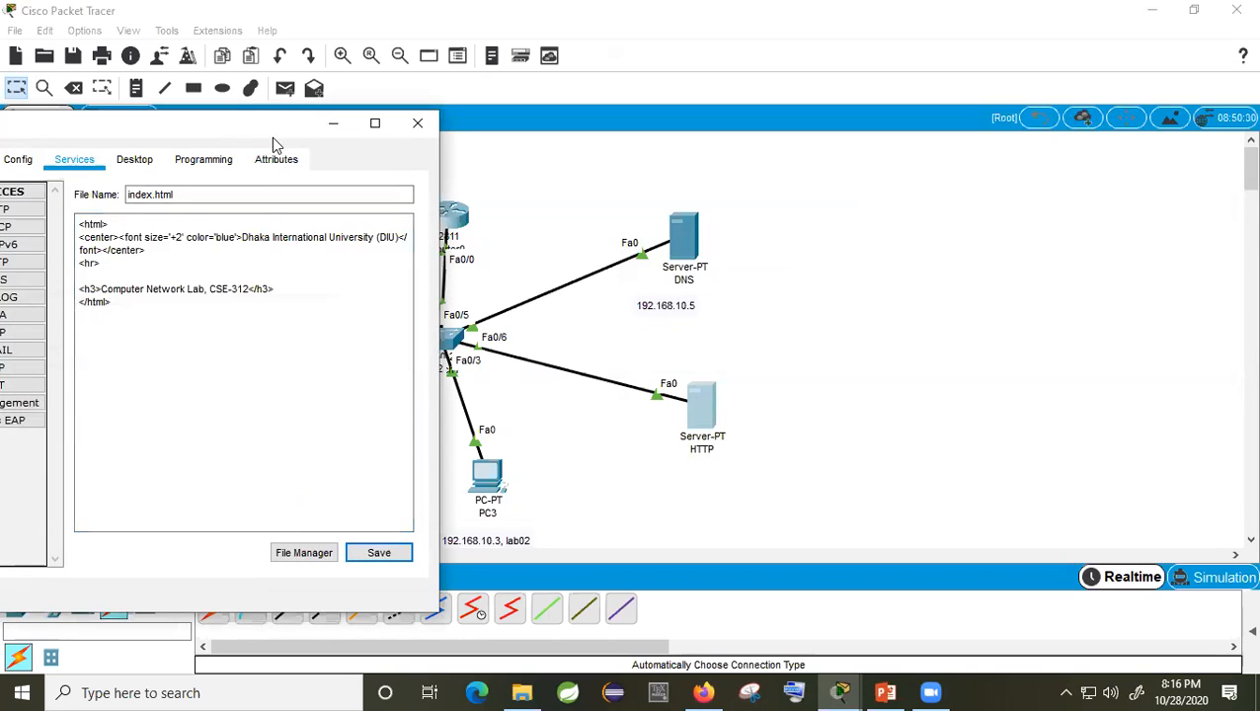
pyautogui.moveTo(309, 136); pyautogui.dragTo(1148, 88)
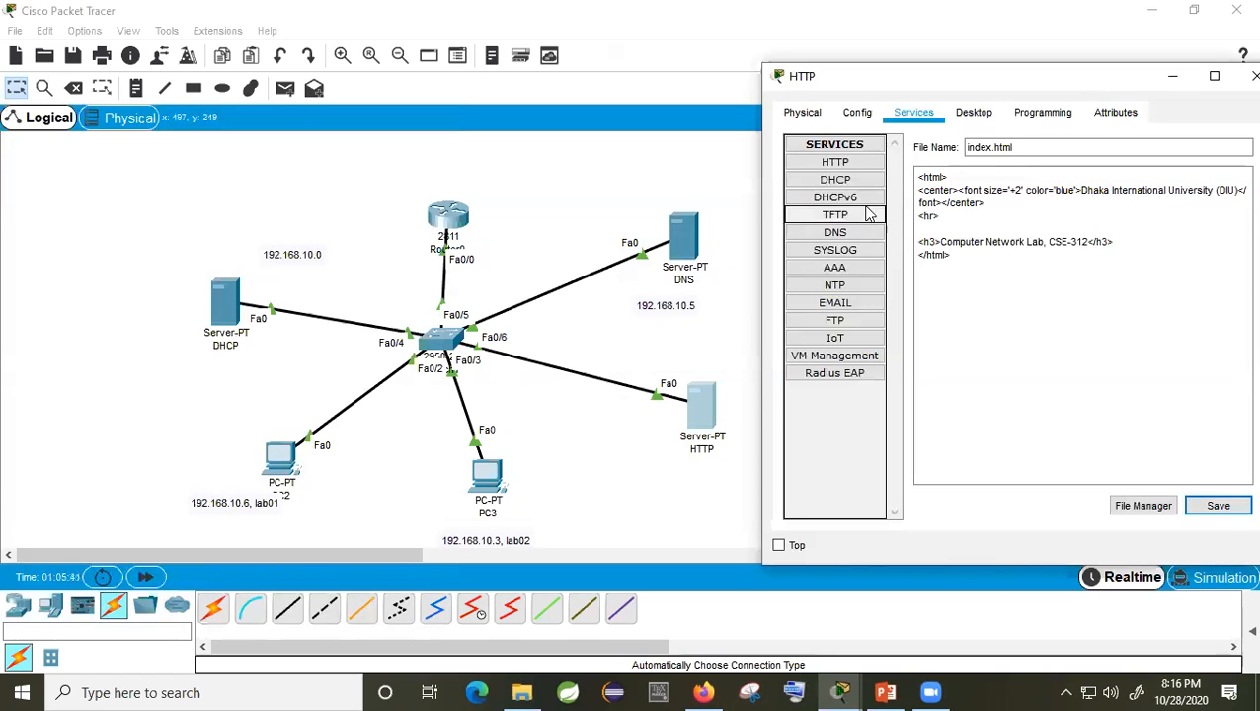
pyautogui.click(847, 168)
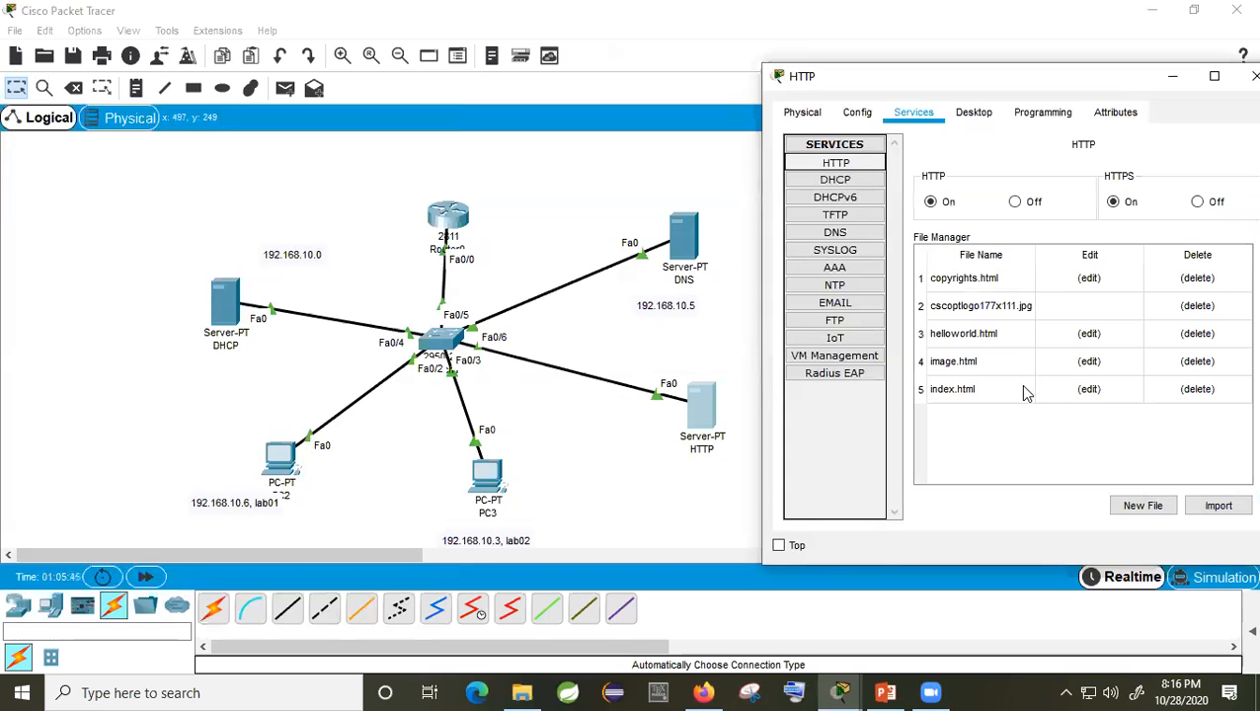
pyautogui.click(945, 389)
pyautogui.click(1087, 388)
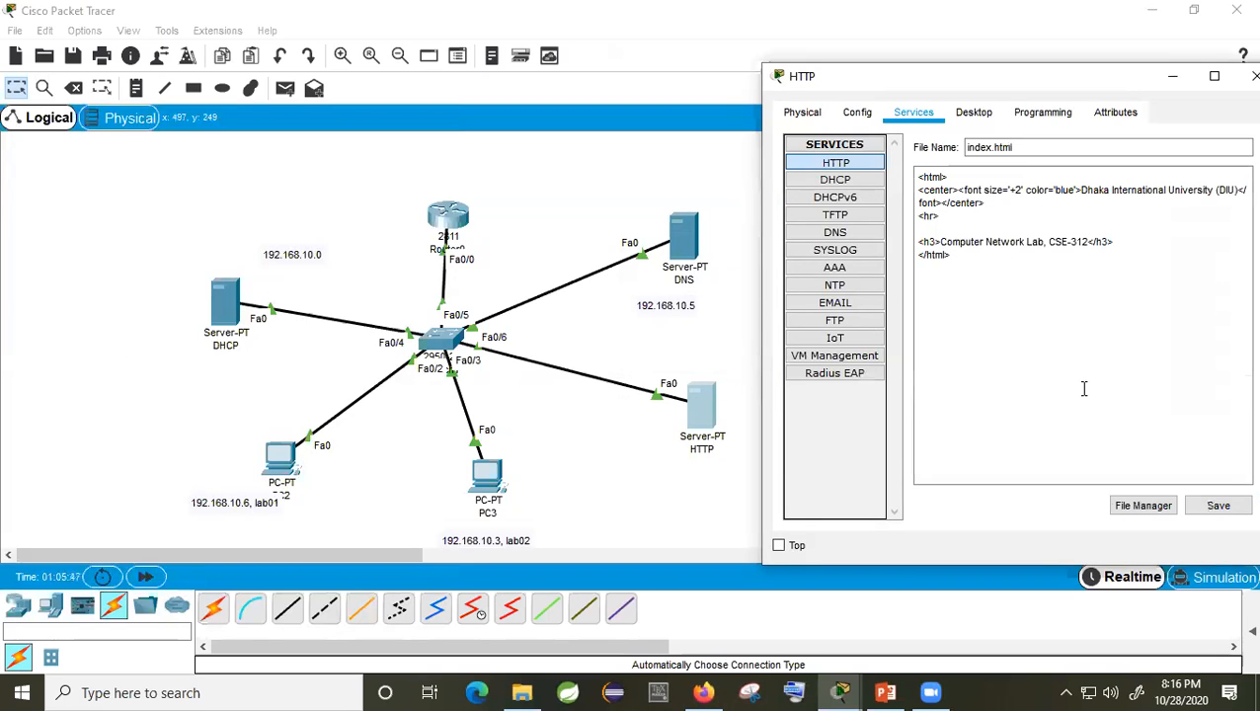
pyautogui.moveTo(1145, 76); pyautogui.dragTo(1016, 76)
pyautogui.click(1125, 76)
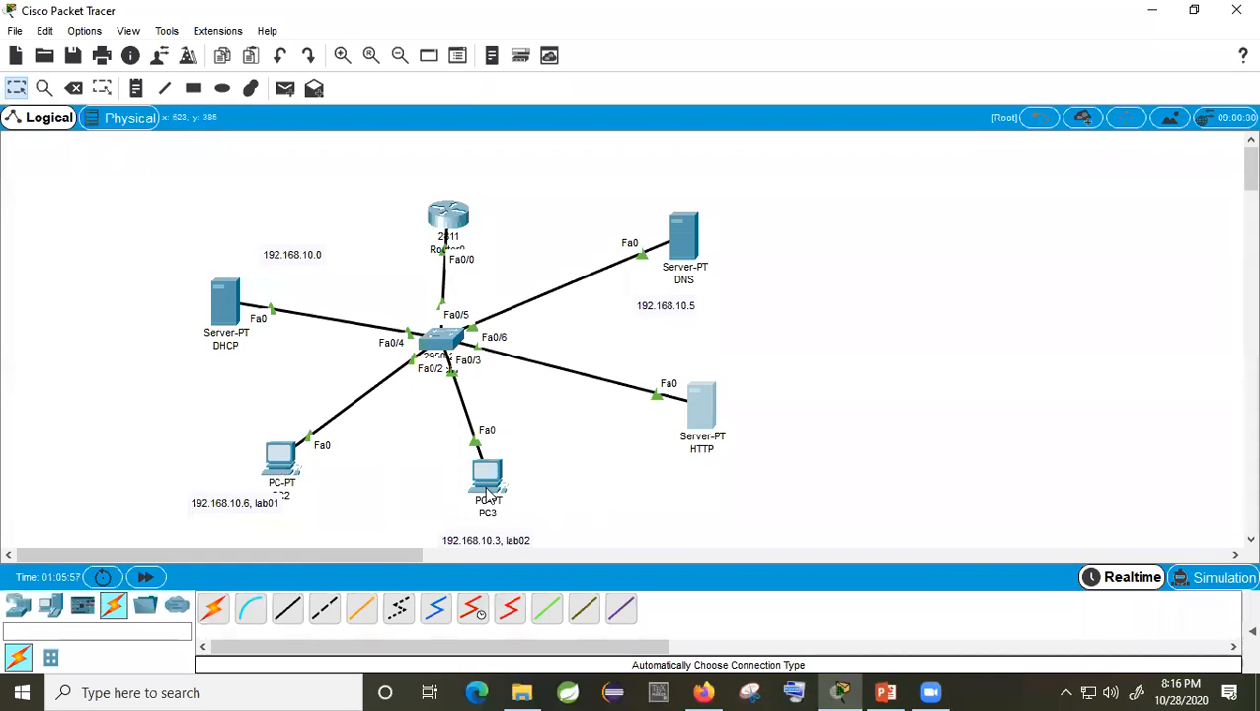
# Step: Move PC2's address note lower and open the DNS server's configuration
pyautogui.moveTo(265, 510); pyautogui.dragTo(255, 525)
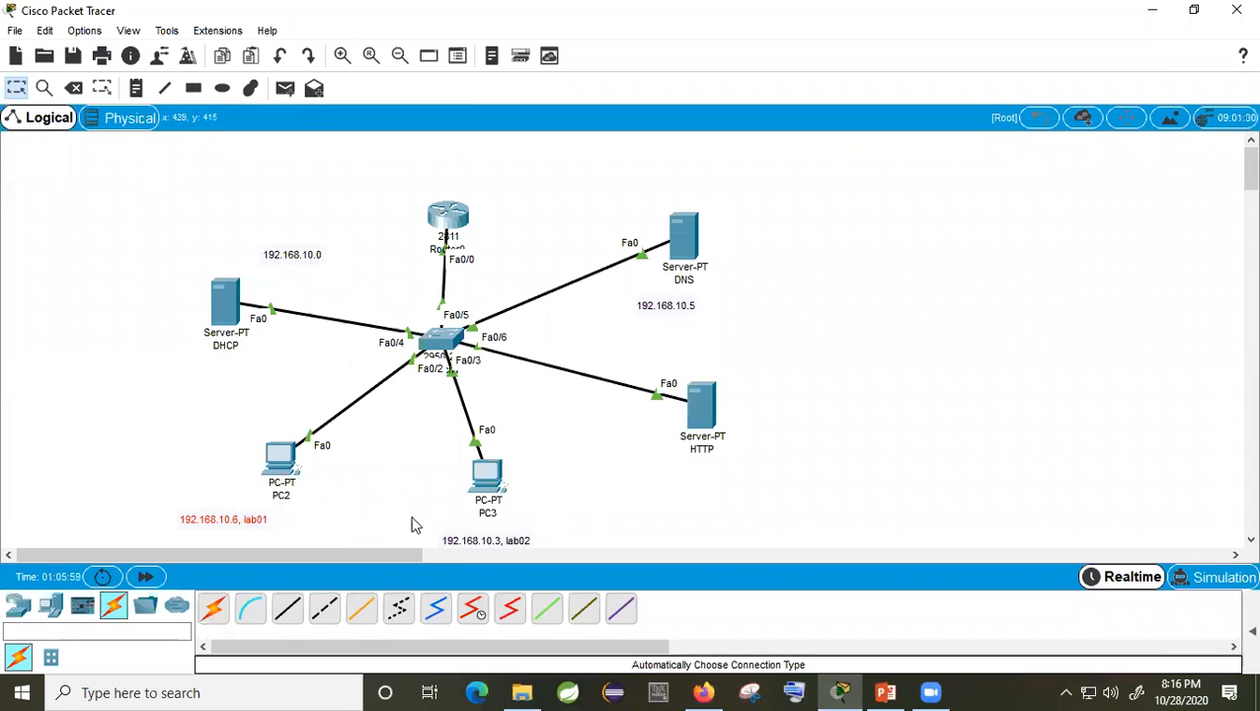
pyautogui.click(615, 509)
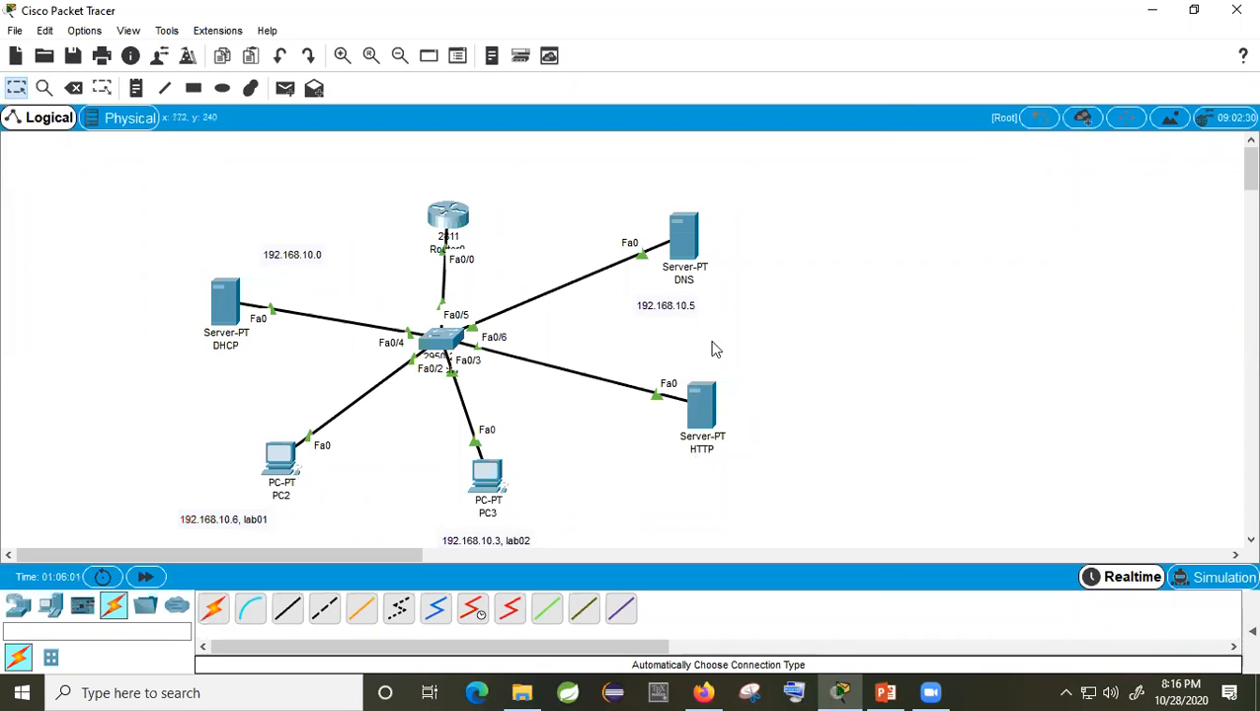
pyautogui.click(683, 237)
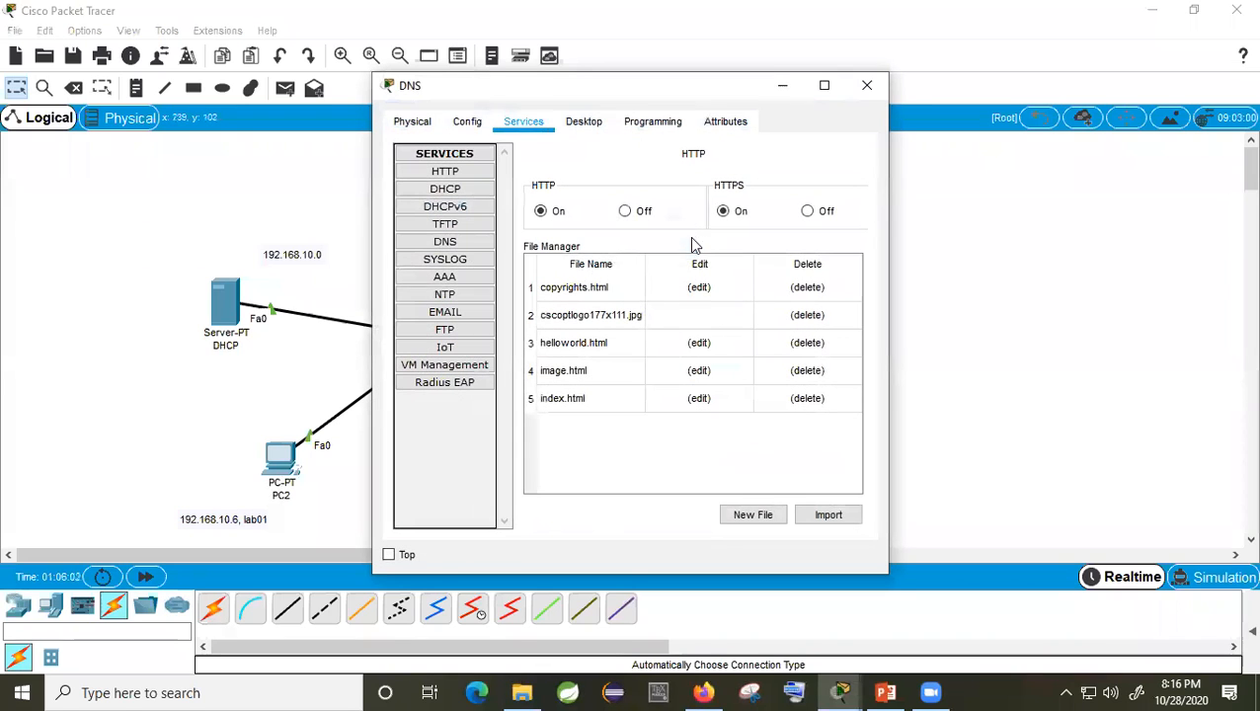
# Step: Add a DNS A record mapping diu.ac to 192.168.10.9, then close the DNS server window
pyautogui.click(444, 241)
pyautogui.click(641, 237)
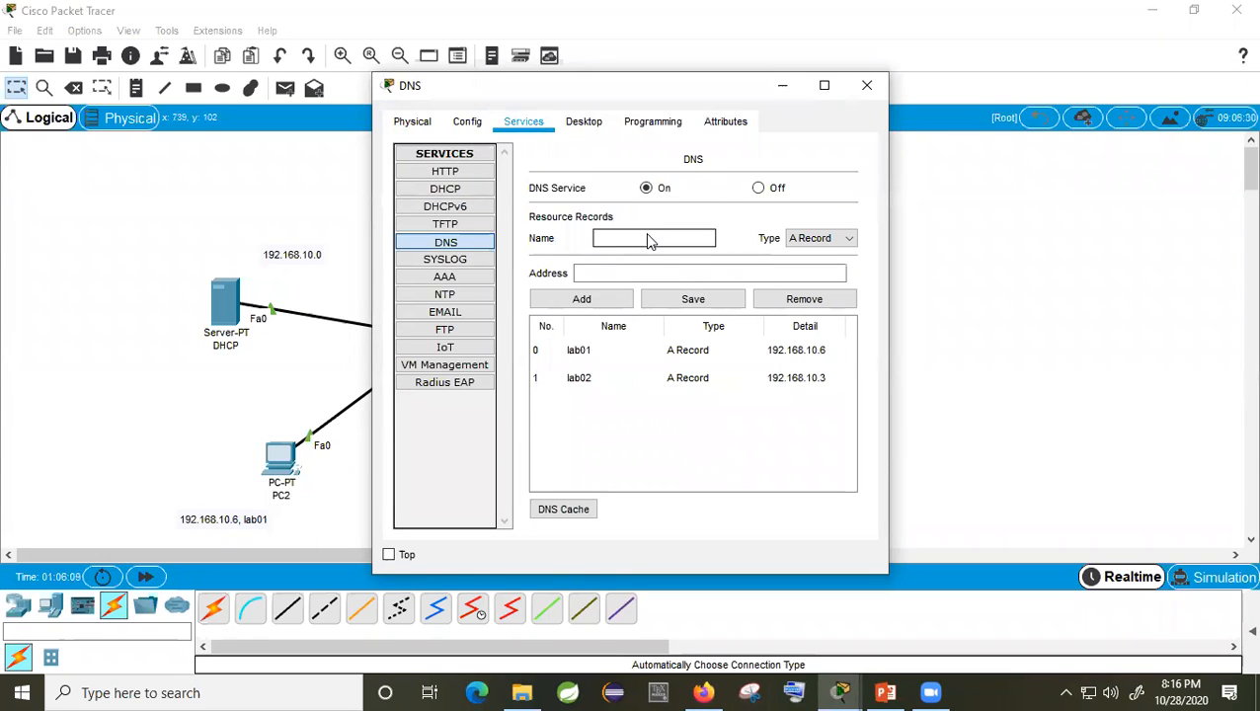
pyautogui.write('diu.ac')
pyautogui.click(635, 274)
pyautogui.write('1')
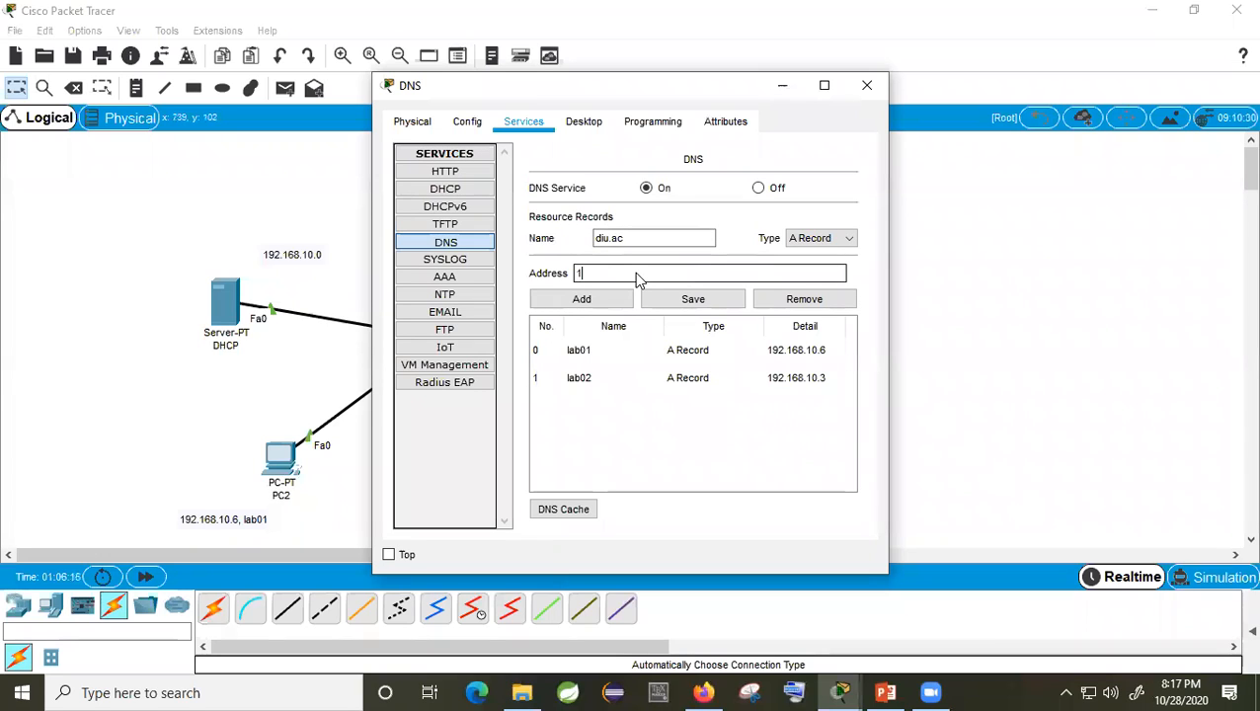
pyautogui.write('92.168.10.9')
pyautogui.click(592, 301)
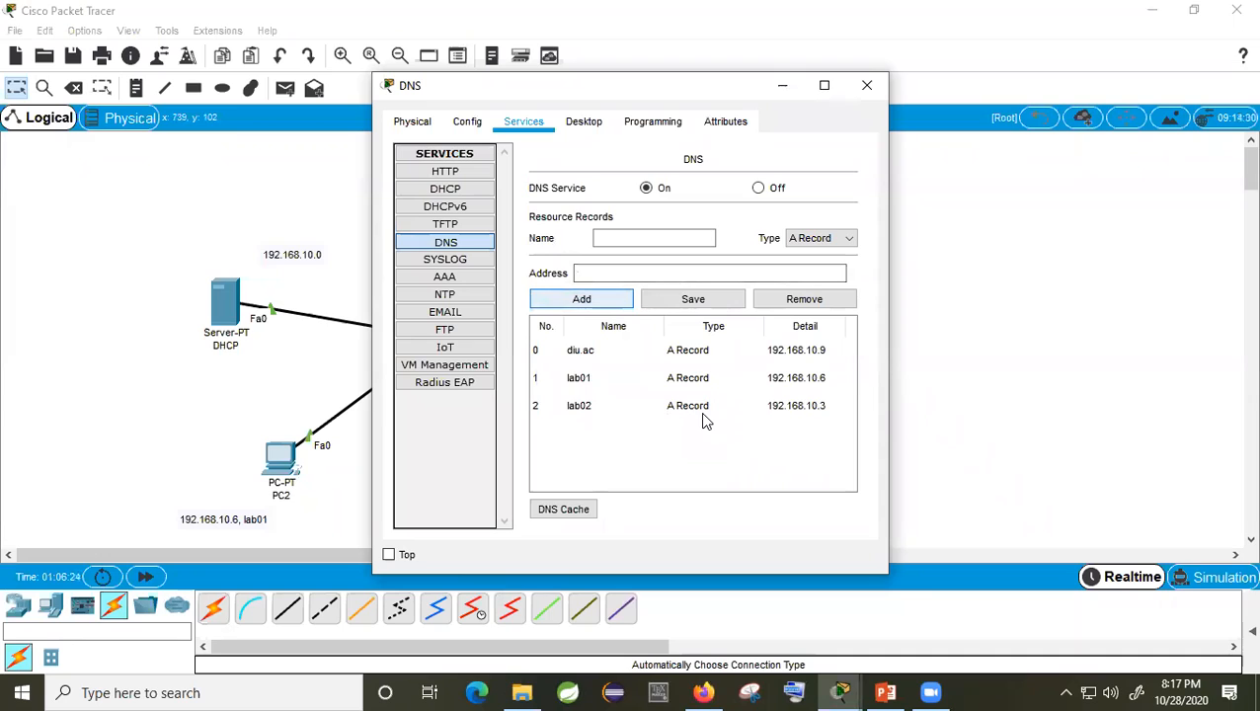
pyautogui.click(589, 356)
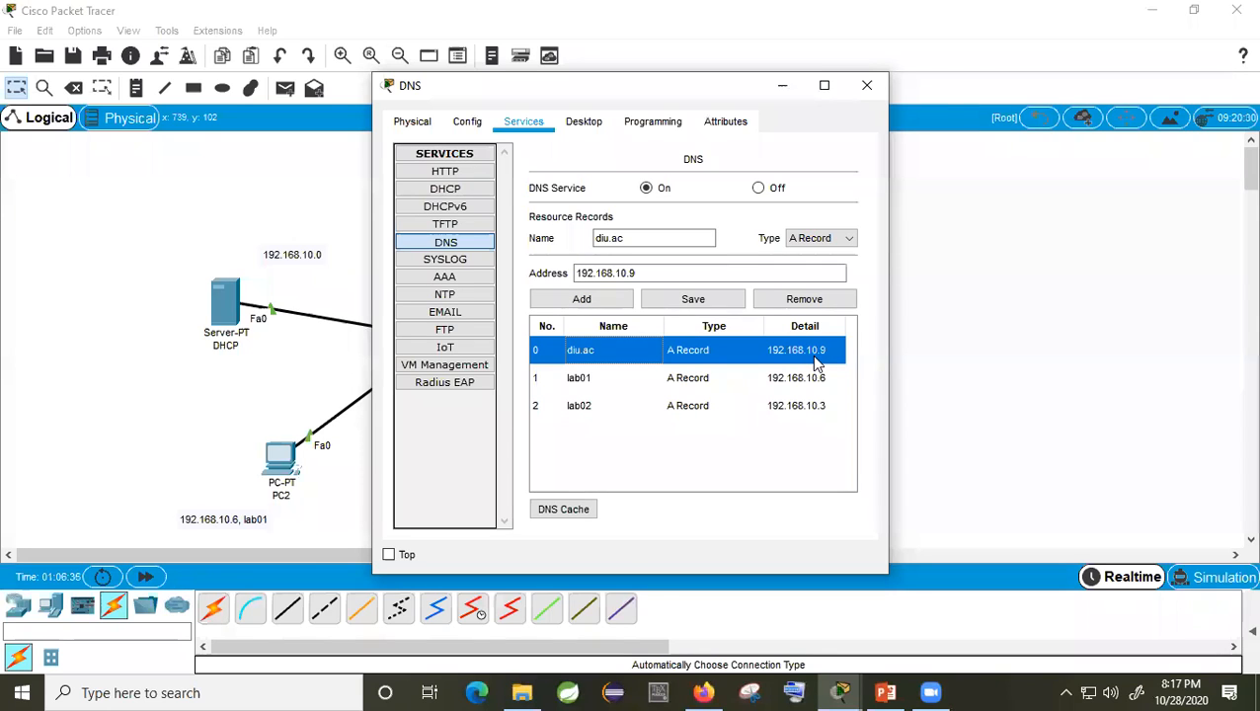
pyautogui.click(866, 85)
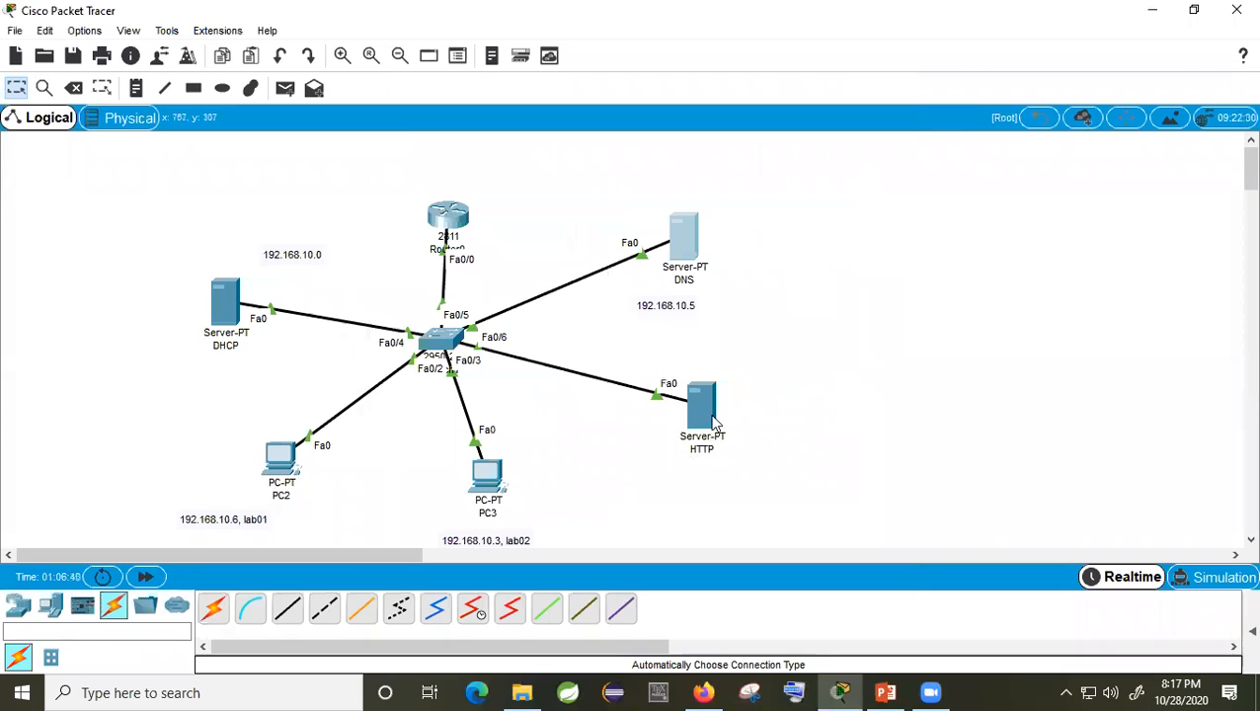
# Step: Load the page at 192.168.10.9 in PC2's web browser
pyautogui.click(281, 459)
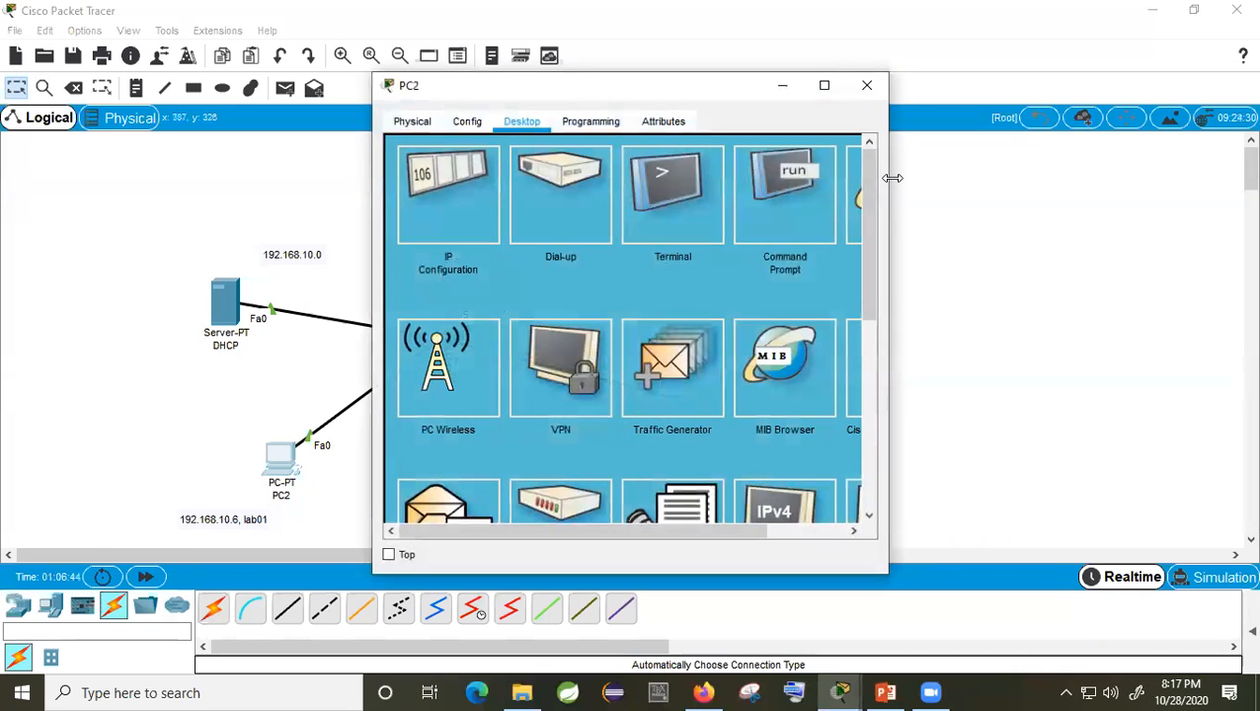
pyautogui.moveTo(891, 178); pyautogui.dragTo(1127, 182)
pyautogui.click(1025, 212)
pyautogui.click(640, 173)
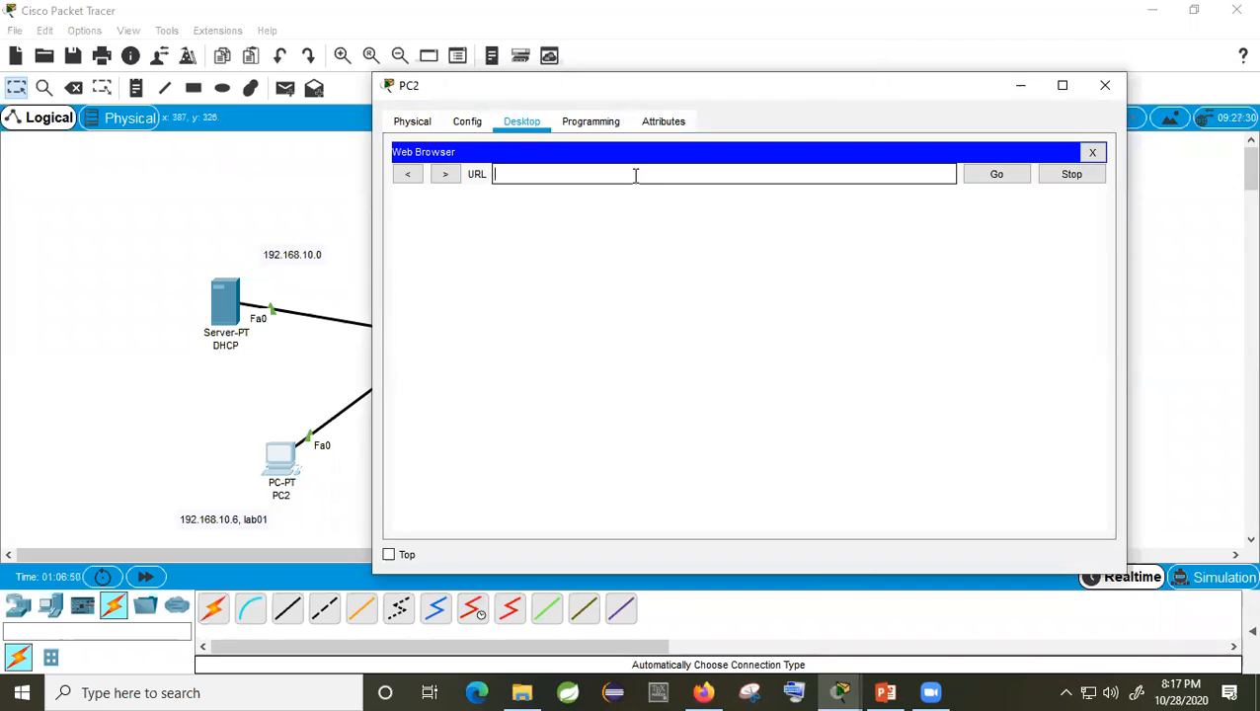
pyautogui.write('192.168.10.9')
pyautogui.press('Return')
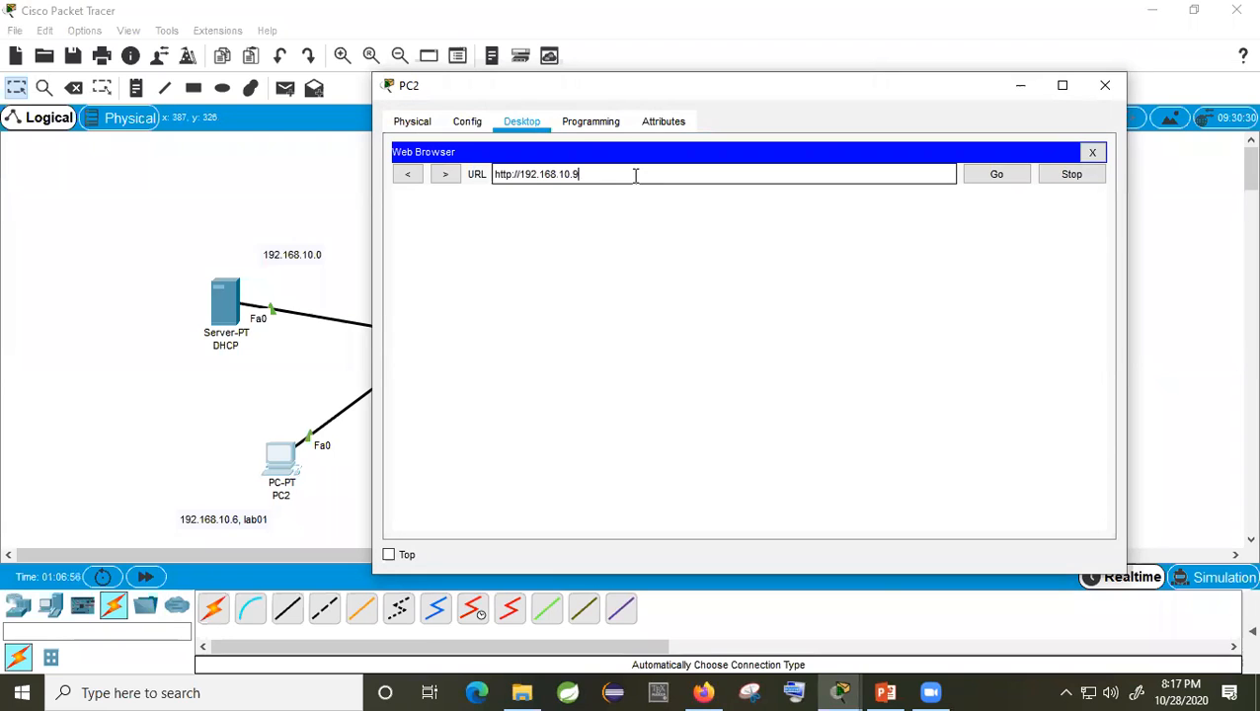
# Step: Load and reload the DIU lab page at diu.ac in PC2's browser, then close PC2
pyautogui.moveTo(921, 210); pyautogui.dragTo(593, 215)
pyautogui.click(553, 221)
pyautogui.tripleClick(584, 207)
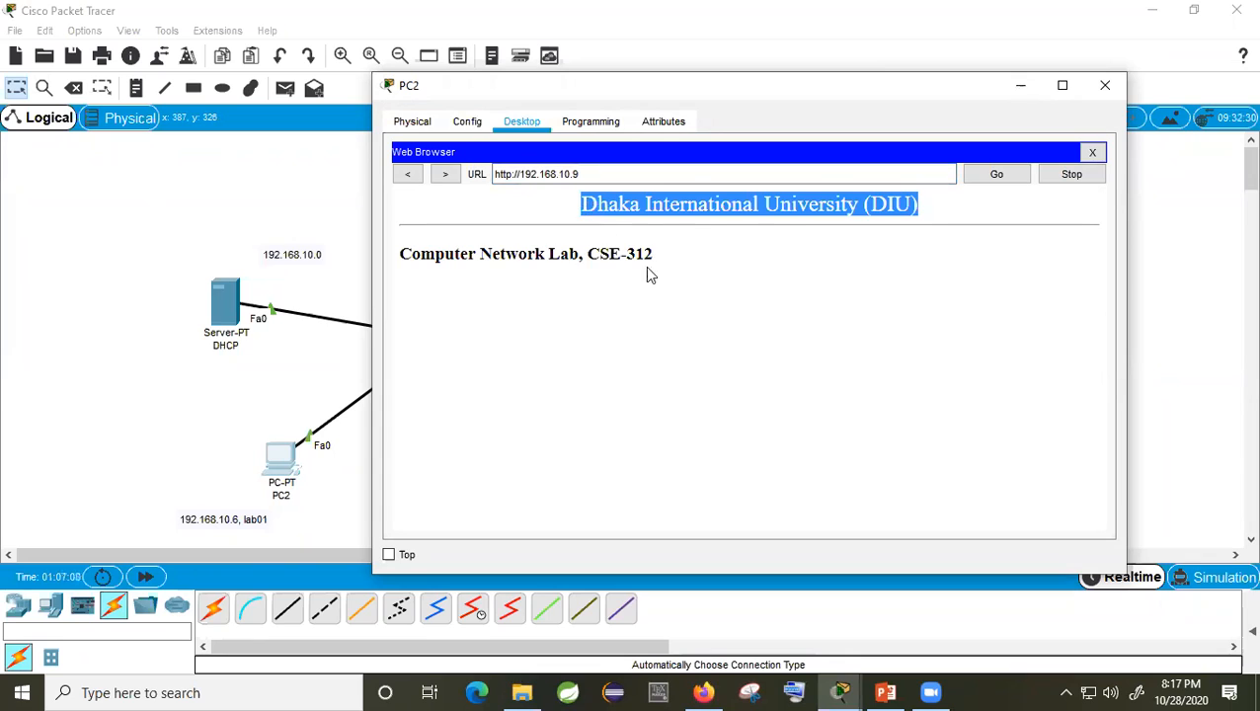
pyautogui.moveTo(653, 255); pyautogui.dragTo(587, 255)
pyautogui.moveTo(481, 256); pyautogui.dragTo(498, 219)
pyautogui.moveTo(575, 175); pyautogui.dragTo(521, 174)
pyautogui.write('diu.ac')
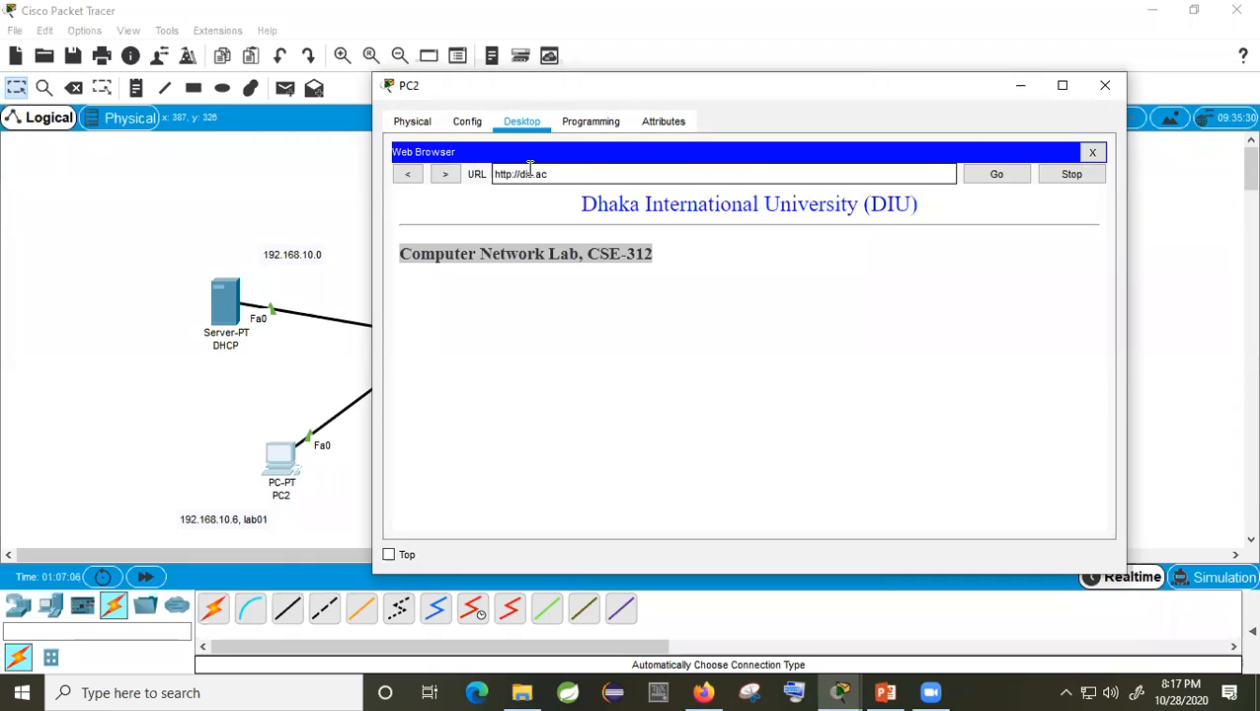
pyautogui.press('Return')
pyautogui.click(1003, 180)
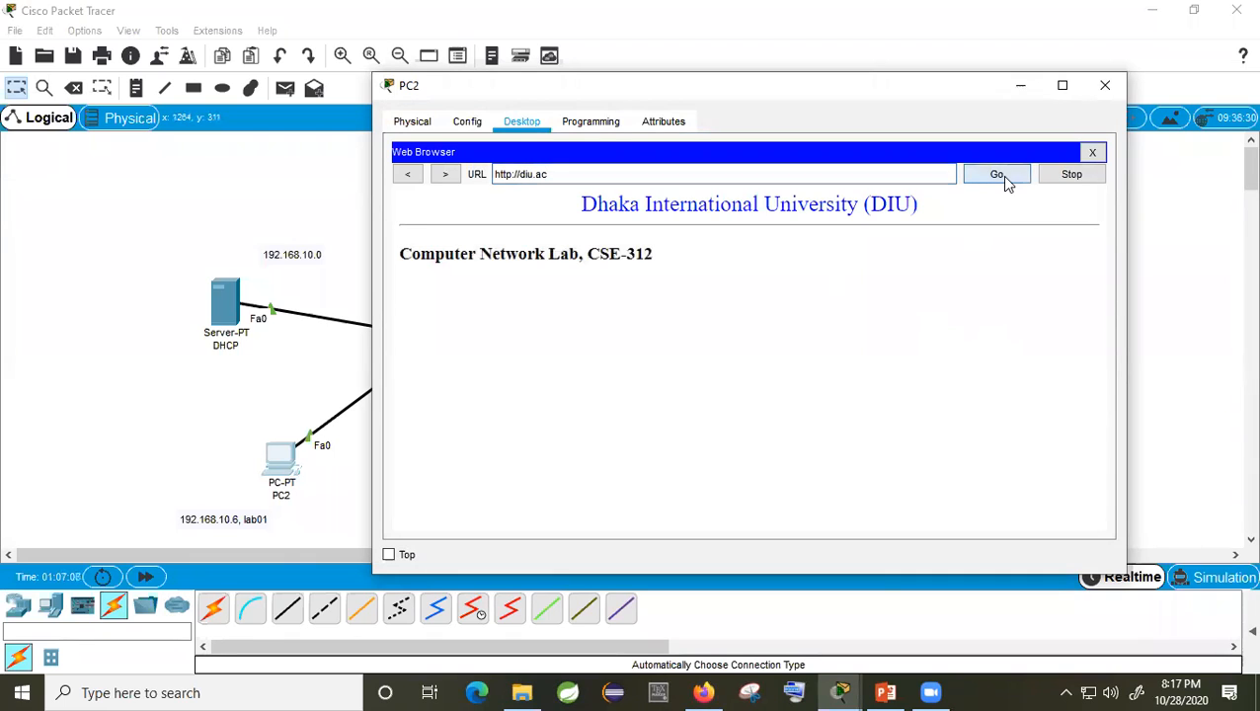
pyautogui.click(1107, 86)
# Step: Load the DIU lab page at diu.ac in PC3's web browser
pyautogui.click(489, 479)
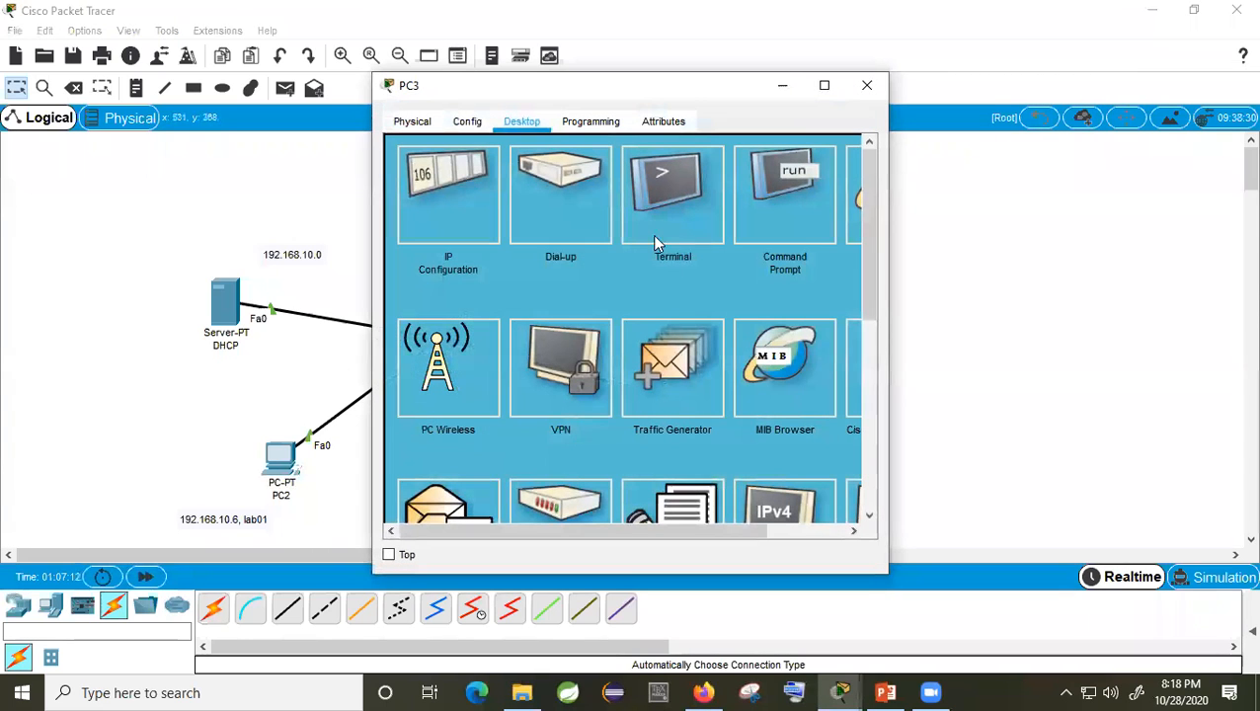
pyautogui.moveTo(886, 229); pyautogui.dragTo(1245, 229)
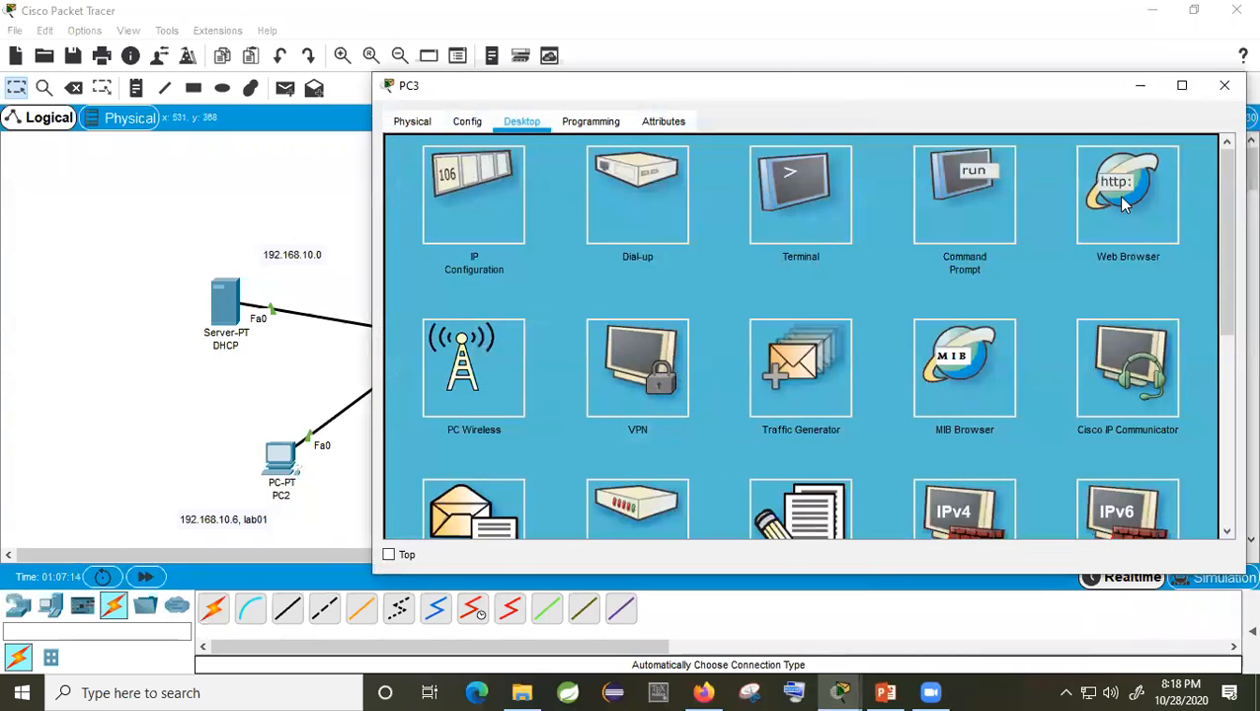
pyautogui.click(1116, 202)
pyautogui.click(583, 175)
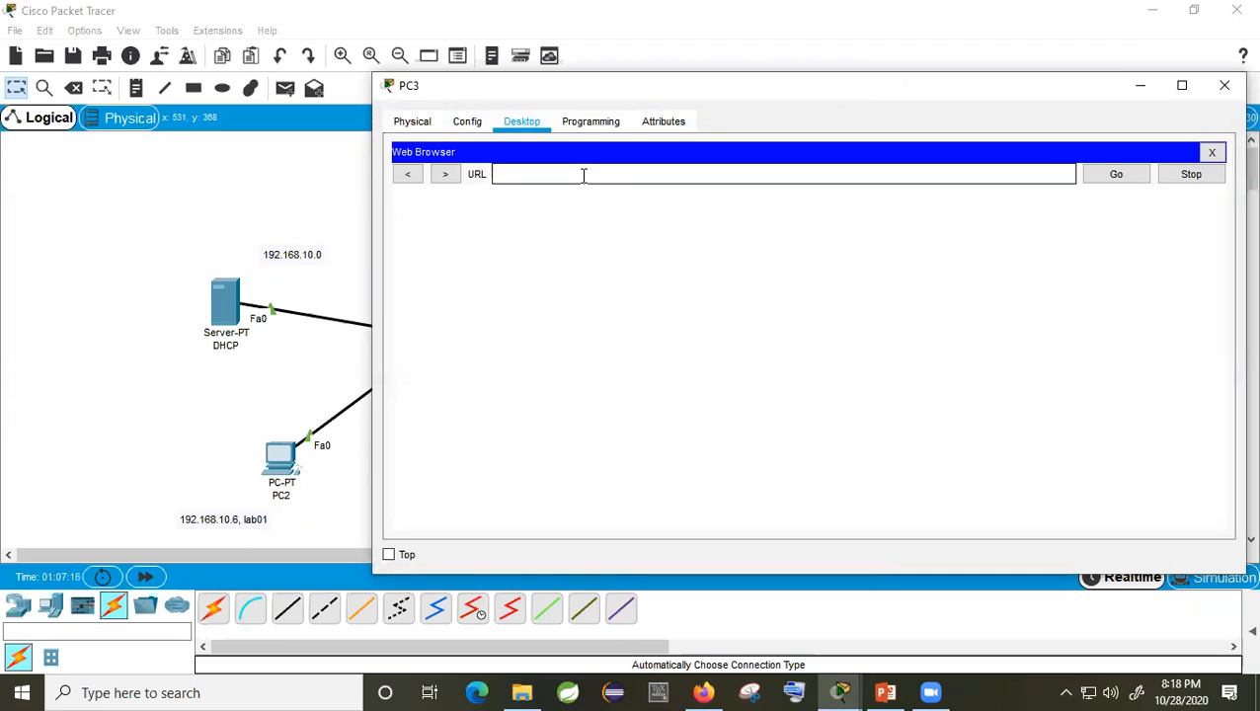
pyautogui.write('diu.ac')
pyautogui.press('Return')
pyautogui.moveTo(656, 257); pyautogui.dragTo(619, 205)
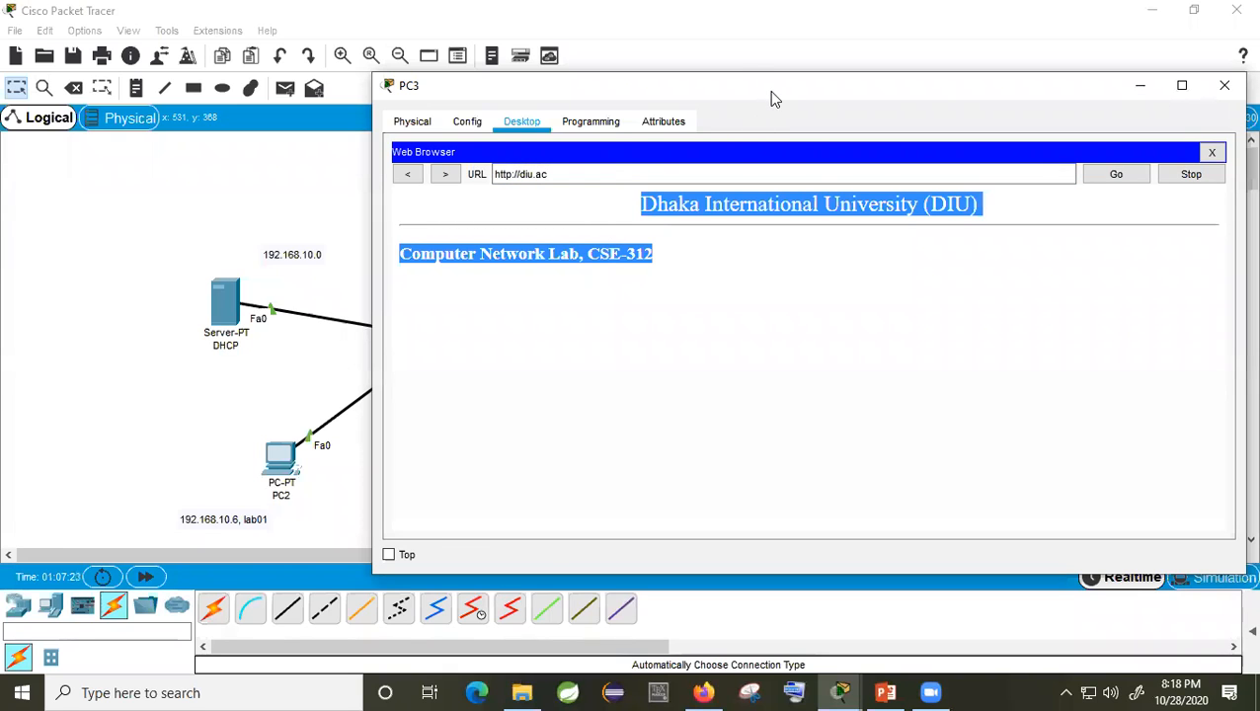
# Step: Move and narrow PC3's window, then hide it to clear the canvas
pyautogui.moveTo(773, 99); pyautogui.dragTo(932, 117)
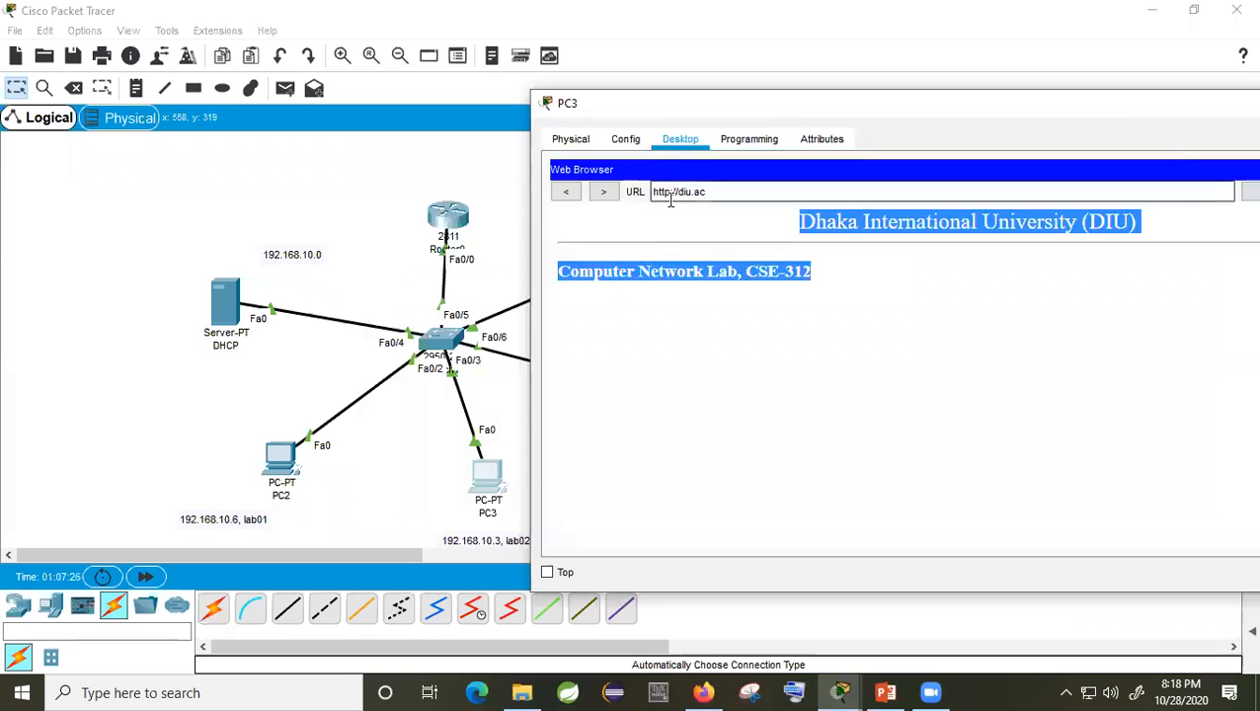
pyautogui.click(700, 190)
pyautogui.tripleClick(700, 191)
pyautogui.moveTo(928, 115); pyautogui.dragTo(49, 164)
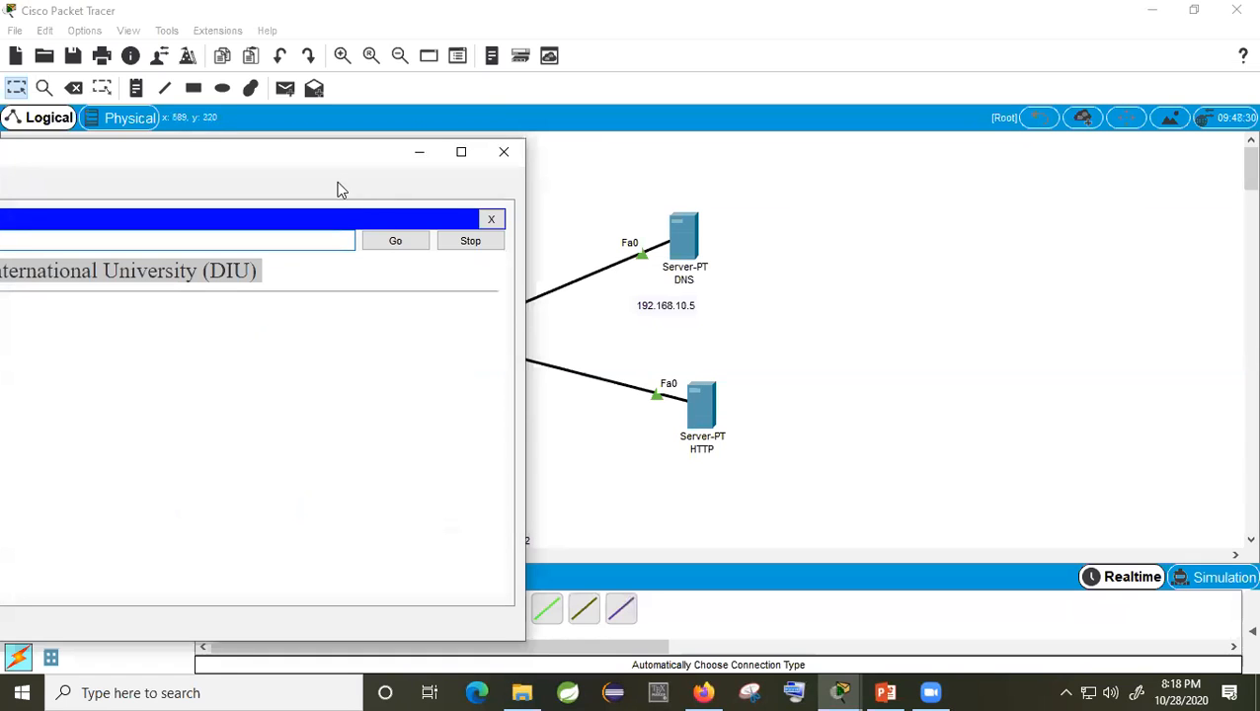
pyautogui.moveTo(338, 166); pyautogui.dragTo(695, 302)
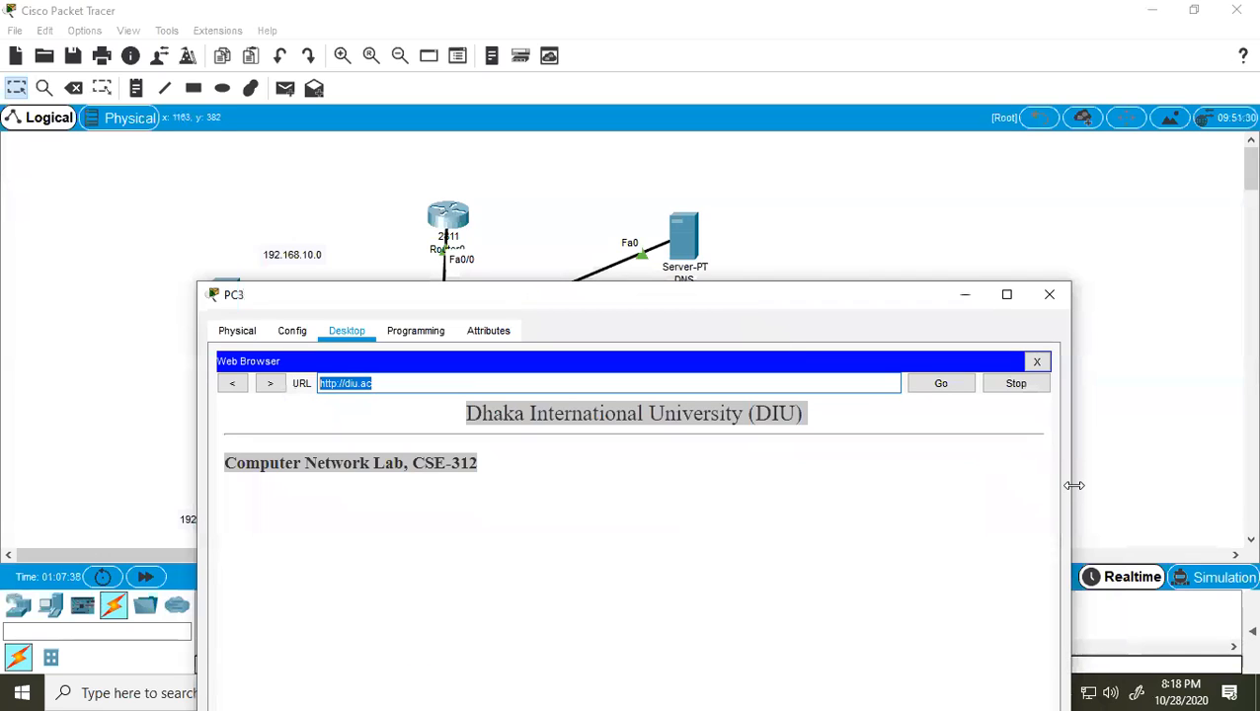
pyautogui.moveTo(1074, 484); pyautogui.dragTo(713, 484)
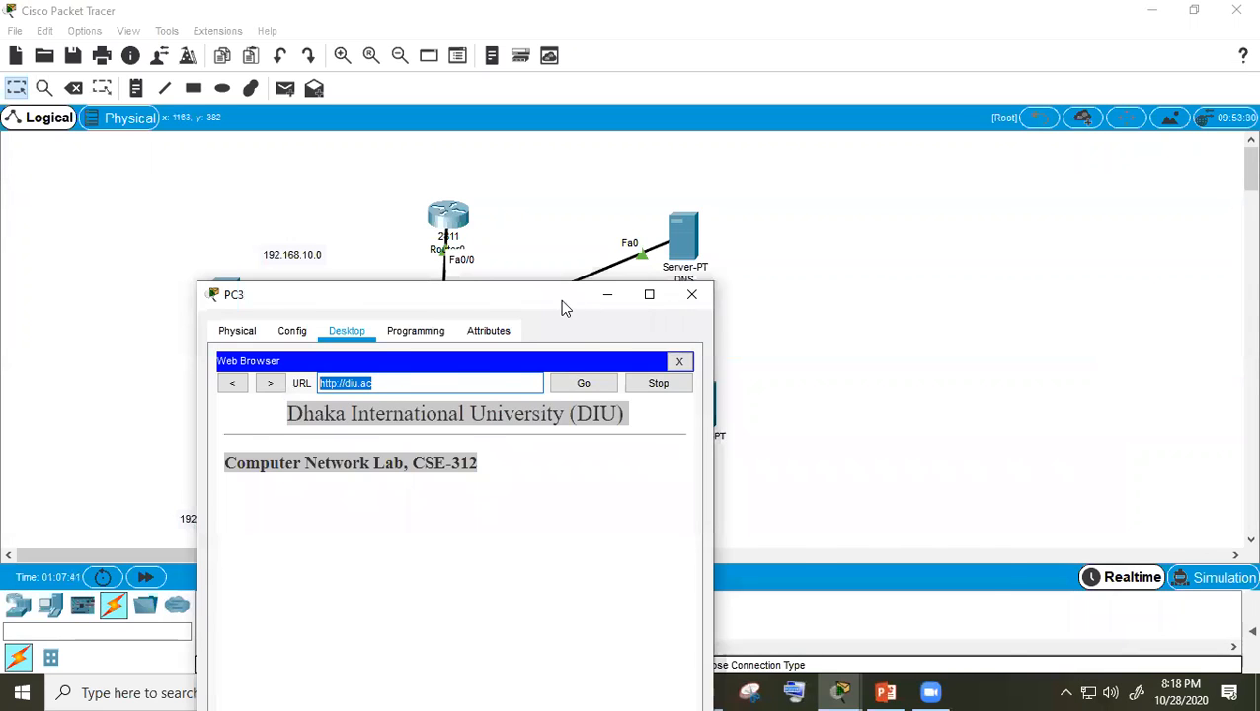
pyautogui.moveTo(559, 299); pyautogui.dragTo(845, 274)
pyautogui.click(890, 271)
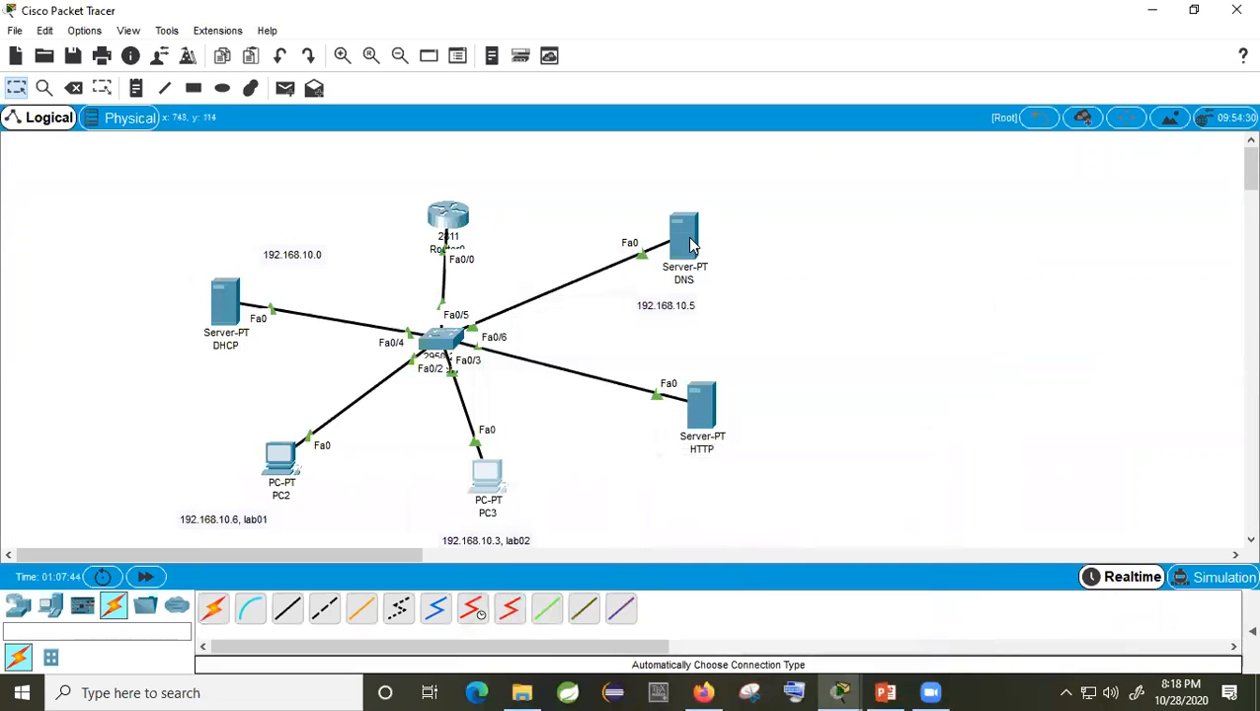
# Step: Nudge the DNS server slightly up and move the HTTP server down and left
pyautogui.moveTo(709, 205); pyautogui.dragTo(710, 201)
pyautogui.moveTo(702, 406); pyautogui.dragTo(691, 436)
pyautogui.click(809, 388)
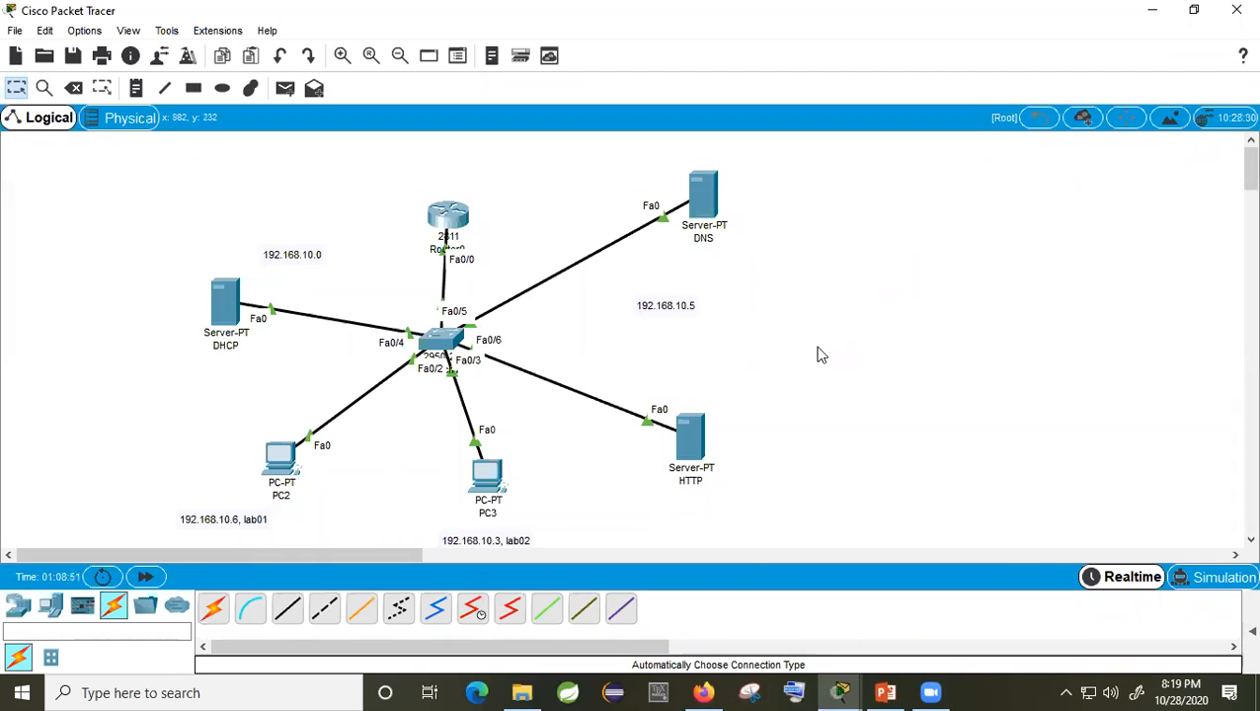
# Step: Put the 192.168.10.5 note beside the DNS server and shift PC3 left below the switch
pyautogui.moveTo(687, 427); pyautogui.dragTo(691, 409)
pyautogui.moveTo(680, 309); pyautogui.dragTo(804, 217)
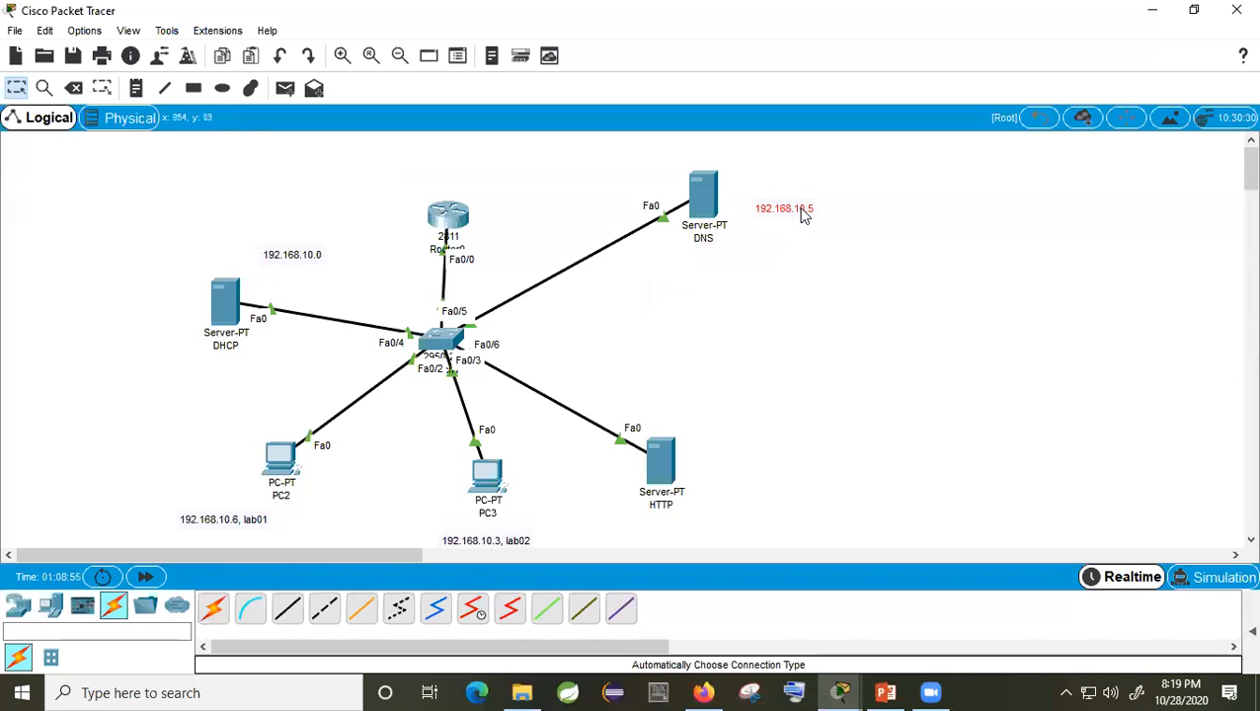
pyautogui.click(500, 488)
pyautogui.moveTo(501, 489); pyautogui.dragTo(460, 489)
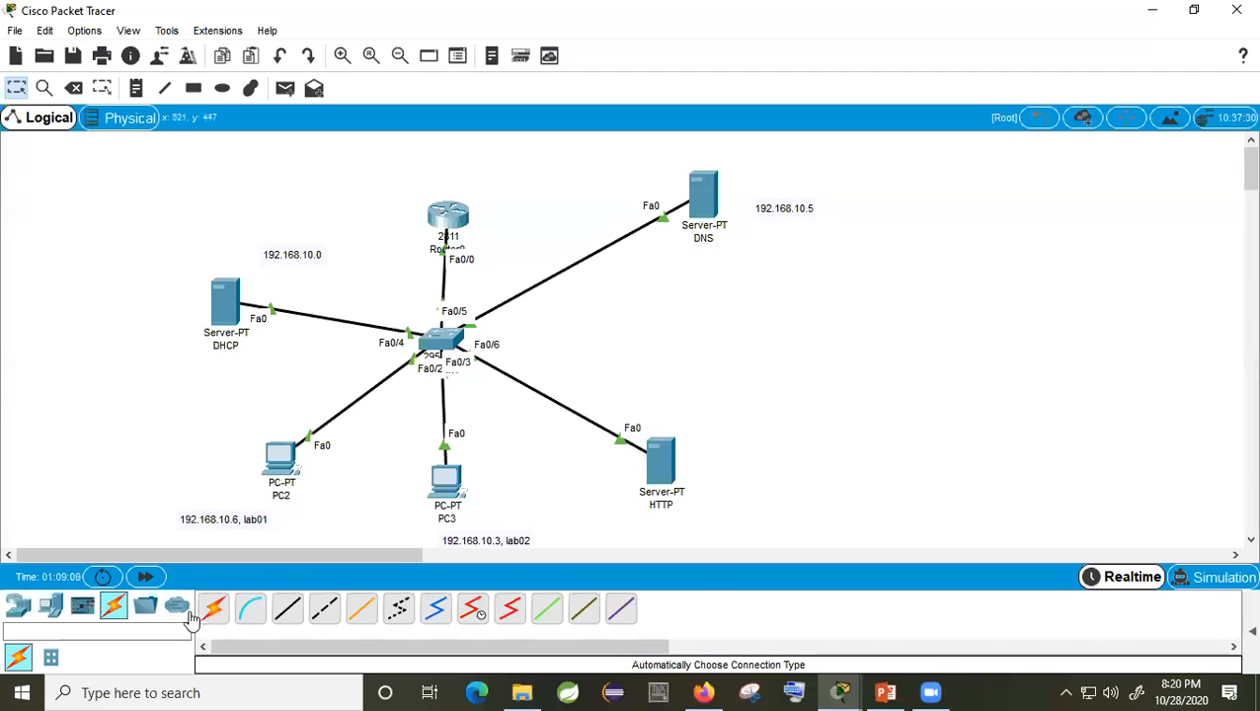
# Step: Place a Server right of the switch and rename it gmail
pyautogui.click(56, 613)
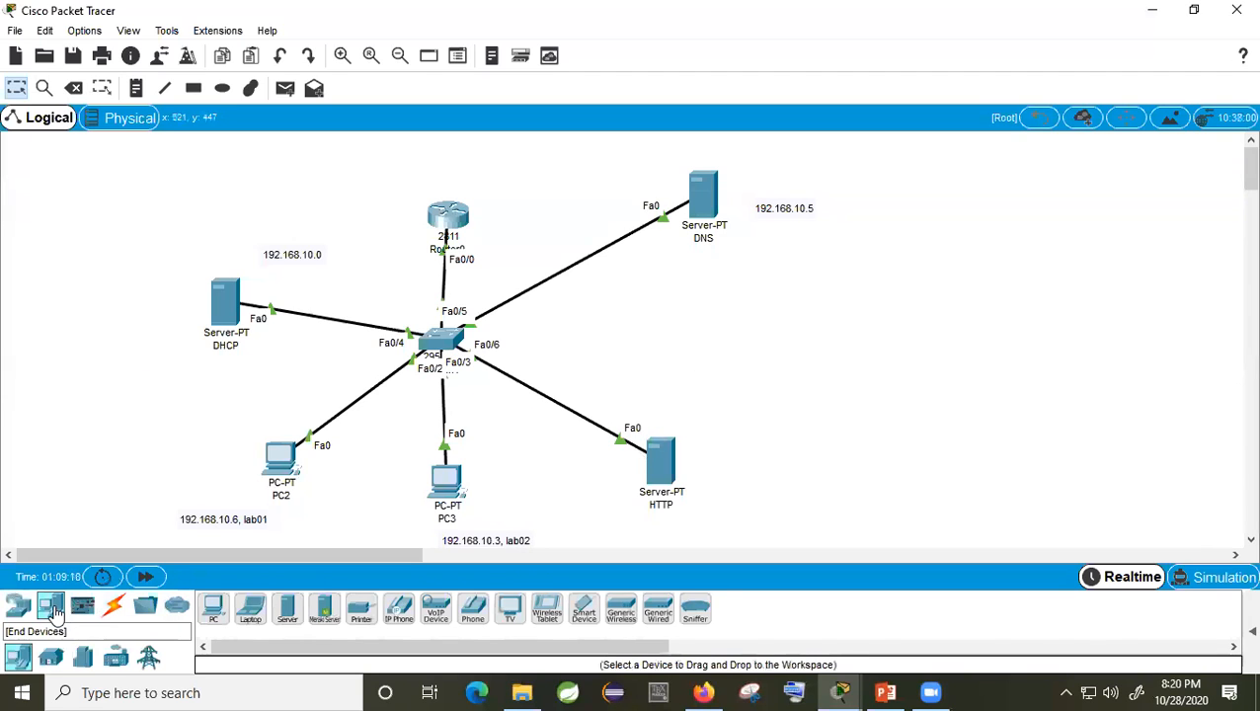
pyautogui.click(288, 608)
pyautogui.click(754, 330)
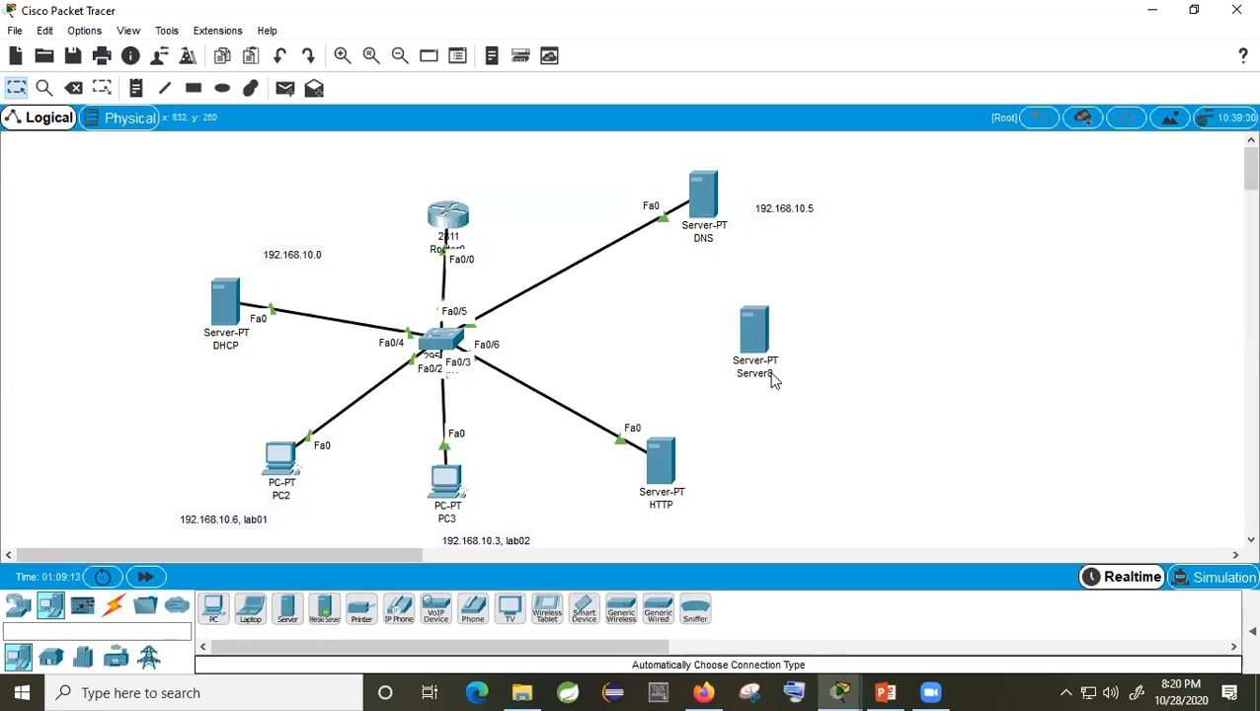
pyautogui.click(767, 377)
pyautogui.moveTo(780, 379); pyautogui.dragTo(738, 379)
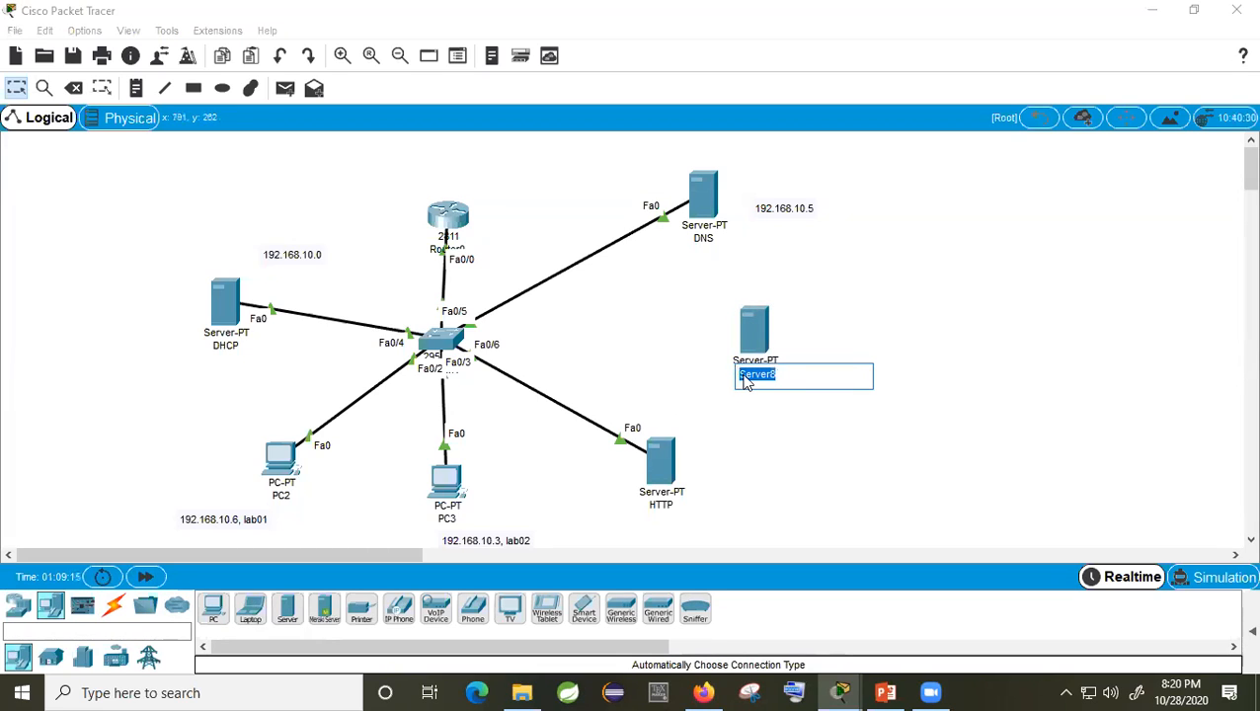
pyautogui.write('gmail')
pyautogui.click(781, 407)
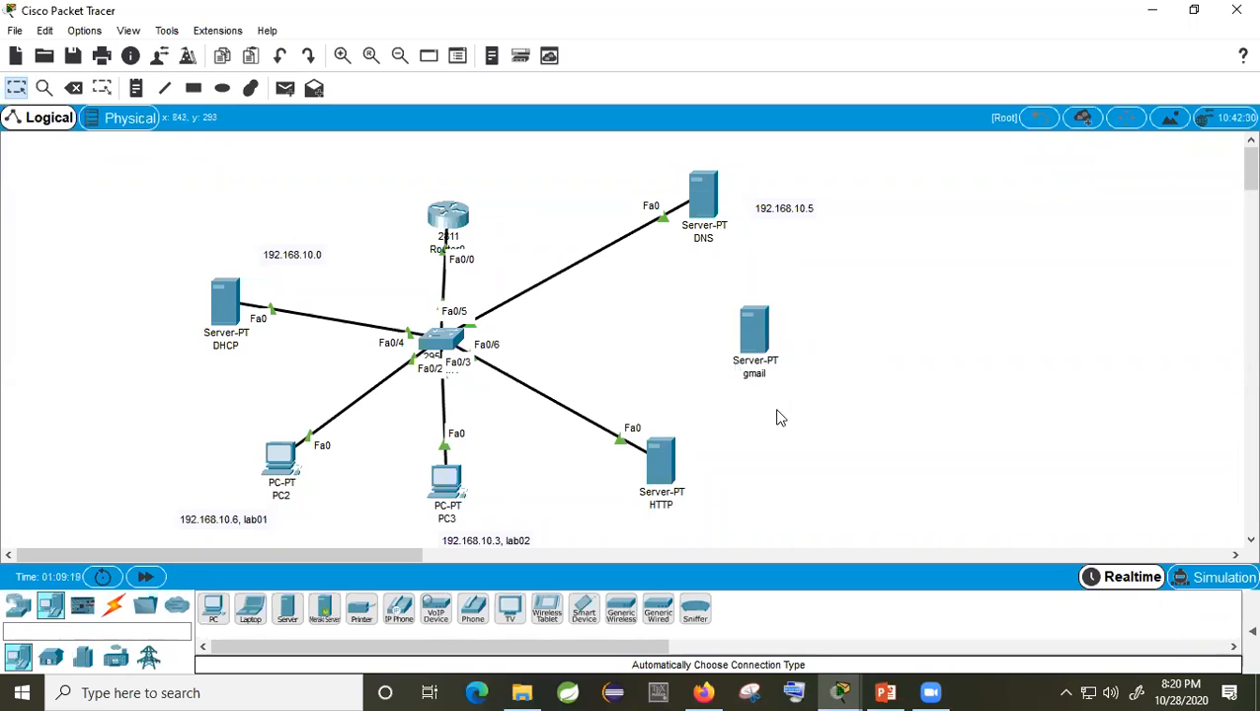
# Step: Cable the switch's Fa0/7 to the gmail server's Fa0 with an automatic connection
pyautogui.click(114, 605)
pyautogui.click(214, 608)
pyautogui.click(442, 339)
pyautogui.click(750, 333)
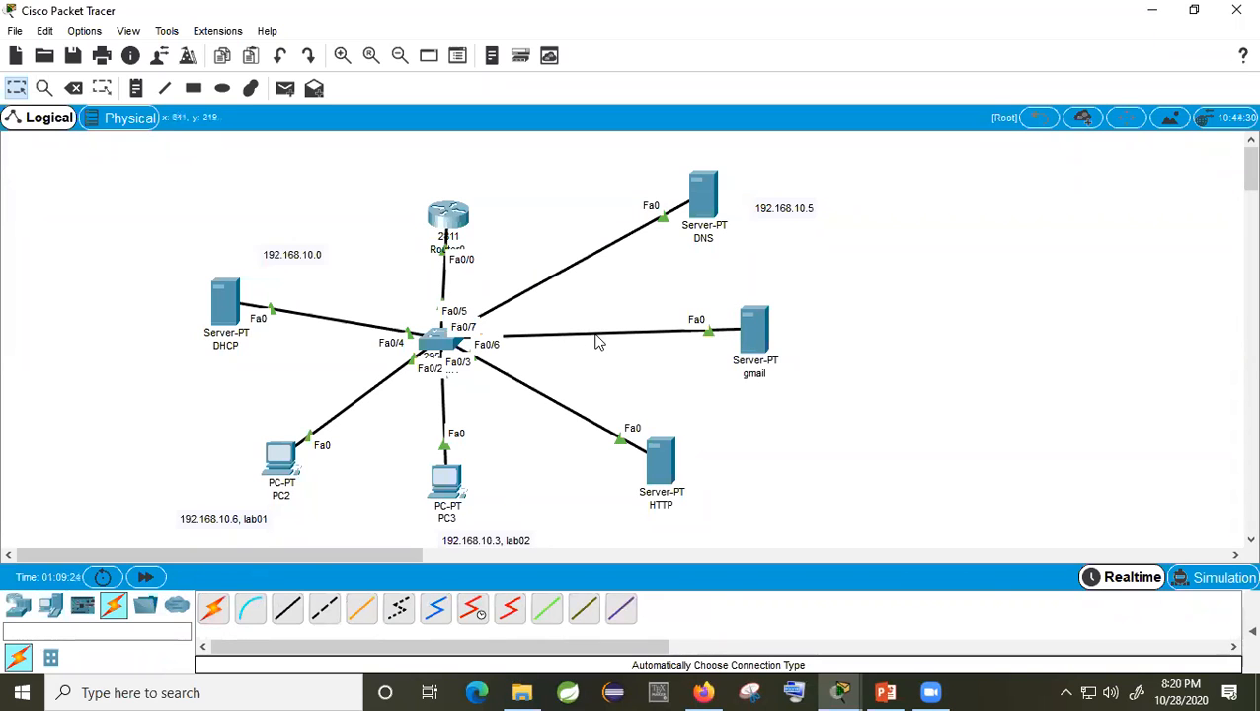
pyautogui.click(753, 333)
# Step: Give gmail static IP 192.168.10.10, mask 255.255.255.0, gateway 192.168.10.1 and DNS 192.168.10.5
pyautogui.click(582, 121)
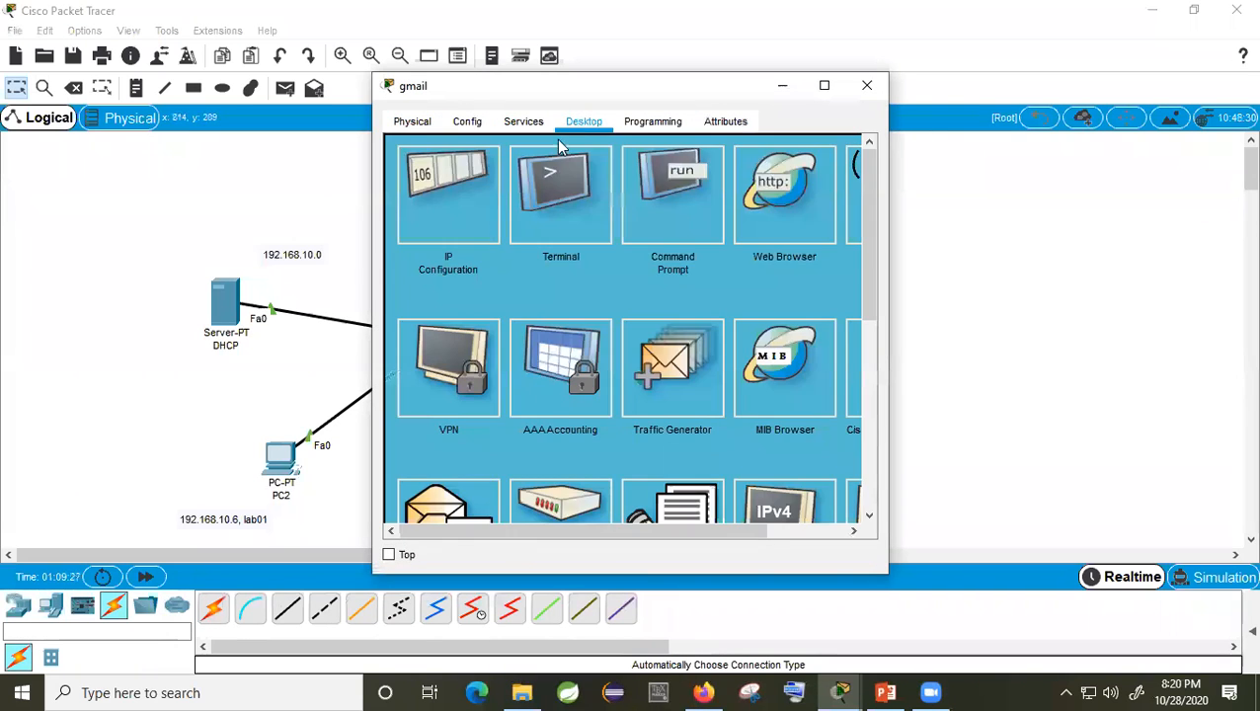
pyautogui.click(466, 209)
pyautogui.click(551, 231)
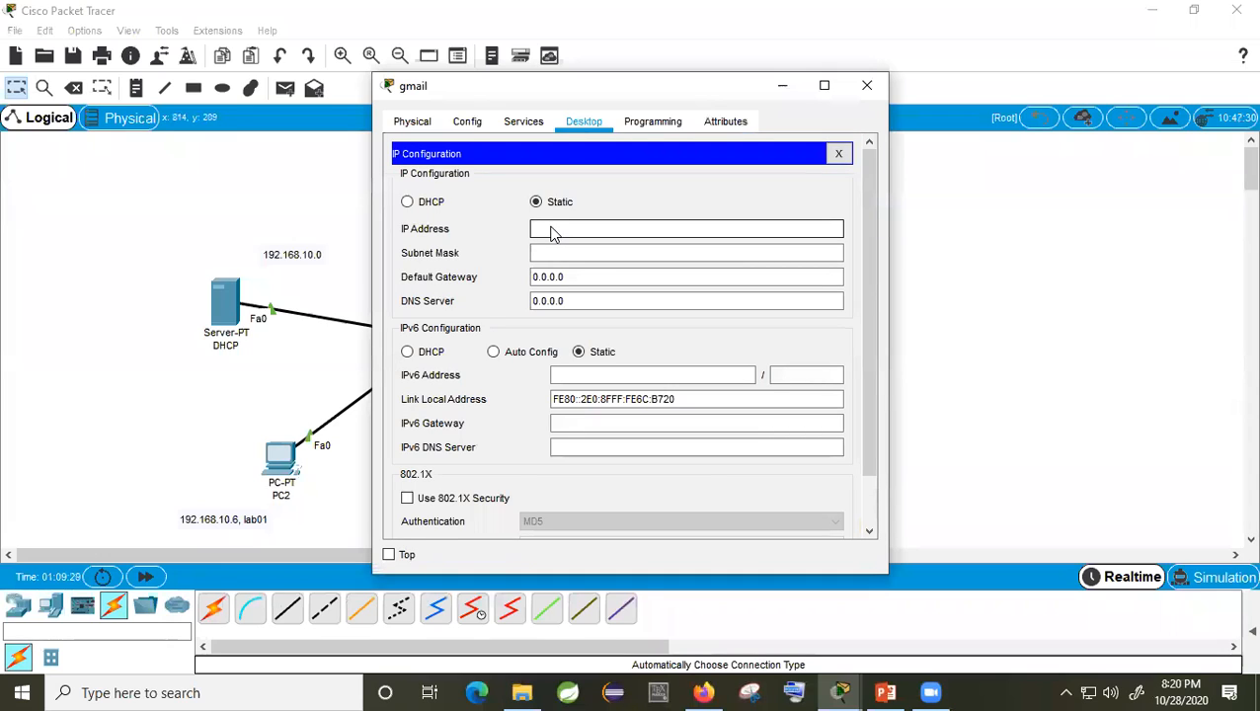
pyautogui.write('192.168.10.10')
pyautogui.click(543, 259)
pyautogui.moveTo(583, 283); pyautogui.dragTo(505, 280)
pyautogui.write('1')
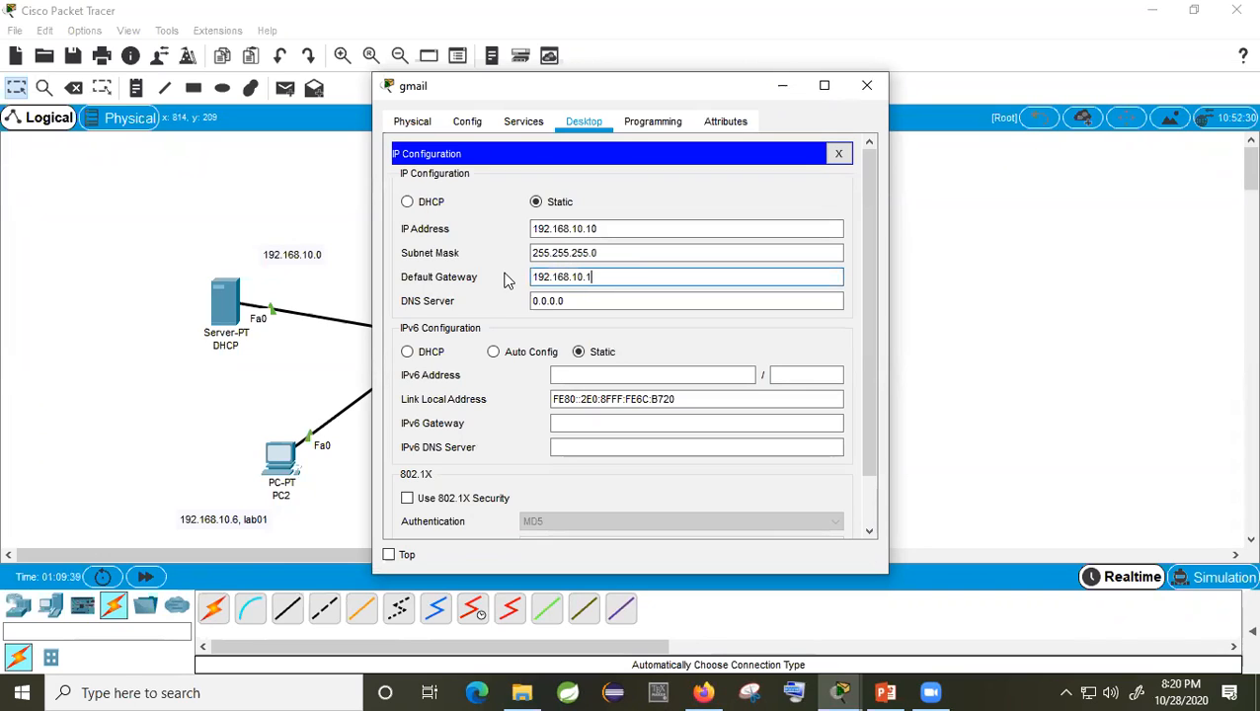
pyautogui.moveTo(570, 301); pyautogui.dragTo(506, 306)
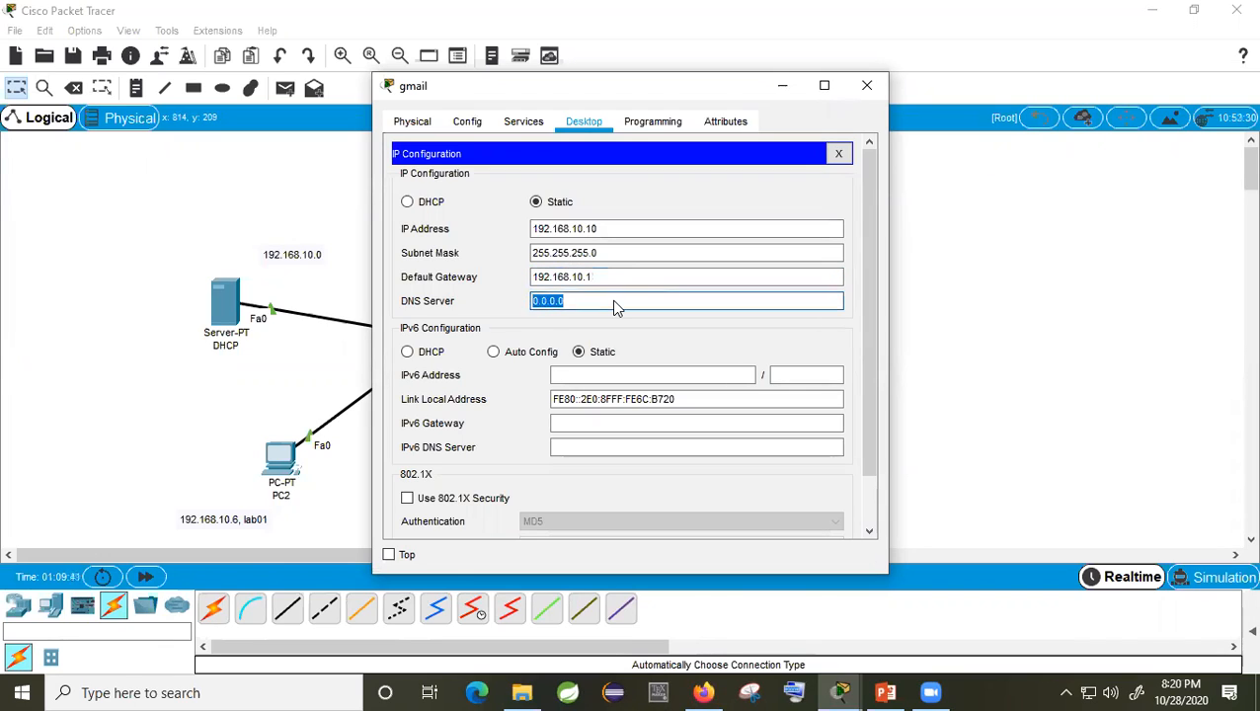
pyautogui.write('192.168.10.5')
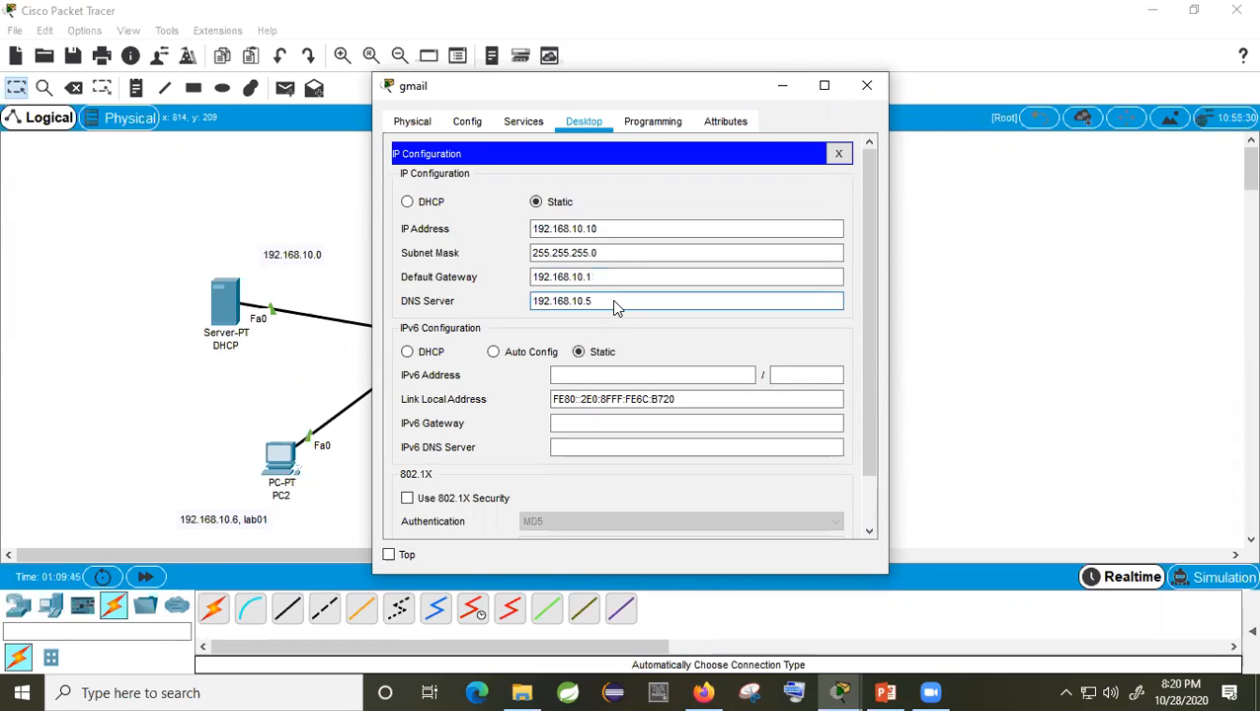
pyautogui.click(526, 121)
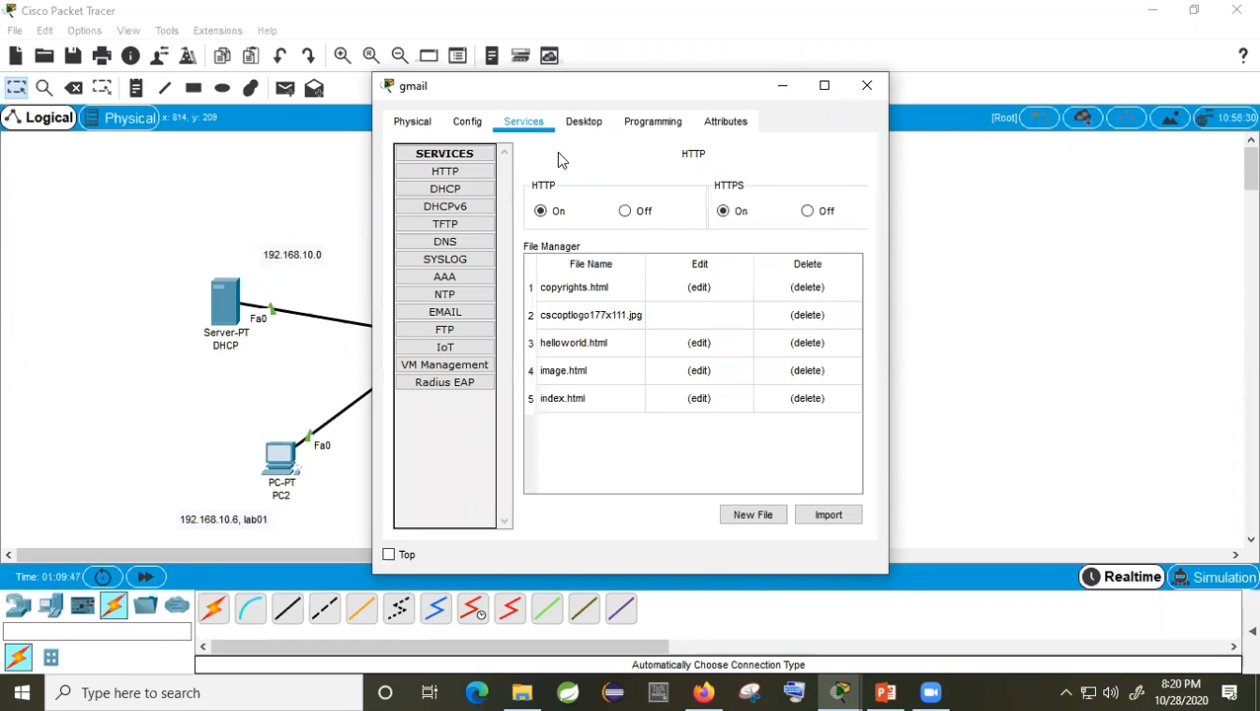
# Step: Set the gmail server's email domain name to gmail.com
pyautogui.click(476, 315)
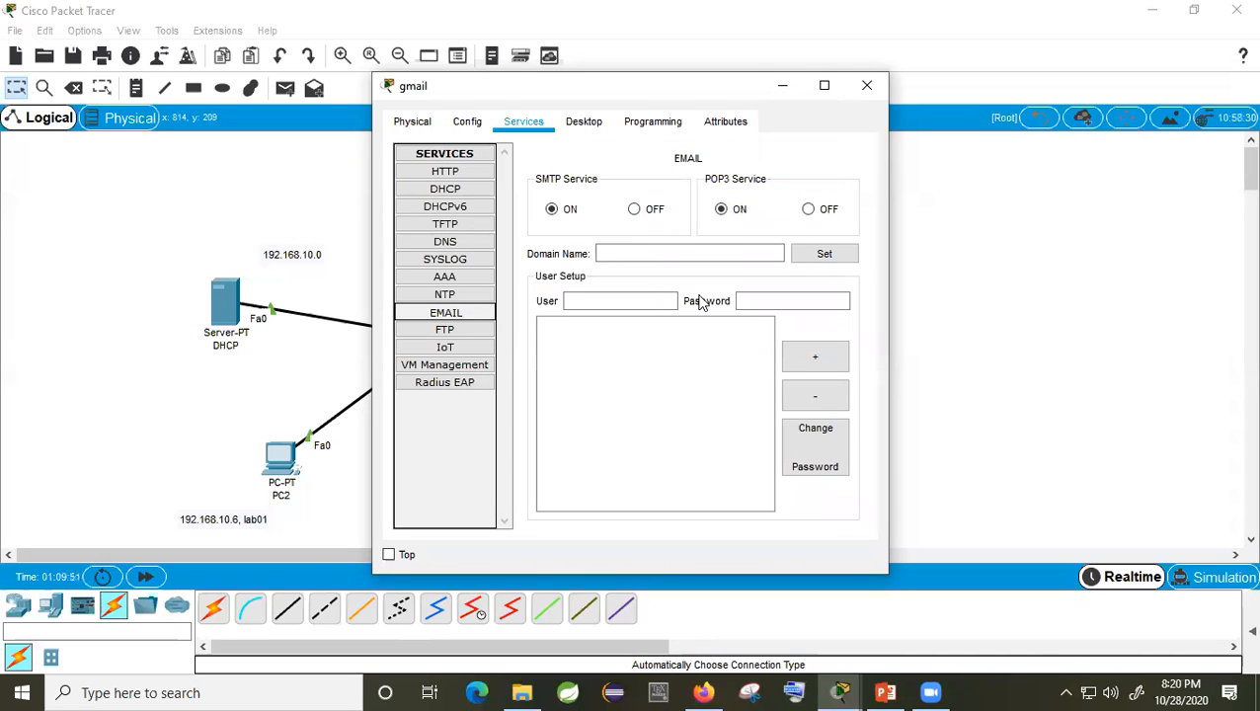
pyautogui.click(623, 256)
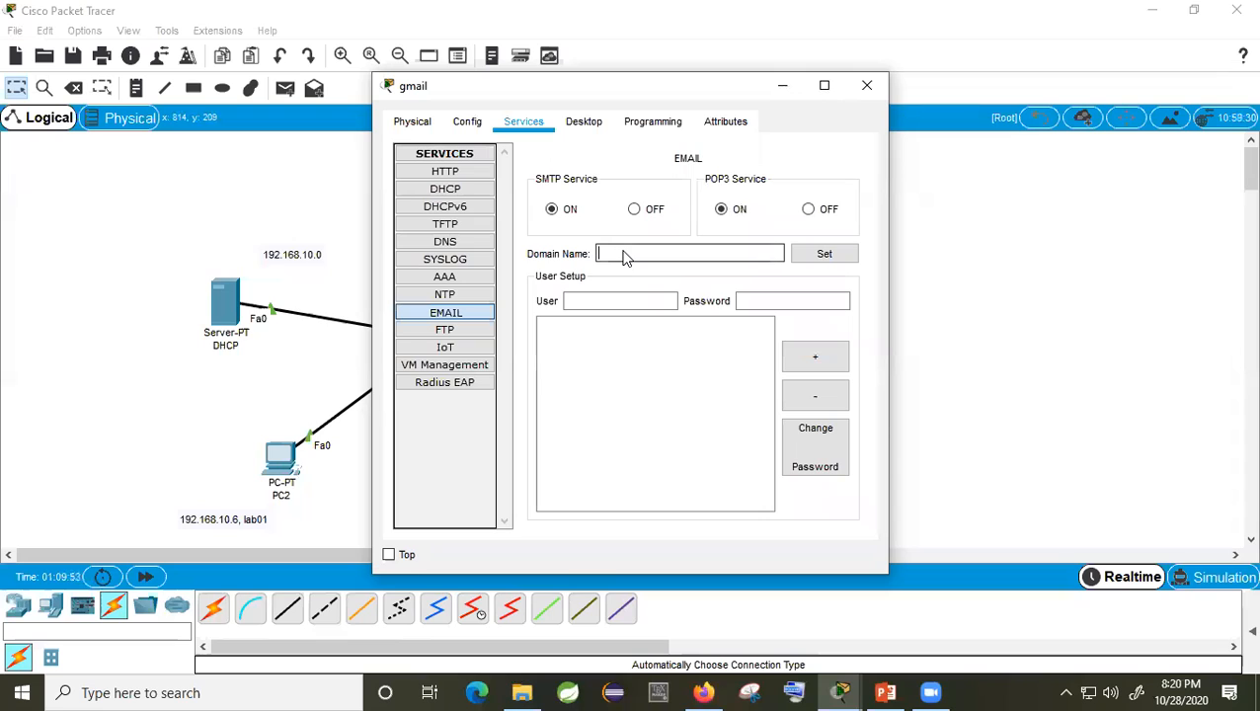
pyautogui.write('gmail.com')
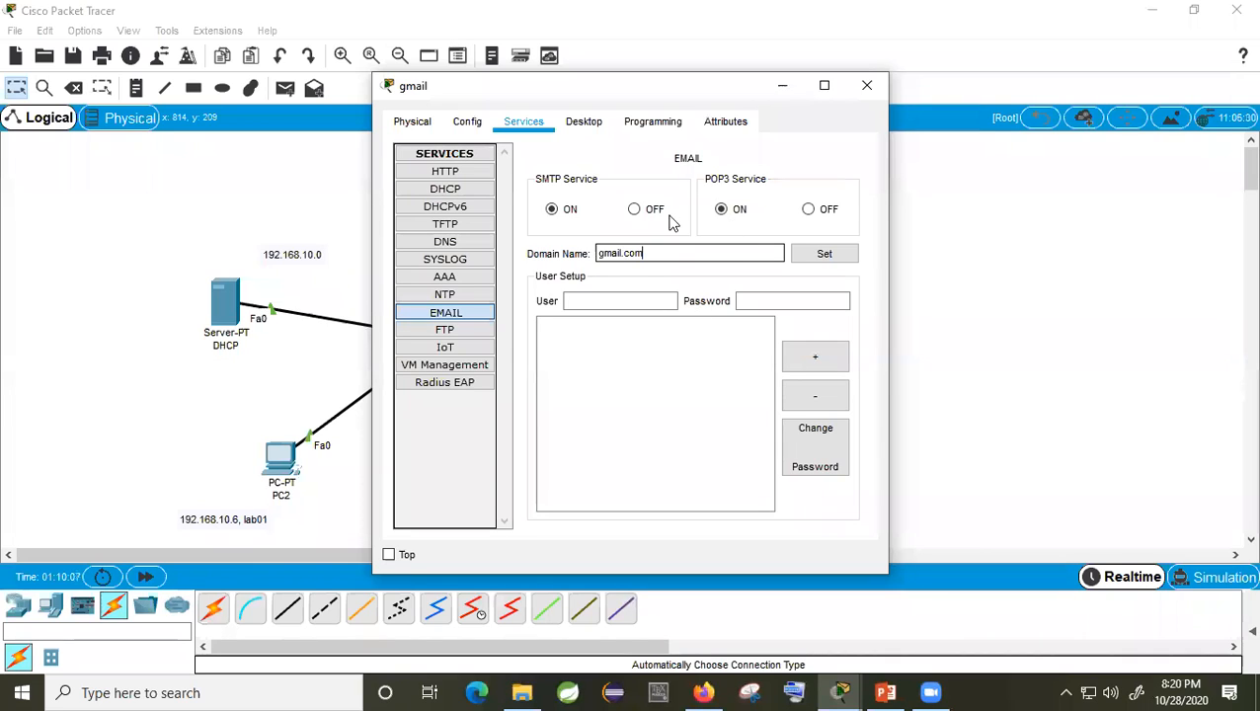
pyautogui.click(827, 254)
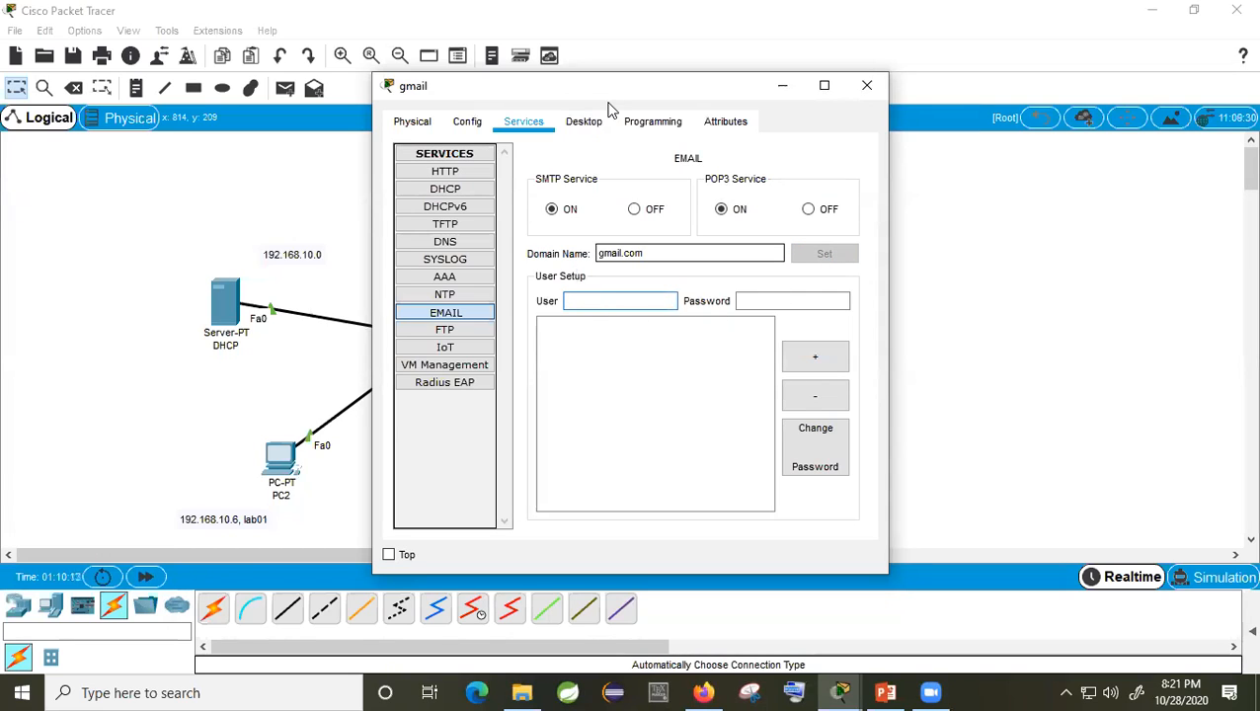
pyautogui.moveTo(624, 99); pyautogui.dragTo(820, 113)
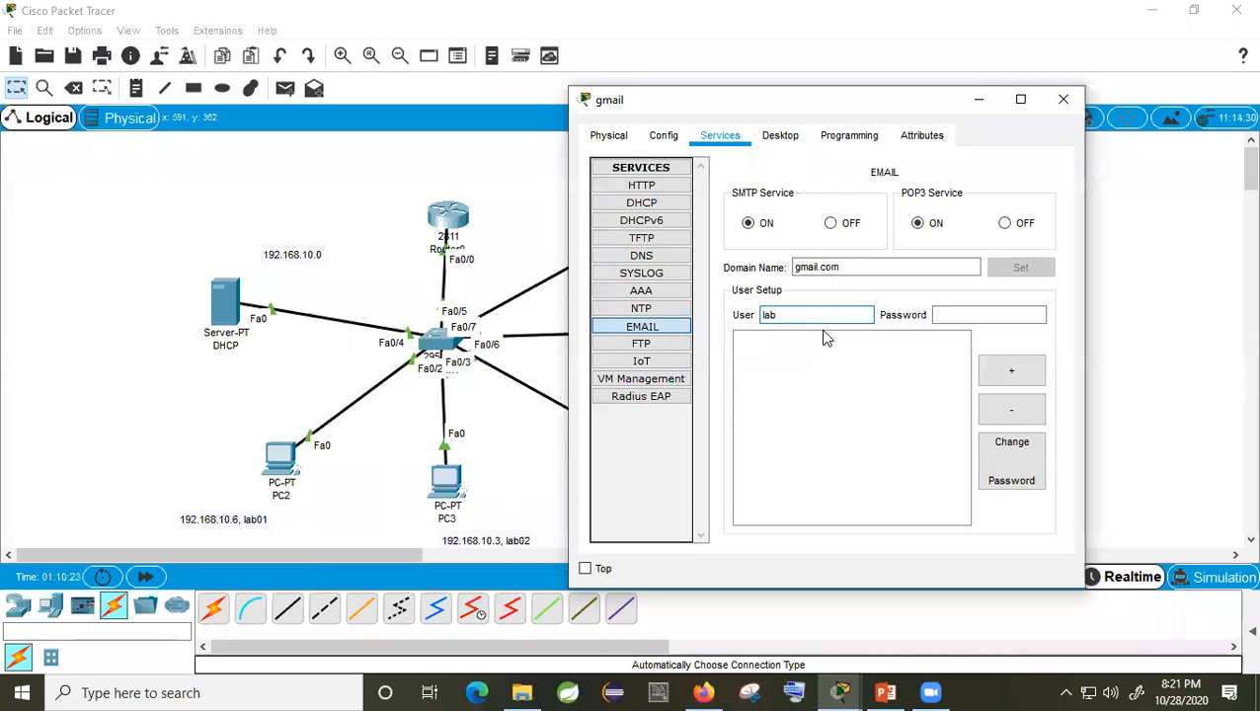
# Step: Add mail user accounts lab01 and lab02 with their passwords
pyautogui.click(957, 315)
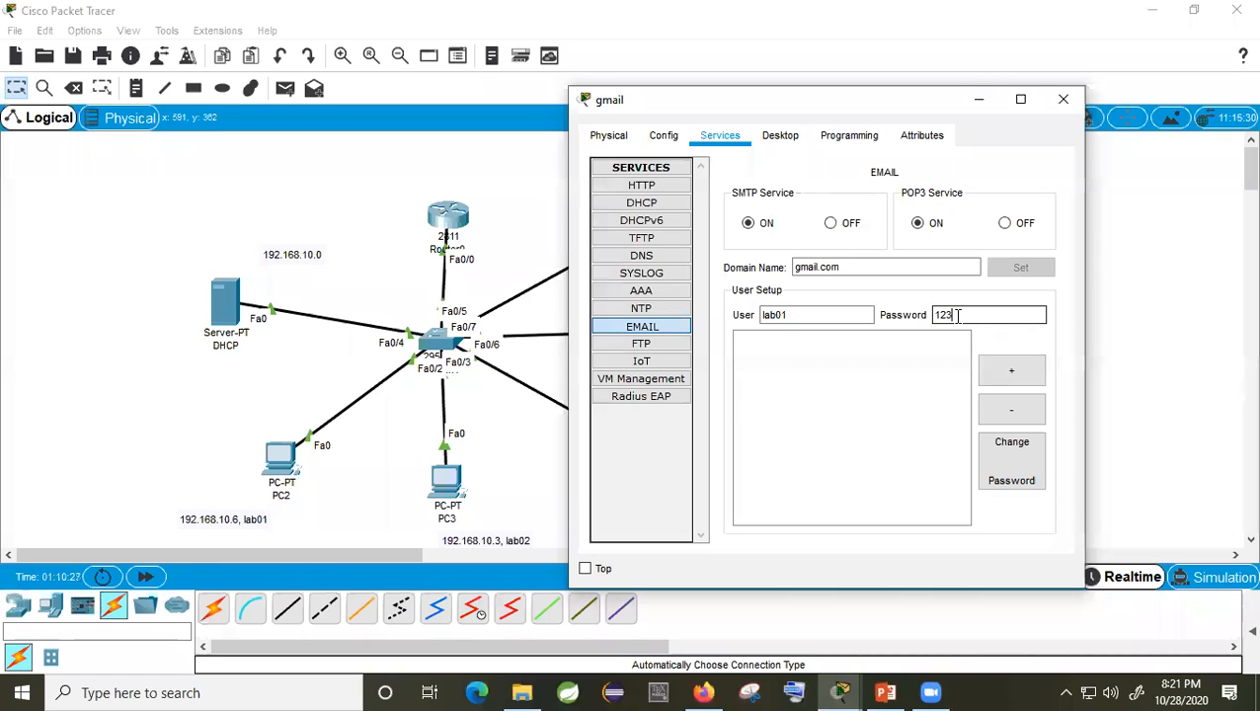
pyautogui.click(1019, 370)
pyautogui.click(819, 316)
pyautogui.write('lab02')
pyautogui.click(947, 316)
pyautogui.write('123')
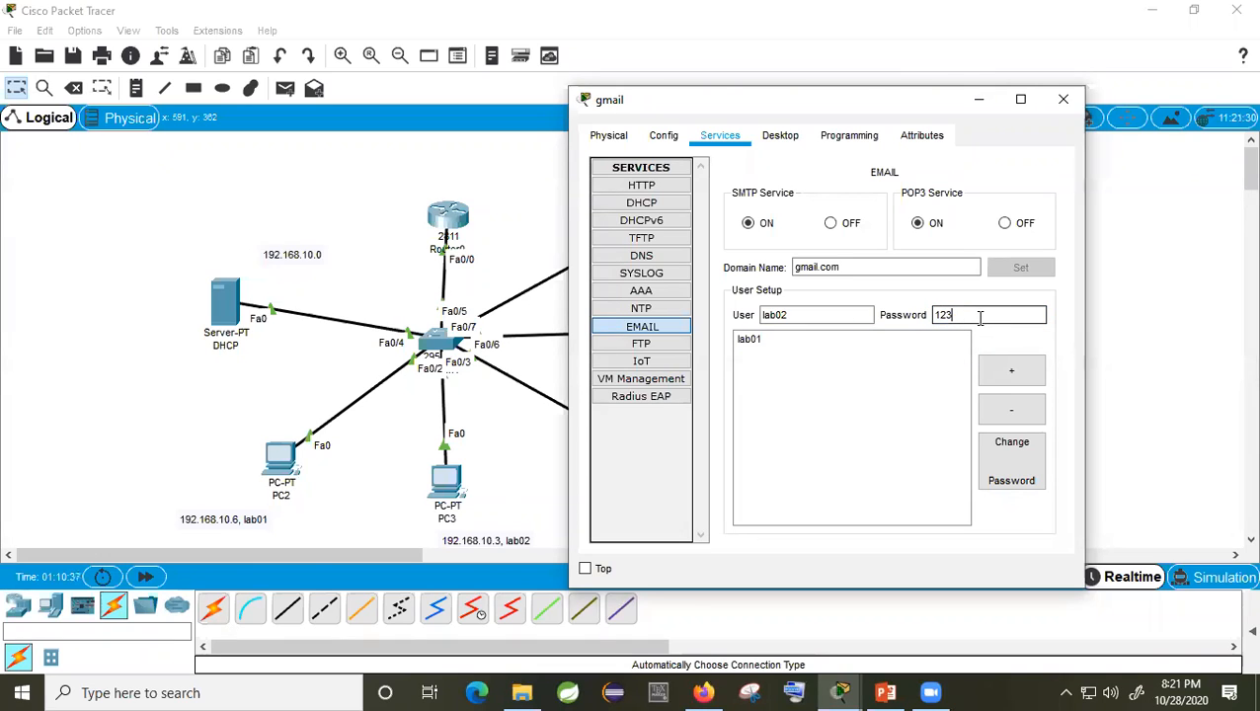
pyautogui.click(1021, 368)
# Step: Review the stored accounts and the gmail.com domain, then close the server's settings
pyautogui.click(742, 353)
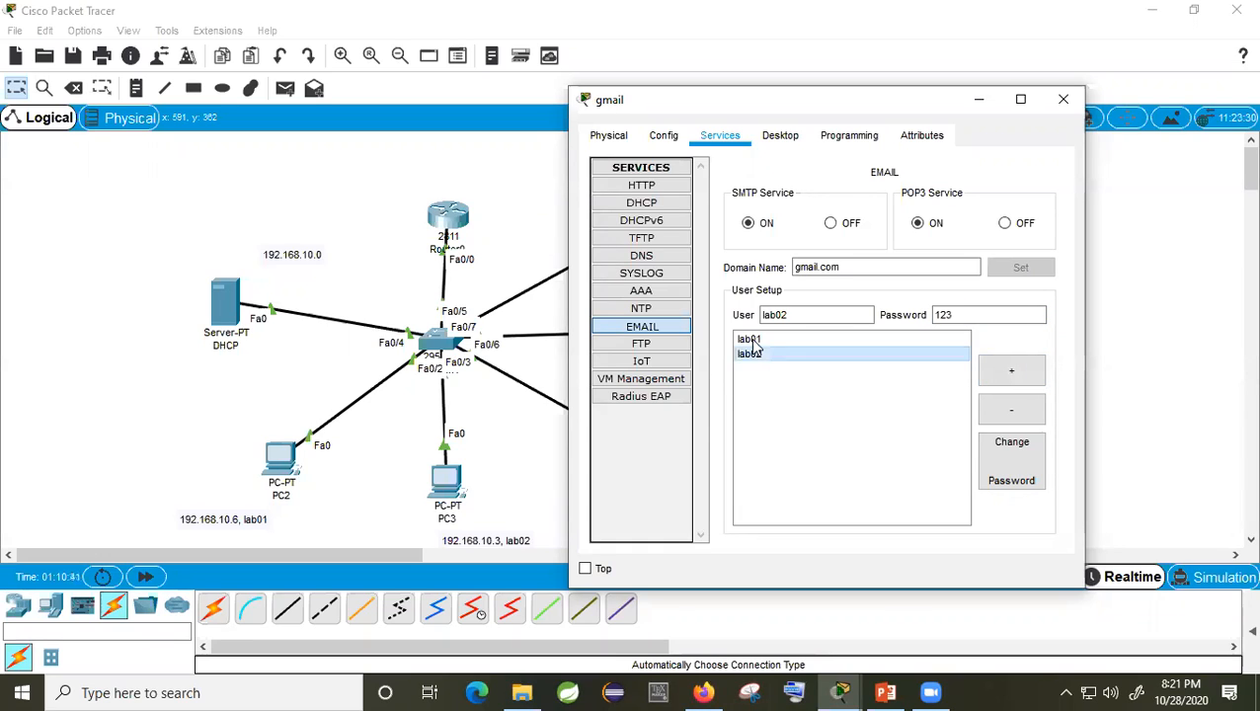
pyautogui.click(752, 339)
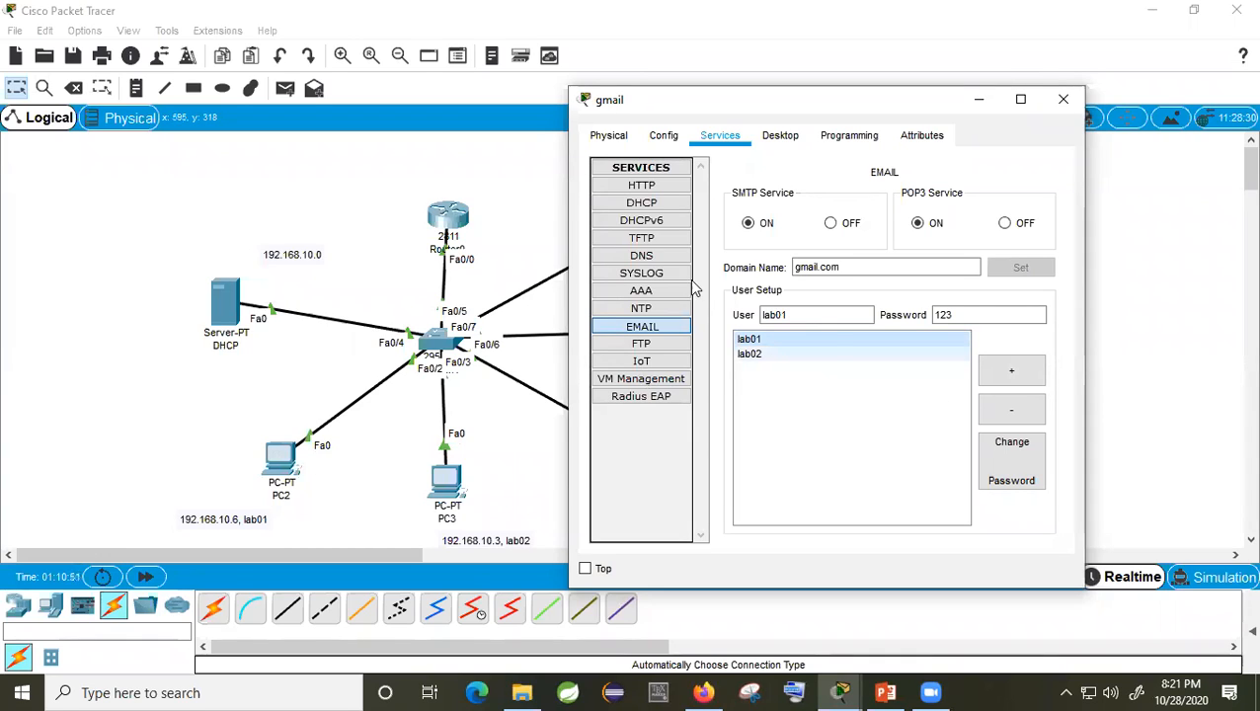
pyautogui.click(763, 354)
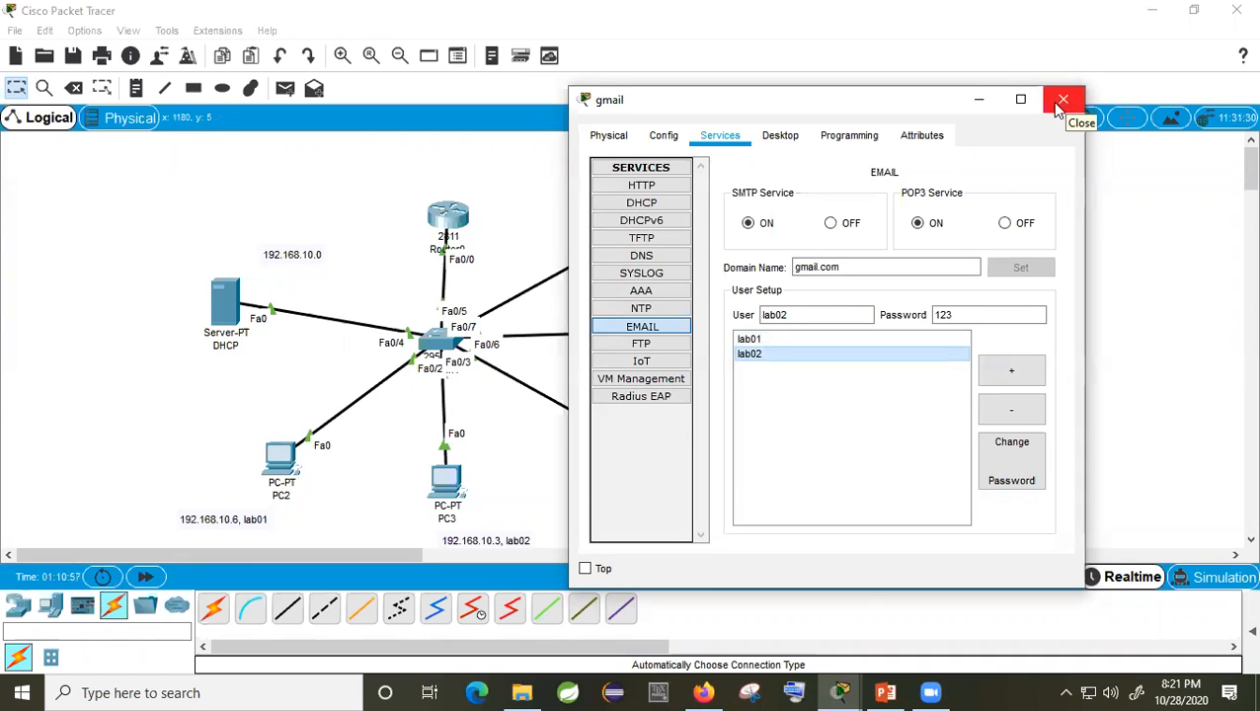
pyautogui.click(865, 266)
pyautogui.moveTo(849, 267); pyautogui.dragTo(760, 266)
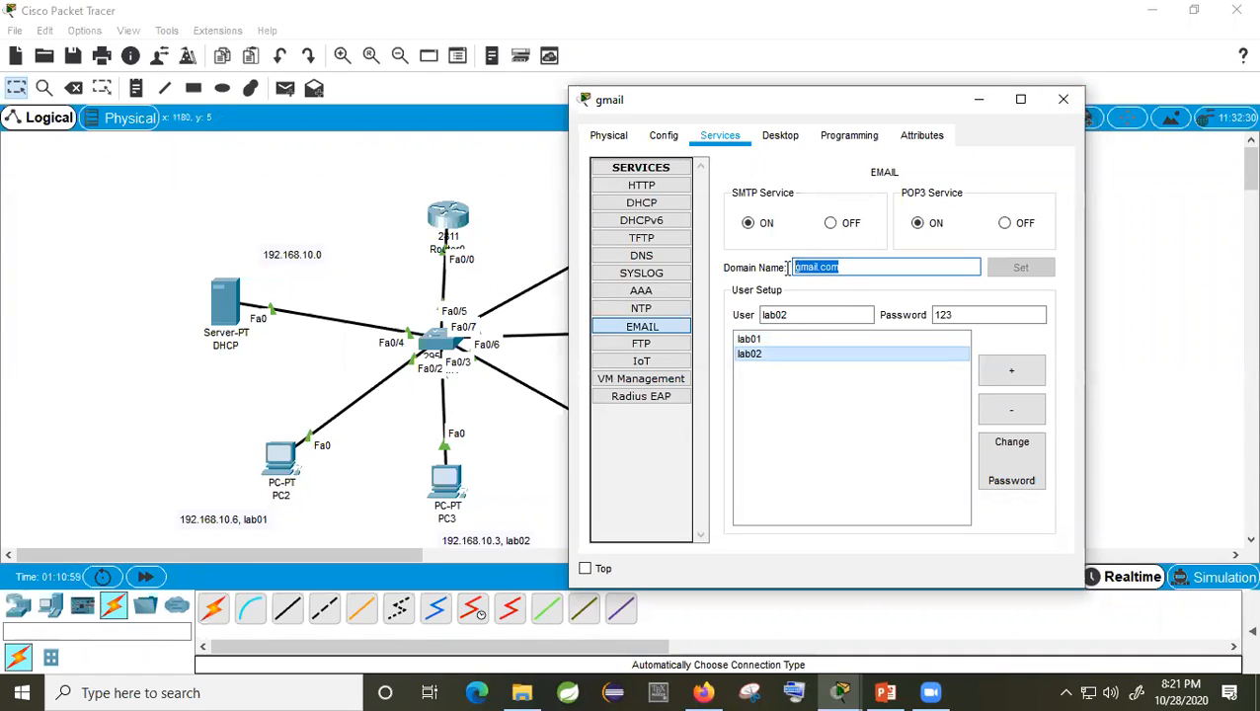
pyautogui.click(1063, 98)
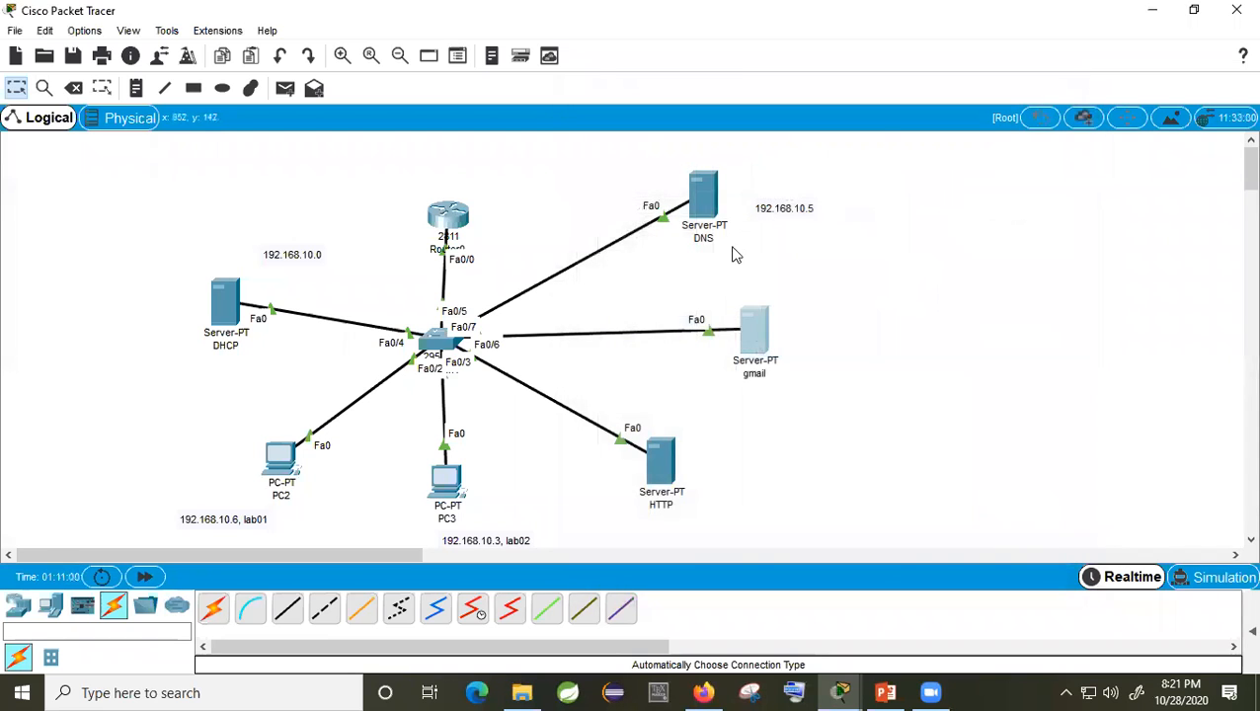
# Step: Add a DNS record mapping gmail.com to 192.168.10.10
pyautogui.click(683, 192)
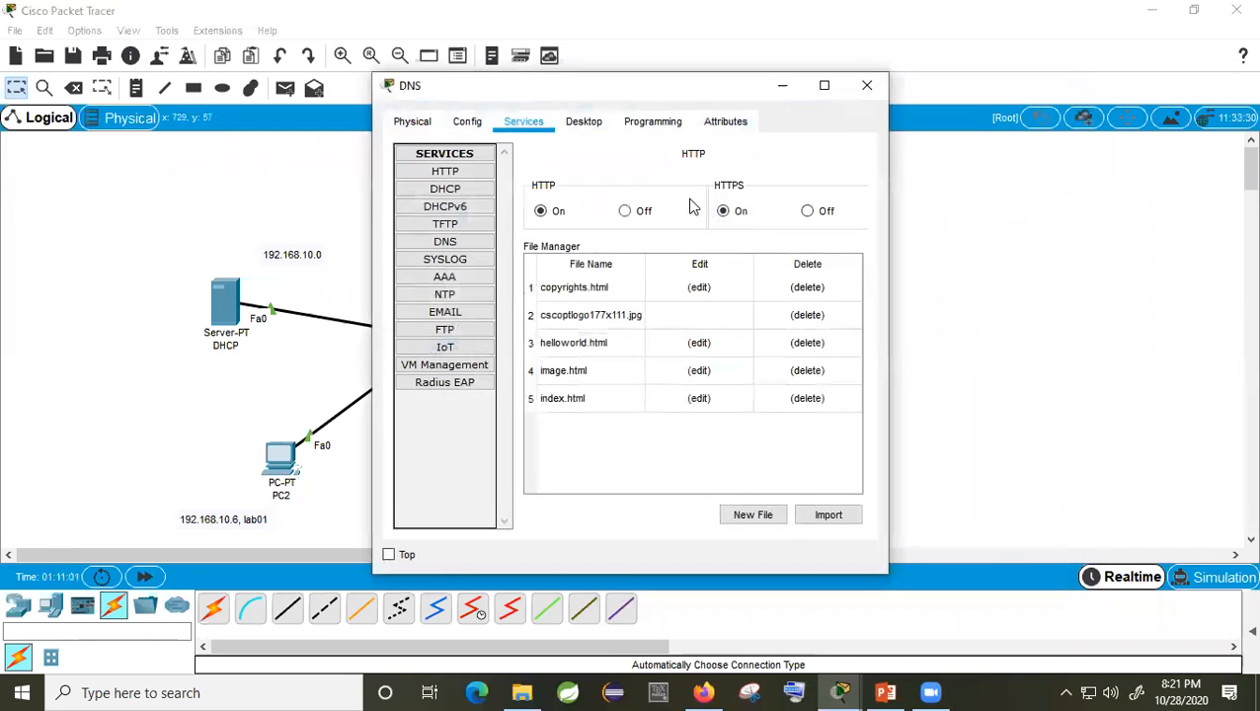
pyautogui.click(464, 247)
pyautogui.click(642, 242)
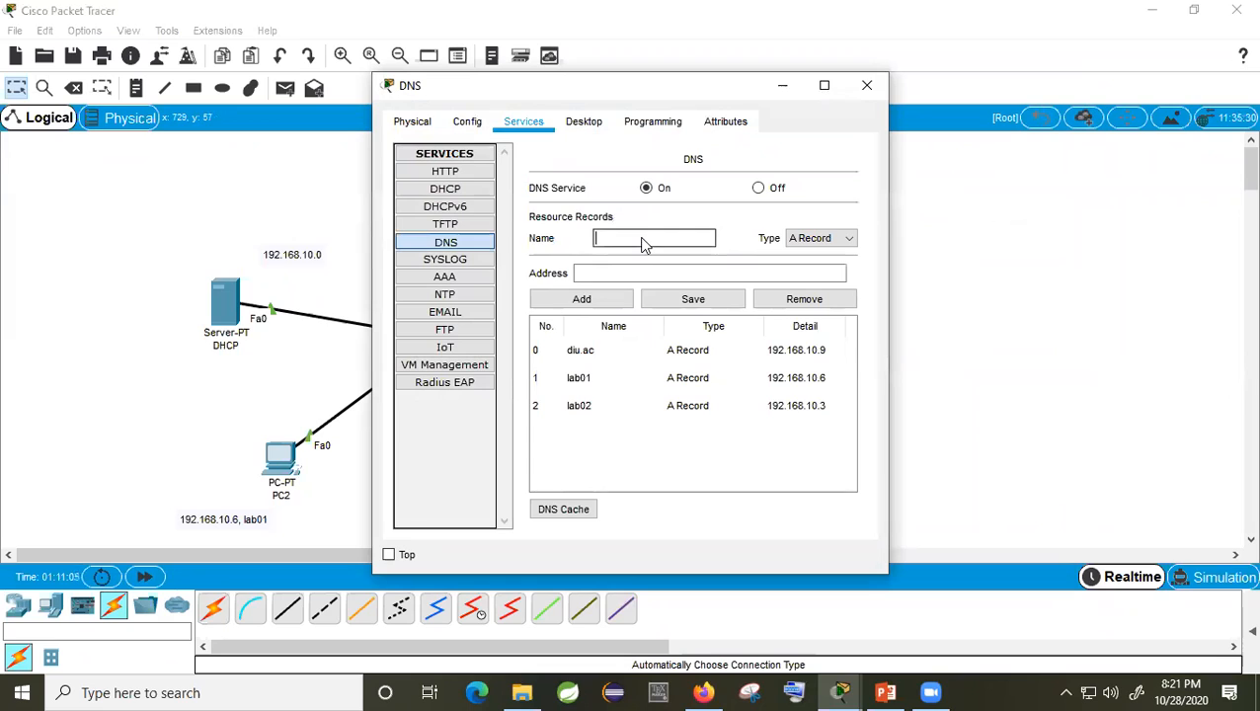
pyautogui.write('gmail.com')
pyautogui.click(648, 279)
pyautogui.write('192.')
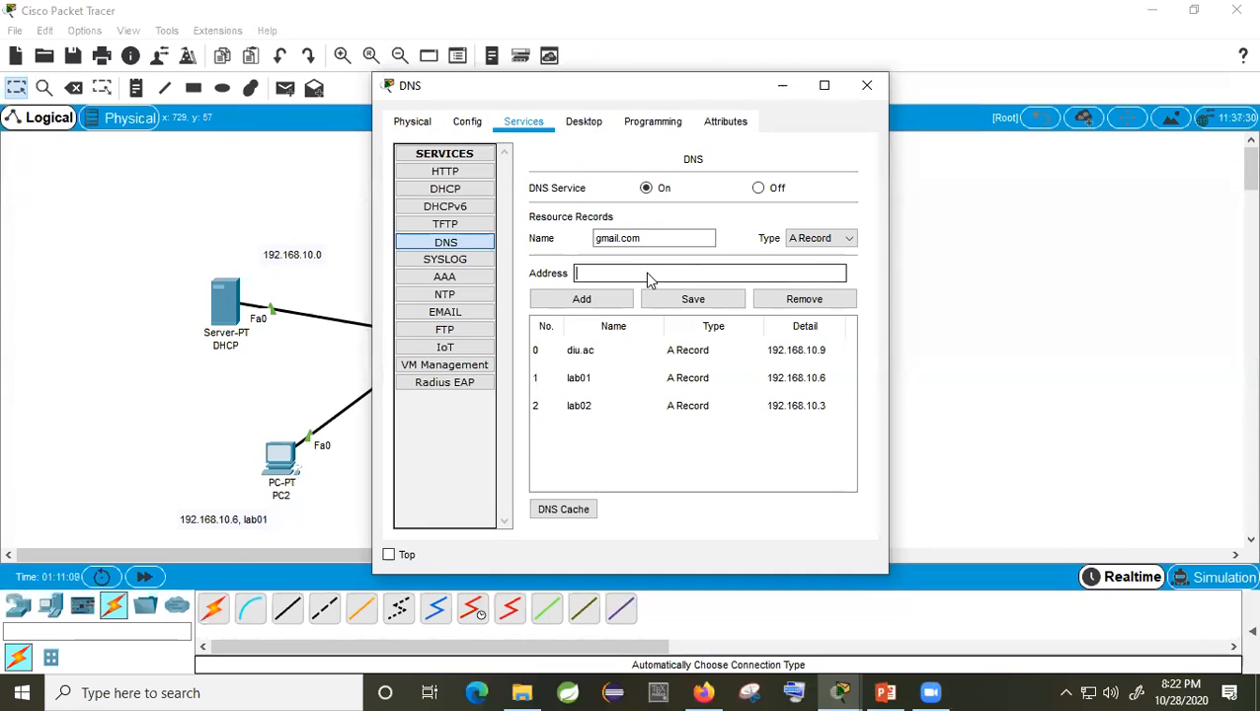
pyautogui.write('168.10.10')
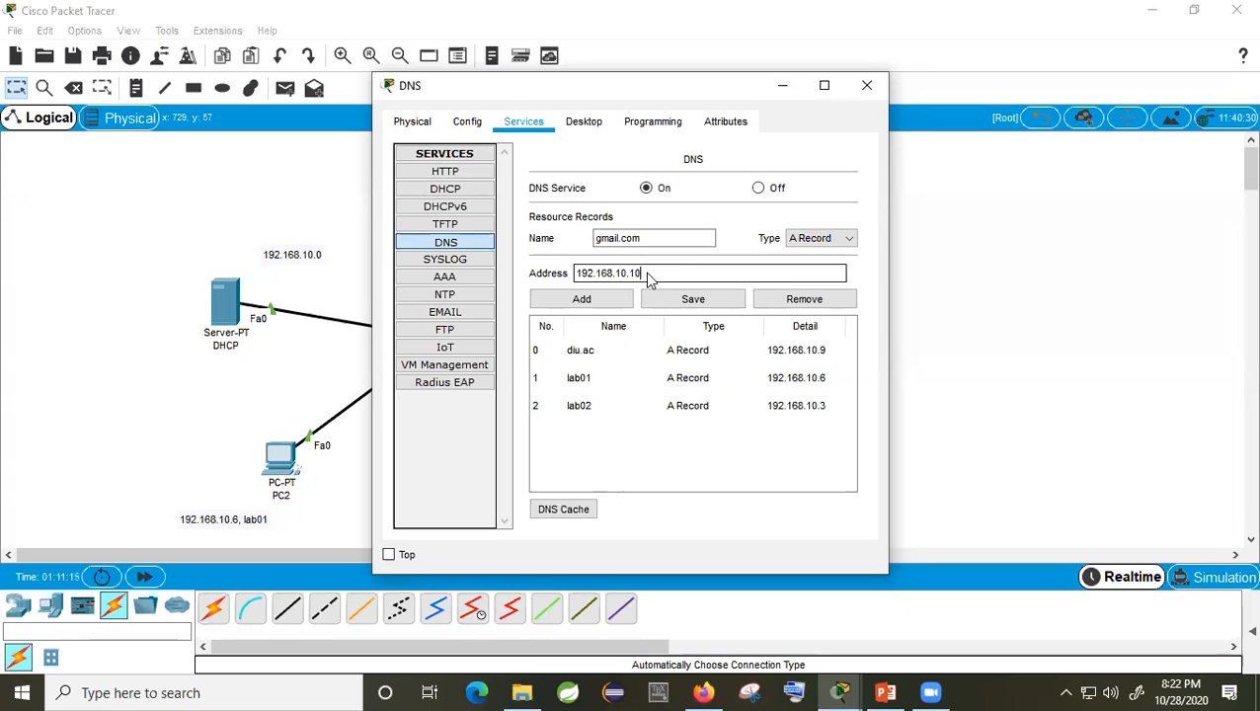
pyautogui.click(608, 299)
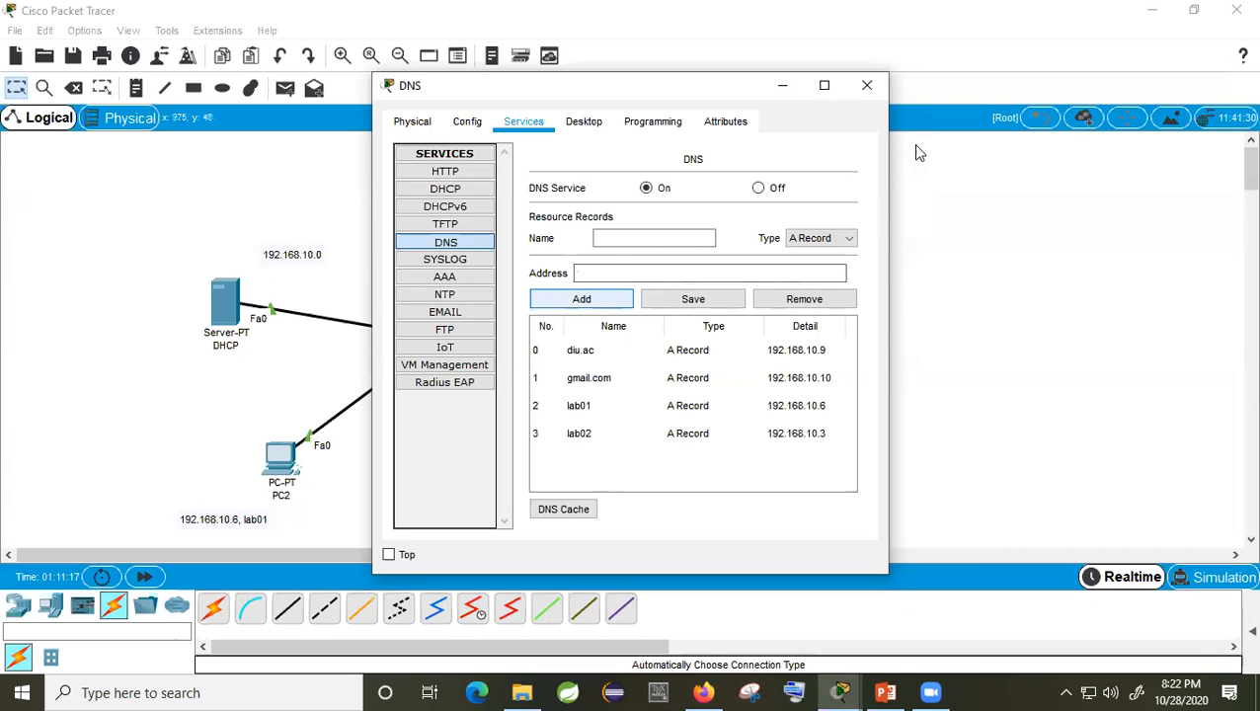
# Step: Close the DNS server, then briefly open and close the gmail server's settings
pyautogui.click(867, 86)
pyautogui.click(766, 339)
pyautogui.click(865, 88)
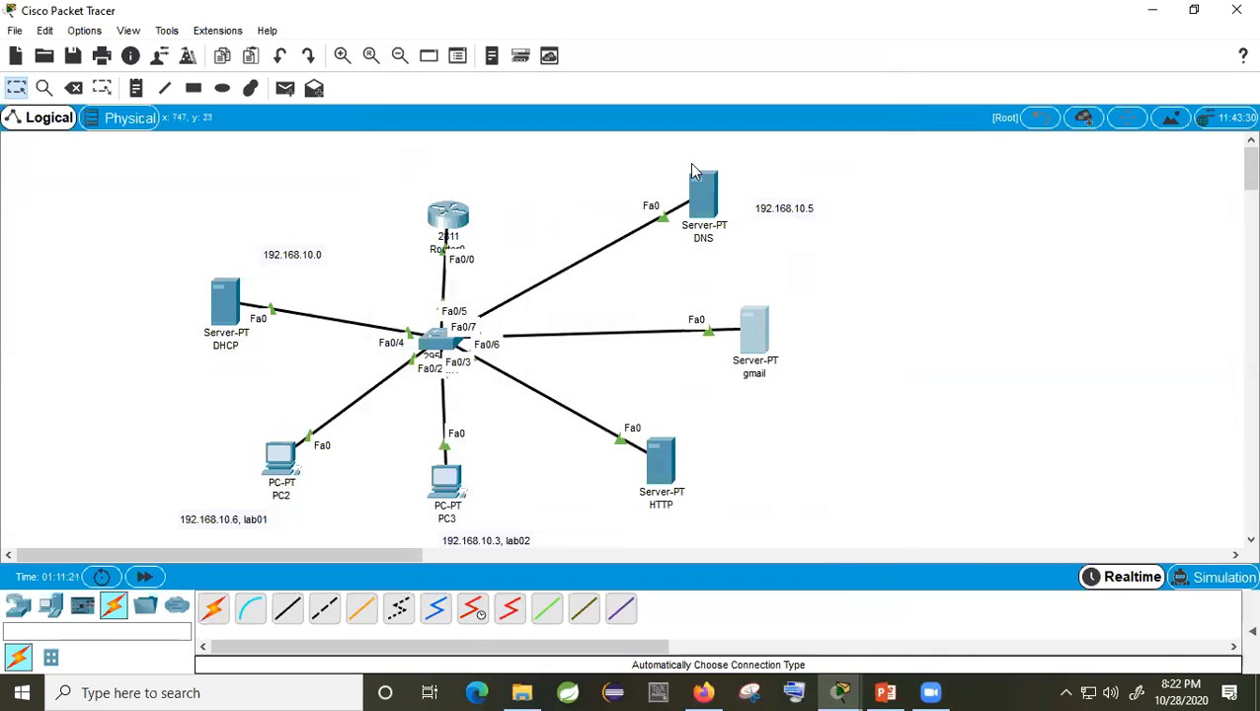
# Step: Review gmail's email users lab01 and lab02, close it, and open PC2
pyautogui.click(769, 340)
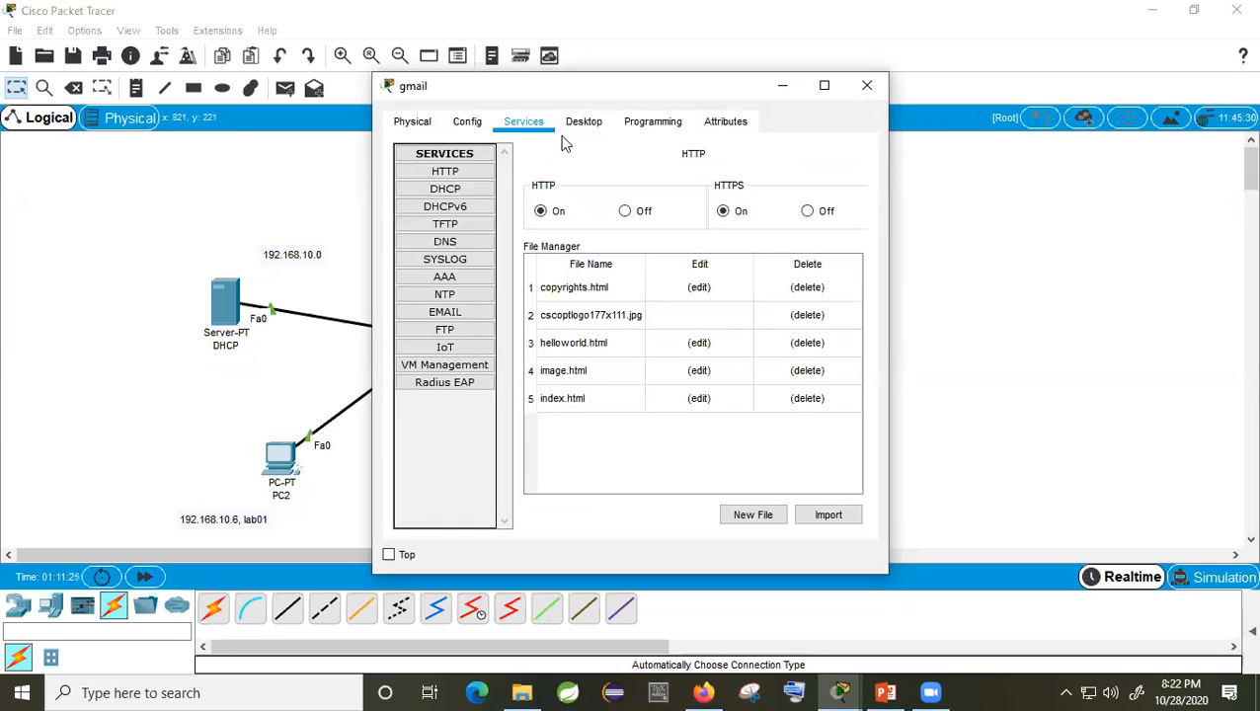
pyautogui.click(466, 313)
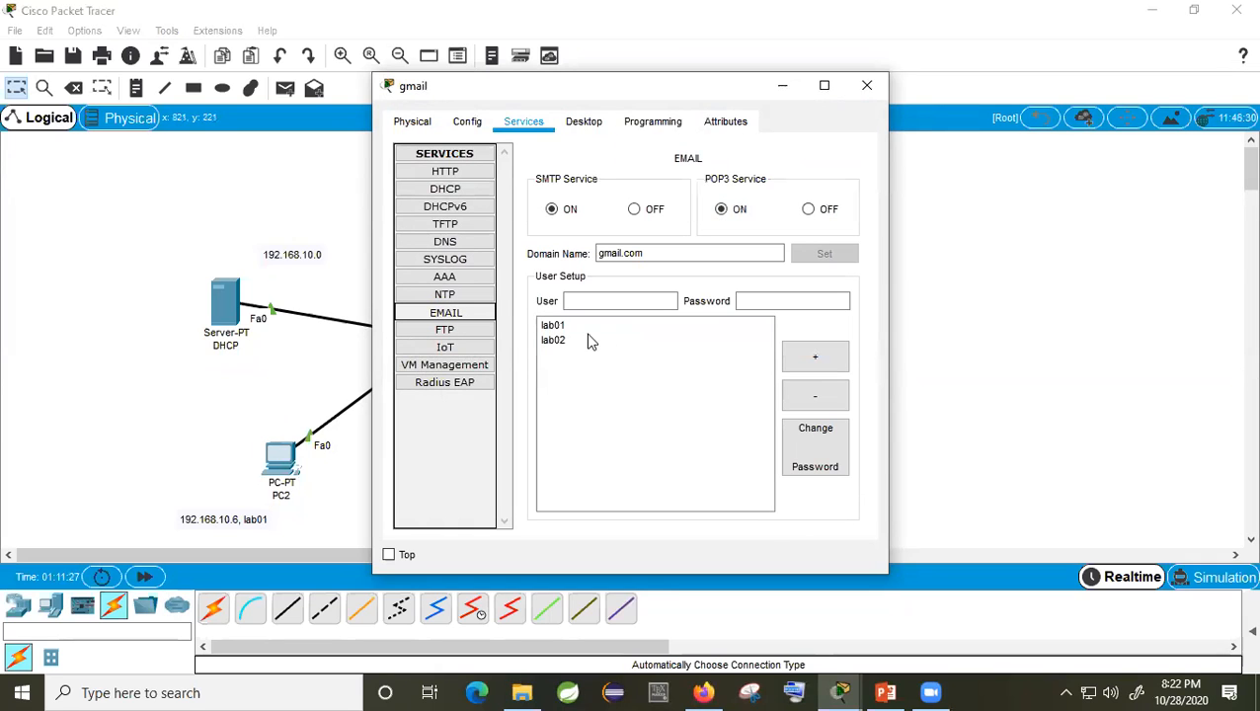
pyautogui.click(867, 86)
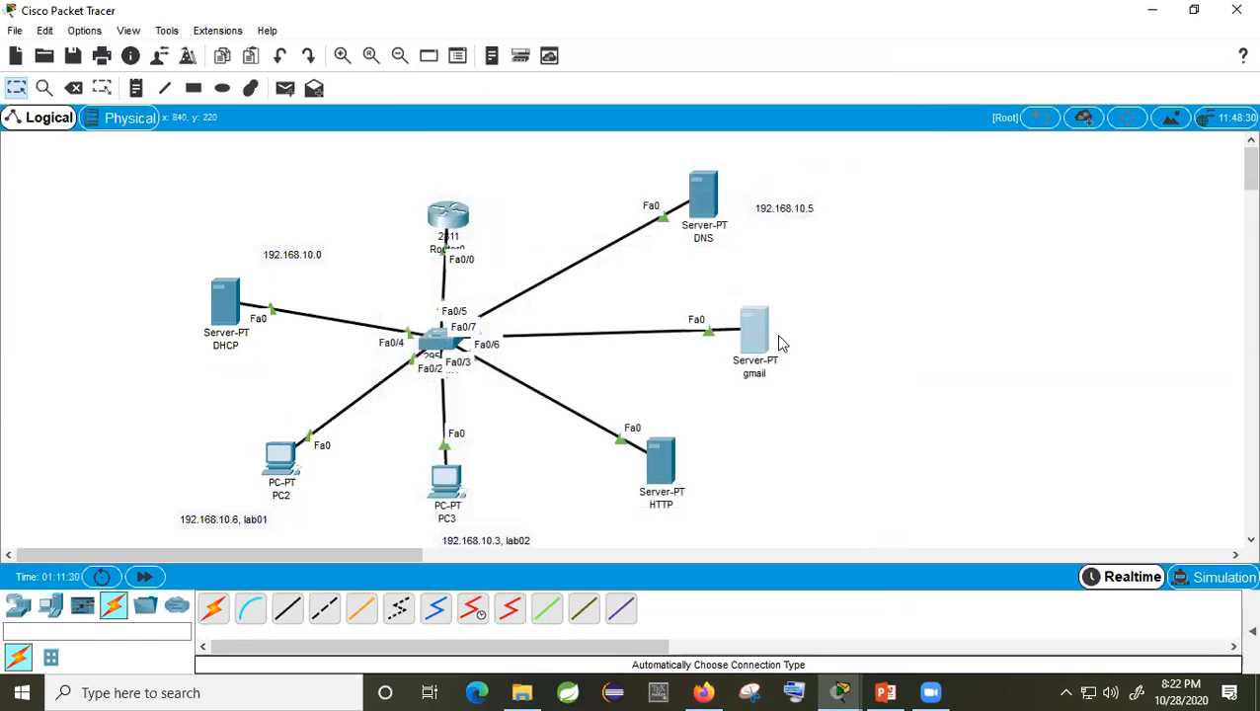
pyautogui.click(287, 457)
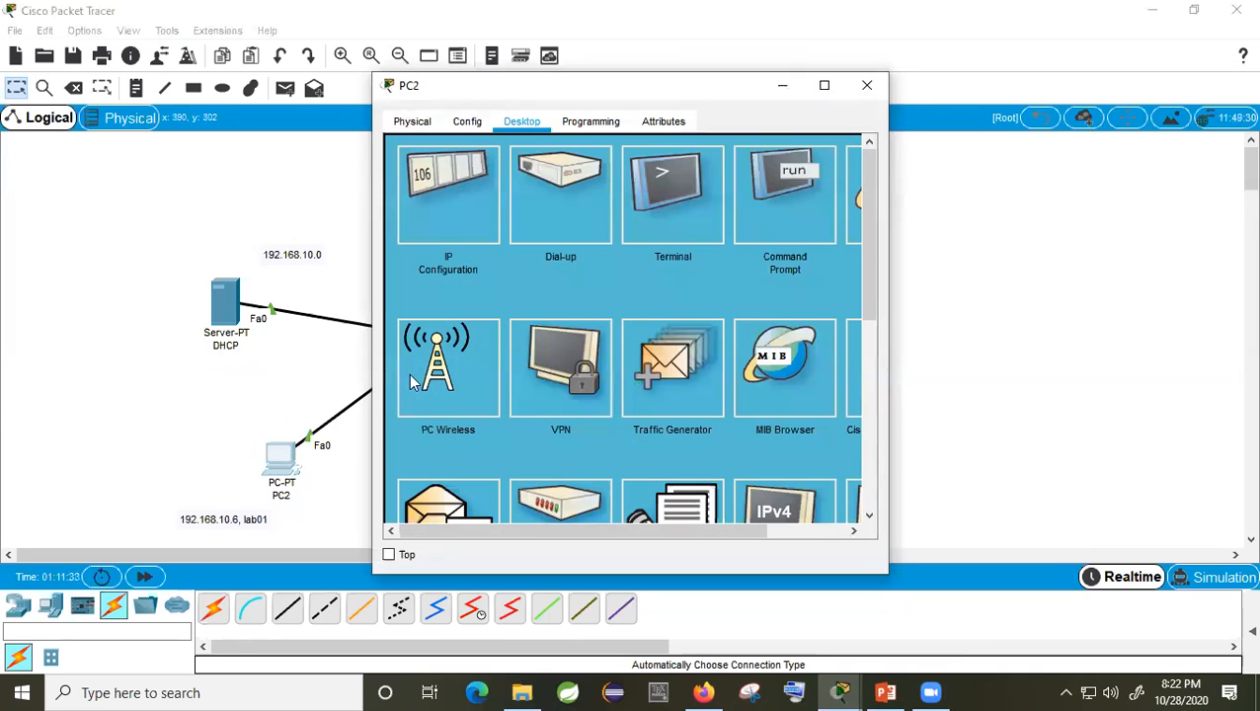
# Step: In PC2's email client, enter display name lab01 and its gmail.com email address
pyautogui.scroll(-3, 507, 380)
pyautogui.click(474, 306)
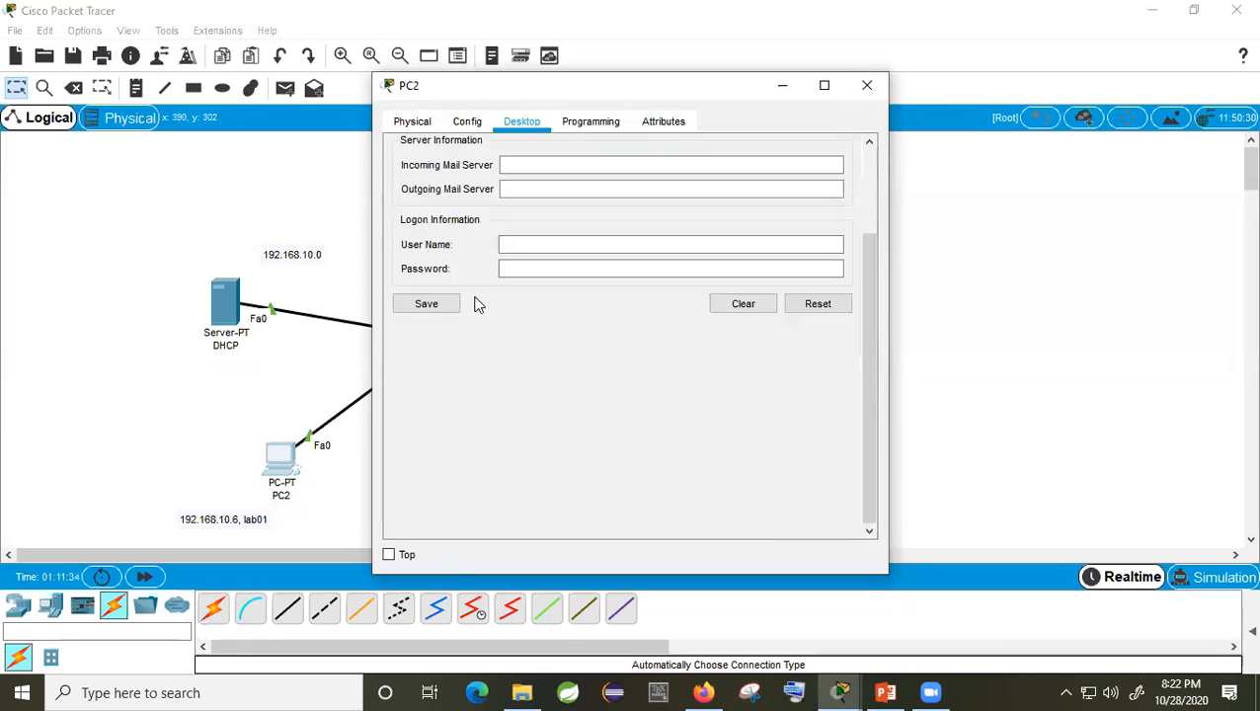
pyautogui.scroll(3, 523, 176)
pyautogui.click(576, 201)
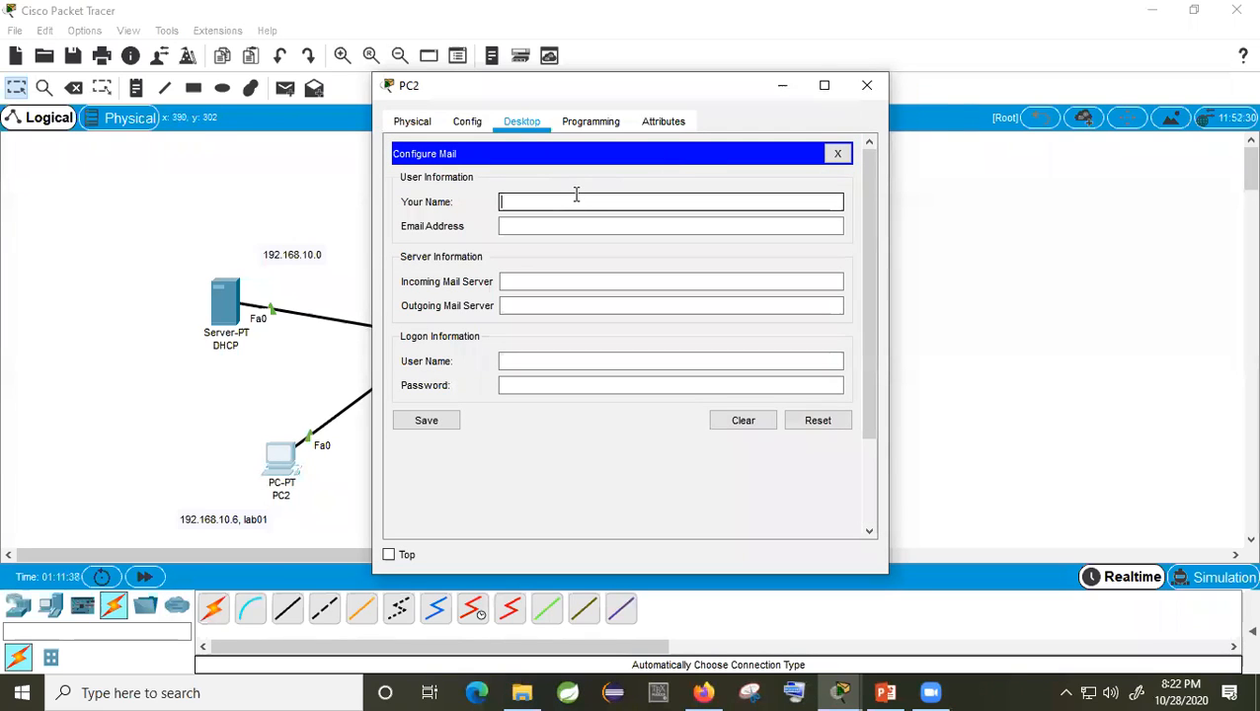
pyautogui.write('lab')
pyautogui.click(571, 225)
pyautogui.write('lab01@gmail.c')
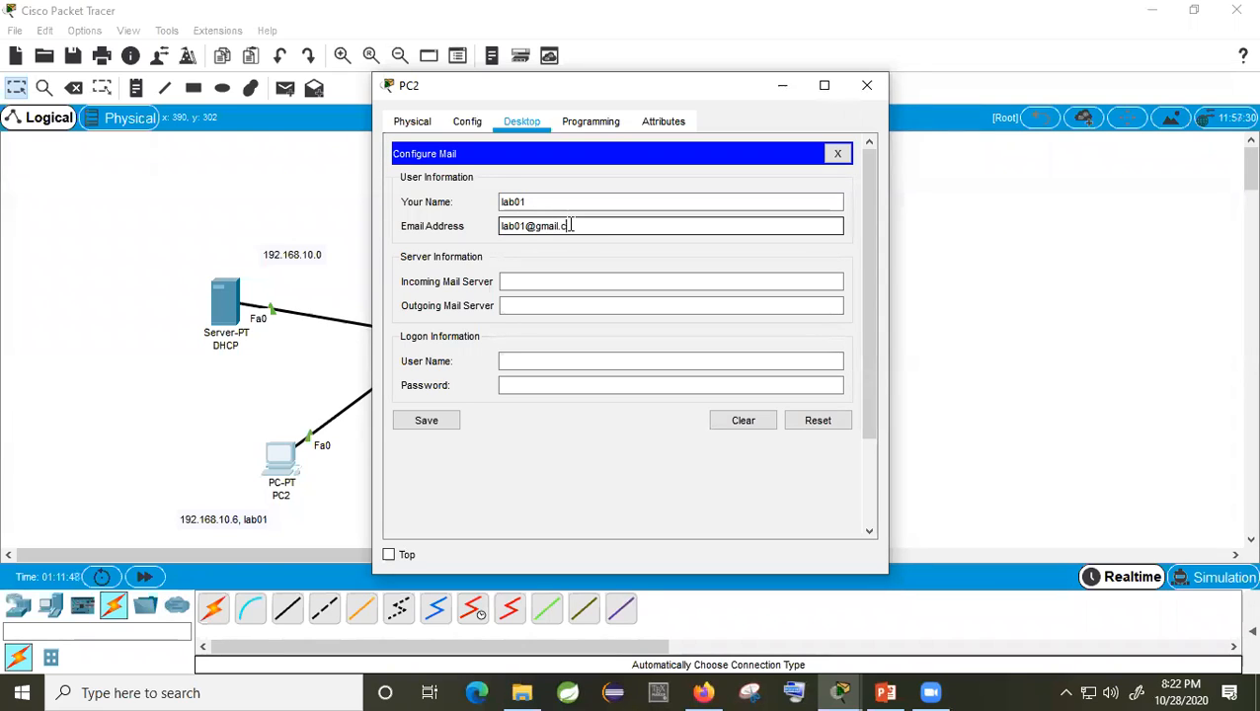
pyautogui.write('om')
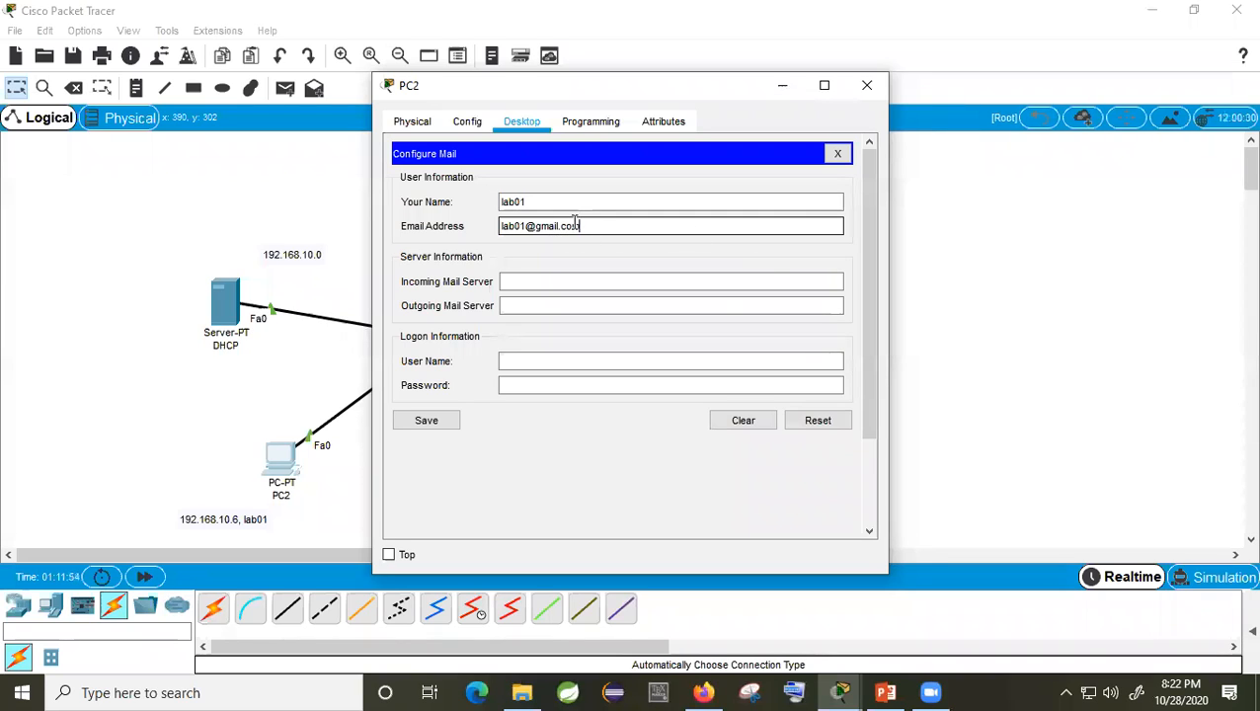
pyautogui.moveTo(579, 226); pyautogui.dragTo(538, 226)
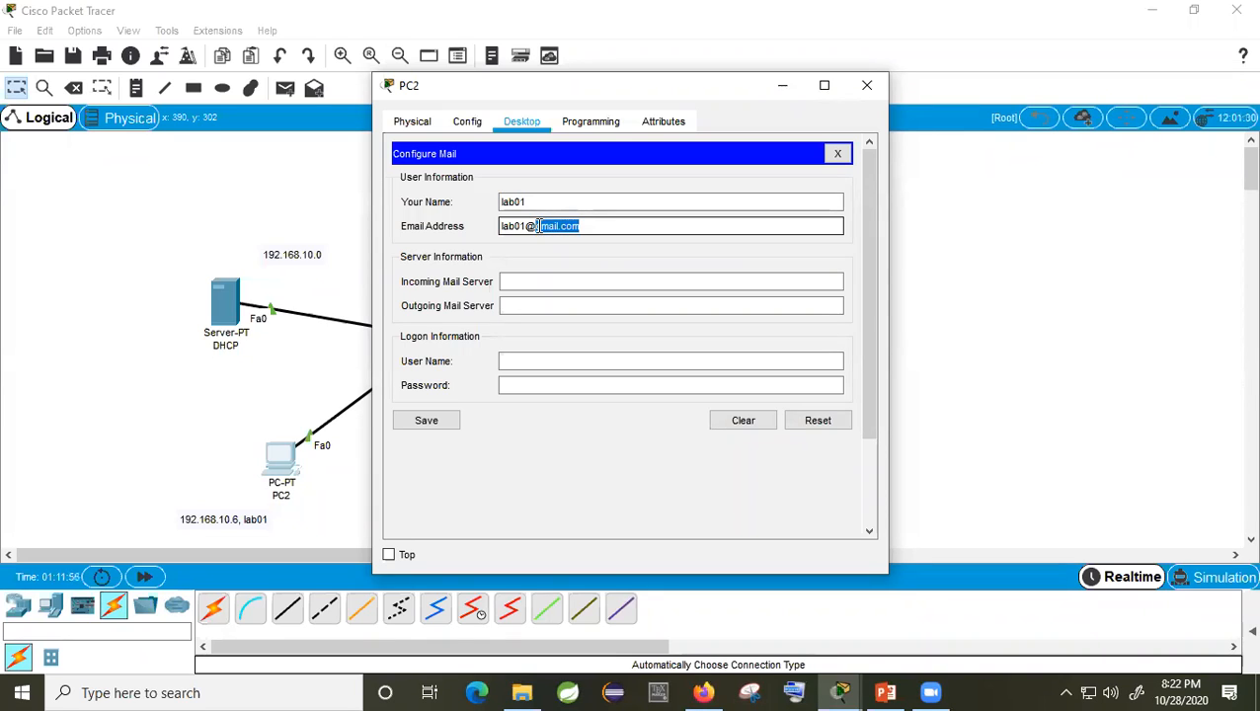
# Step: Set both incoming and outgoing mail servers to 192.168.10.10
pyautogui.click(528, 284)
pyautogui.write('192.')
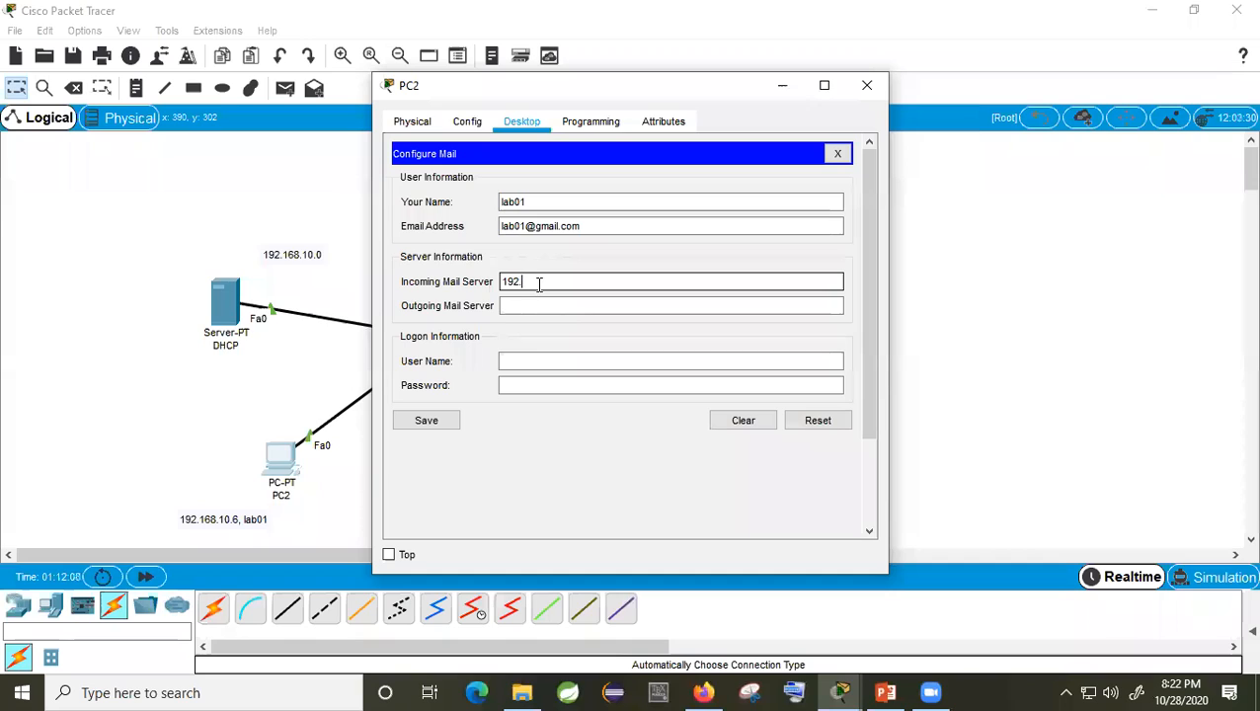
pyautogui.write('168.10.10')
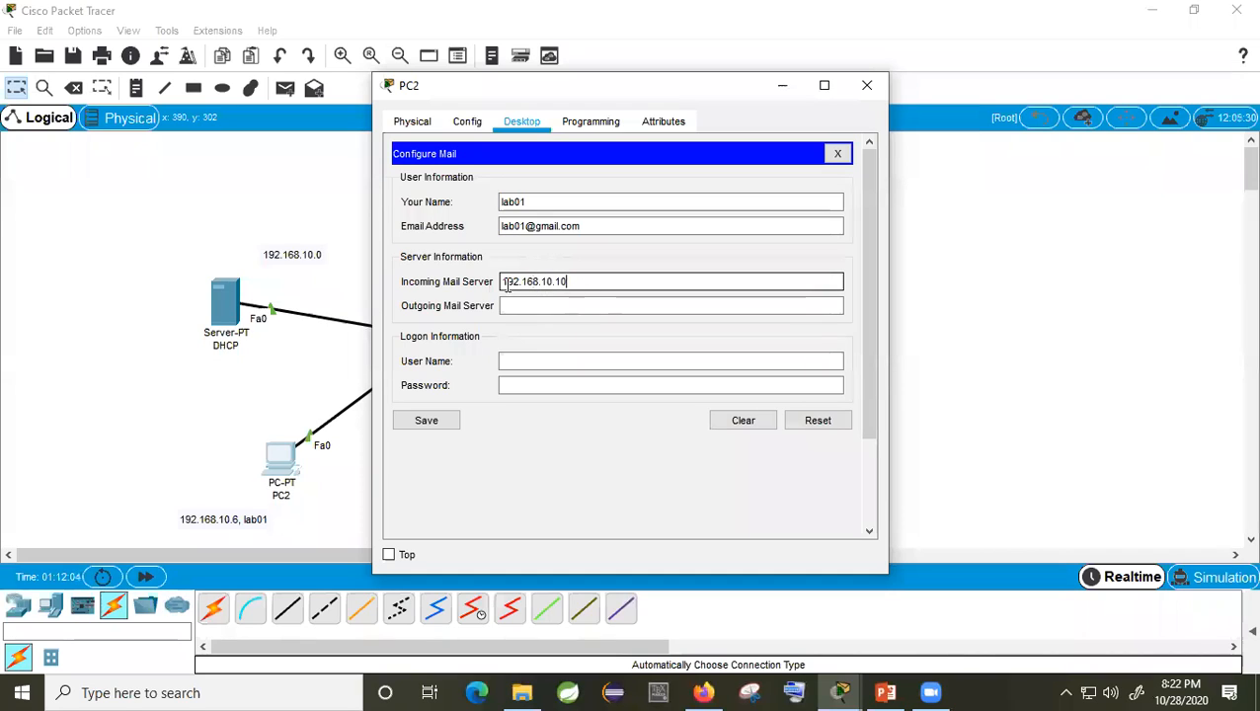
pyautogui.doubleClick(501, 283)
pyautogui.hotkey('ctrl', 'c')
pyautogui.click(517, 305)
pyautogui.hotkey('ctrl', 'v')
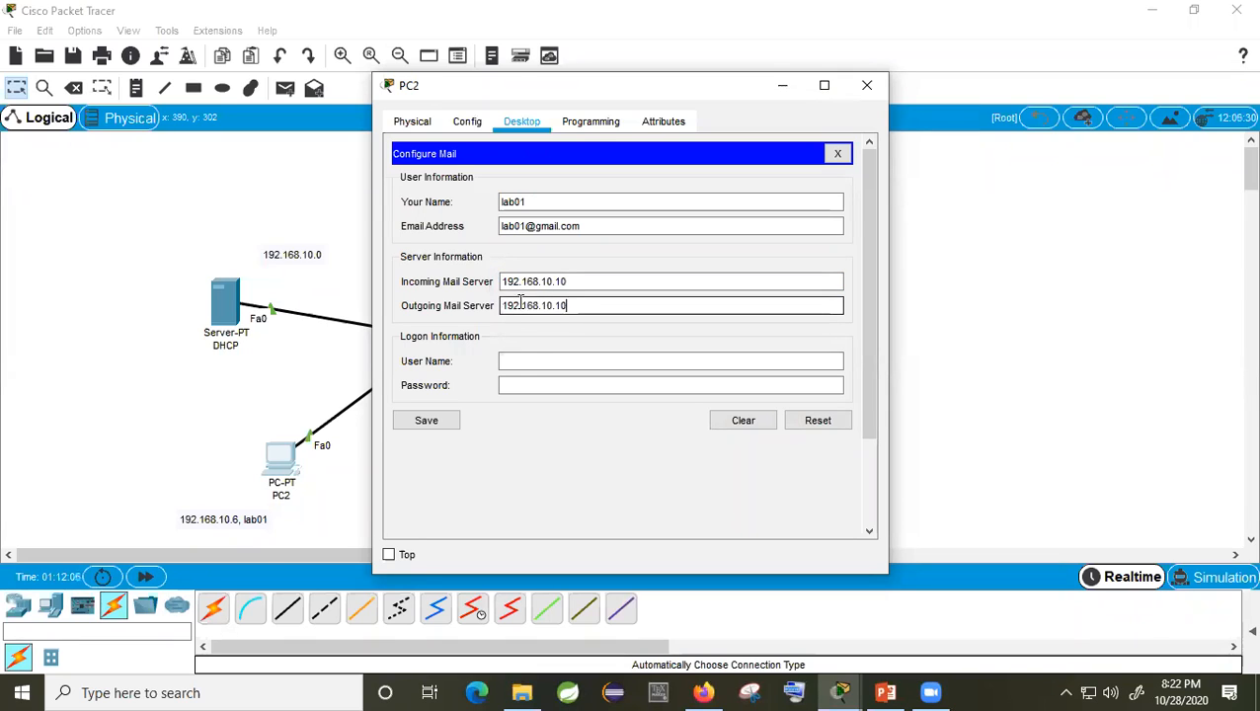
# Step: Enter logon user name lab01 and password, save the settings, and close PC2
pyautogui.click(522, 360)
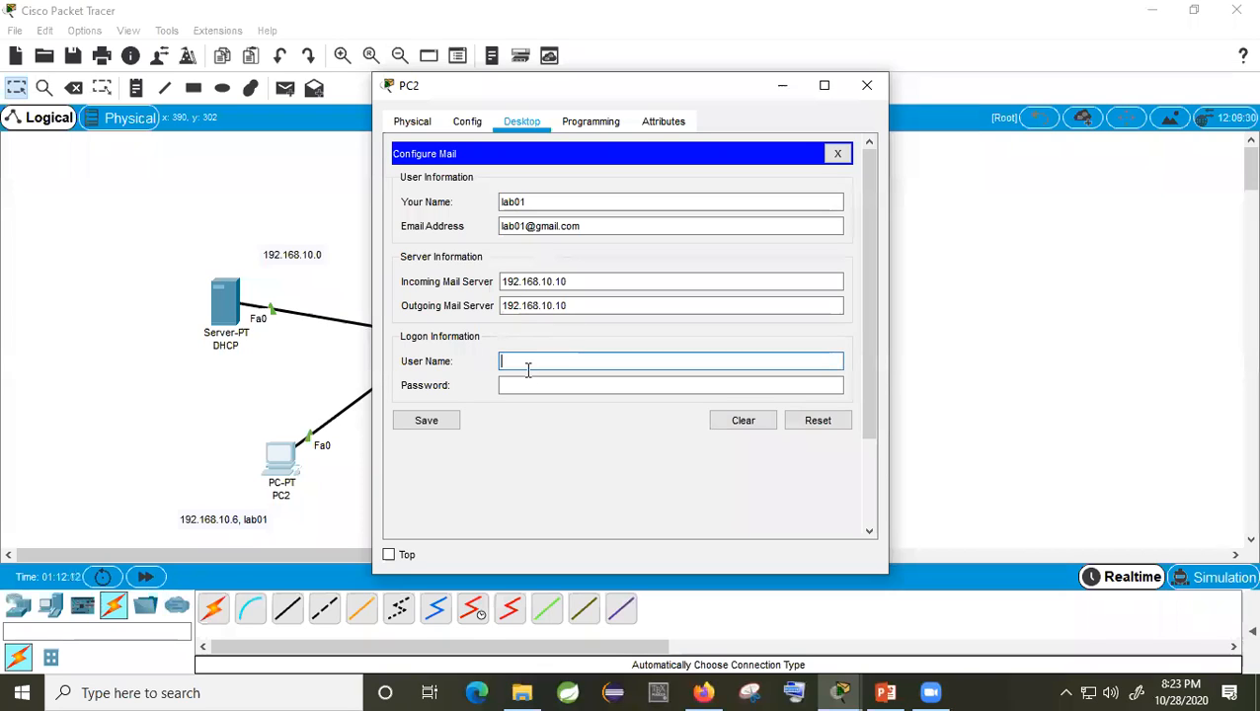
pyautogui.write('l68.101')
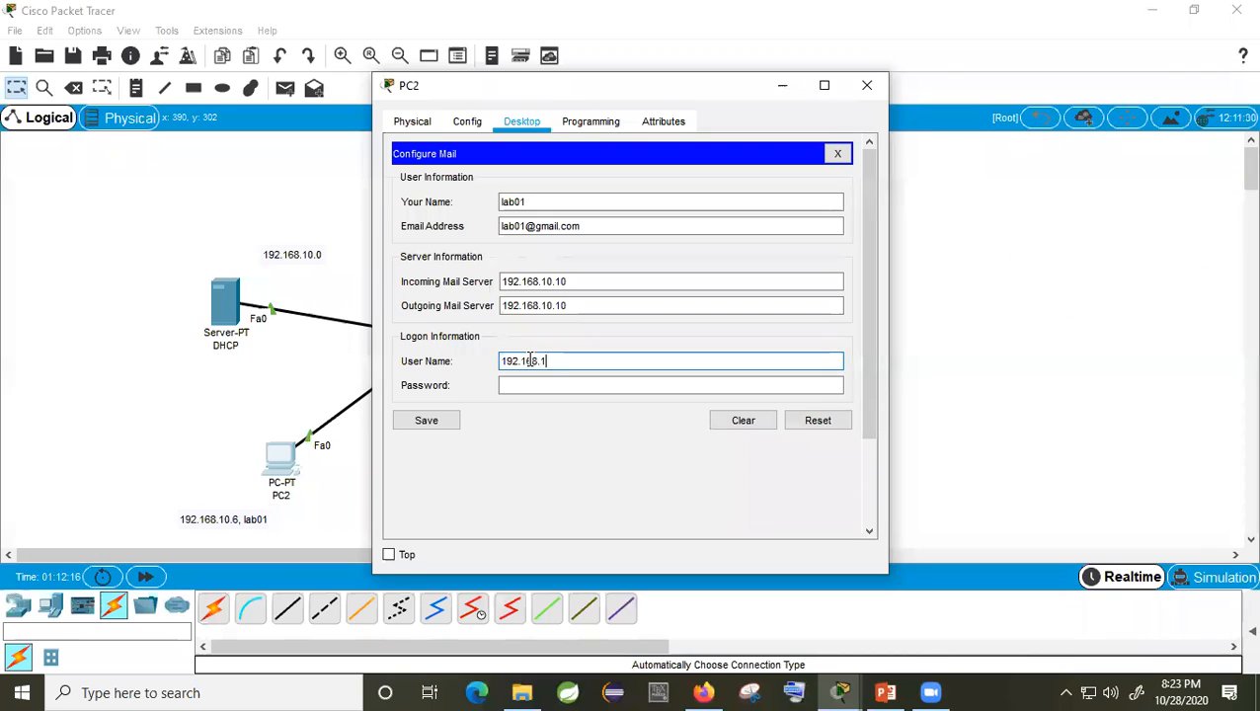
pyautogui.press('BackSpace')
pyautogui.press('BackSpace')
pyautogui.press('BackSpace')
pyautogui.press('BackSpace')
pyautogui.press('BackSpace')
pyautogui.press('BackSpace')
pyautogui.press('BackSpace')
pyautogui.press('BackSpace')
pyautogui.write('lab01')
pyautogui.click(532, 387)
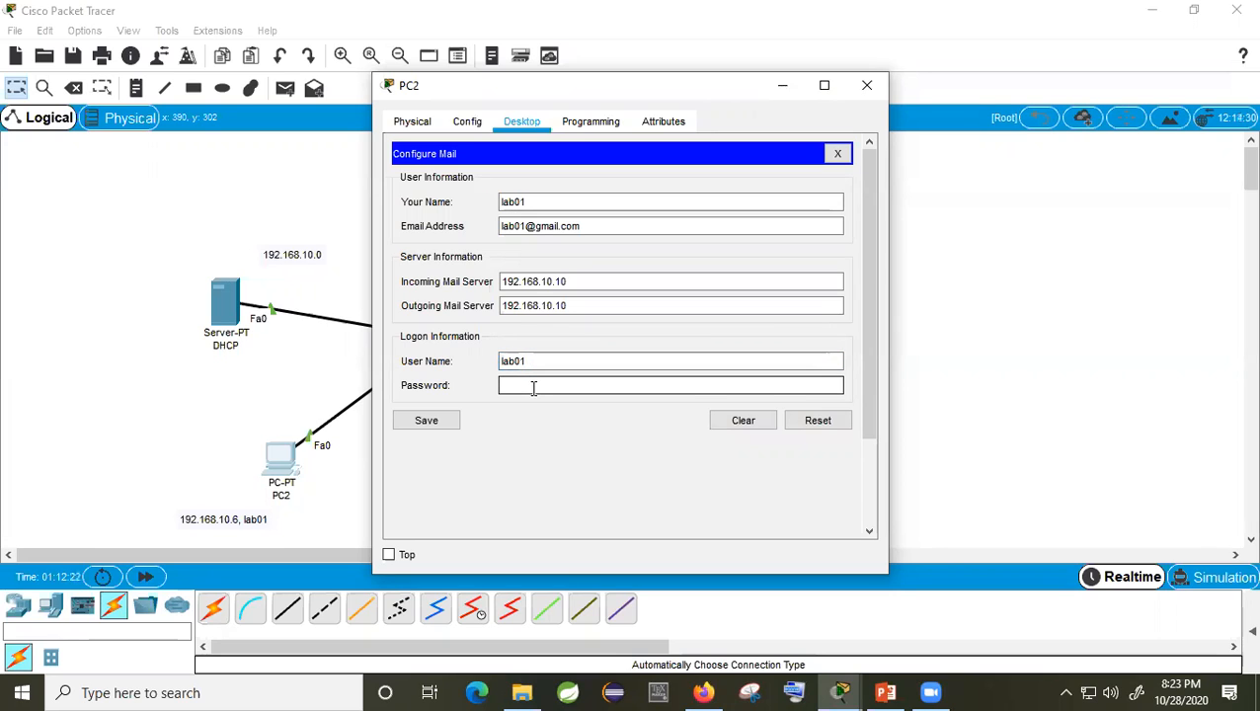
pyautogui.click(434, 424)
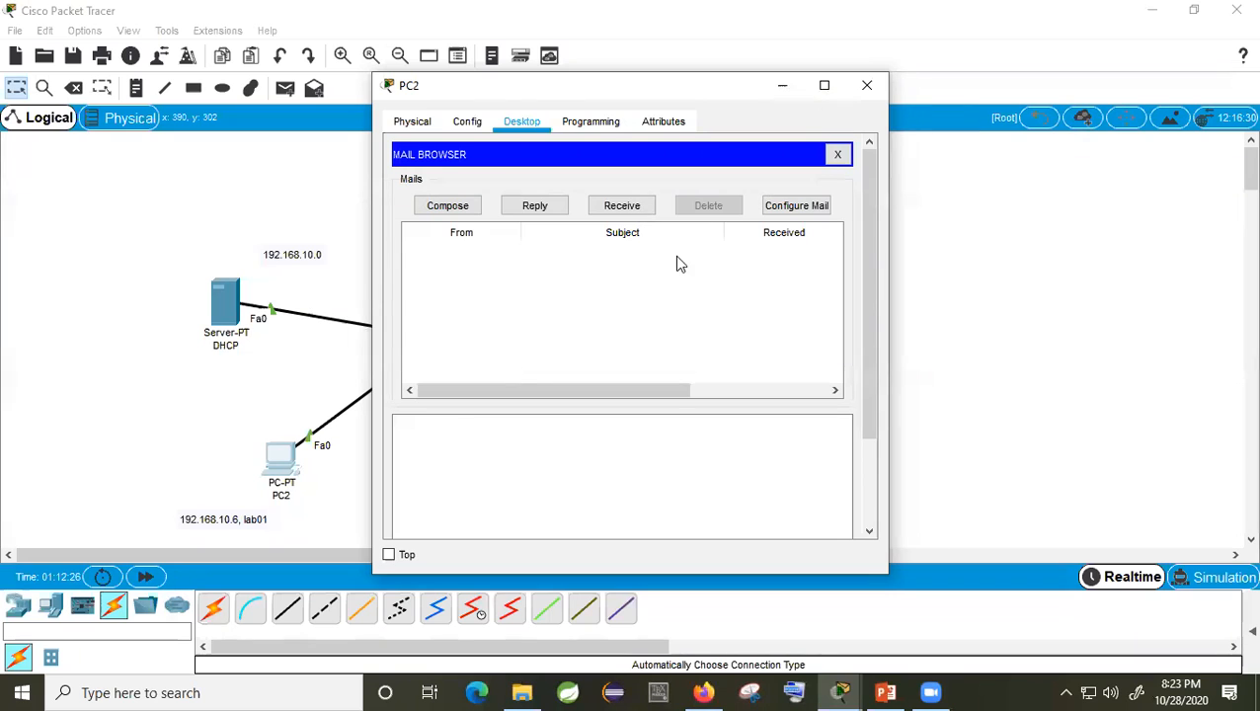
pyautogui.click(866, 85)
pyautogui.click(464, 484)
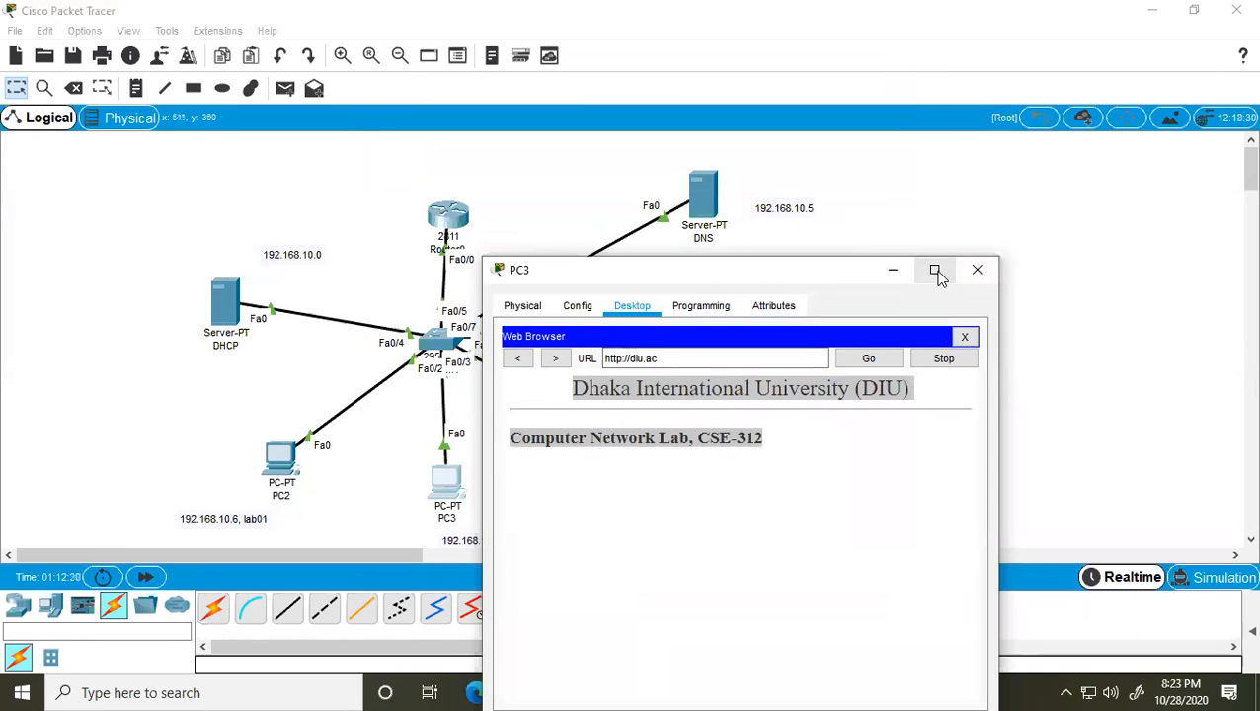
# Step: Browse PC3's Config, Physical and Programming views, then reopen PC3
pyautogui.click(577, 310)
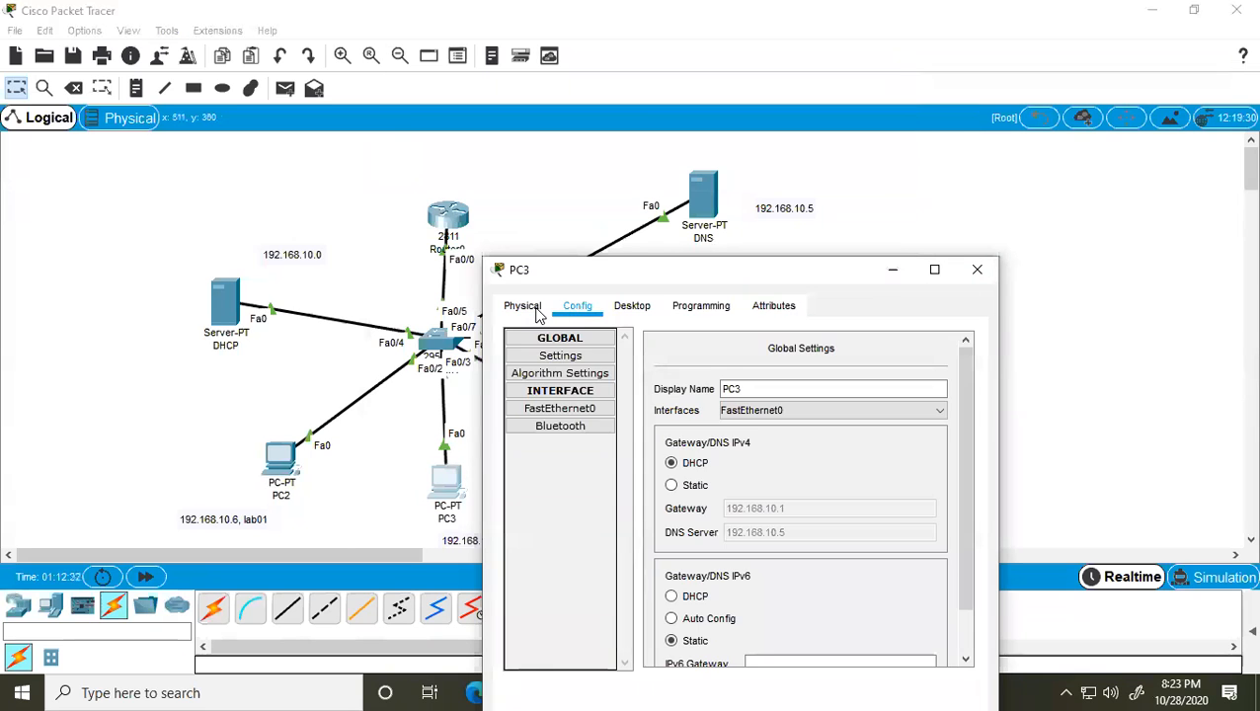
pyautogui.click(533, 310)
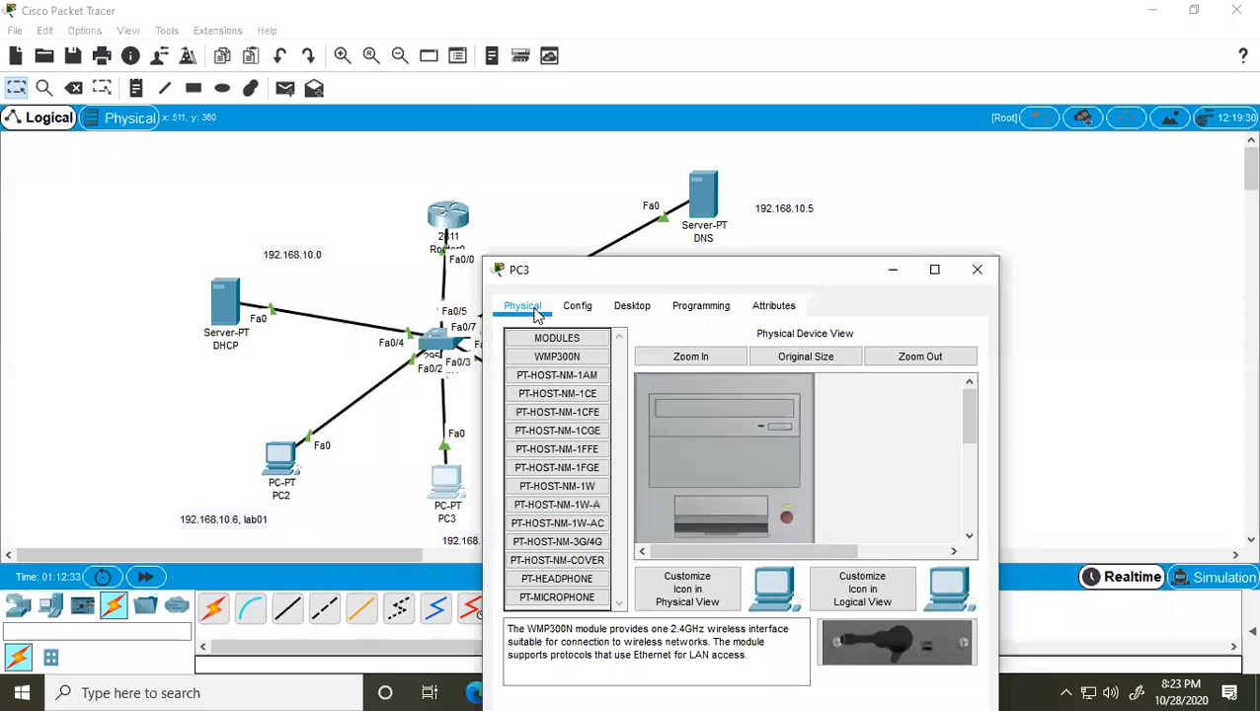
pyautogui.click(721, 310)
pyautogui.click(977, 270)
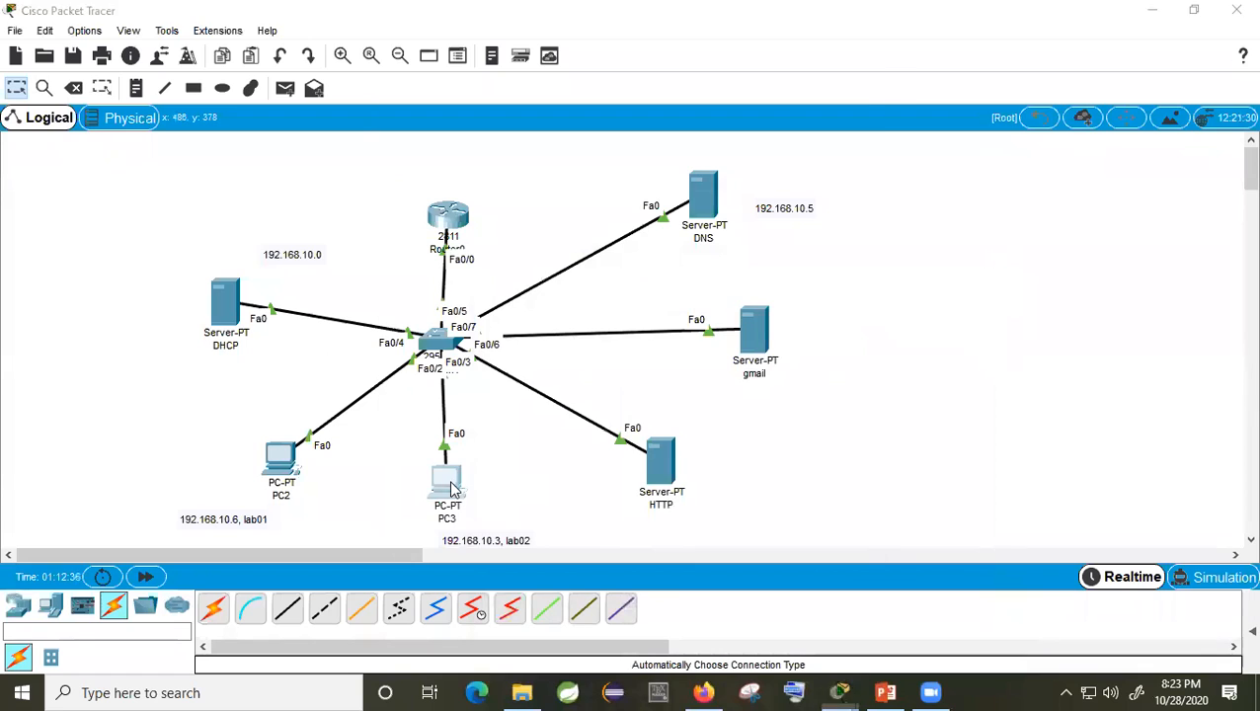
pyautogui.click(446, 482)
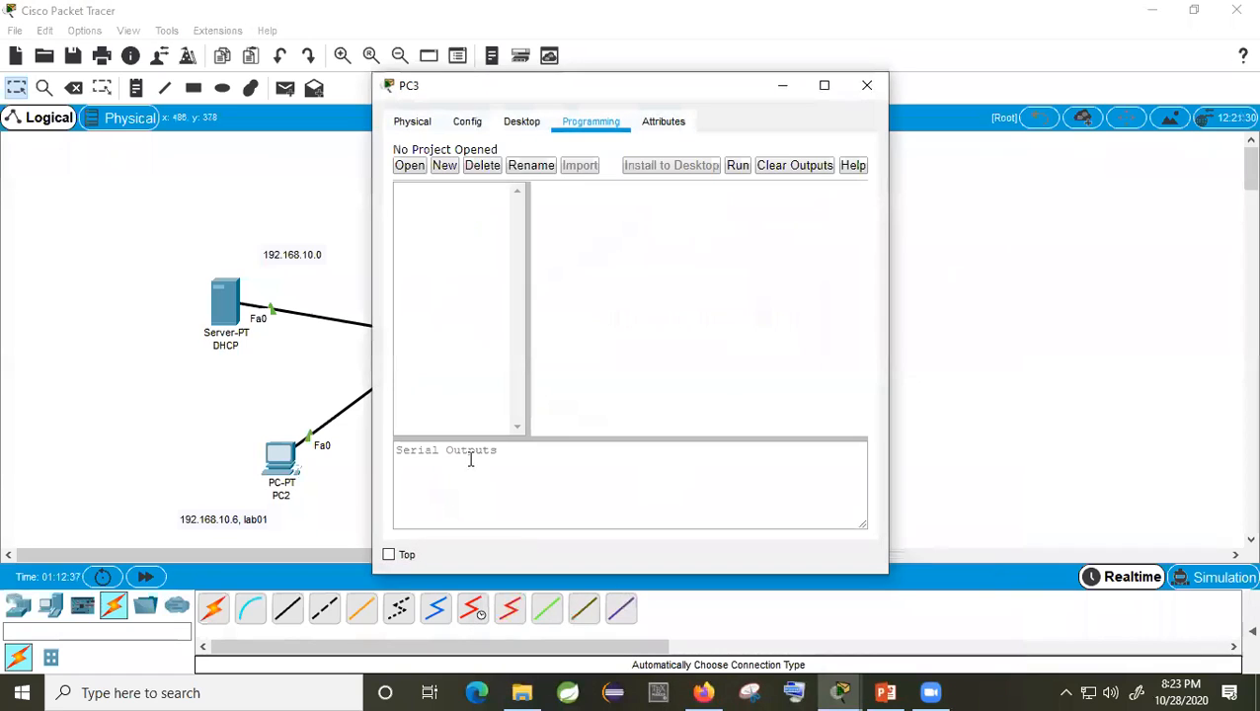
# Step: In PC3's email client, enter display name lab02 and its gmail.com email address
pyautogui.click(520, 122)
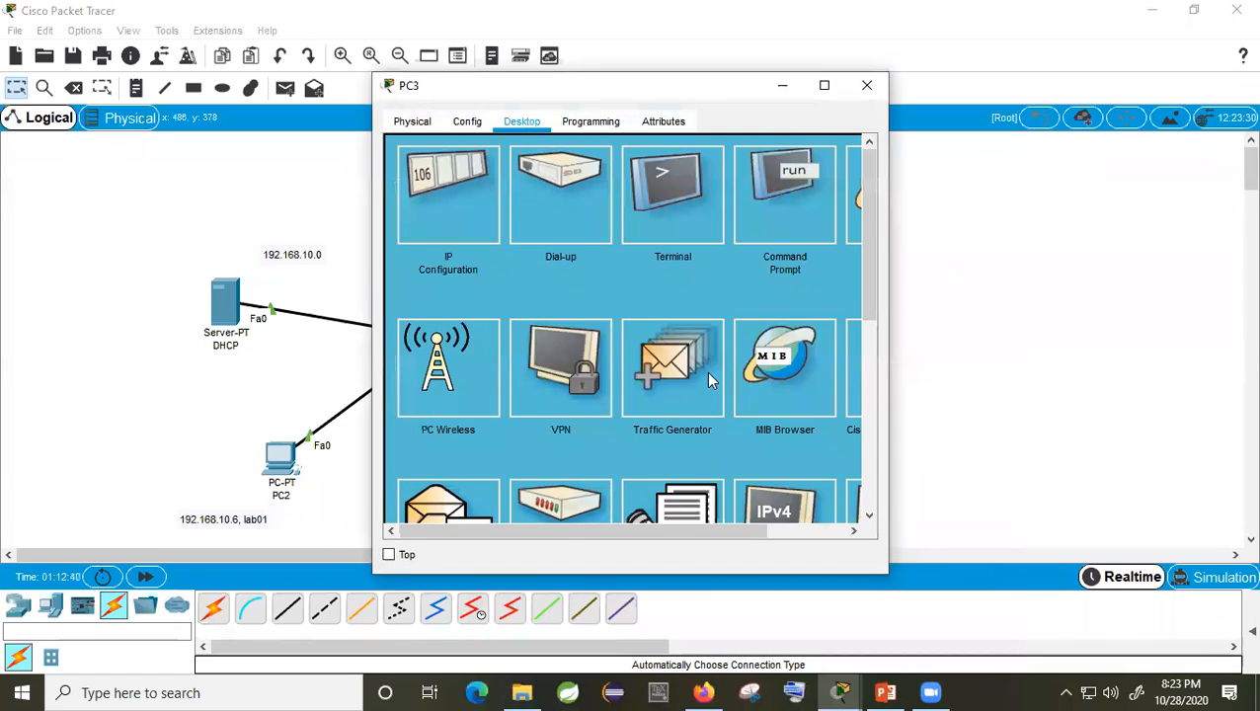
pyautogui.scroll(-3, 702, 371)
pyautogui.click(441, 370)
pyautogui.scroll(3, 556, 261)
pyautogui.click(554, 200)
pyautogui.write('lab')
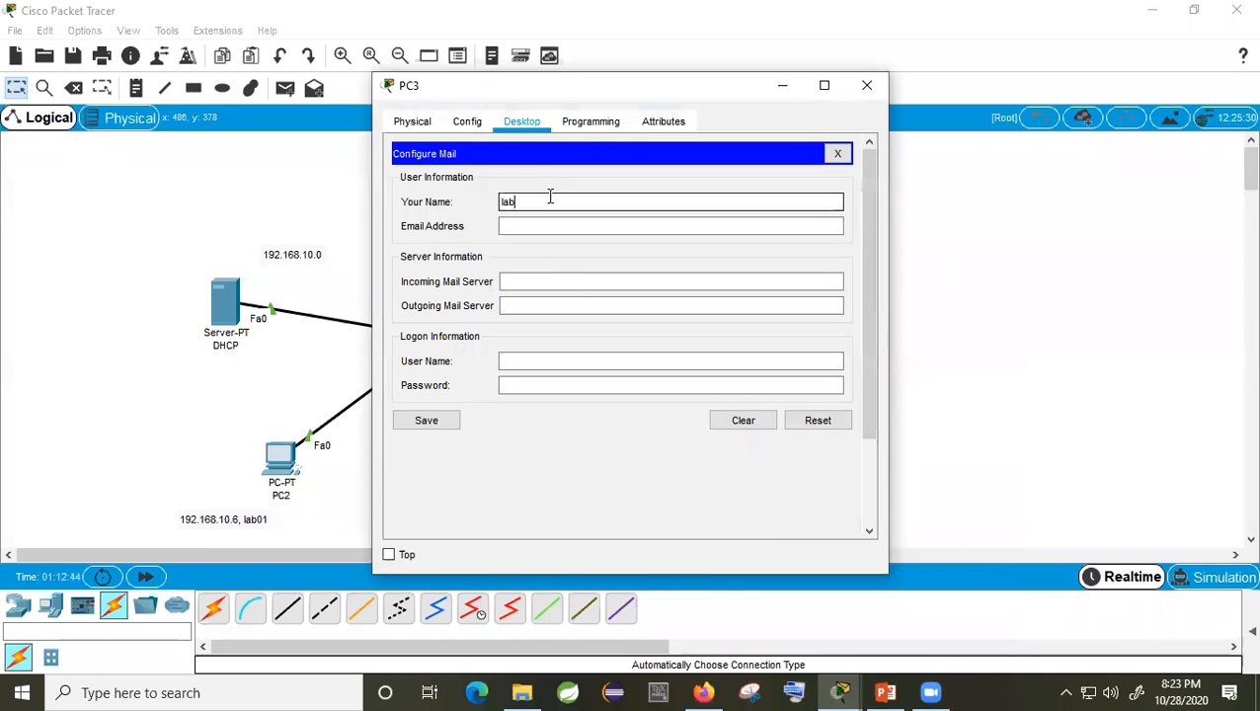
pyautogui.write('02')
pyautogui.click(524, 228)
pyautogui.write('lab02@')
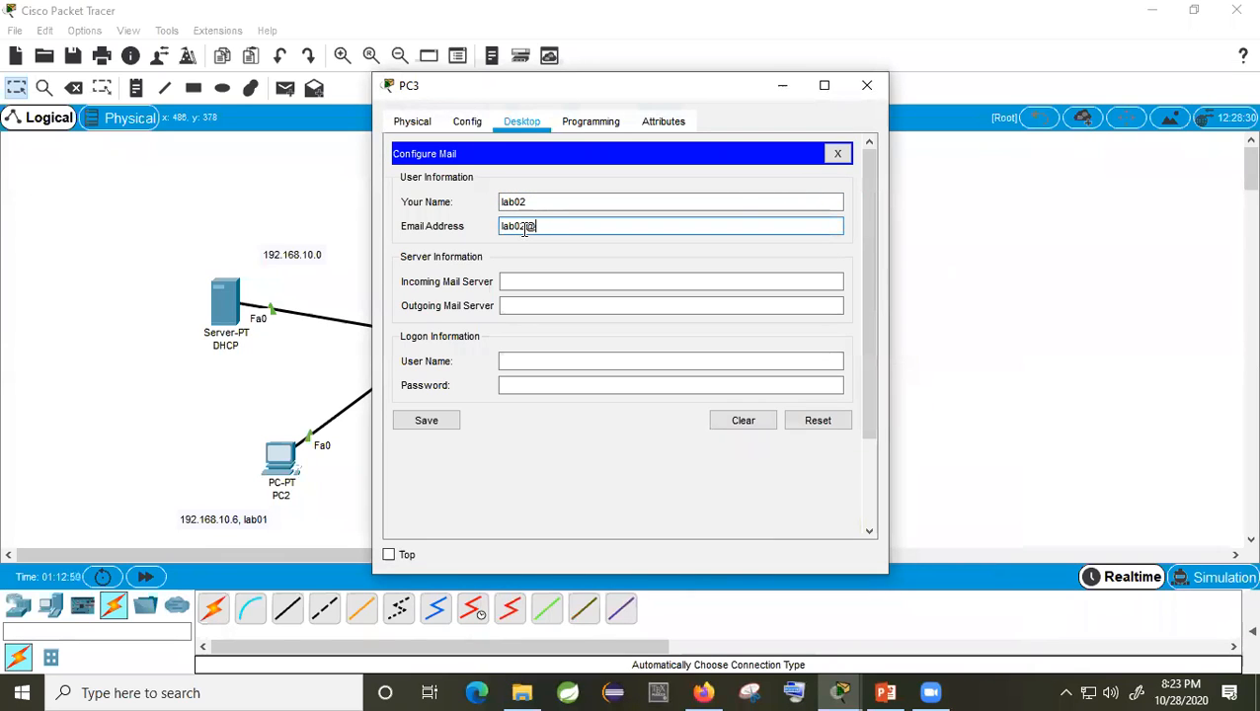
pyautogui.write('gmail.com')
# Step: Set both incoming and outgoing mail servers to 192.168.10.10
pyautogui.click(637, 285)
pyautogui.write('192.168.10.10')
pyautogui.click(629, 305)
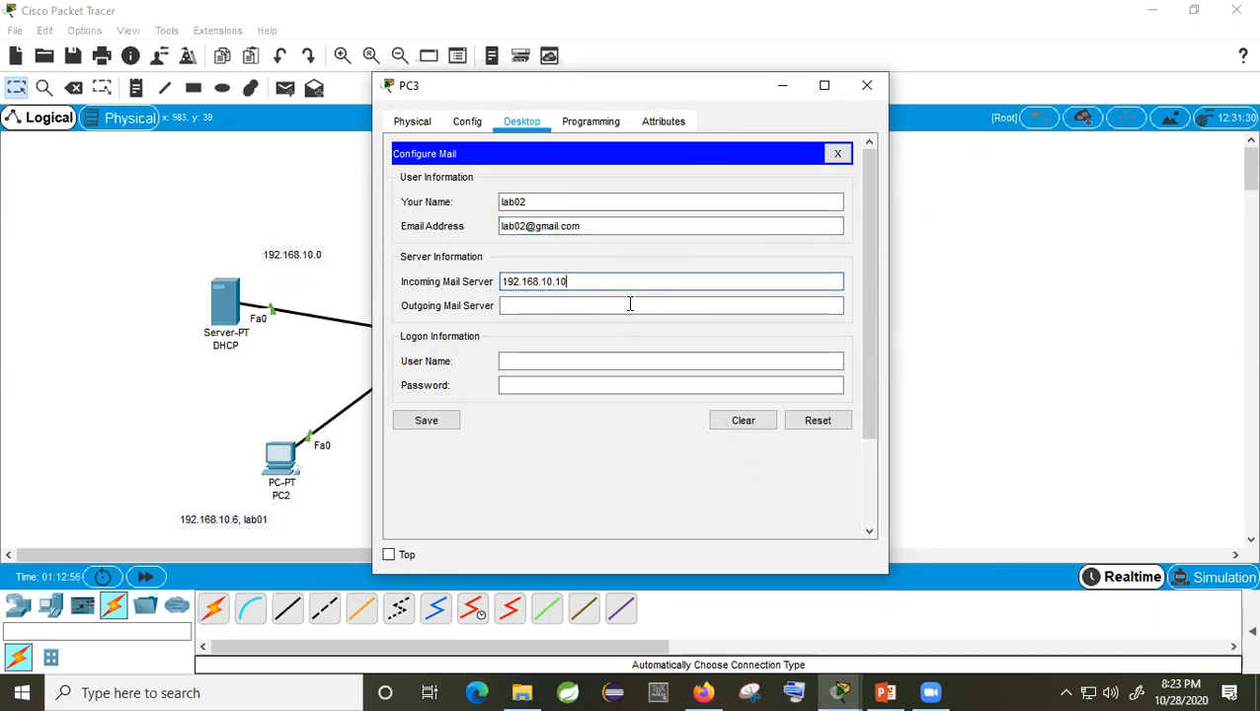
pyautogui.write('192.168.10.10')
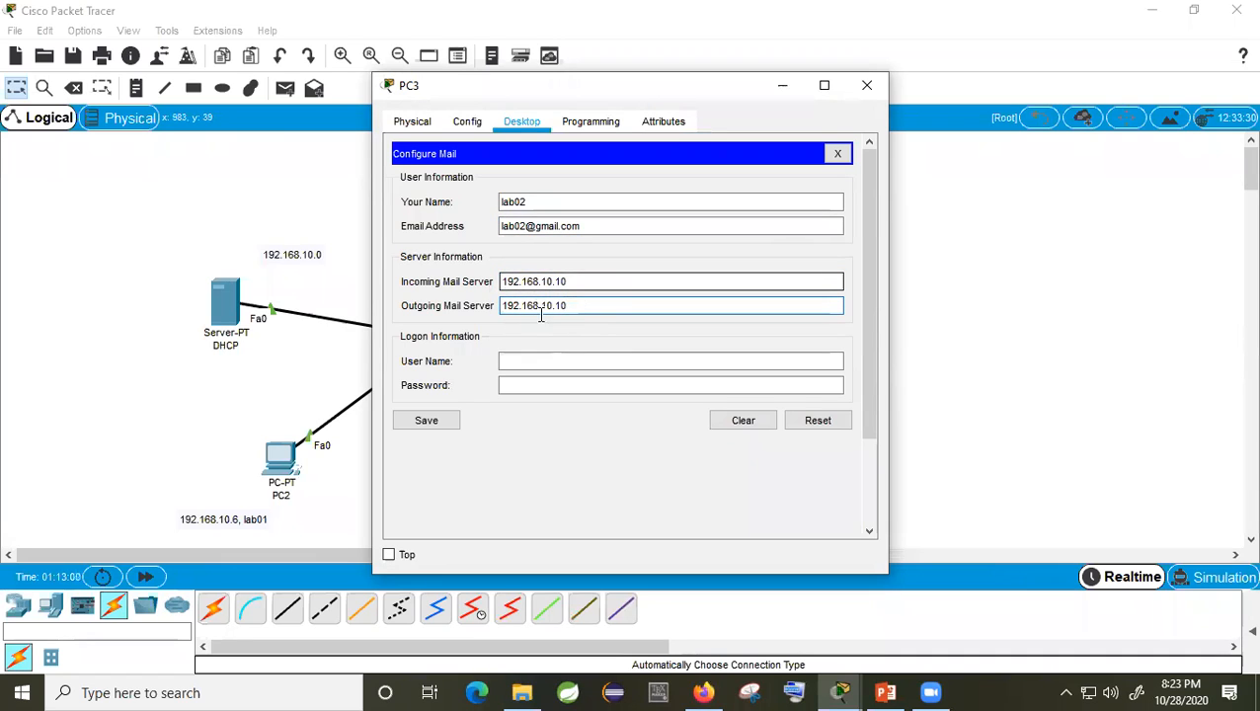
pyautogui.moveTo(576, 304); pyautogui.dragTo(497, 306)
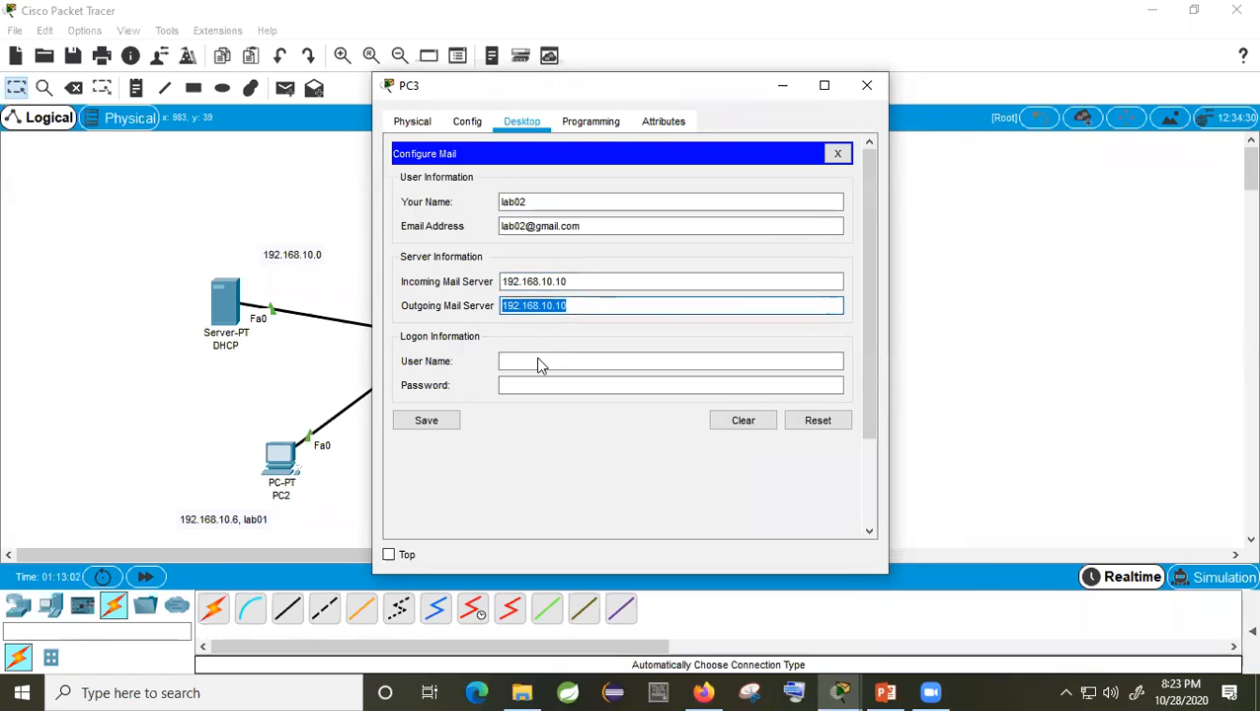
# Step: Enter logon user name lab02 and password, save the settings, and close PC3
pyautogui.click(534, 363)
pyautogui.write('lab')
pyautogui.click(642, 384)
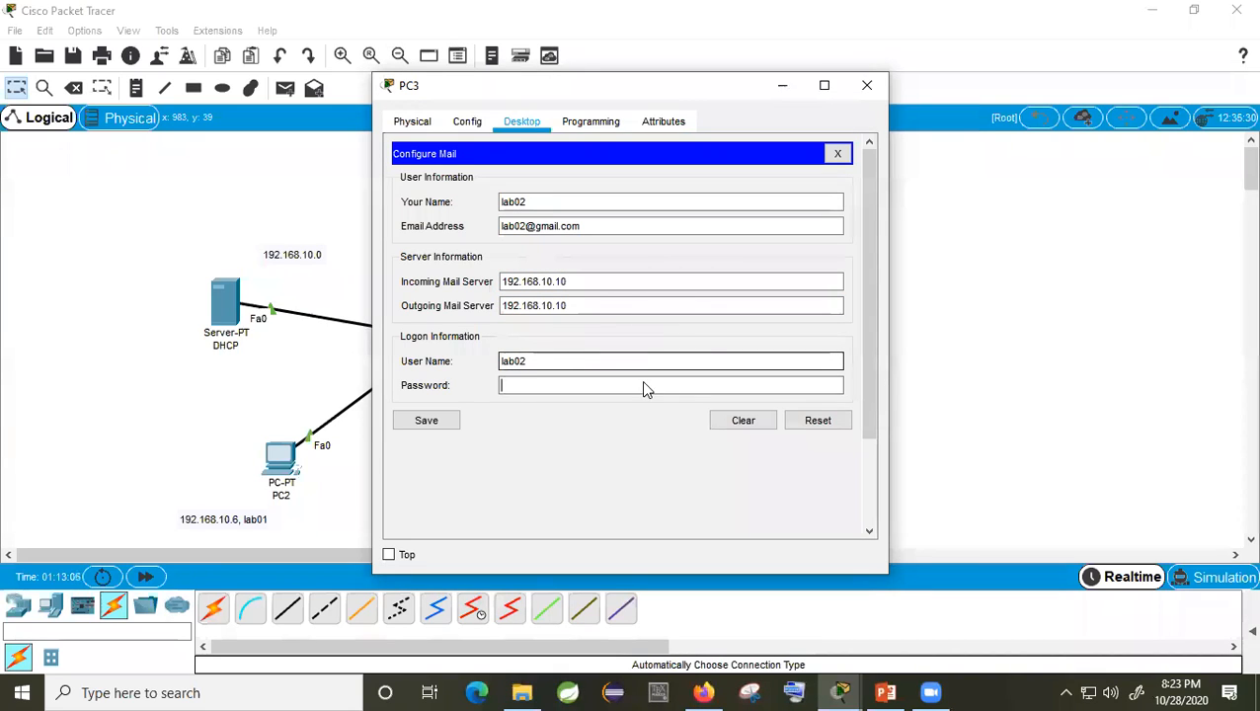
pyautogui.write('•••')
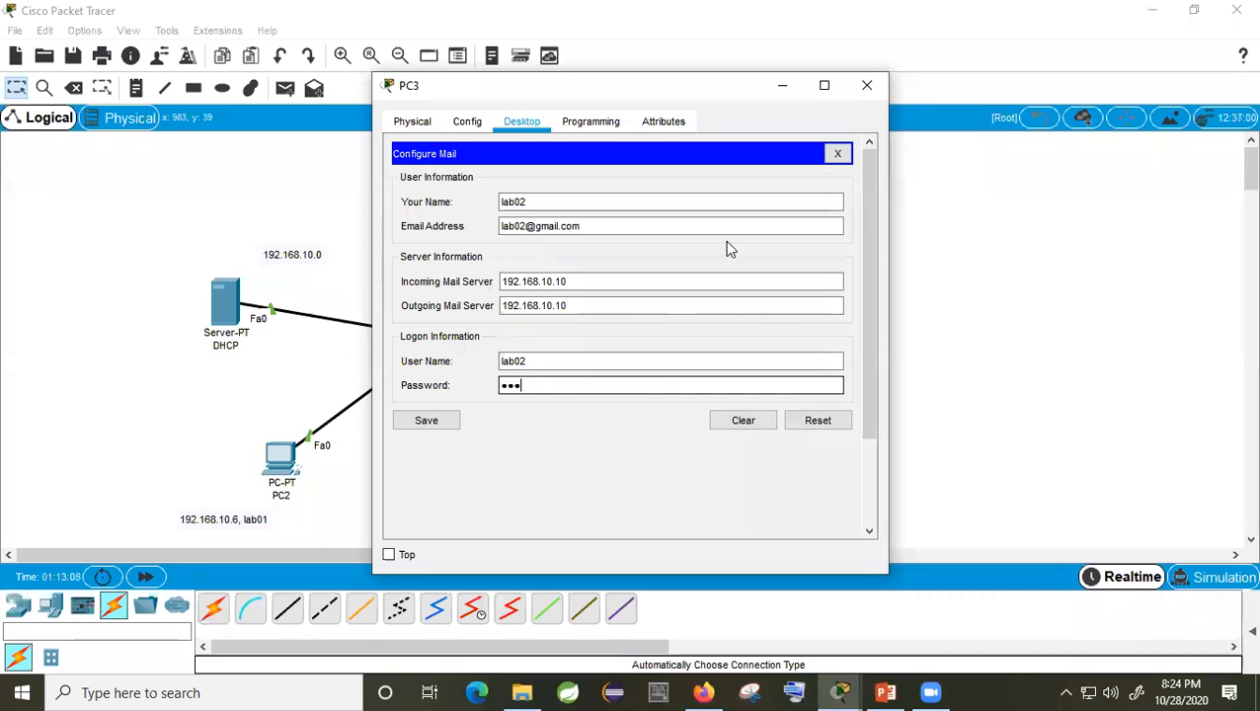
pyautogui.click(425, 421)
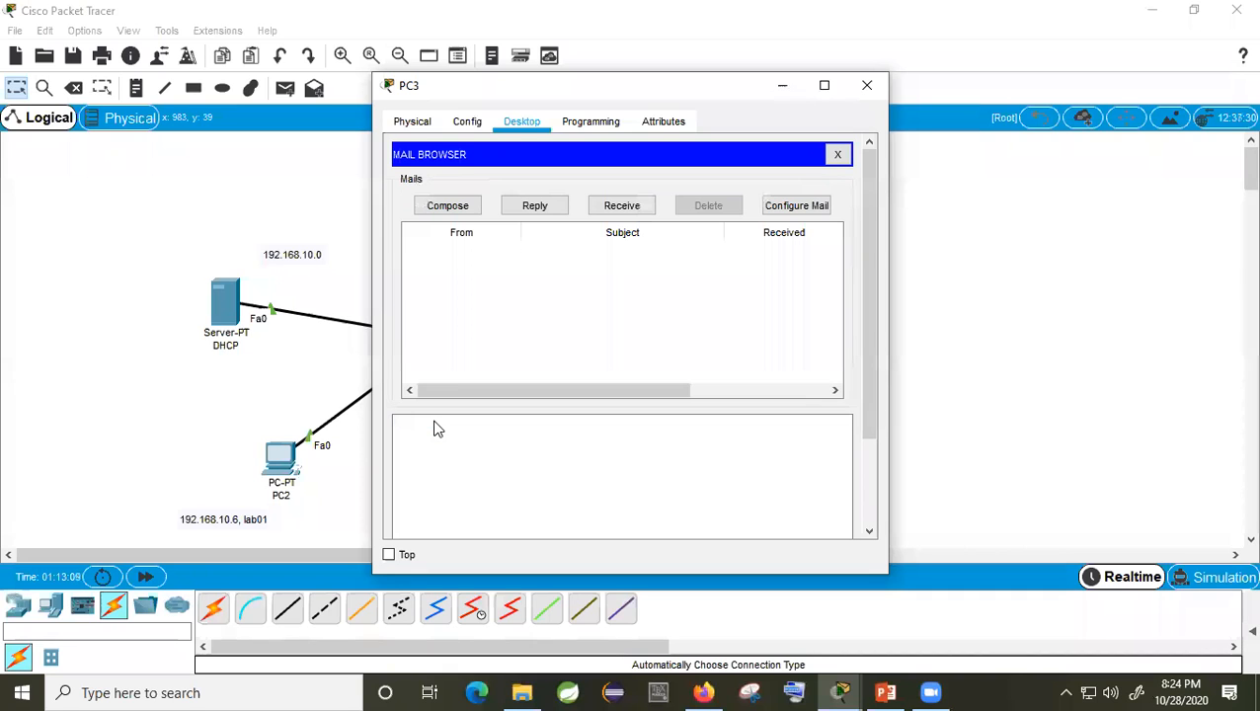
pyautogui.click(867, 87)
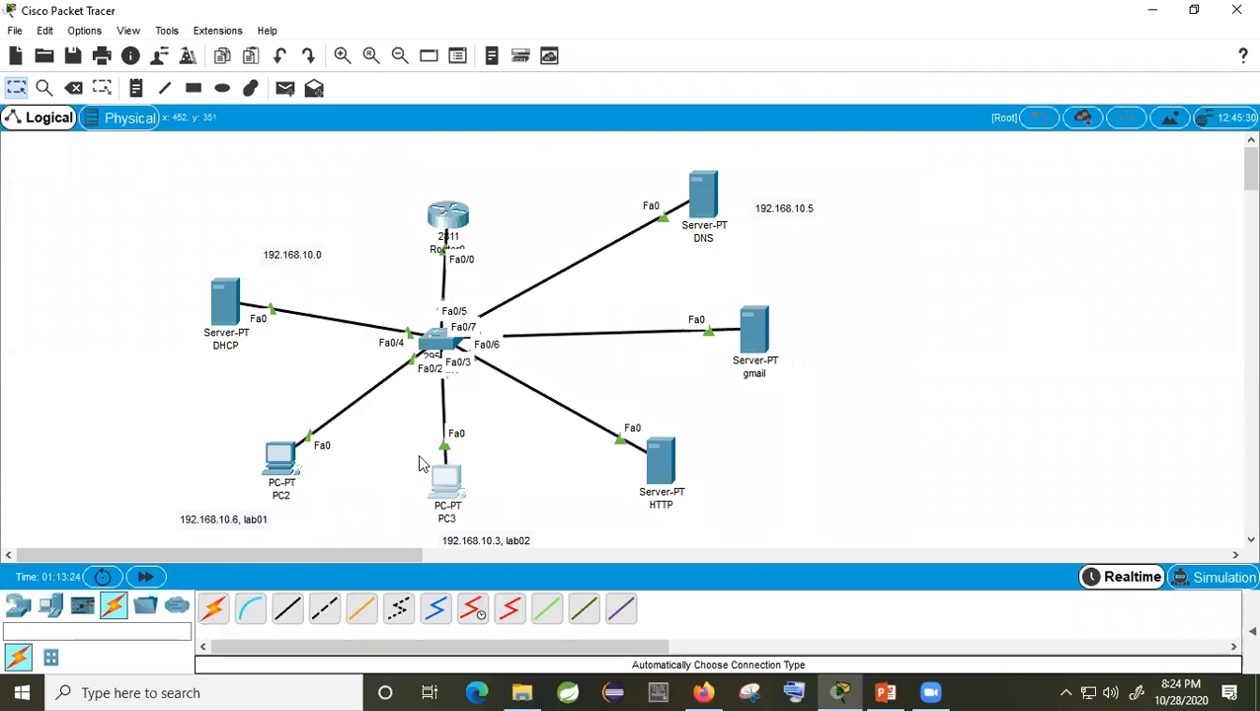
# Step: On PC2, start a new mail addressed to PC3's lab02 account
pyautogui.click(284, 456)
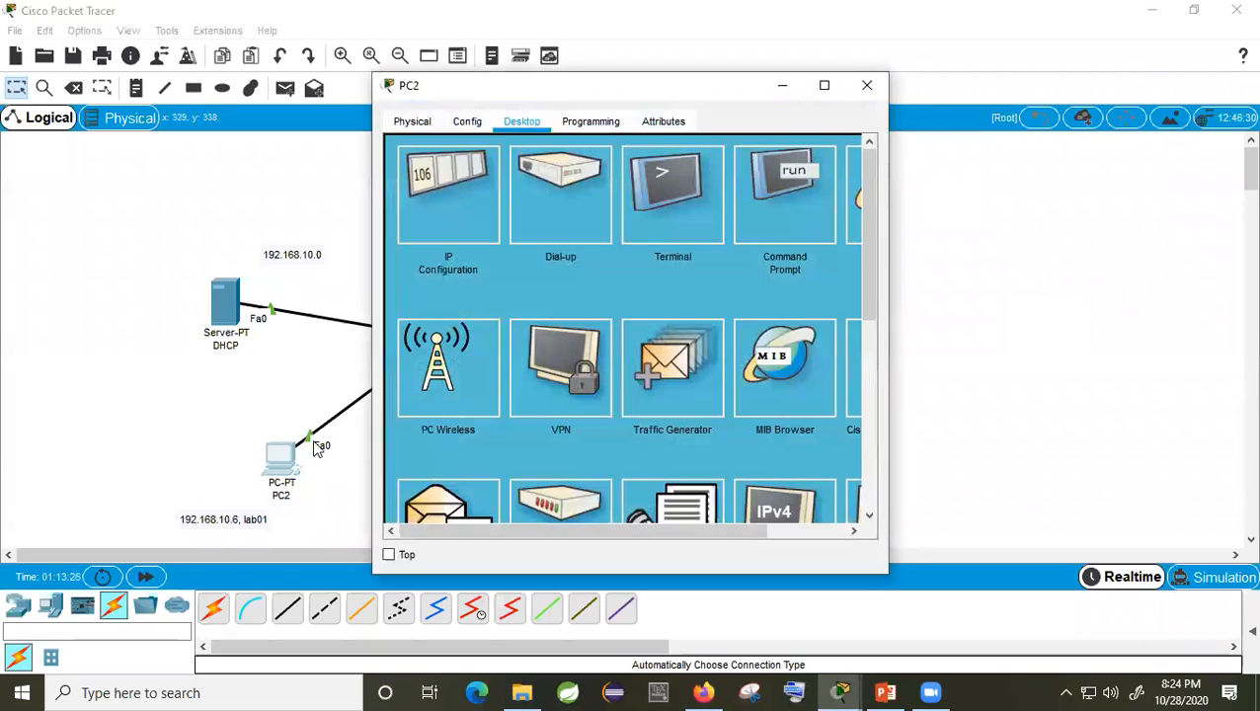
pyautogui.scroll(-3, 476, 404)
pyautogui.click(453, 364)
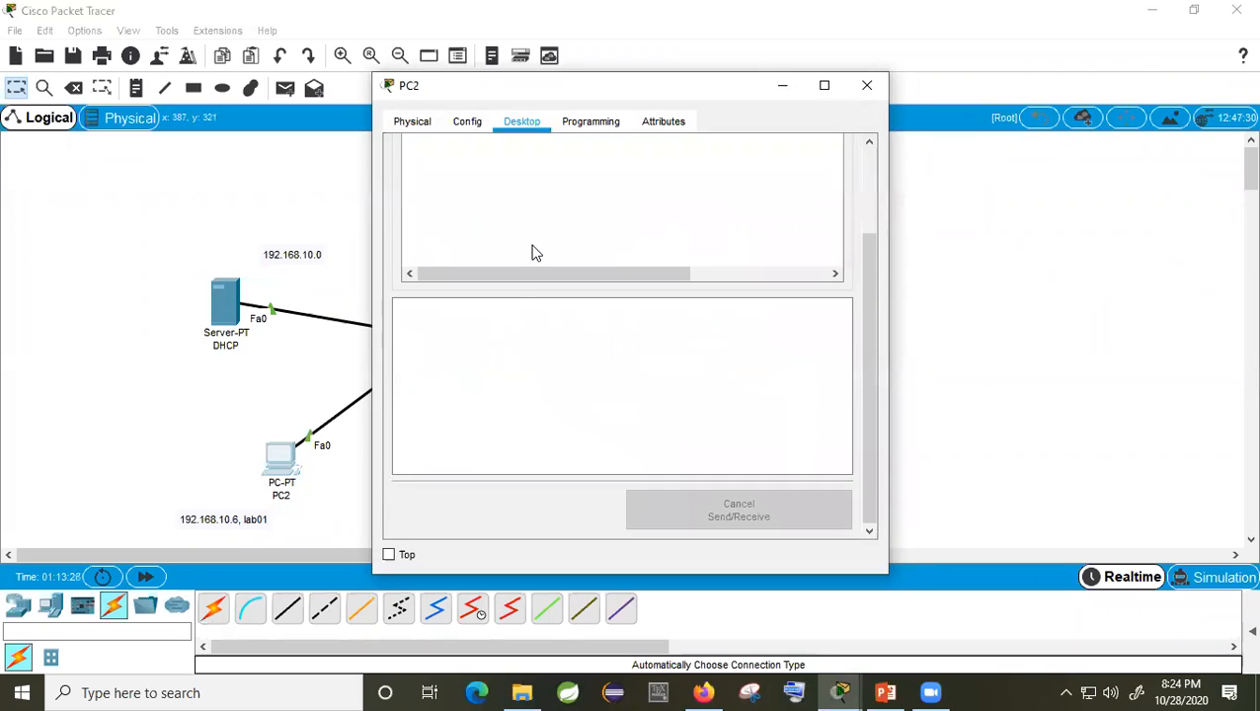
pyautogui.click(459, 205)
pyautogui.click(513, 182)
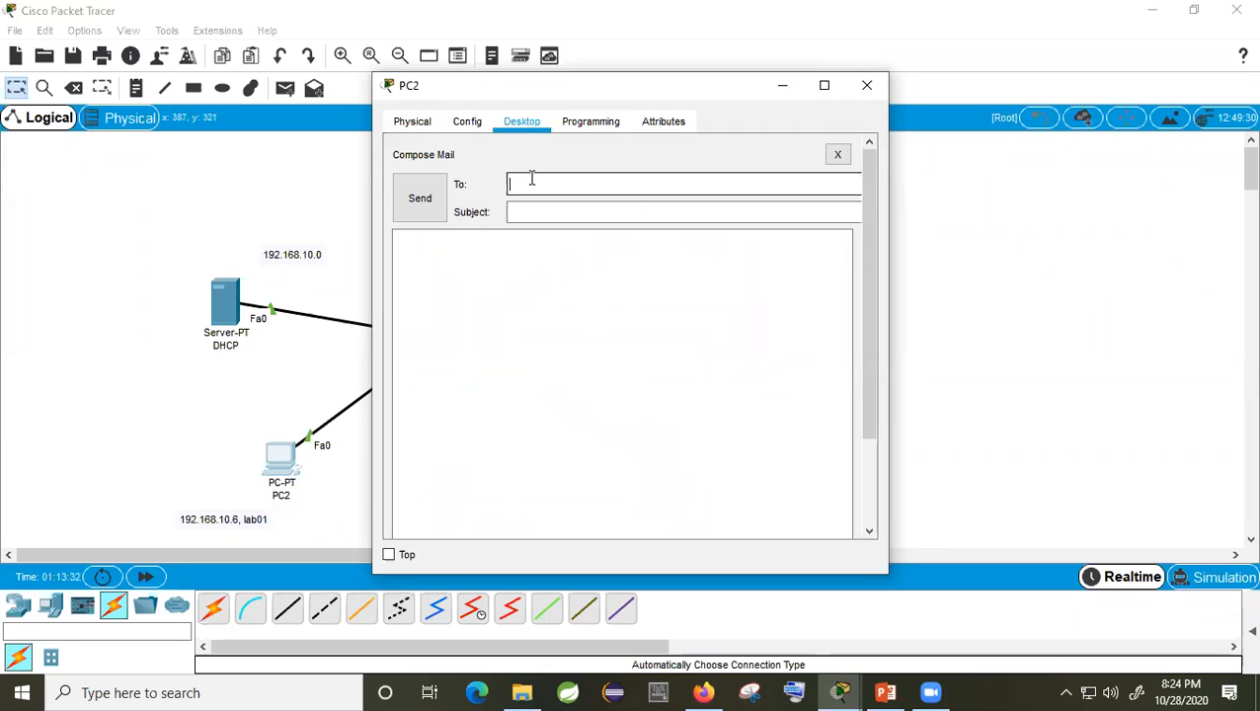
pyautogui.moveTo(596, 93); pyautogui.dragTo(1022, 134)
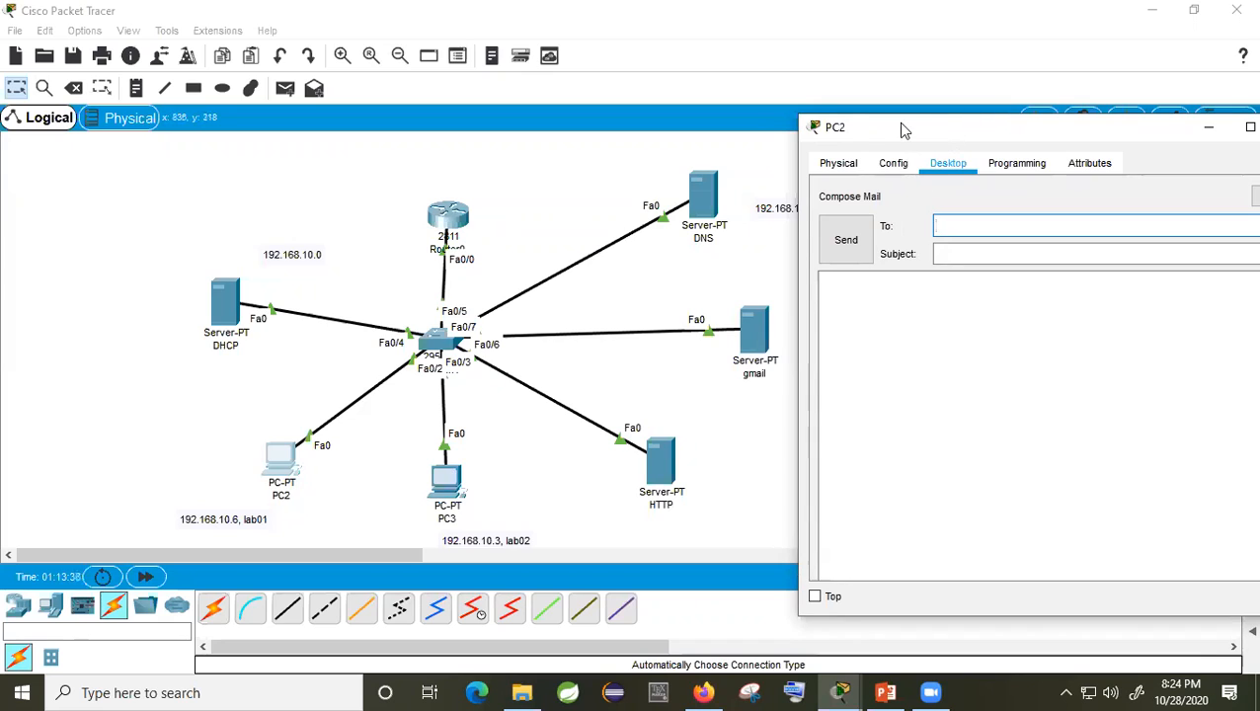
pyautogui.moveTo(897, 123); pyautogui.dragTo(636, 102)
pyautogui.click(702, 205)
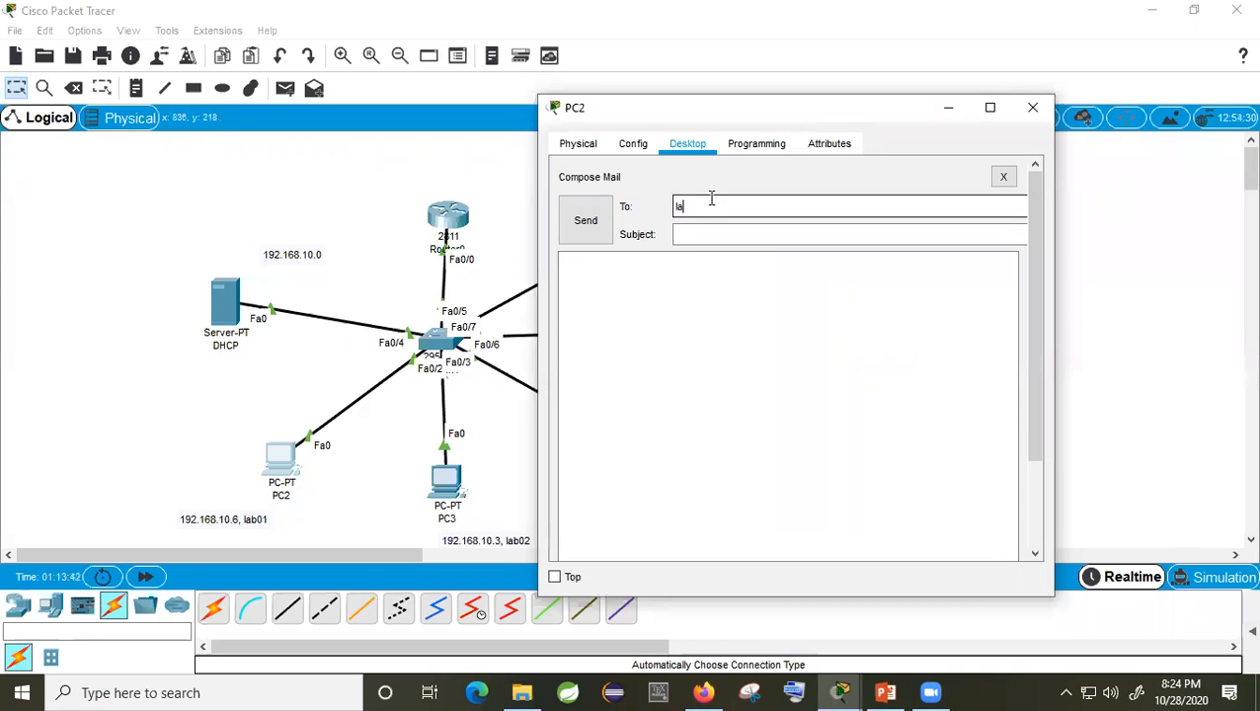
pyautogui.write('lab02@gmail.com')
# Step: Send it with subject 'CSE-312 lab' and body 'Hello DIU, CSE, DHAKA, BANGLADESH.', then close PC2
pyautogui.click(719, 239)
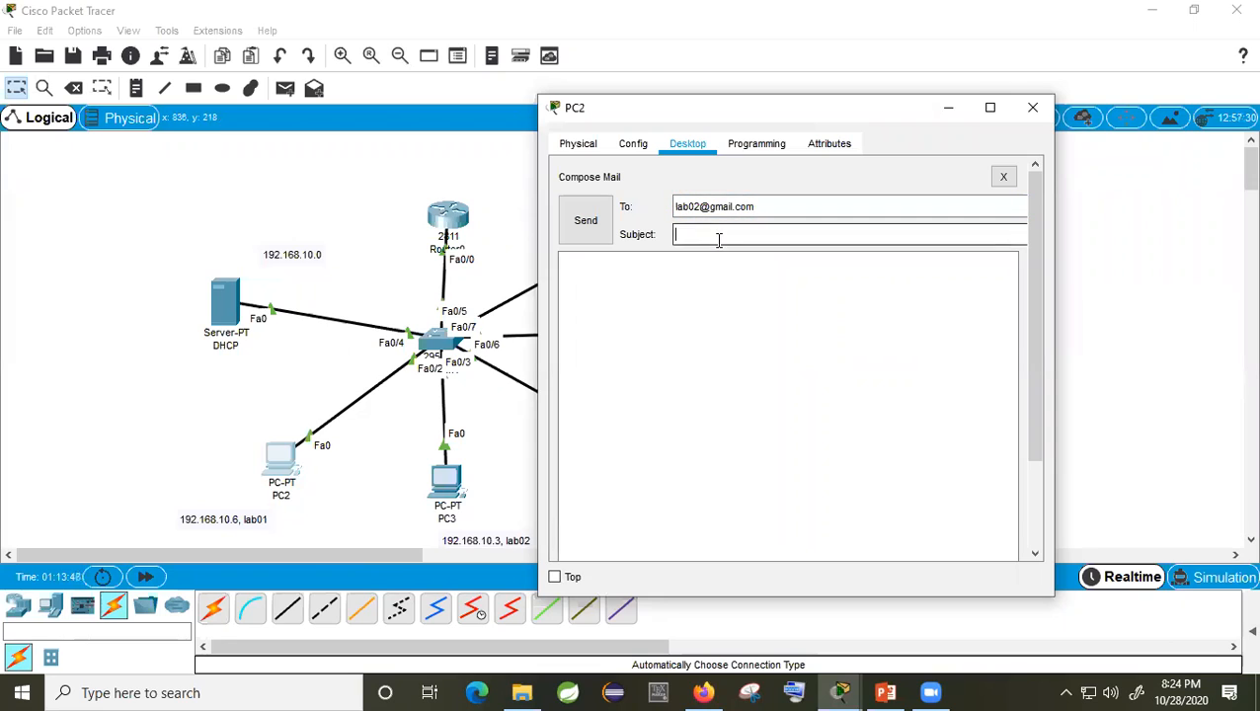
pyautogui.write('CSE-312 lab')
pyautogui.click(783, 347)
pyautogui.write('Hello DIU')
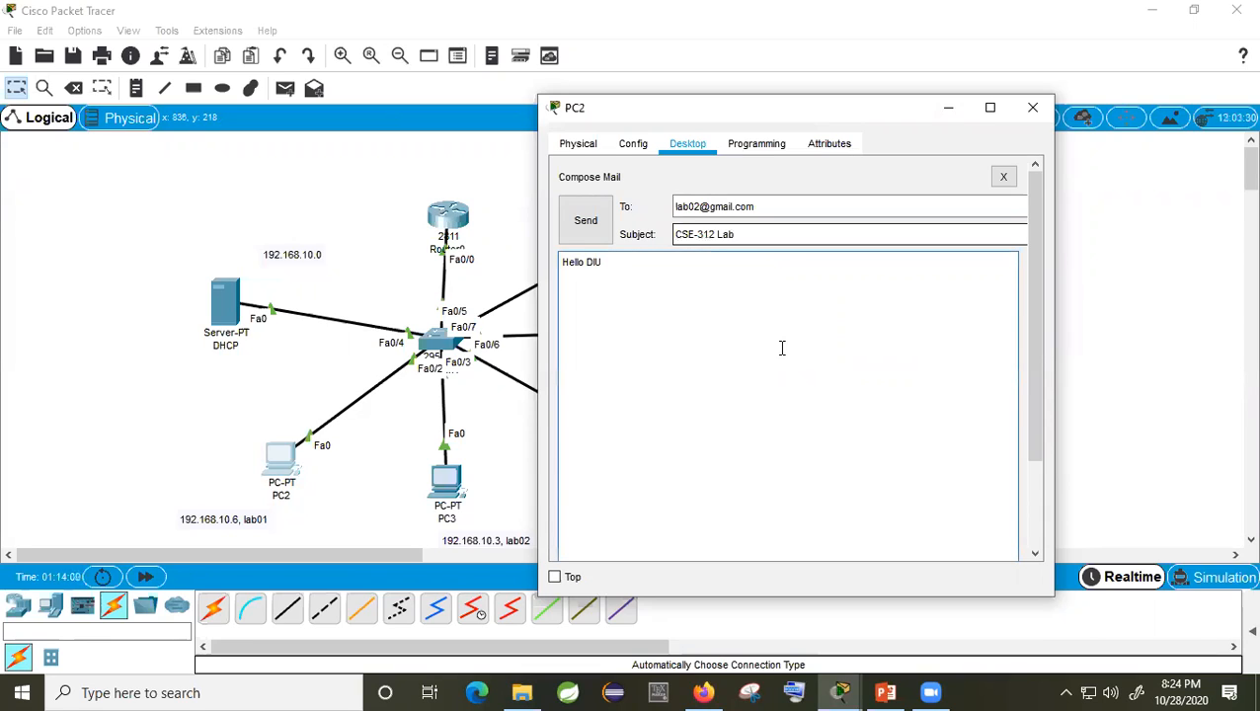
pyautogui.write(', CSE, DHAKA, BANGLADESH.')
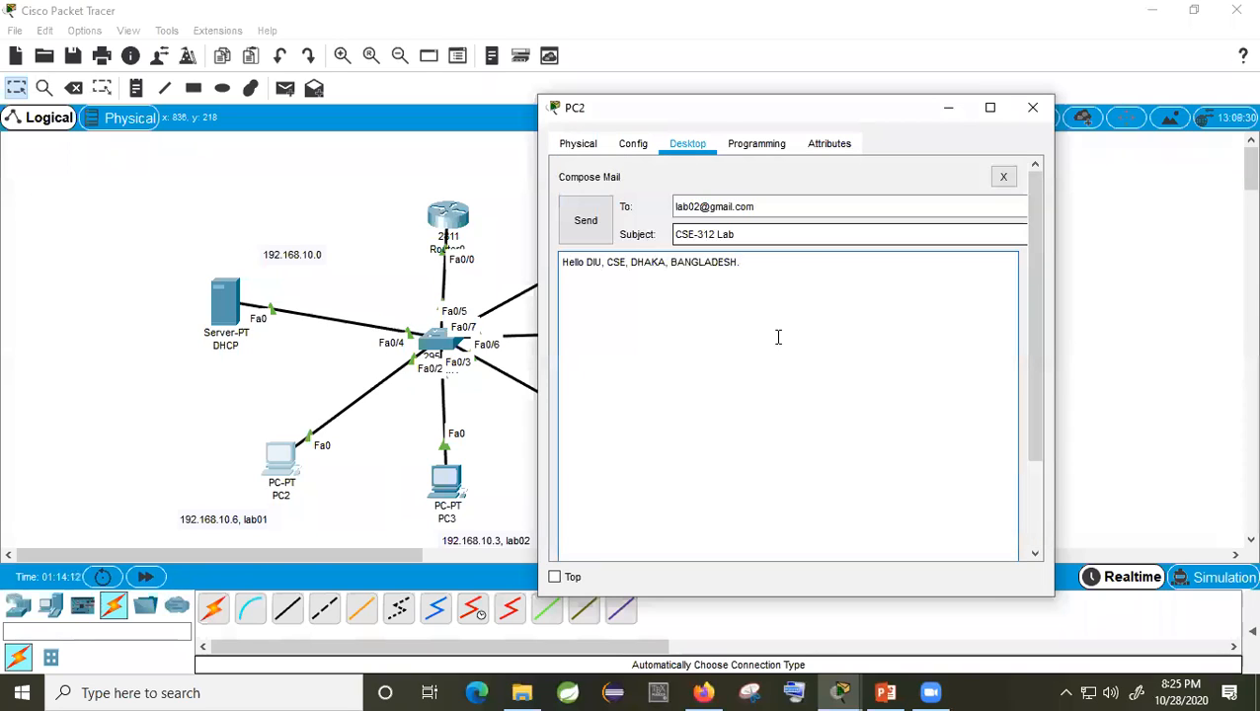
pyautogui.click(592, 225)
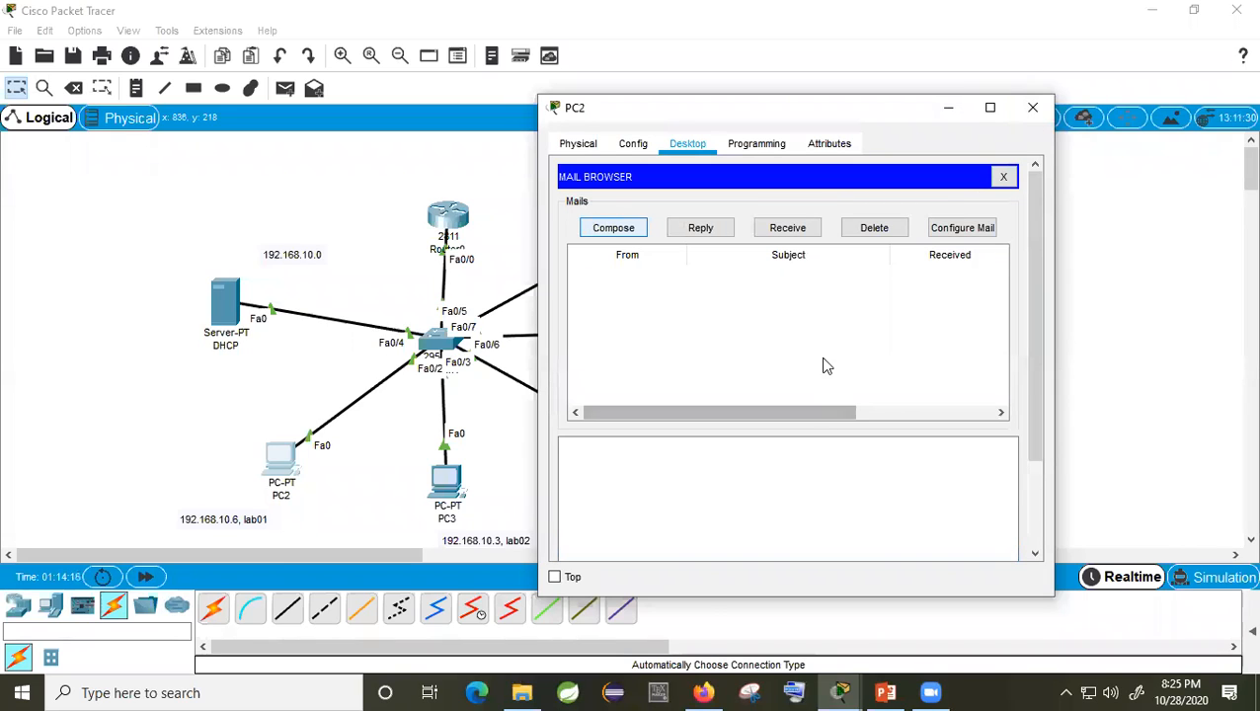
pyautogui.click(973, 228)
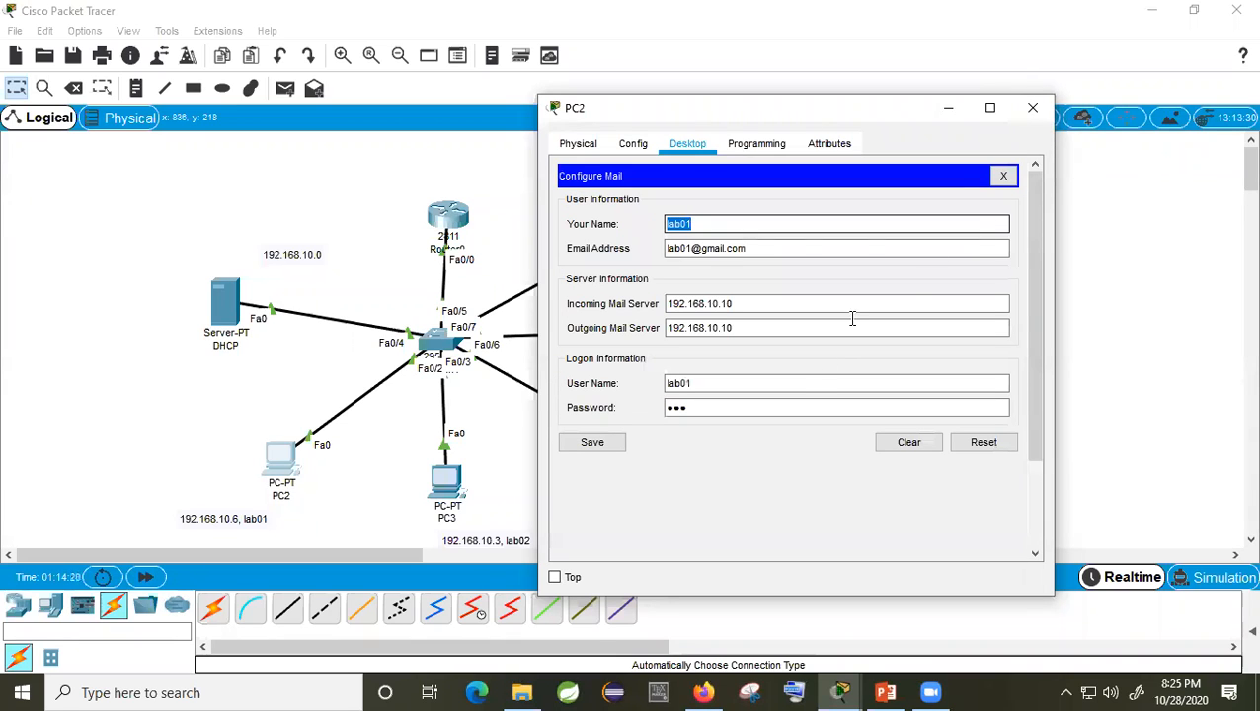
pyautogui.click(1032, 112)
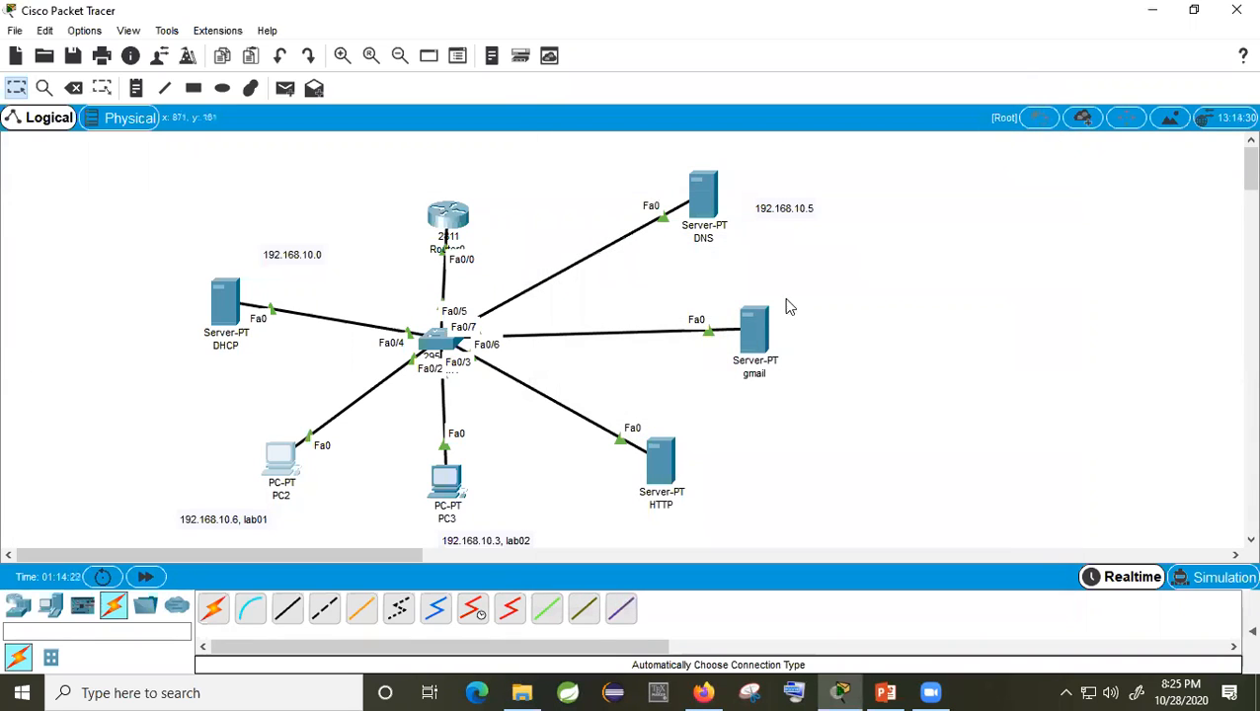
# Step: On PC3, receive mail and read the 'CSE-312 Lab' message from PC2
pyautogui.click(450, 499)
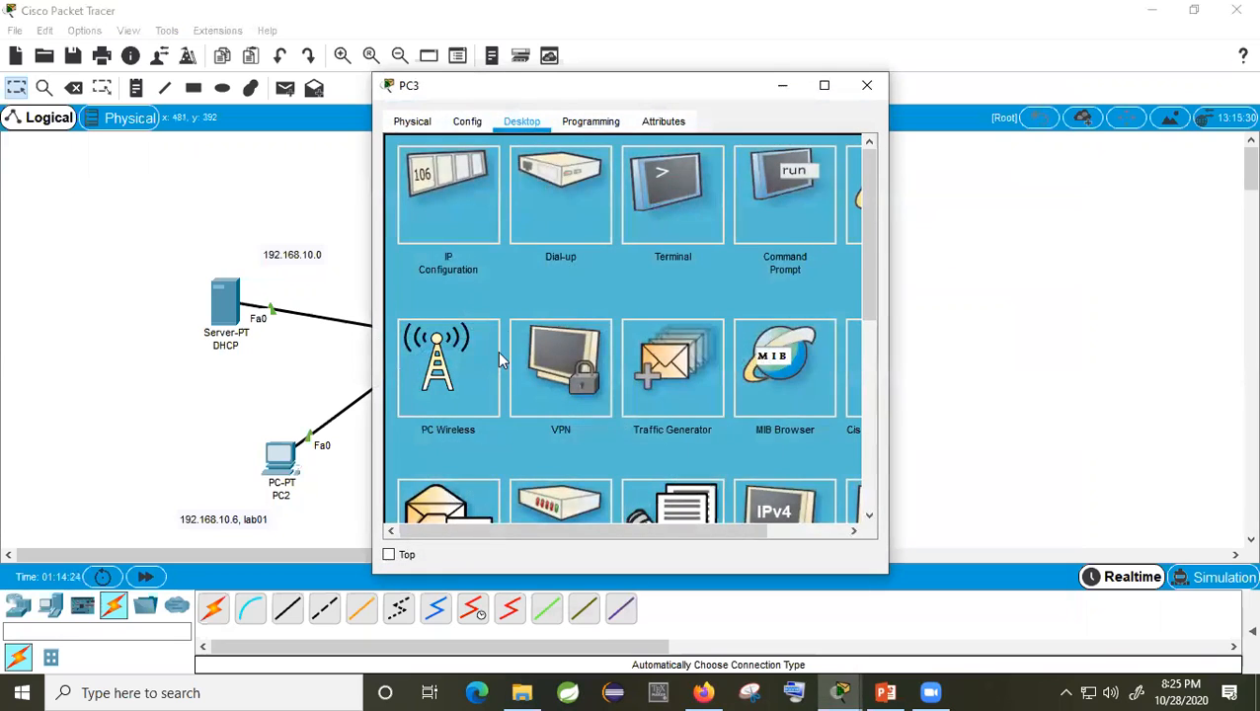
pyautogui.scroll(-3, 492, 351)
pyautogui.click(449, 371)
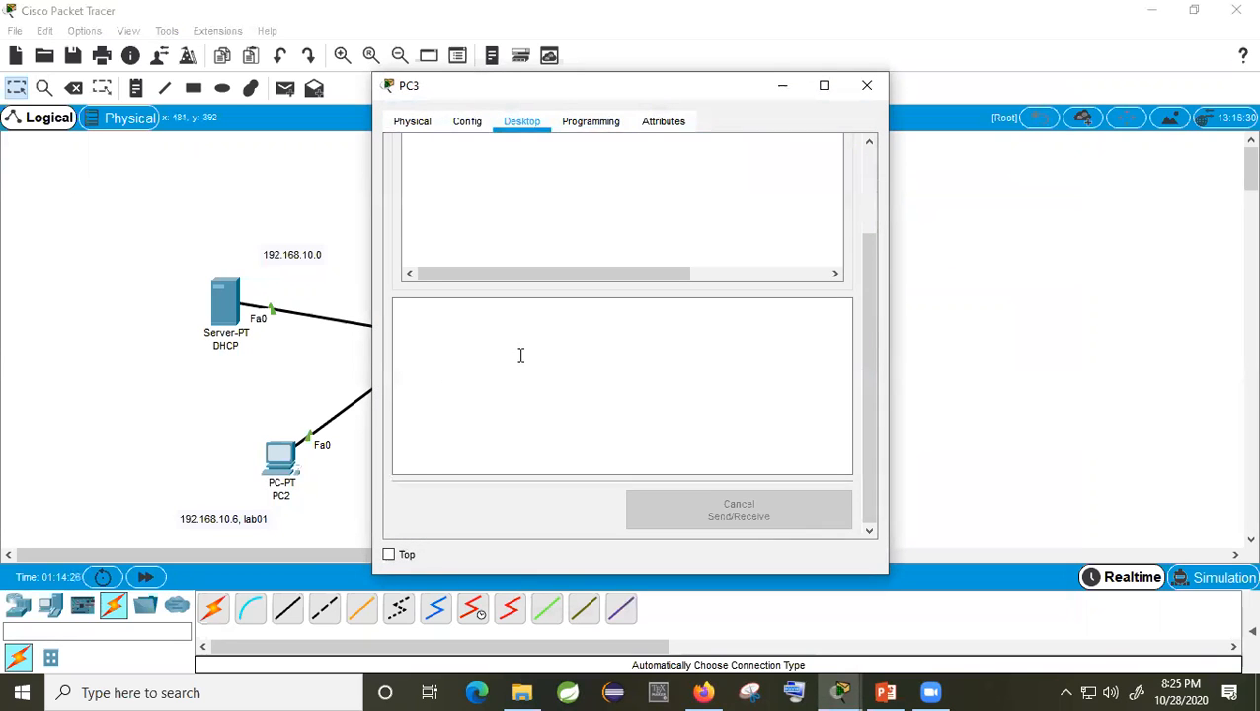
pyautogui.click(627, 206)
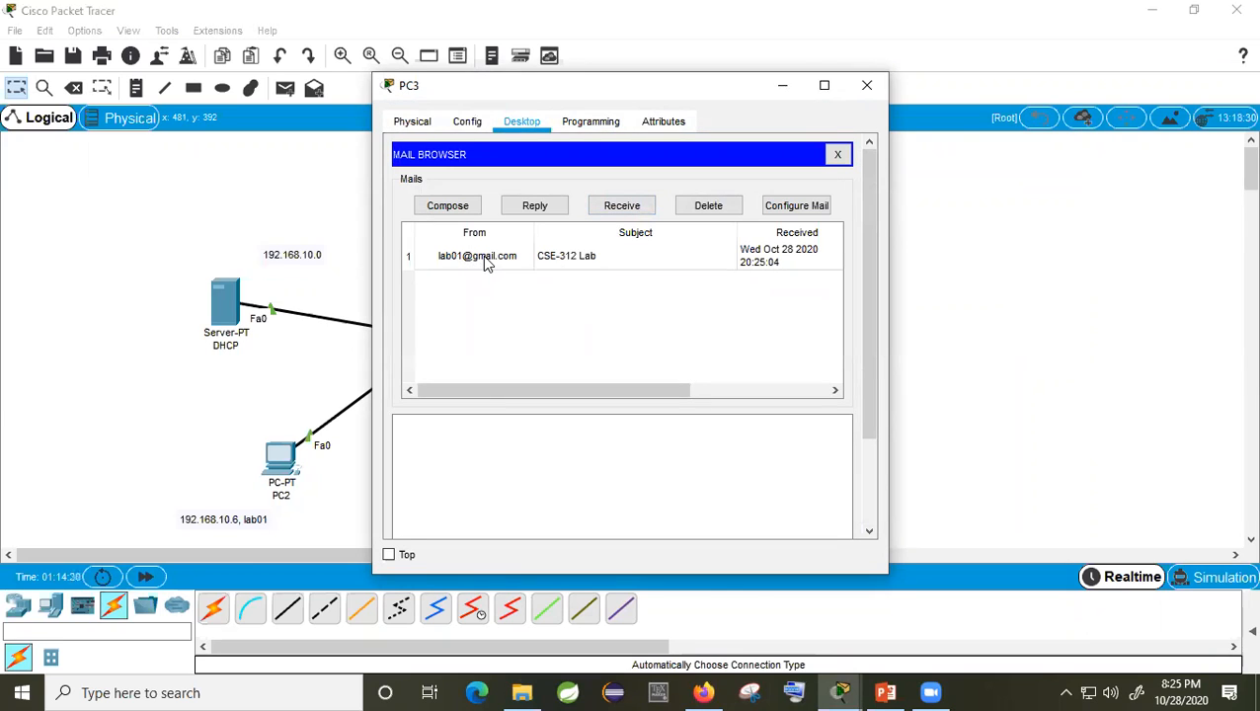
pyautogui.click(598, 253)
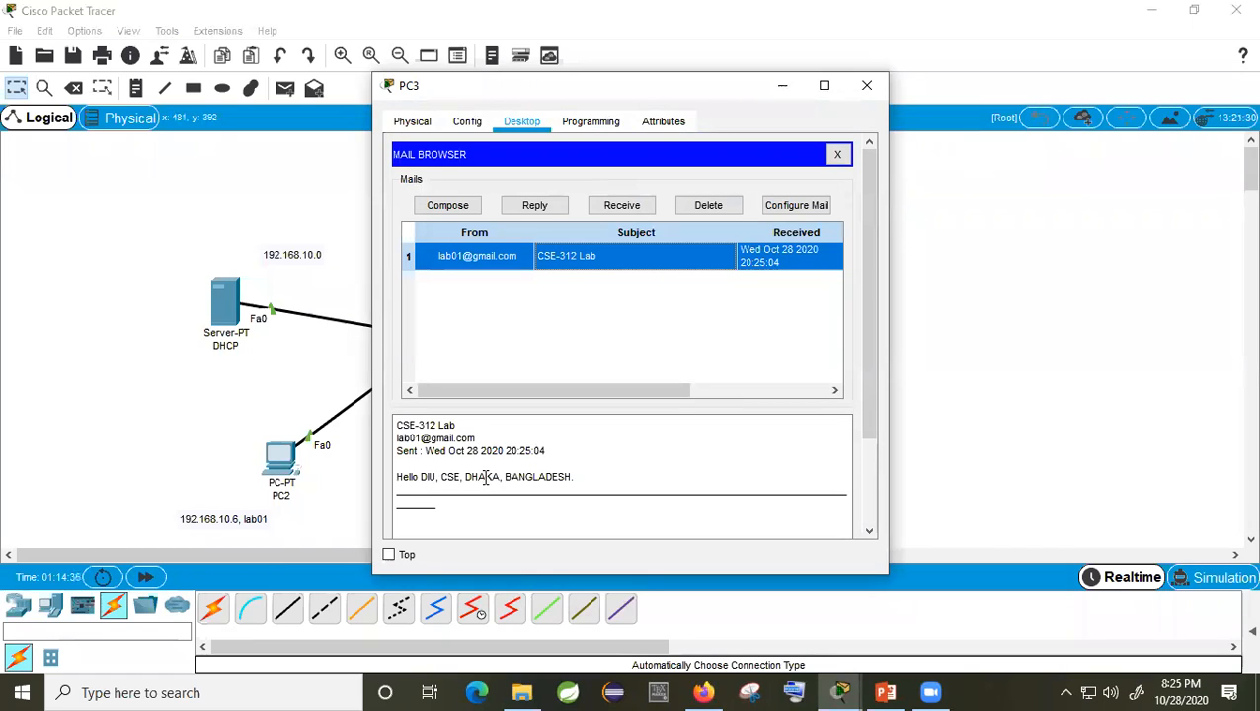
pyautogui.moveTo(573, 476); pyautogui.dragTo(396, 428)
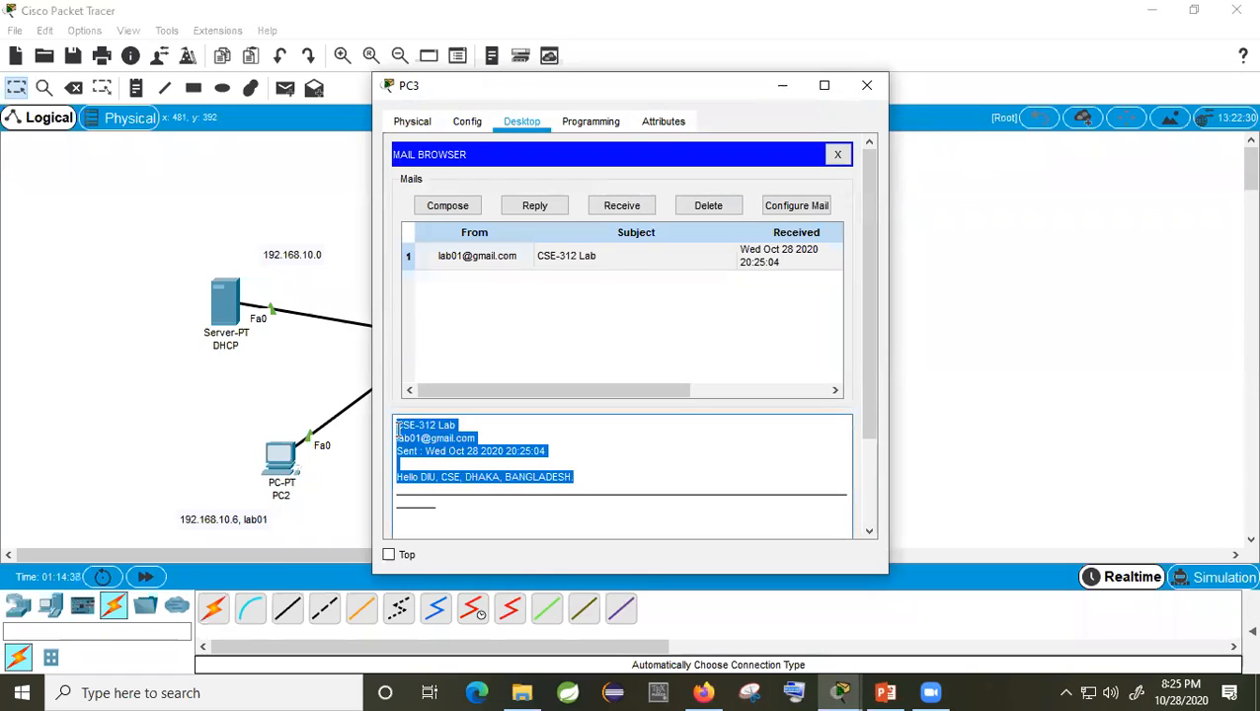
# Step: Send PC2's lab01 account a mail 'CSE DIU 2020' reading 'DHAKA INTERNATIONAL UNIVERSITY, DHAKA-1205'
pyautogui.click(448, 209)
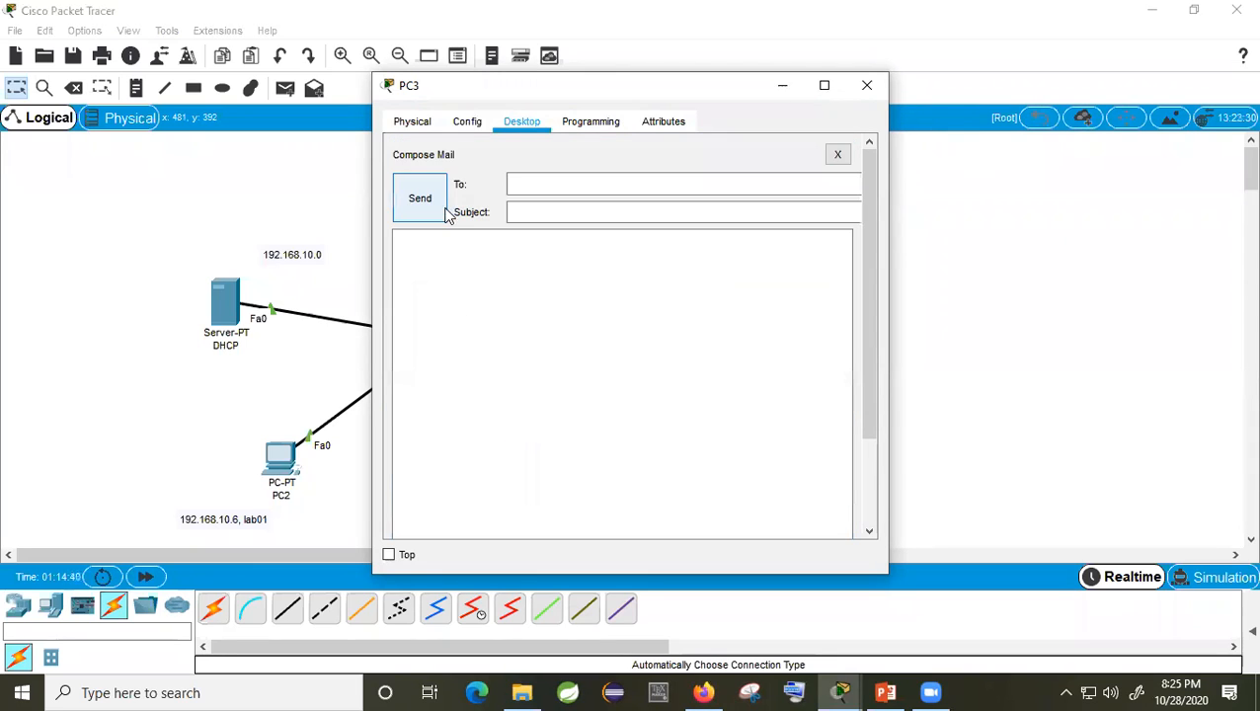
pyautogui.click(542, 185)
pyautogui.write('lab01@g')
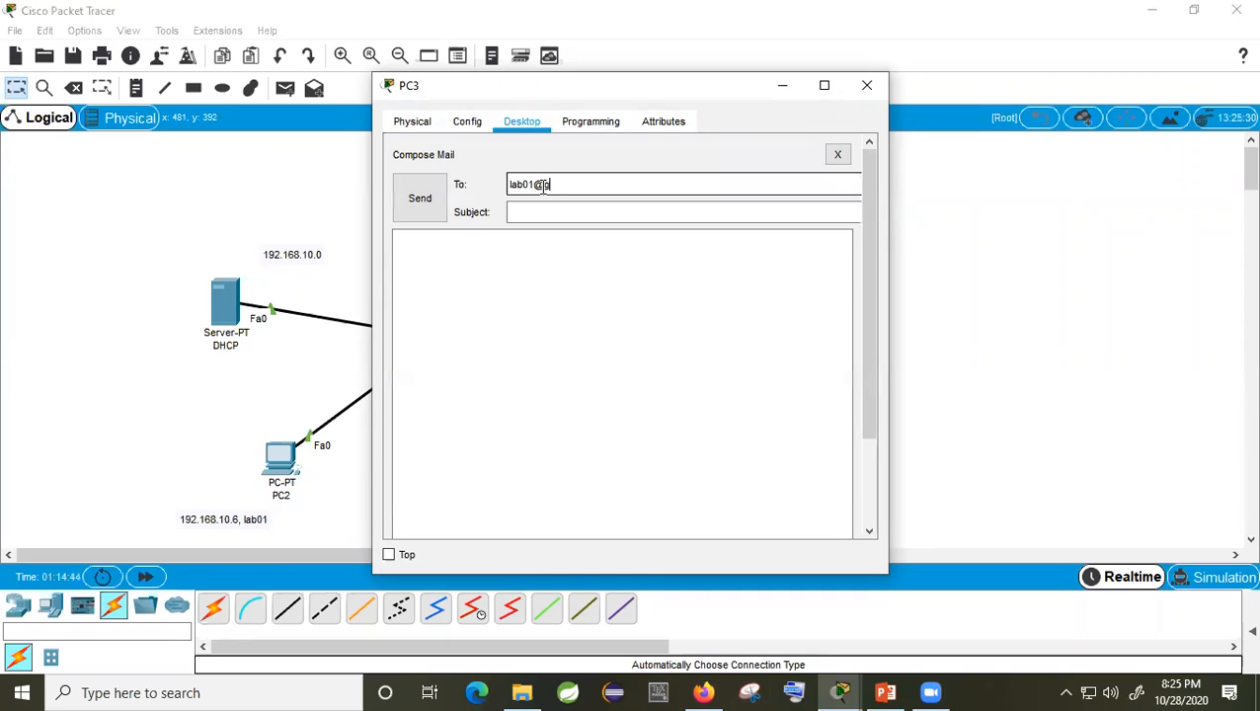
pyautogui.write('mail.com')
pyautogui.click(529, 213)
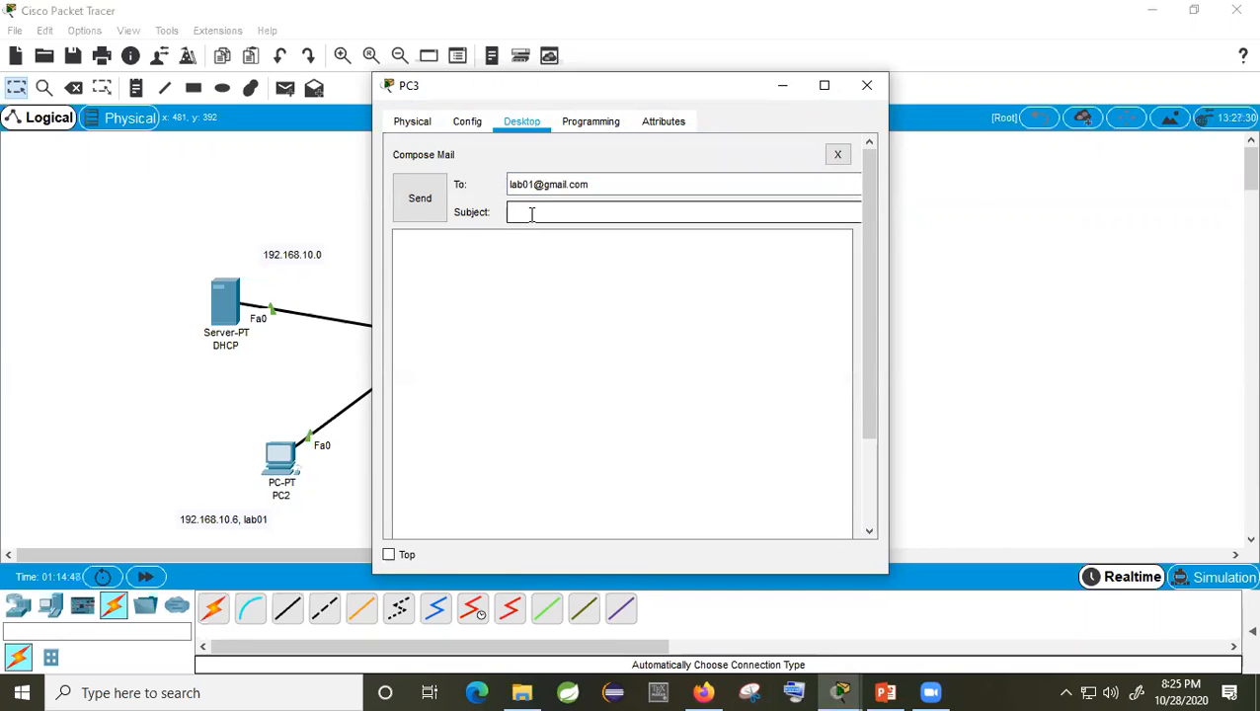
pyautogui.write('CSE DIU 2020')
pyautogui.click(571, 332)
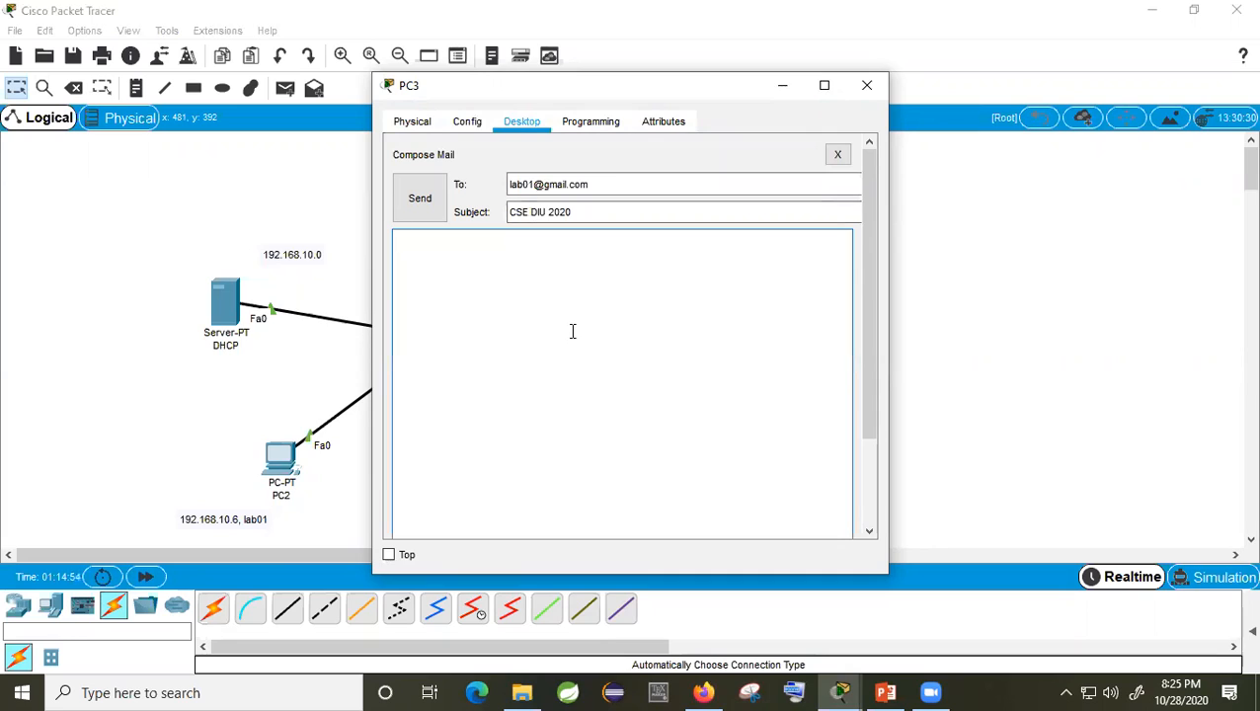
pyautogui.write('DHAKA INTERNATIONAL')
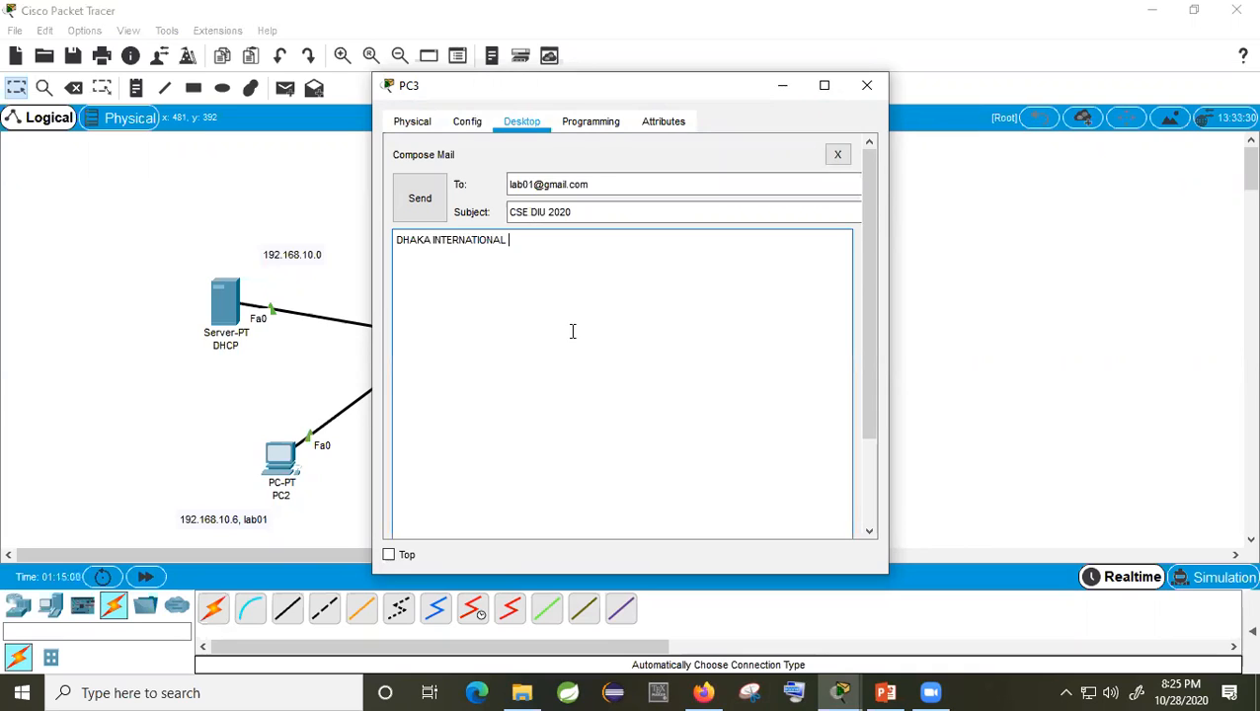
pyautogui.write(' UNIVERSITY, DHAKA')
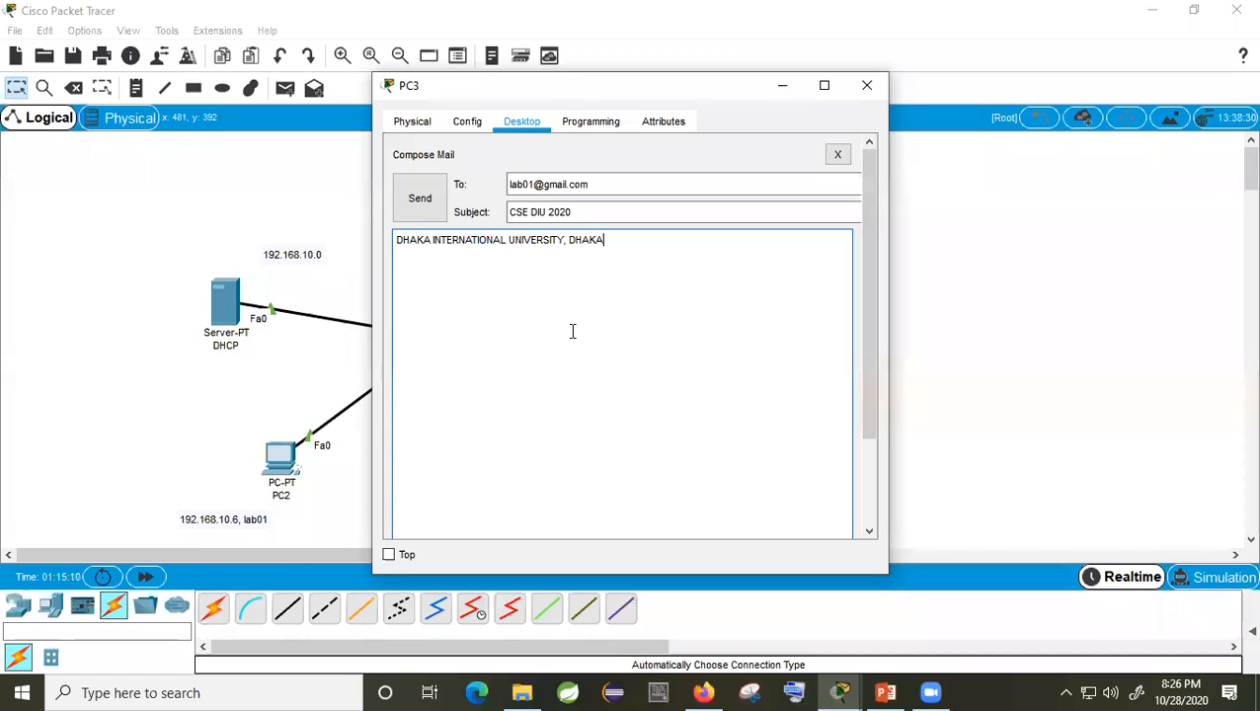
pyautogui.write('-120')
pyautogui.click(434, 204)
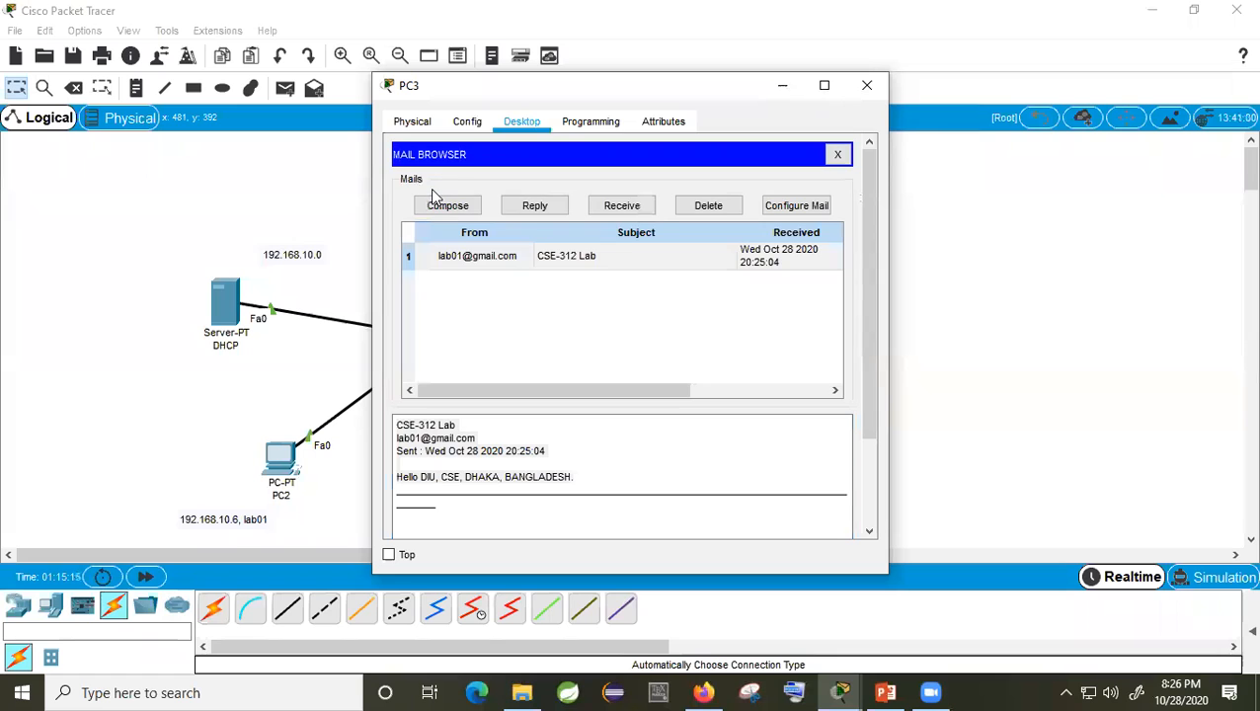
# Step: Close PC3, receive and read the 'CSE DIU 2020' mail on PC2, then close PC2
pyautogui.click(867, 85)
pyautogui.click(278, 472)
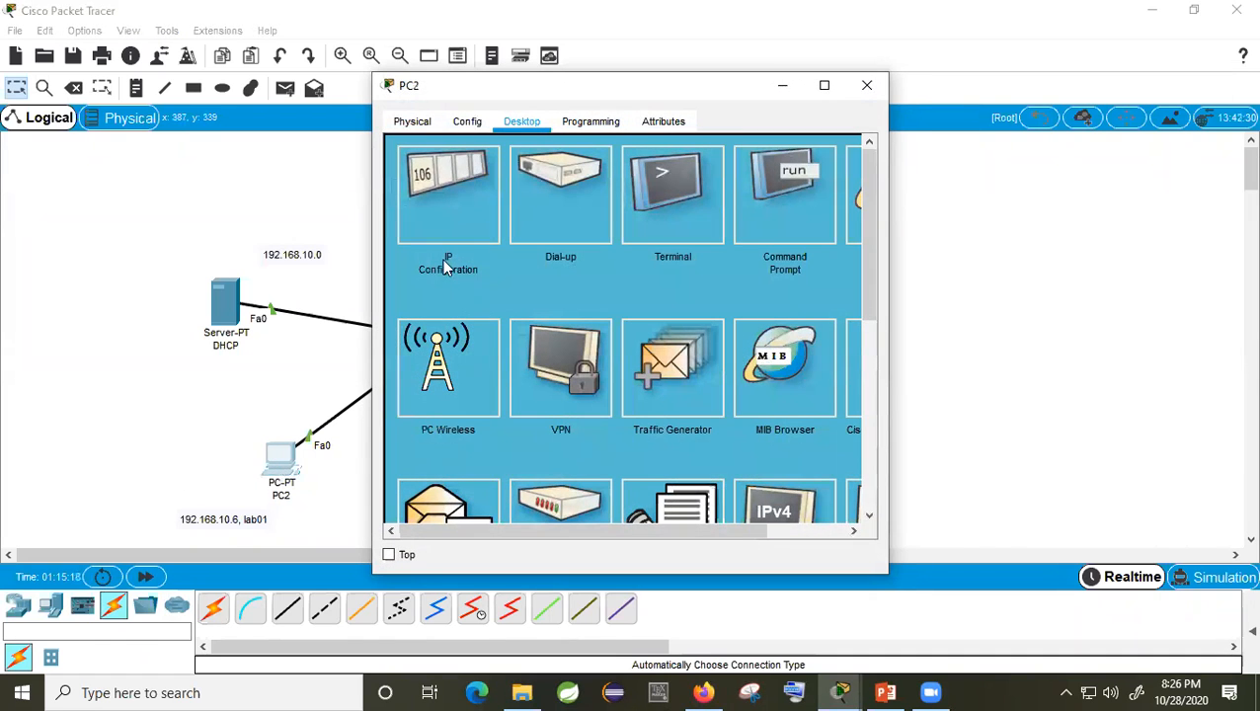
pyautogui.scroll(-3, 474, 424)
pyautogui.click(466, 396)
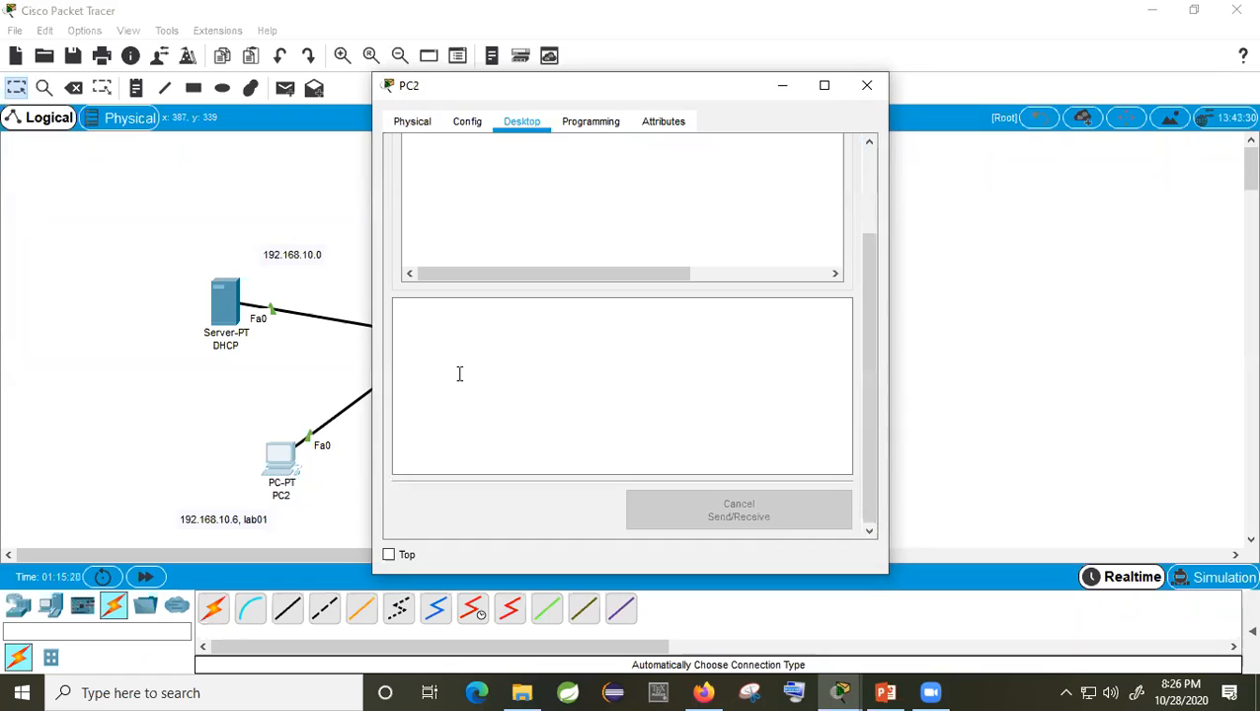
pyautogui.click(611, 213)
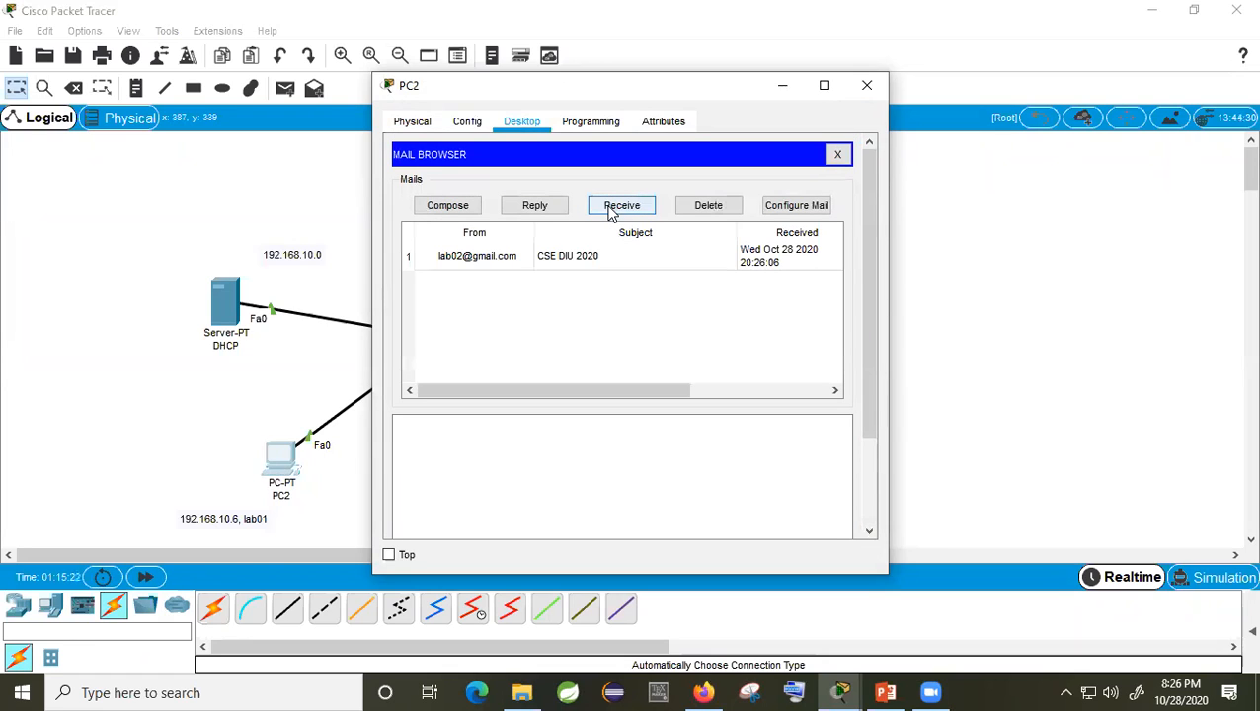
pyautogui.click(479, 263)
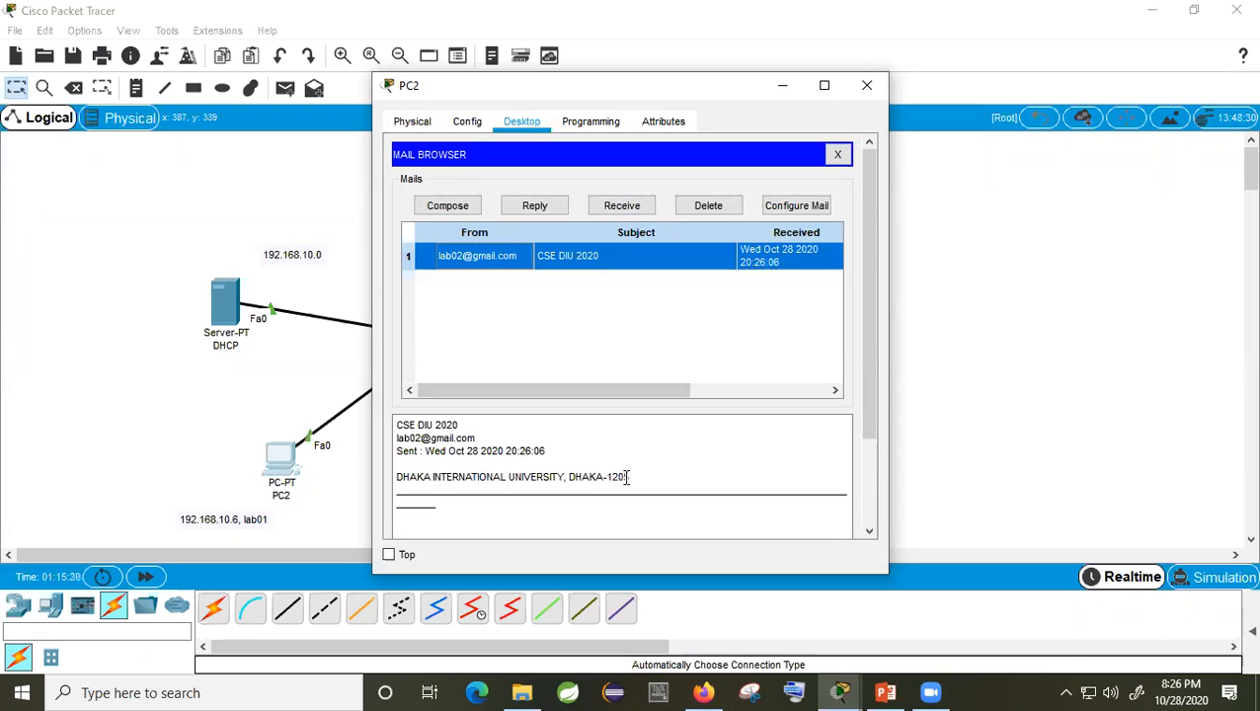
pyautogui.moveTo(630, 477); pyautogui.dragTo(396, 422)
pyautogui.click(582, 459)
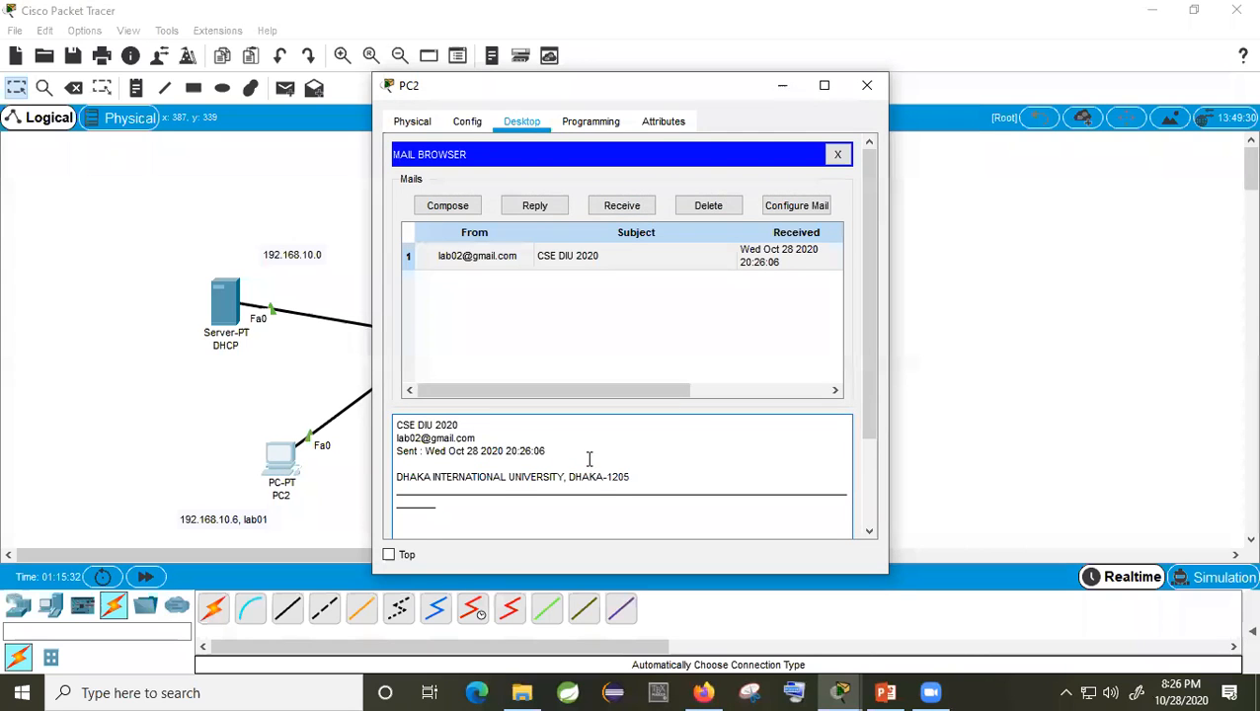
pyautogui.click(864, 88)
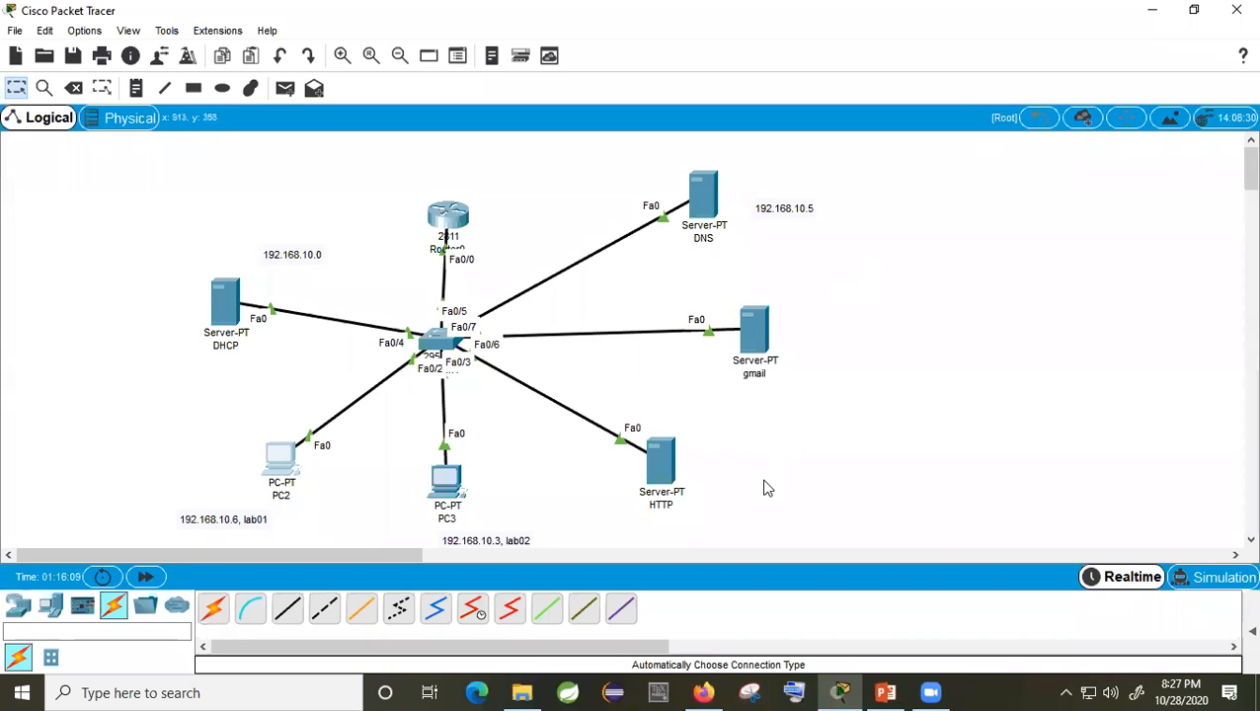
# Step: Switch to the PowerPoint lecture and scroll to the DHCP pool configuration slide
pyautogui.click(886, 691)
pyautogui.scroll(-3, 65, 430)
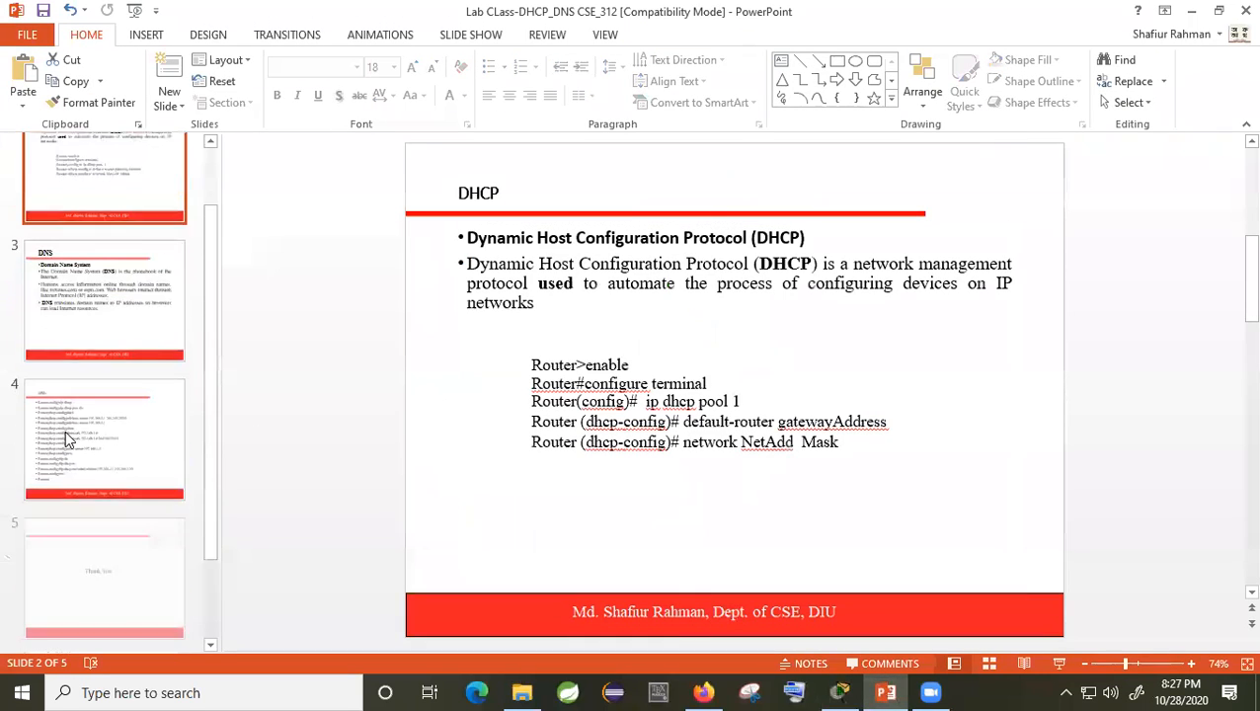
# Step: Duplicate the DNS slide and delete the router commands from the copy's body
pyautogui.click(87, 436)
pyautogui.rightClick(97, 437)
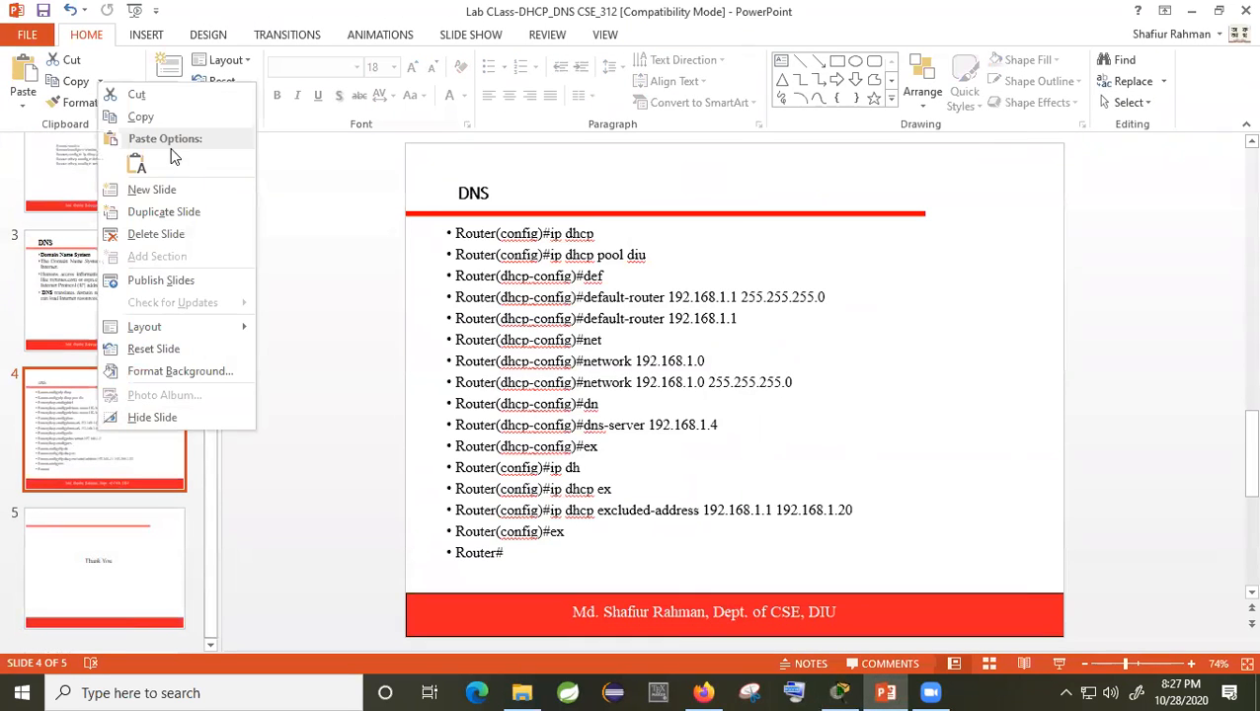
pyautogui.click(191, 216)
pyautogui.click(561, 565)
pyautogui.moveTo(561, 564); pyautogui.dragTo(416, 190)
pyautogui.press('Delete')
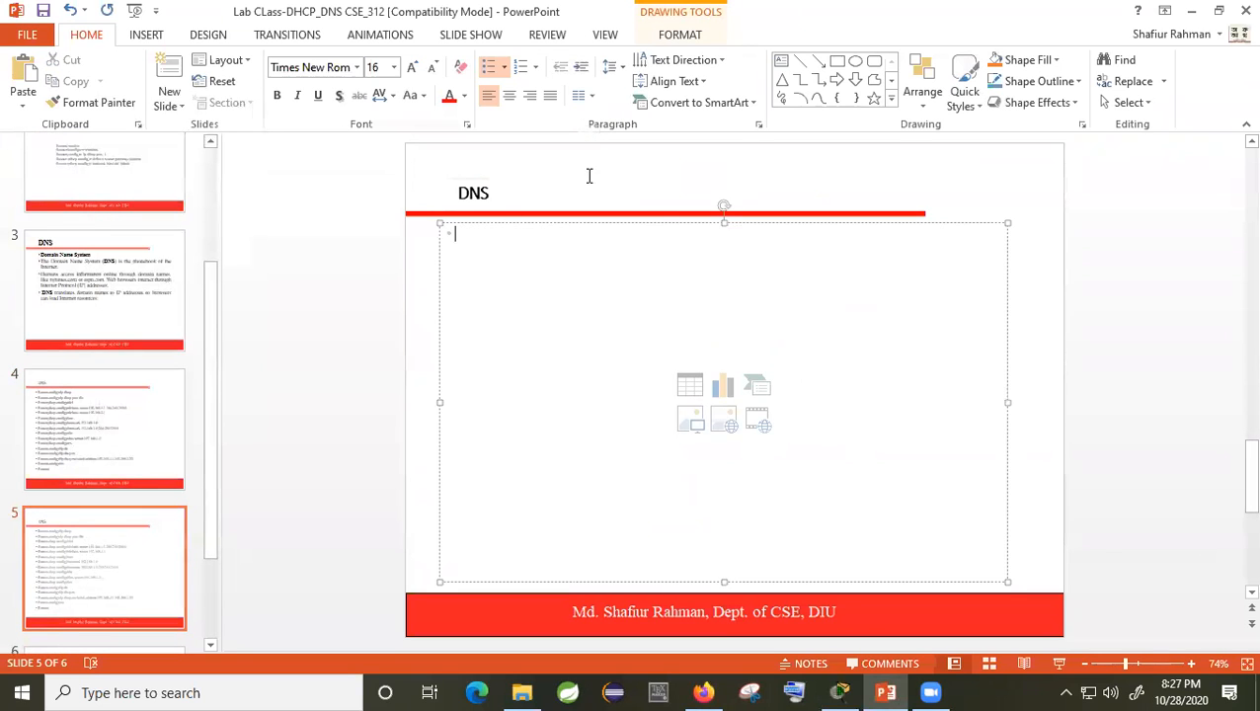
# Step: Retitle the copy 'HW' and add the bullet 'ISP Configuration in CISCO......'
pyautogui.moveTo(506, 190); pyautogui.dragTo(444, 191)
pyautogui.write('HW')
pyautogui.click(509, 273)
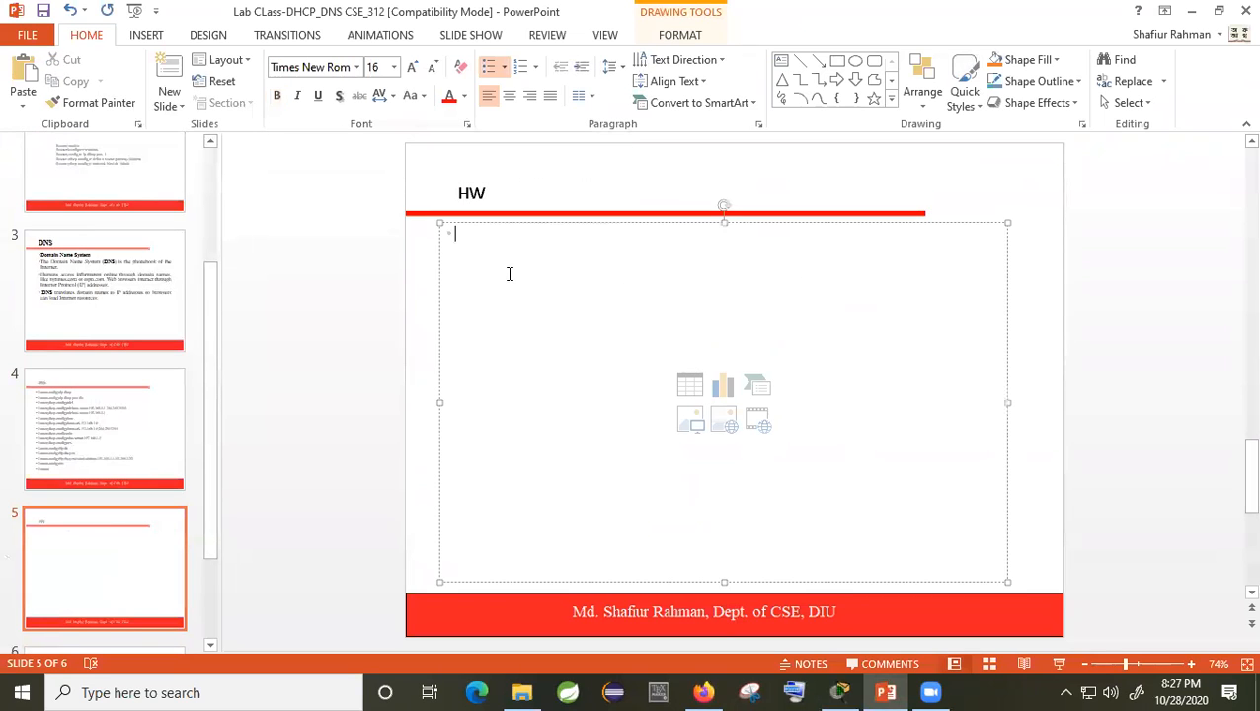
pyautogui.write('ISP')
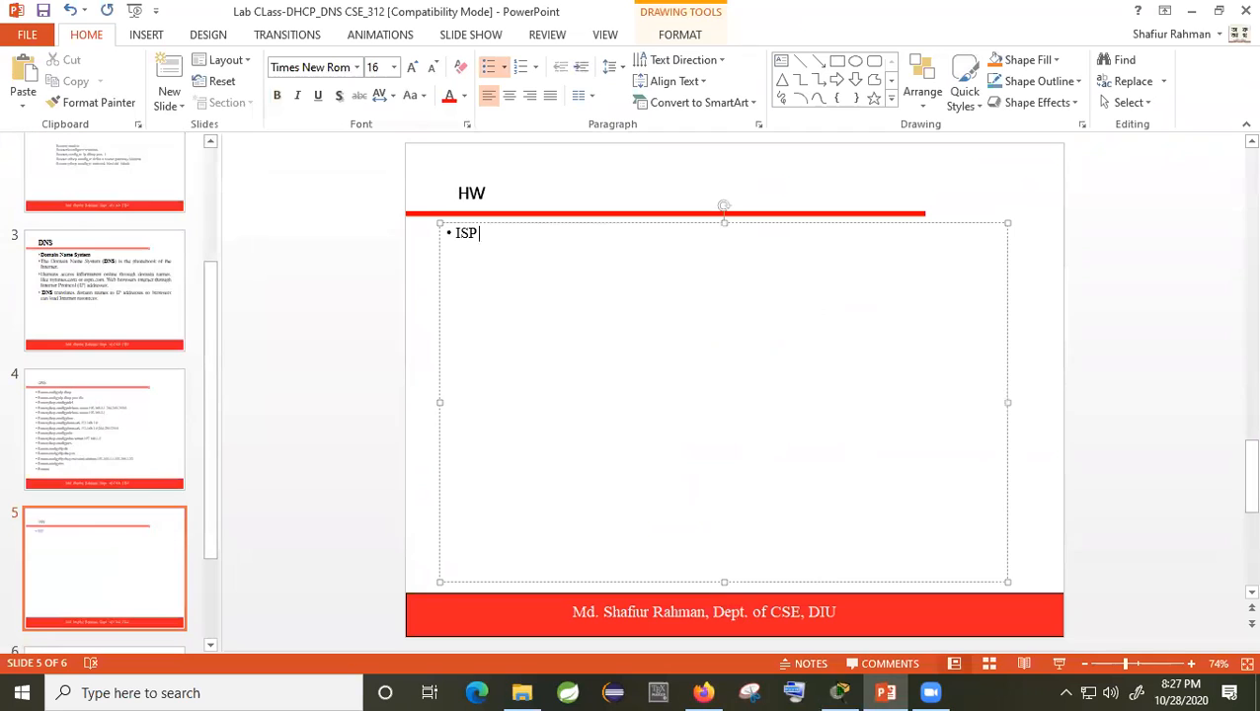
pyautogui.write(' Configuration')
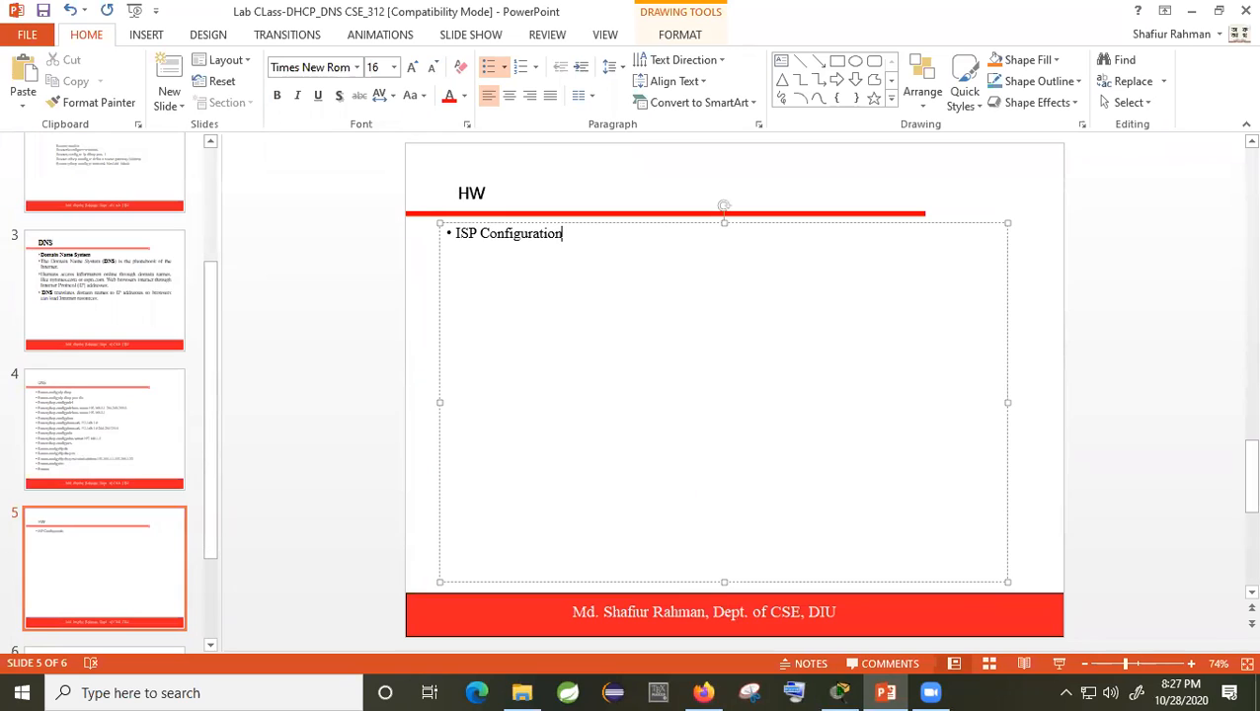
pyautogui.write(' in CISCO')
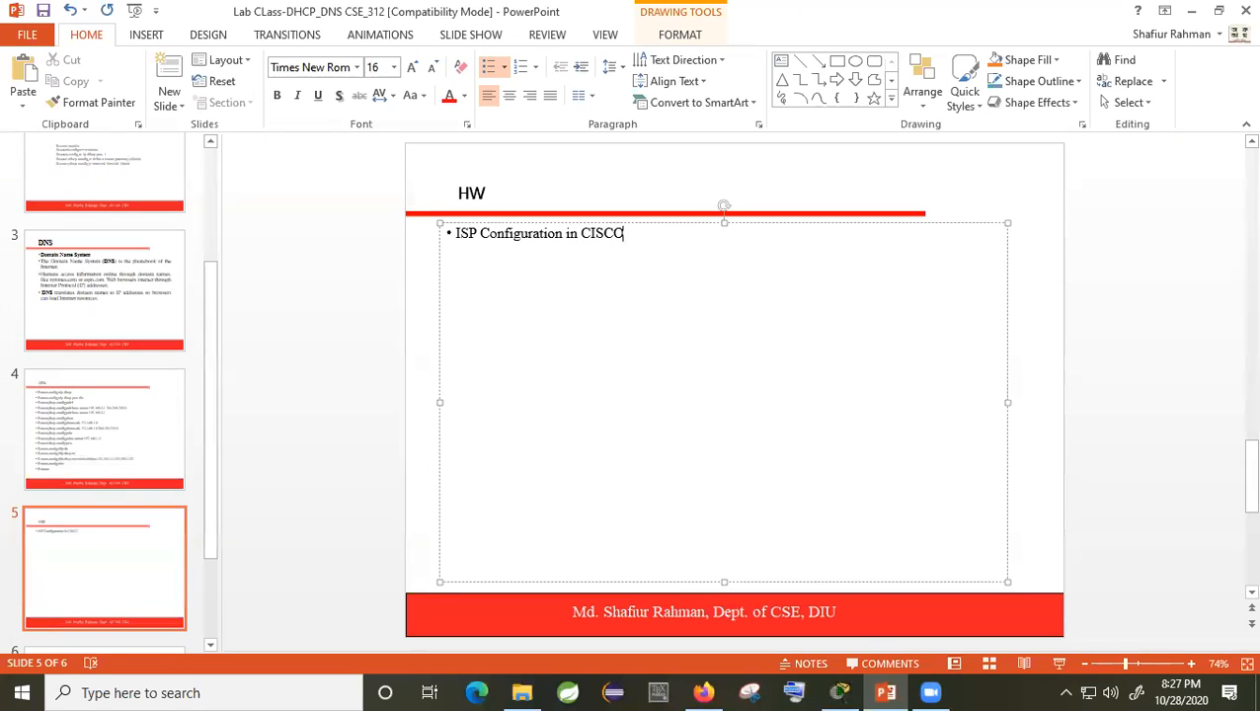
pyautogui.write('......')
pyautogui.press('Return')
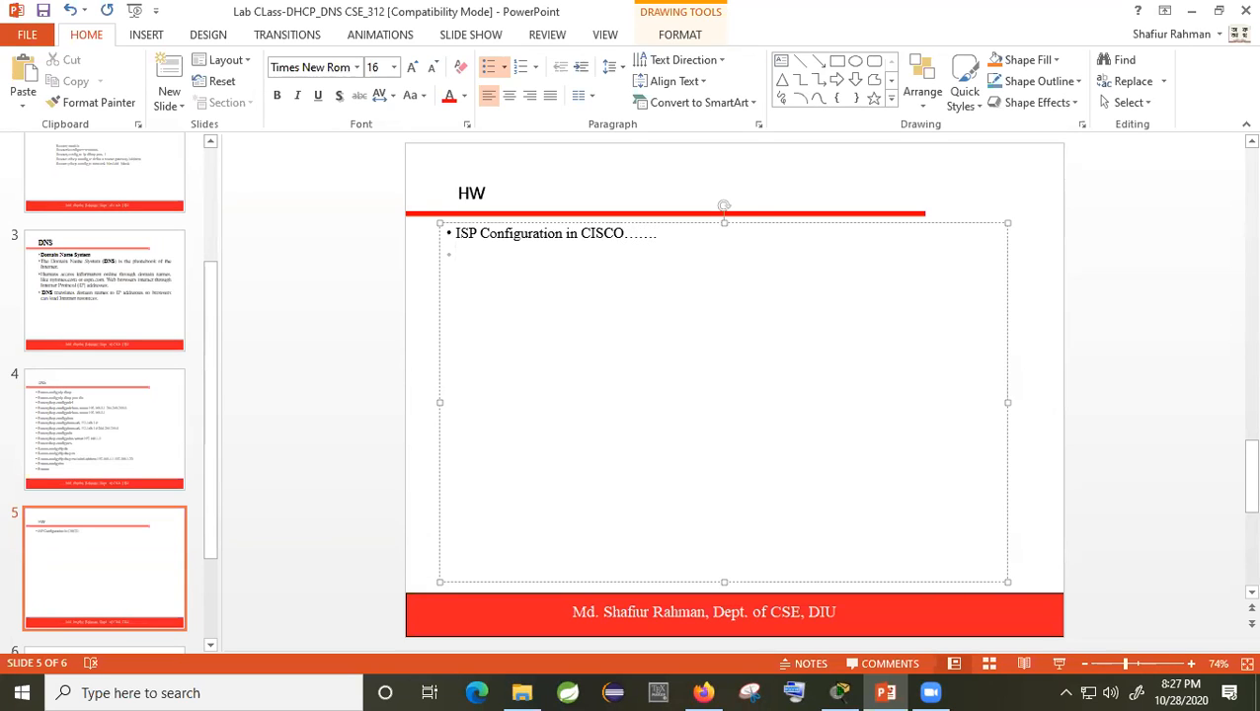